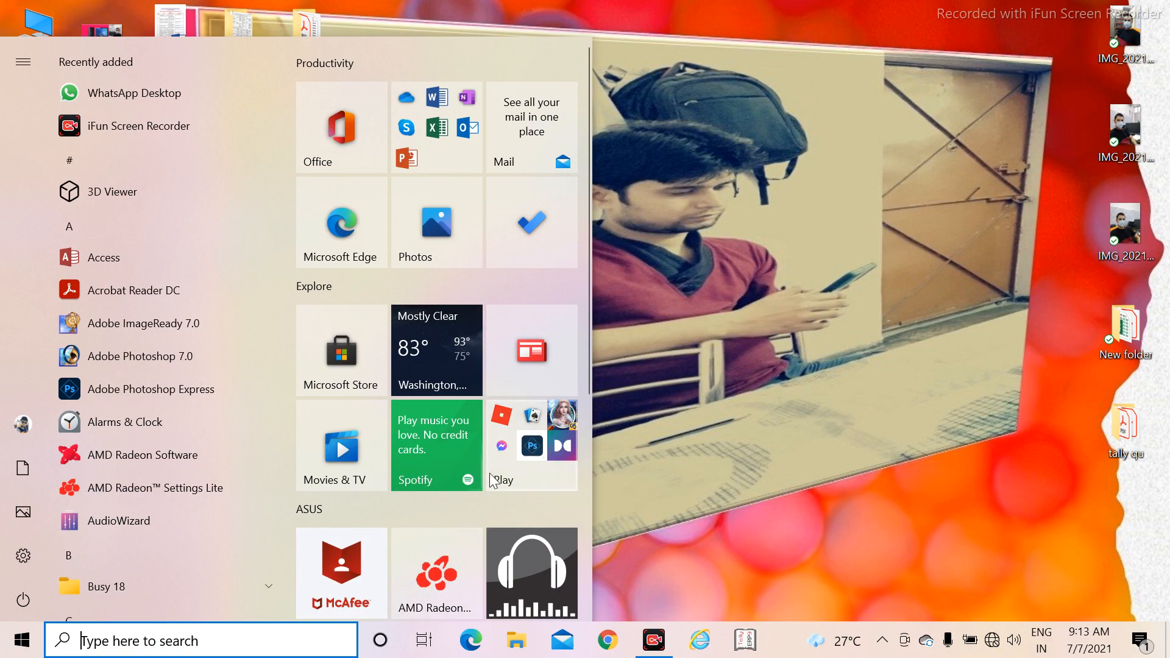
Step: Launch TallyPrime in Educational Mode and open the company creation form
scroll(506, 506, "down", 5)
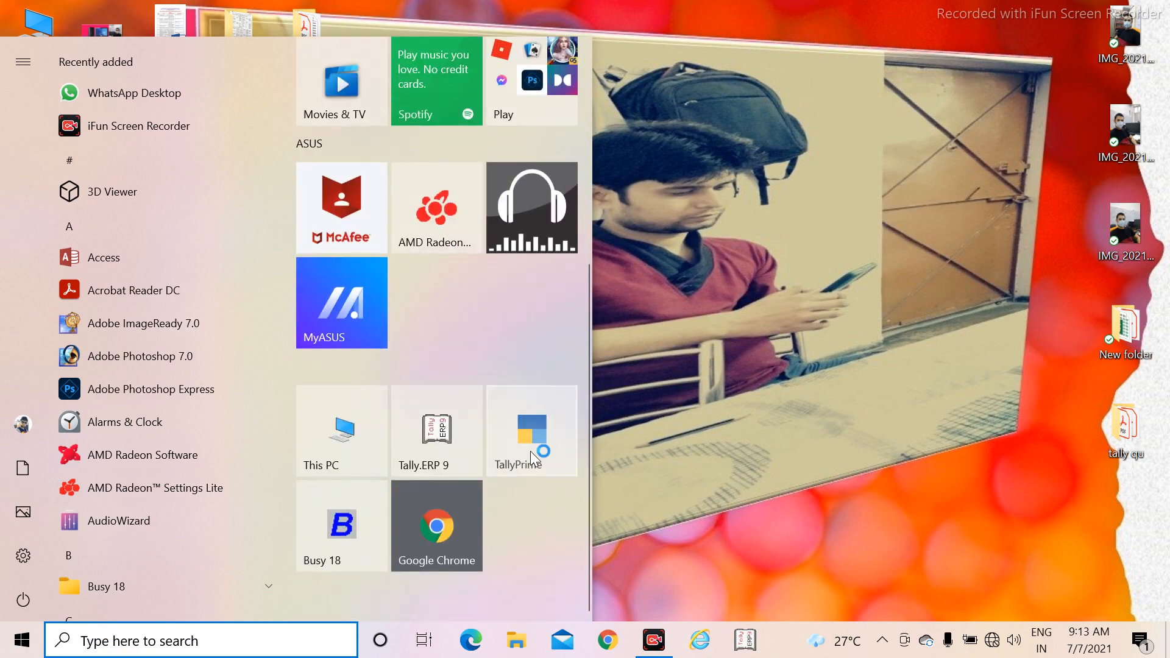
left_click(530, 451)
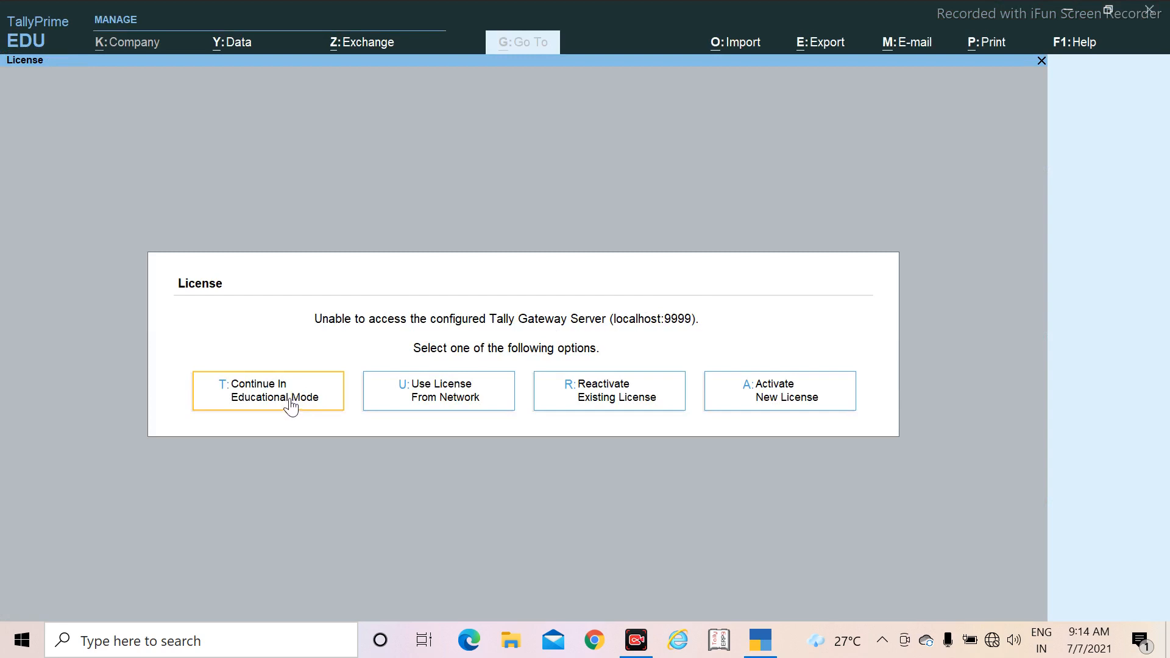
left_click(280, 393)
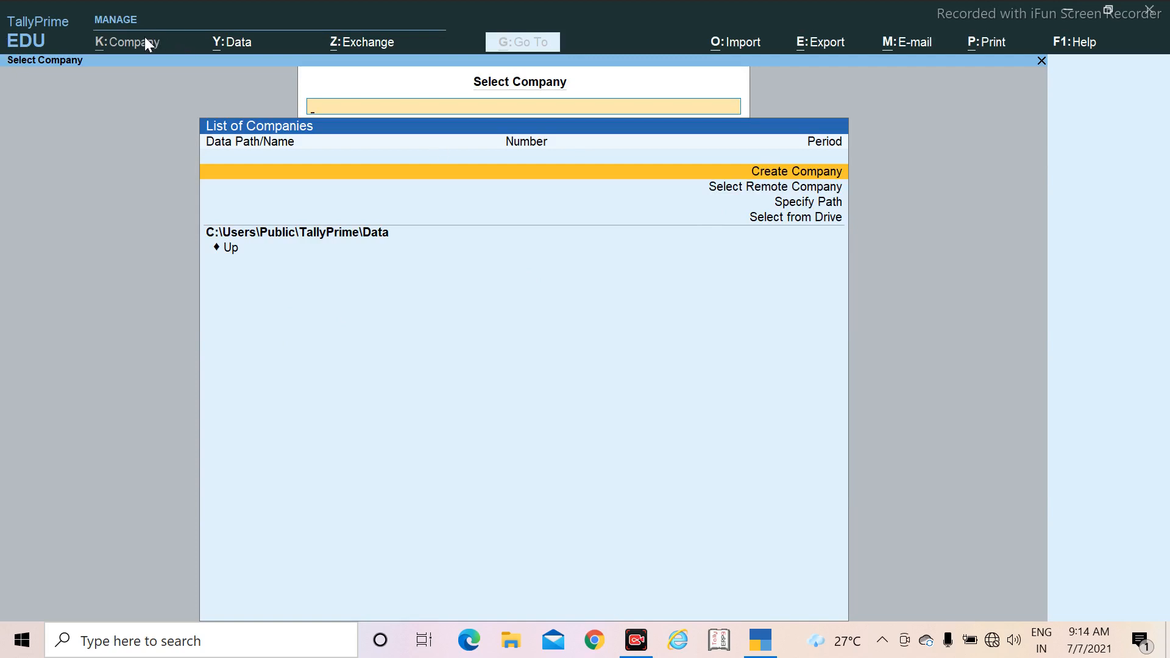
left_click(767, 168)
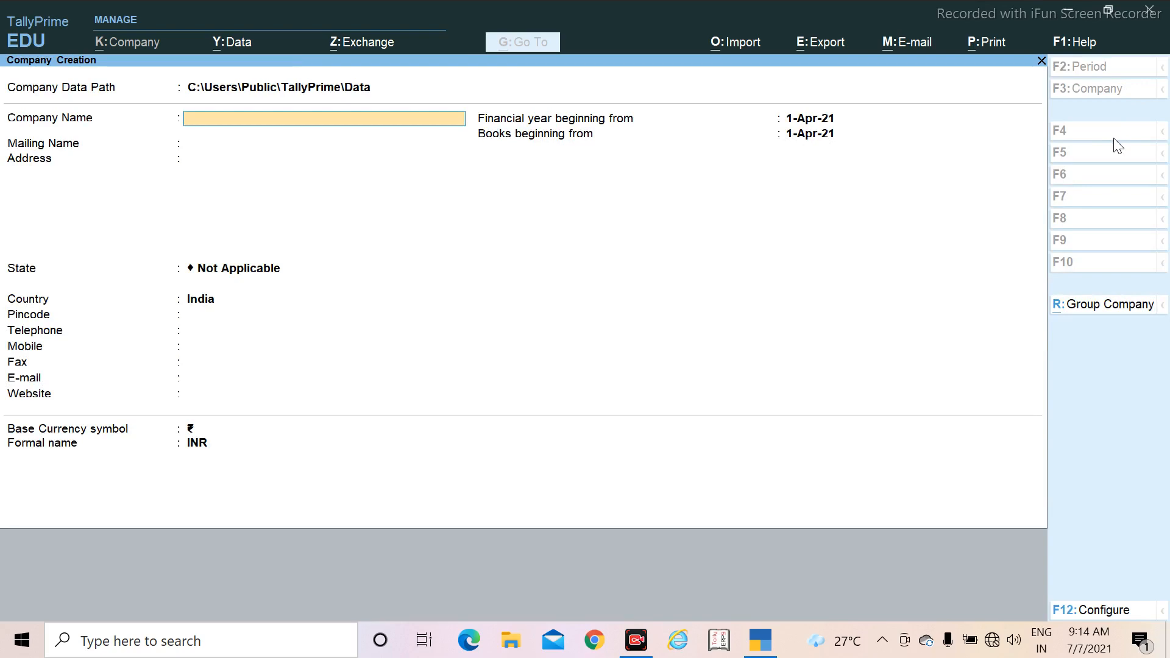
Step: Open the "tally chapter 1.2" PDF from the desktop and read the assignment and its trial balance
left_click(1067, 18)
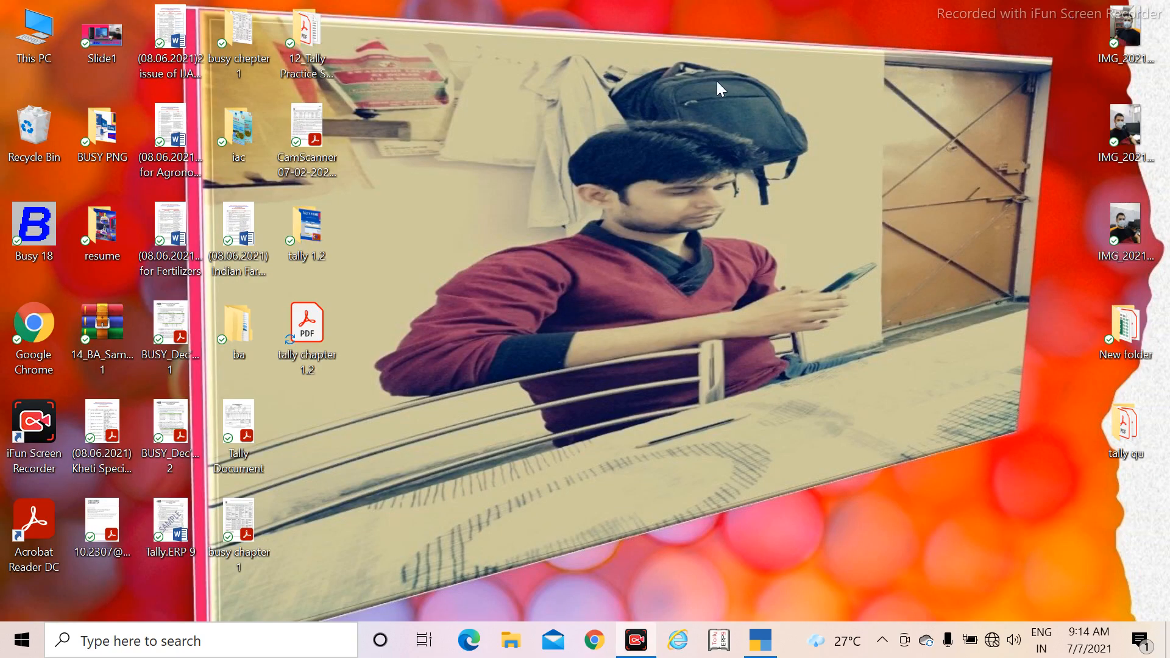
double_click(321, 354)
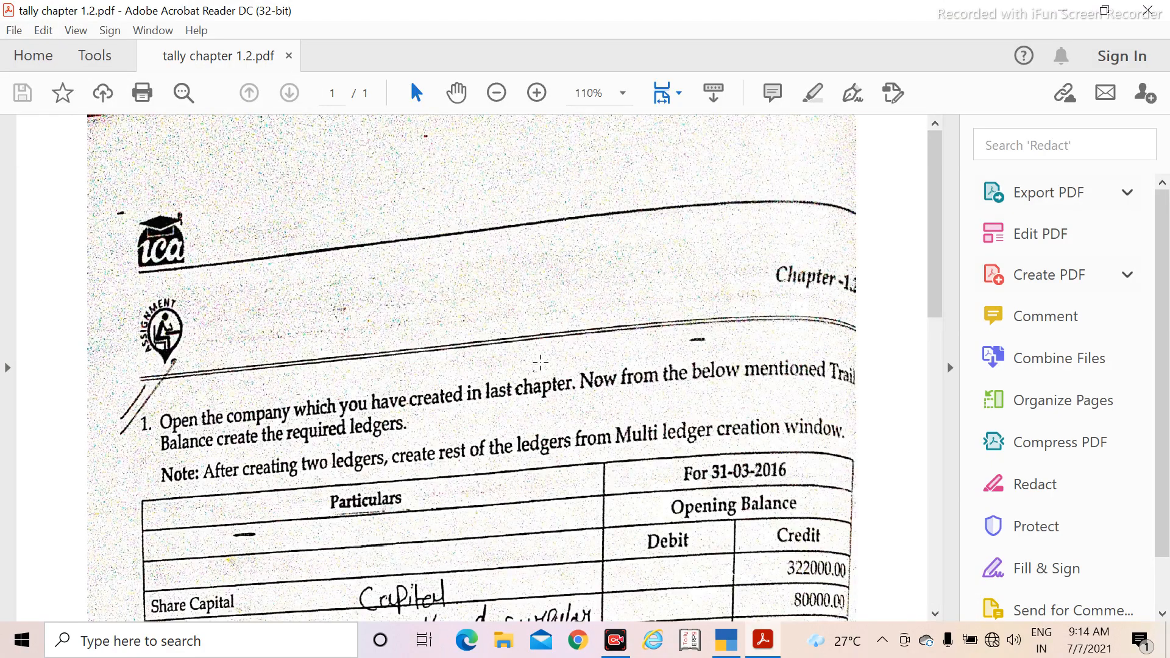
scroll(541, 363, "down", 3)
scroll(536, 364, "down", 3)
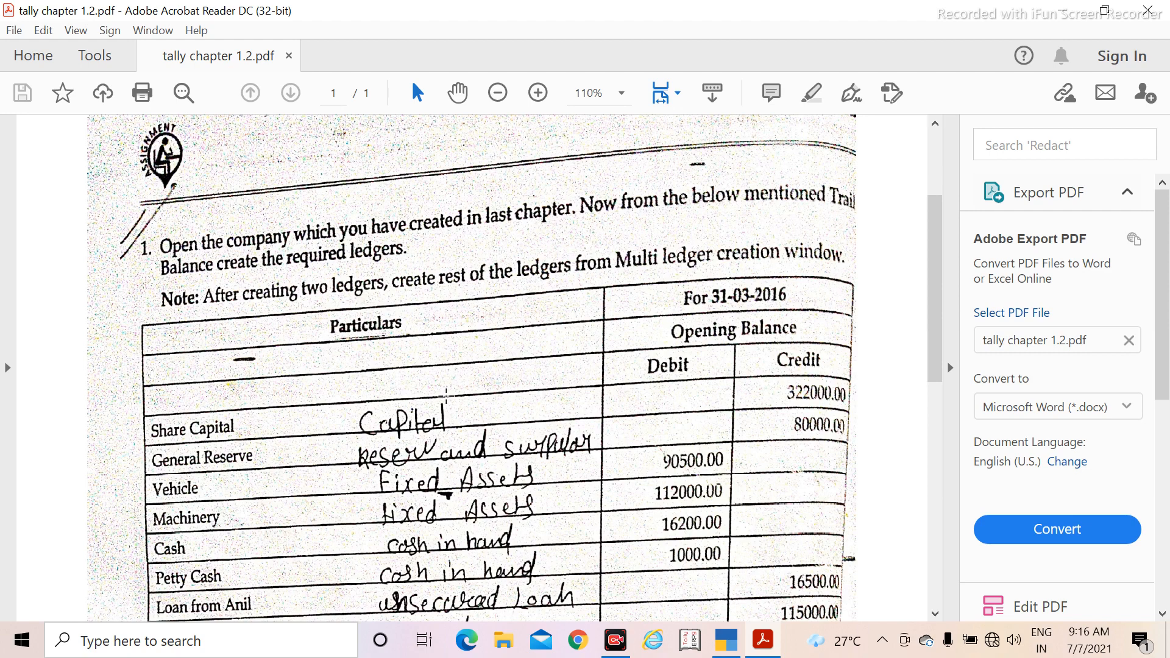
scroll(446, 396, "down", 3)
scroll(395, 355, "down", 2)
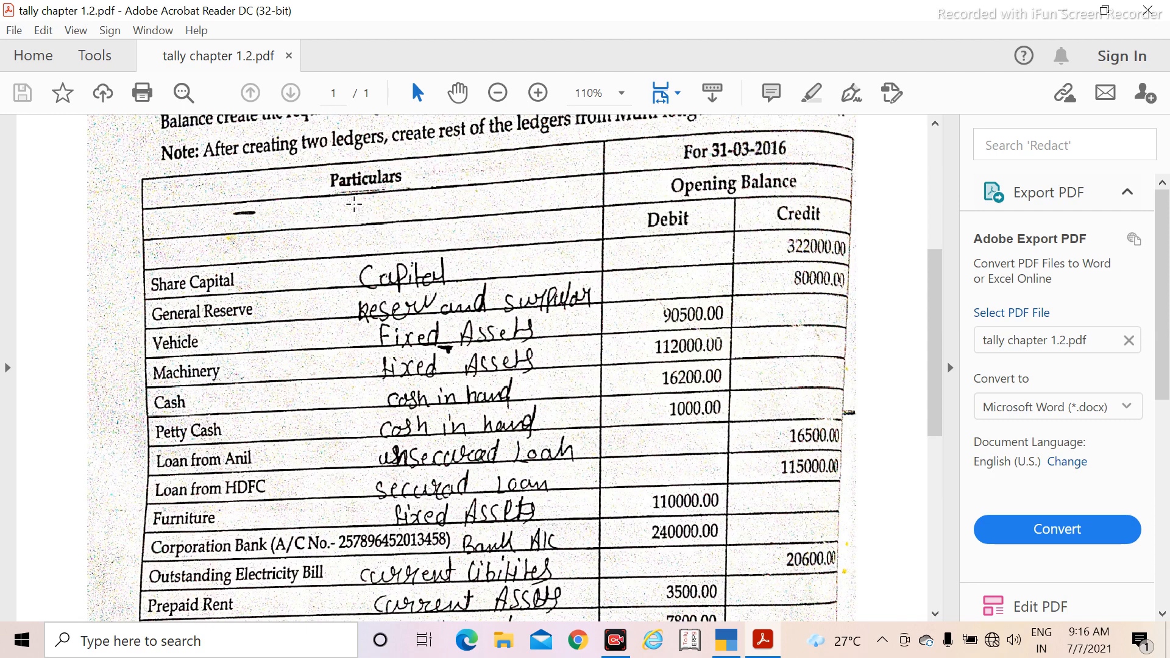
scroll(341, 395, "down", 3)
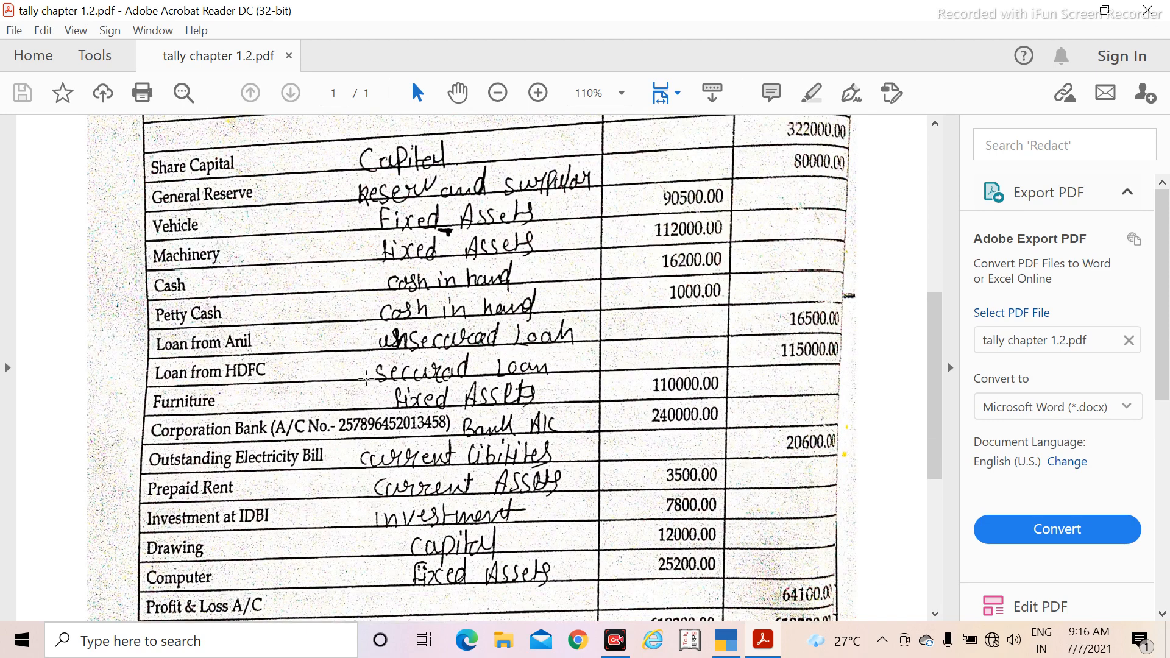
Step: Switch back to TallyPrime and name the company Chapter 1.2, keeping the same mailing name
left_click(728, 640)
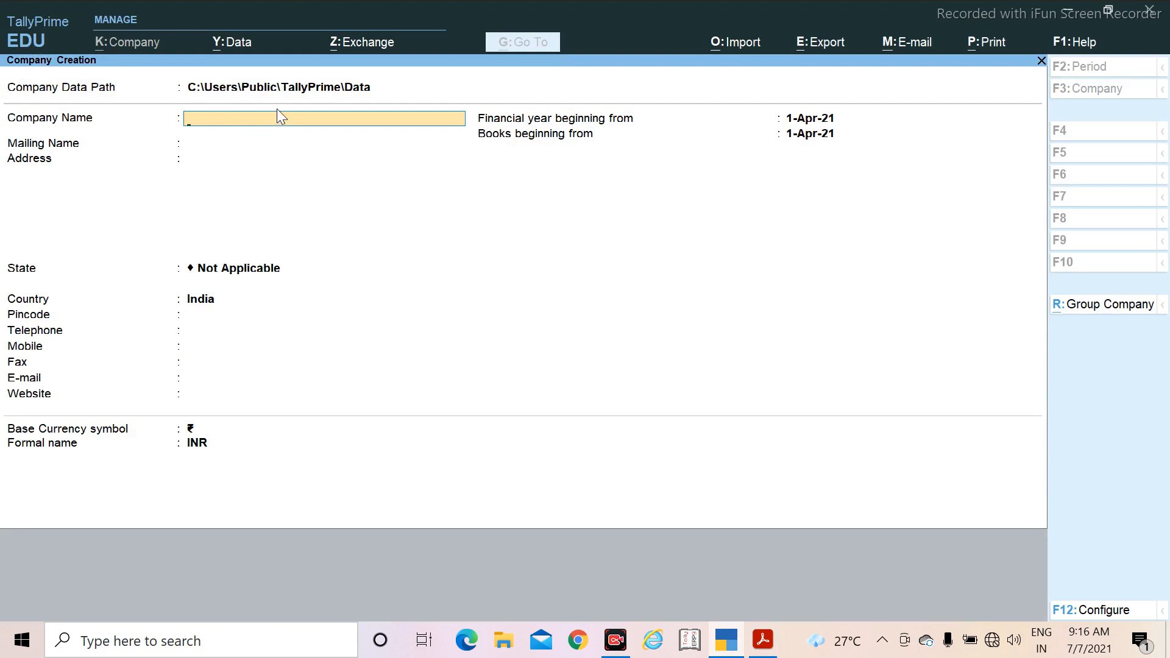
type("Chapter 1.2")
key("Return")
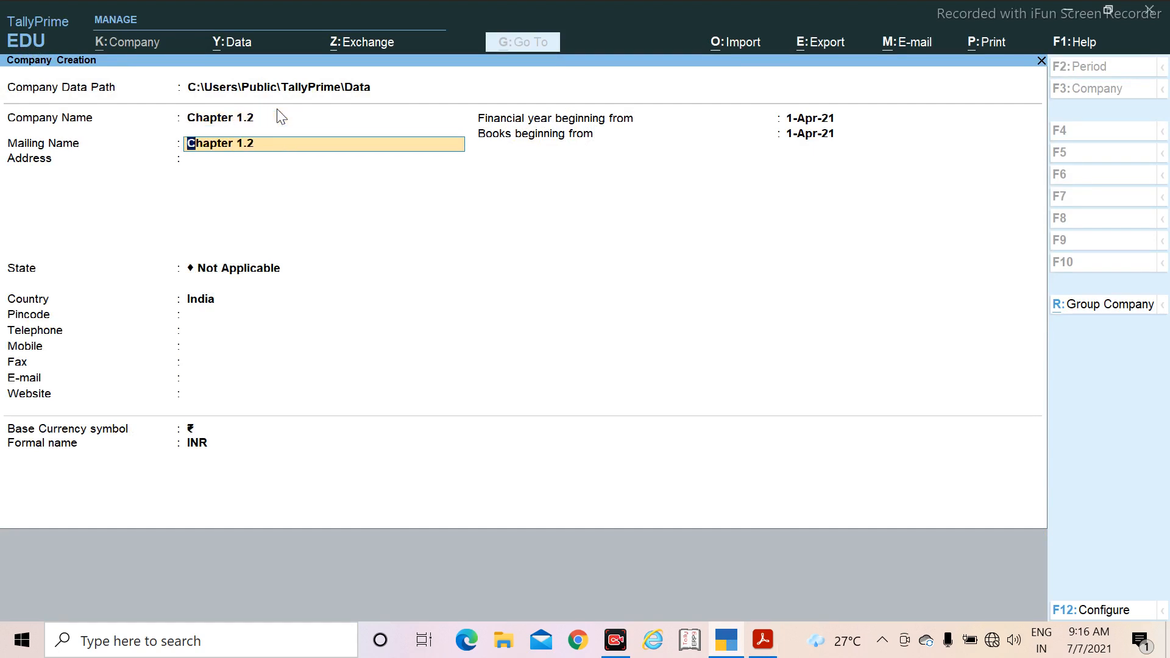
key("Return")
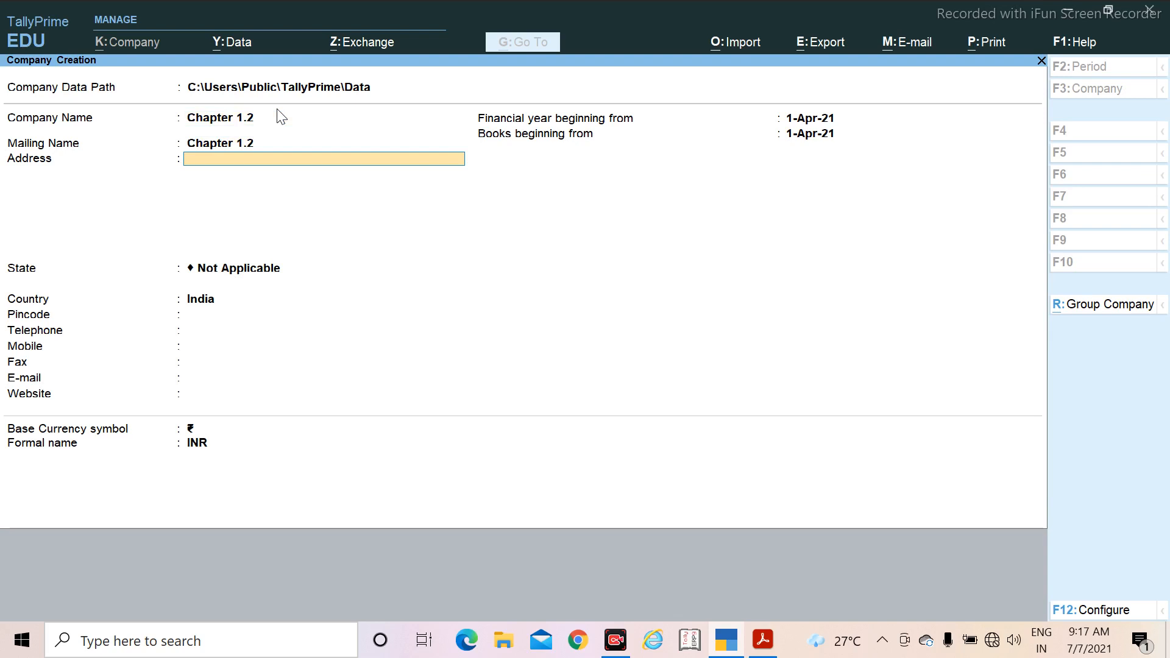
Step: Enter Bihar as the company's address and choose Bihar as its state
type("Bihar")
key("Return")
key("Return")
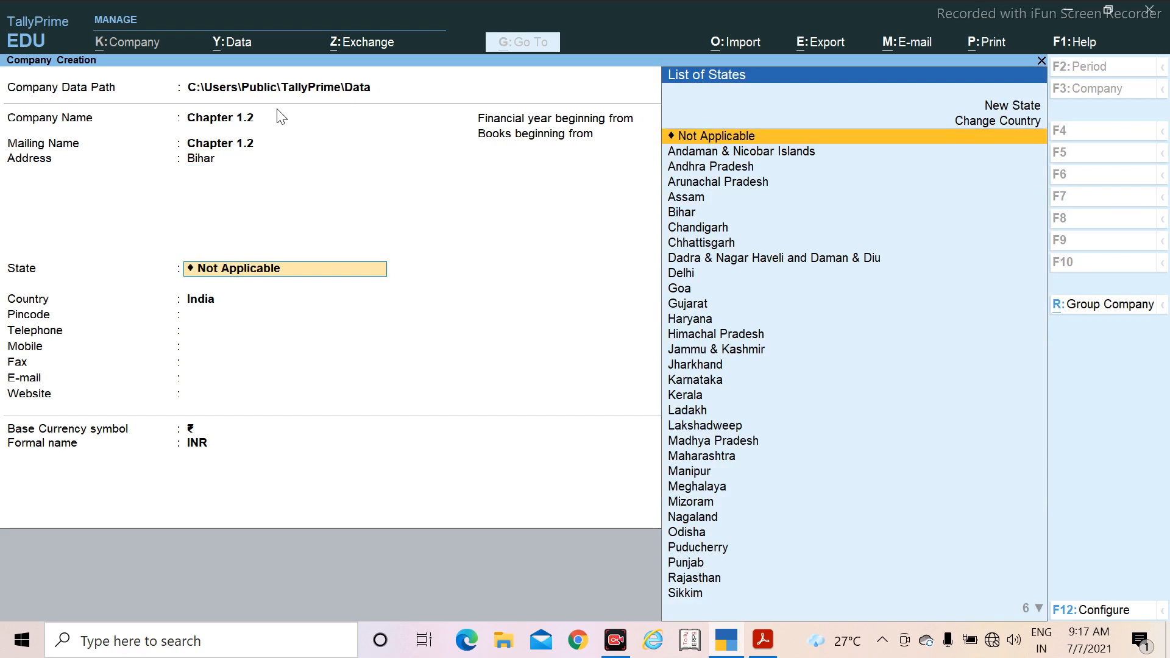
type("Bi")
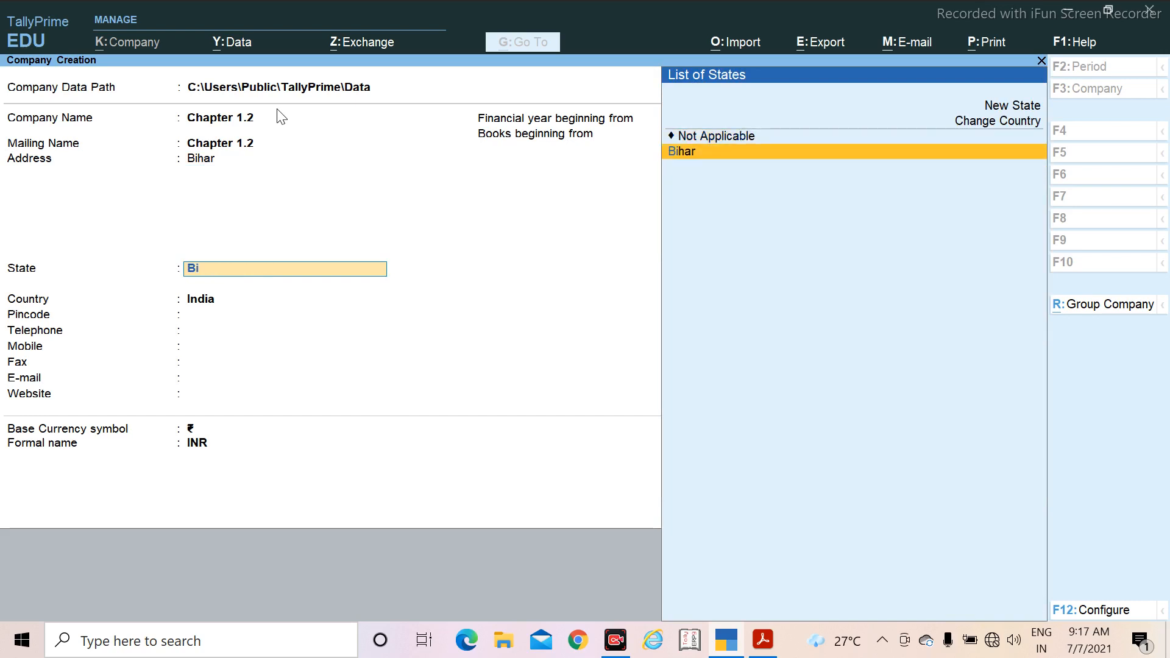
type("har")
key("Return")
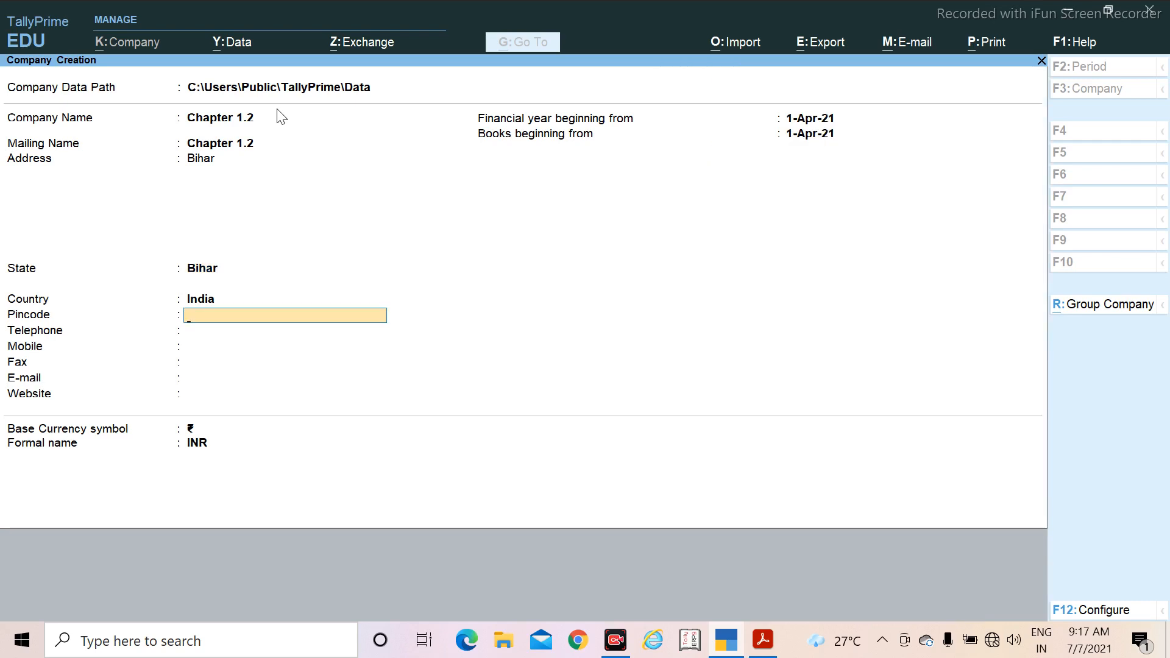
Step: Enter the company's postal pincode and leave the telephone, mobile, fax, e-mail and website fields blank
type("821")
type("110")
key("BackSpace")
type("10")
key("Return")
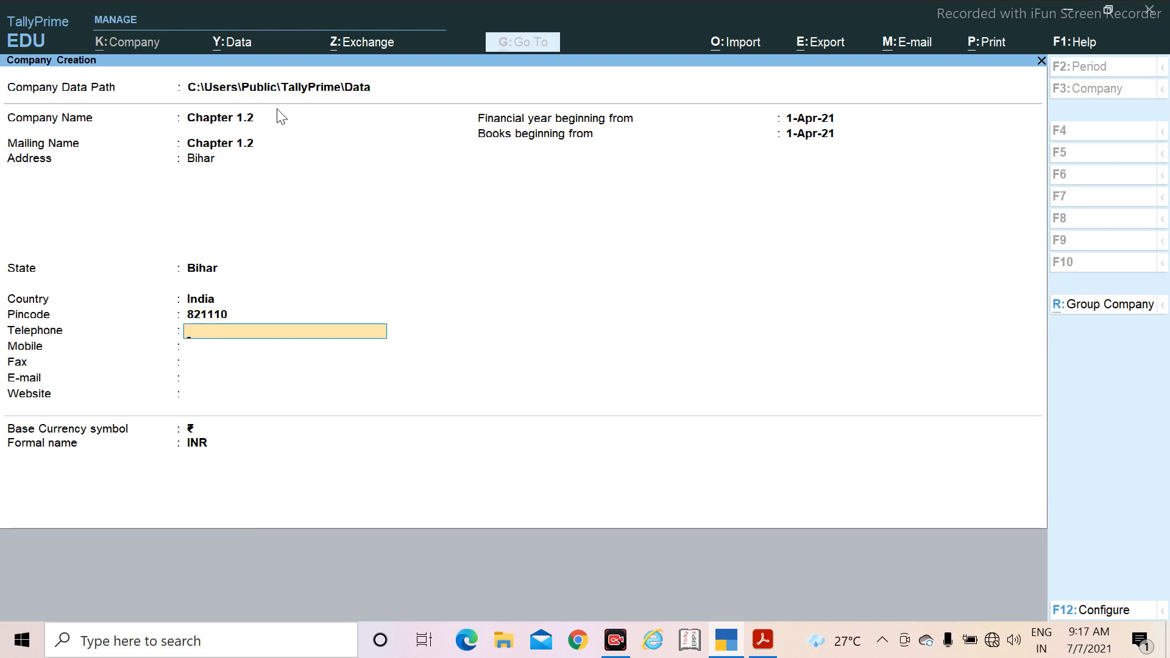
key("Return")
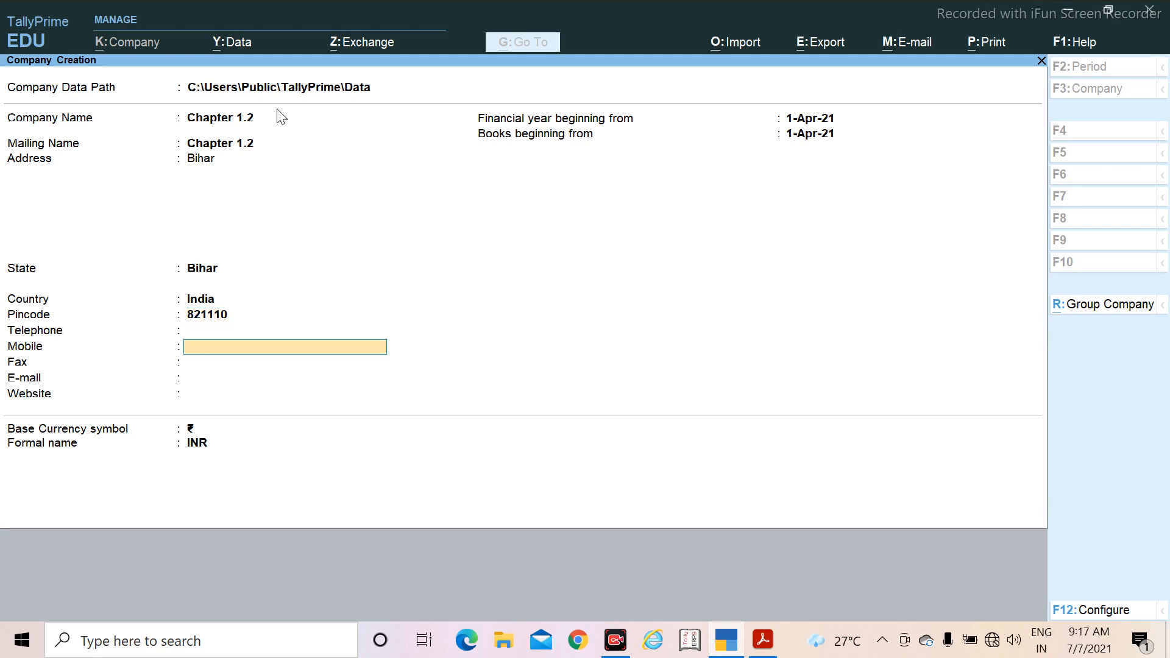
key("Return")
key("Return")
key("Return")
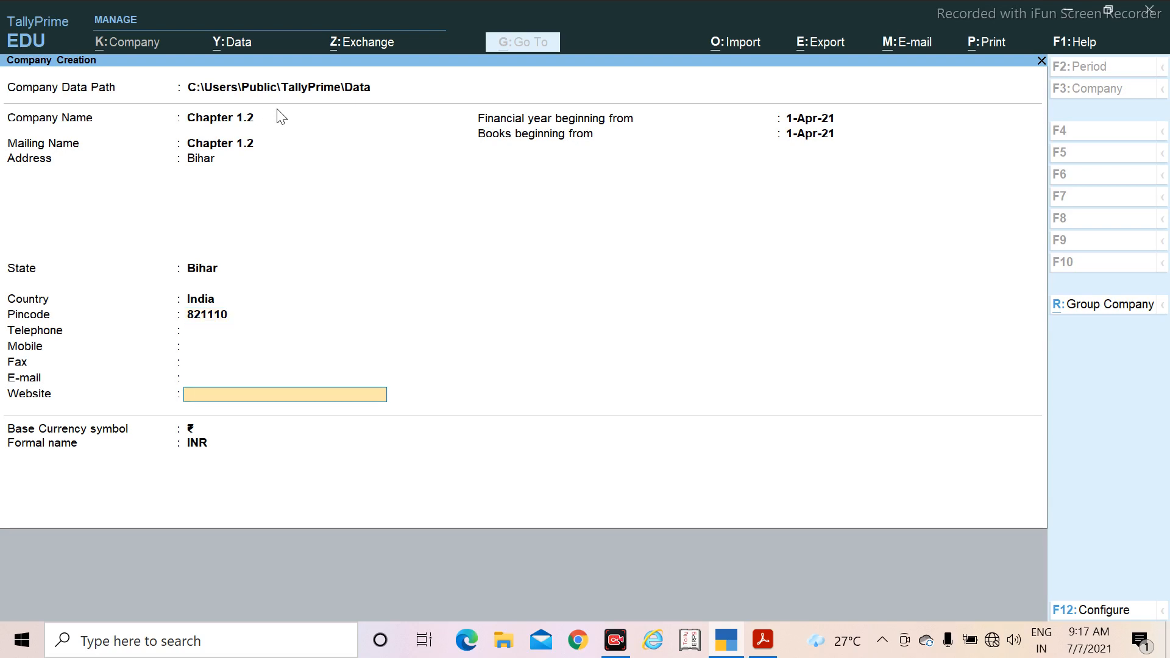
key("Return")
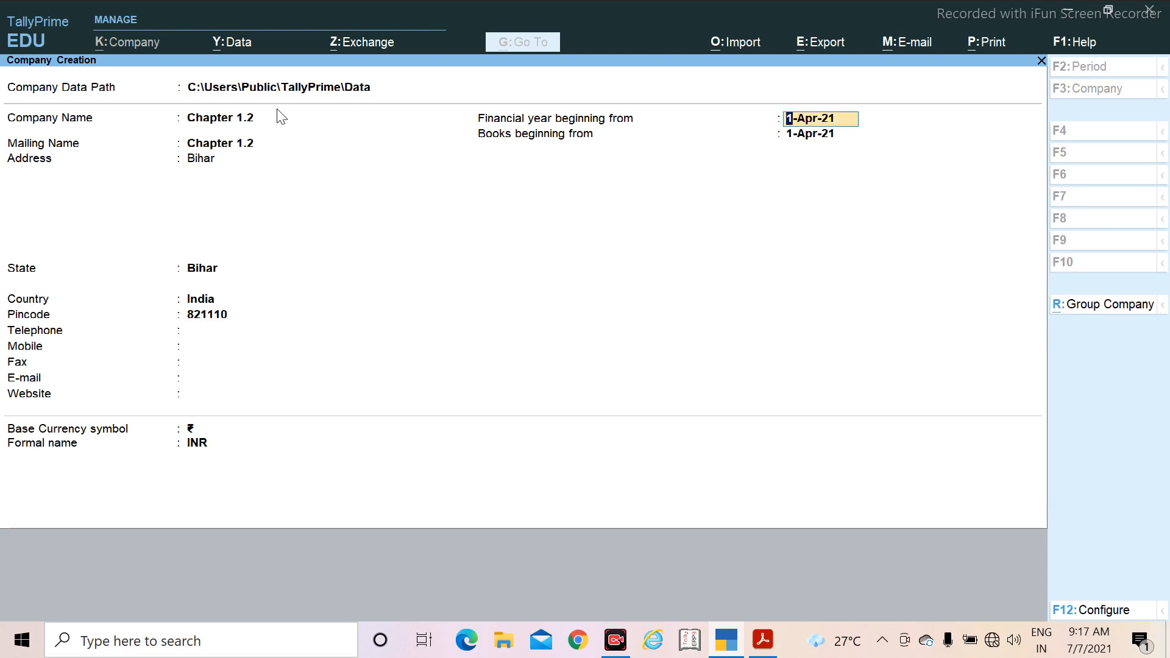
Step: Check the trial balance date in the PDF and set the company's financial year beginning to 1-Apr-16
left_click(756, 641)
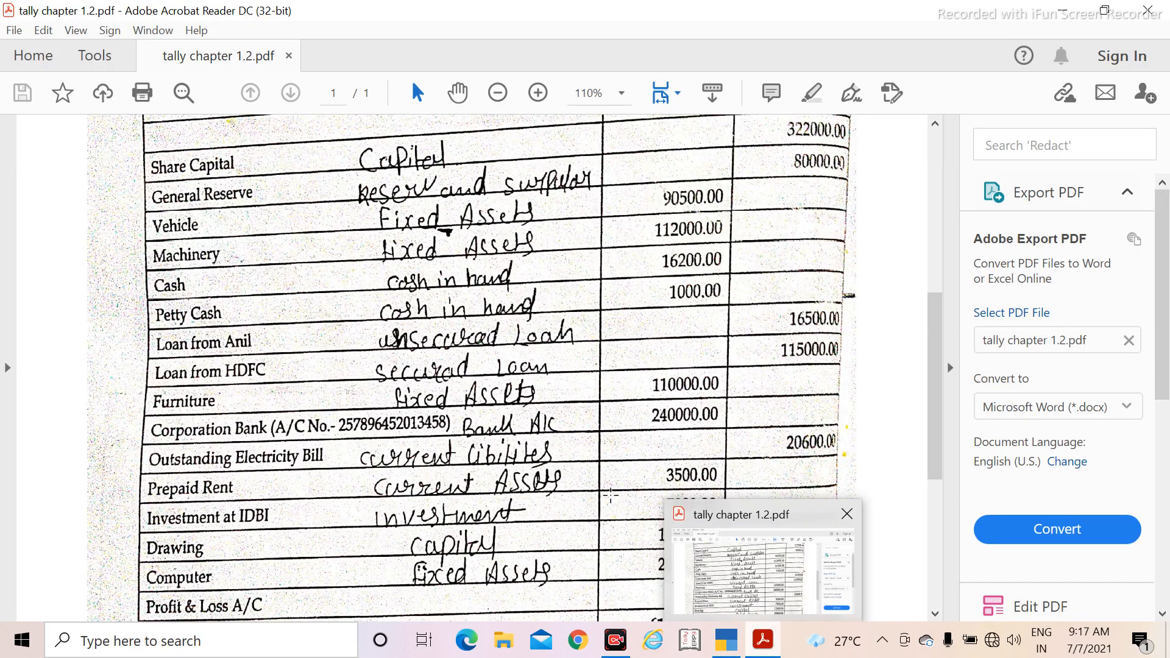
scroll(516, 349, "up", 3)
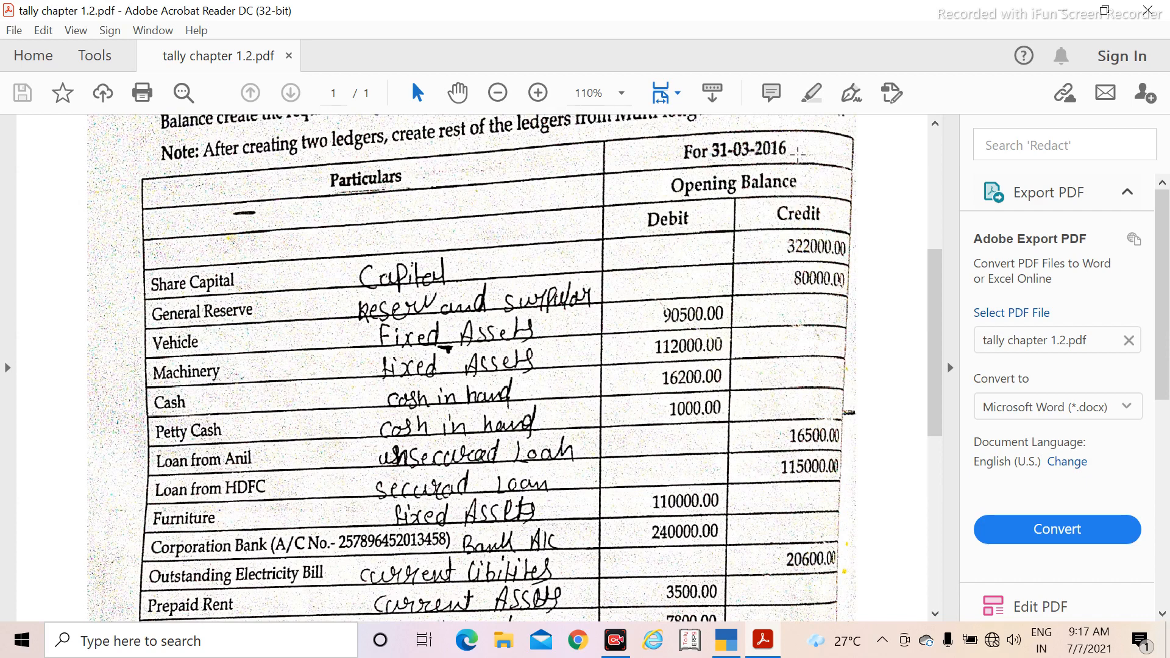
key("alt+Tab")
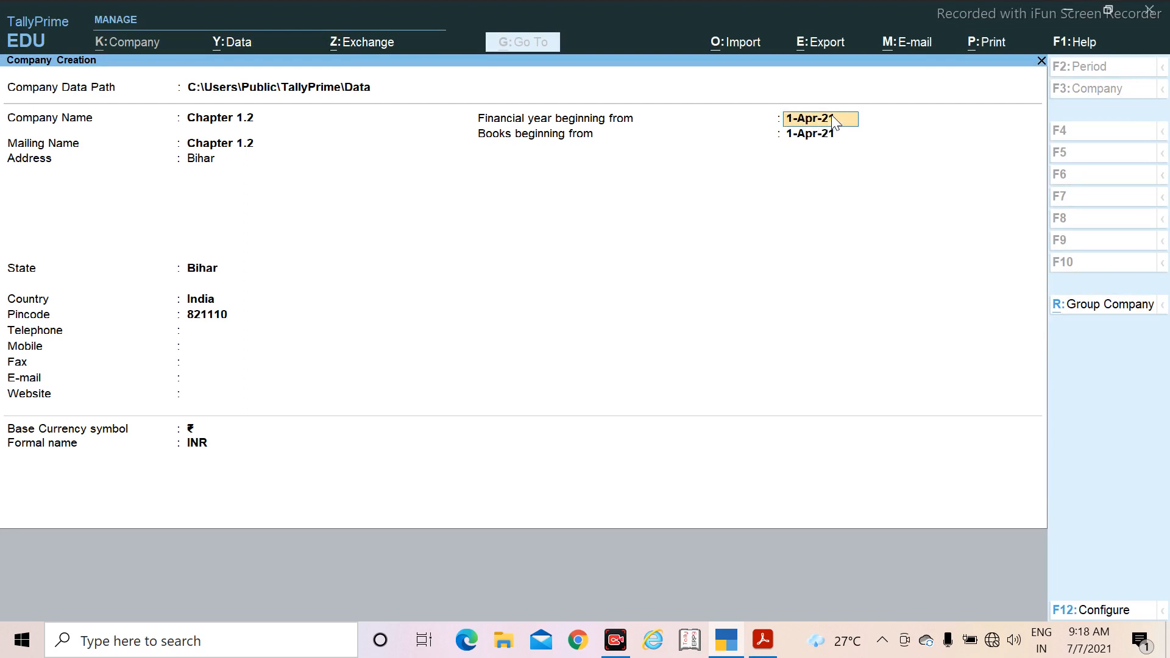
key("BackSpace")
key("BackSpace")
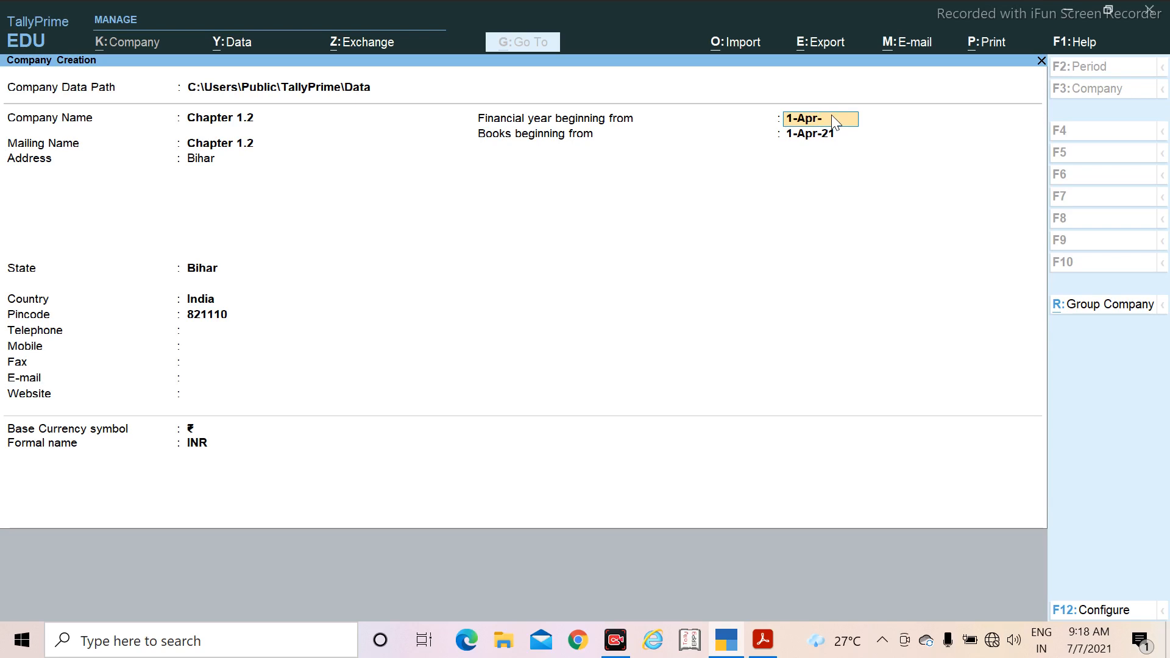
type("0")
key("Return")
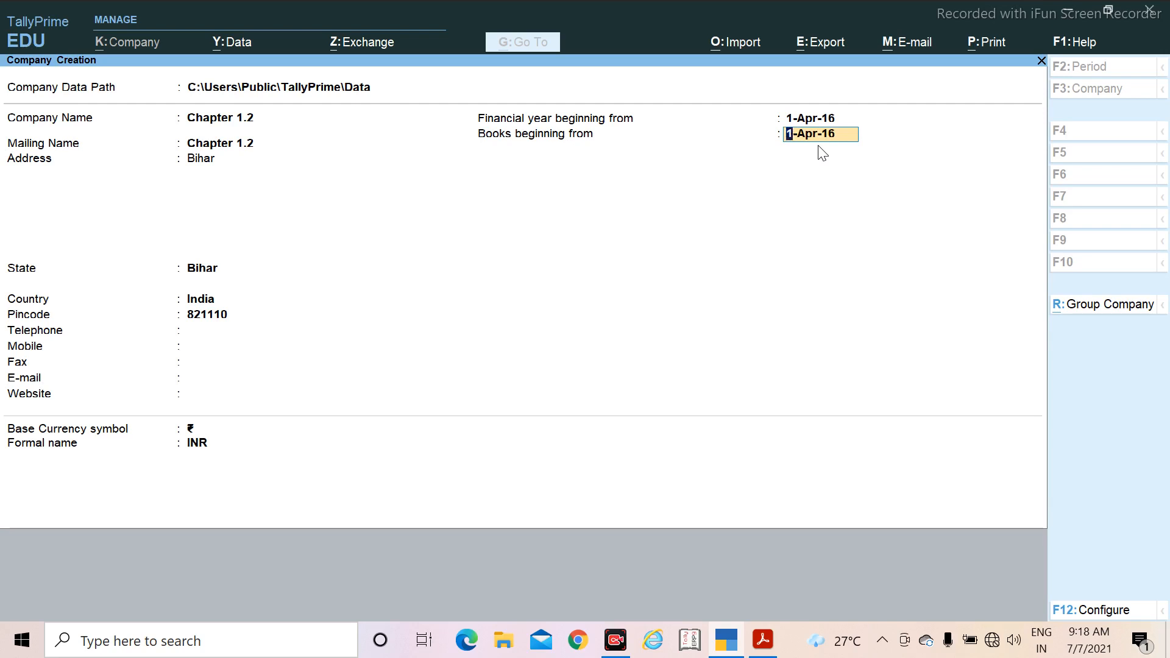
Step: Save the new company with books beginning 1-Apr-16 and accept its features with Show all features set to Yes
key("ctrl")
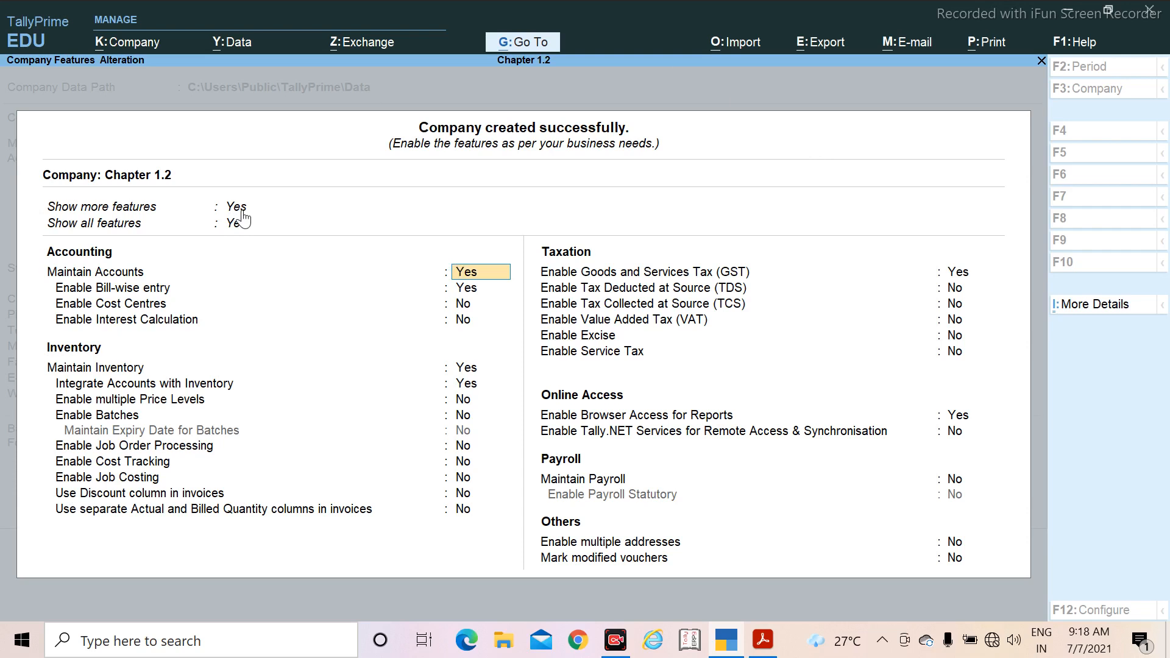
key("Up")
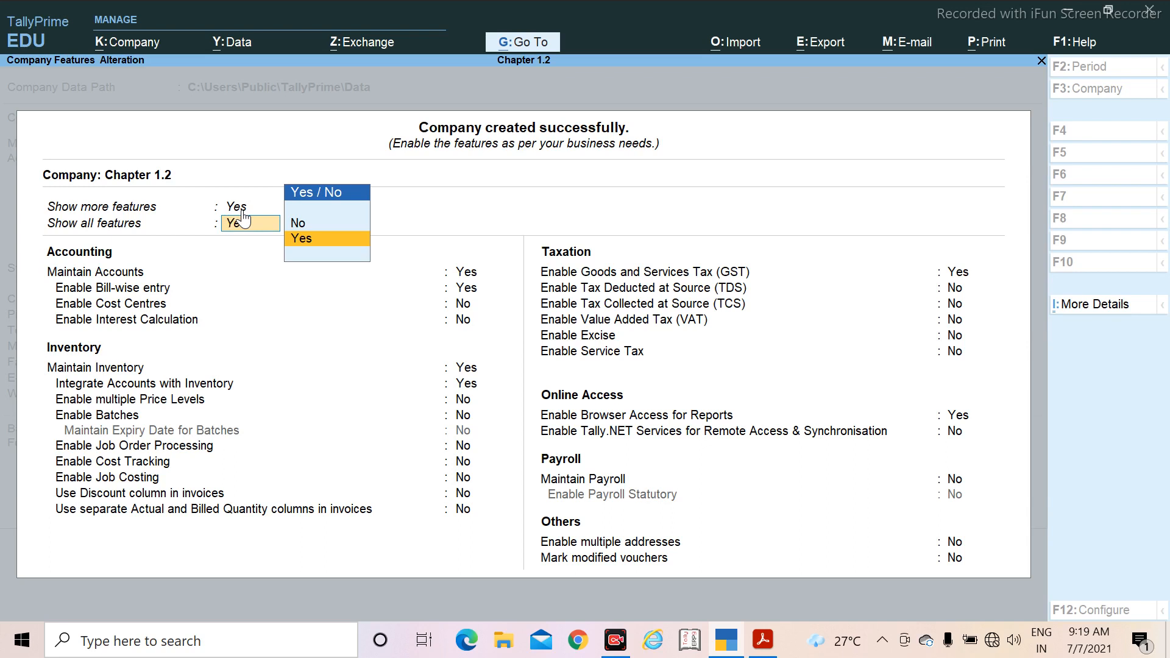
key("Return")
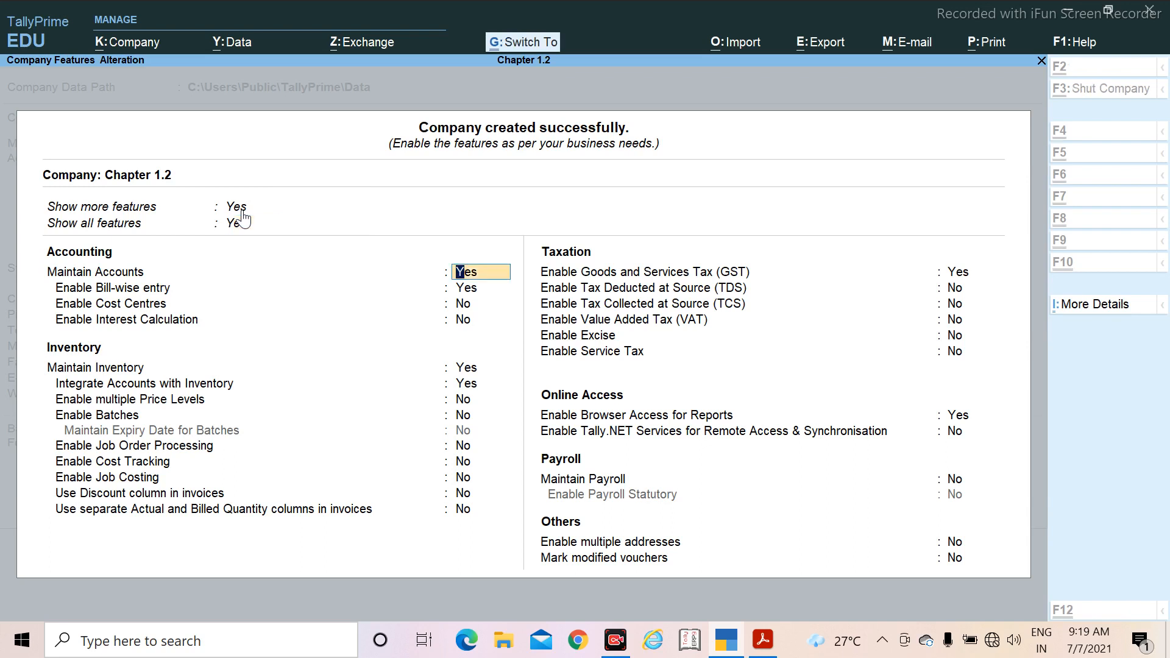
key("ctrl+a")
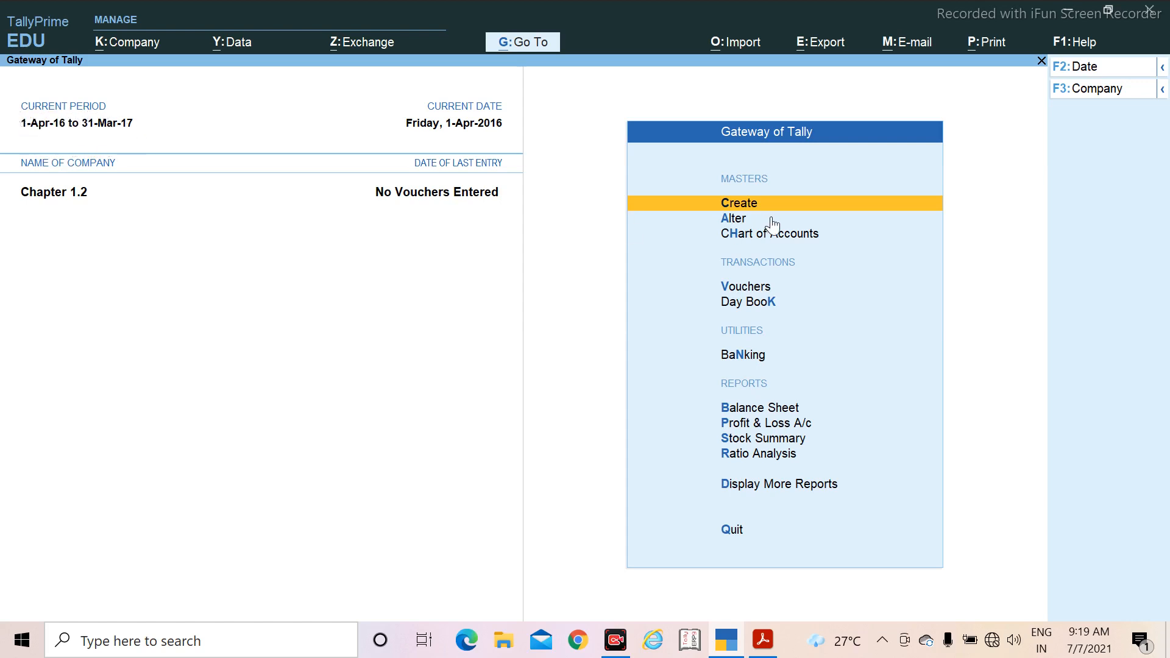
Step: Check the ledger list in the PDF, return to TallyPrime and start creating a new Ledger master
key("alt+Tab")
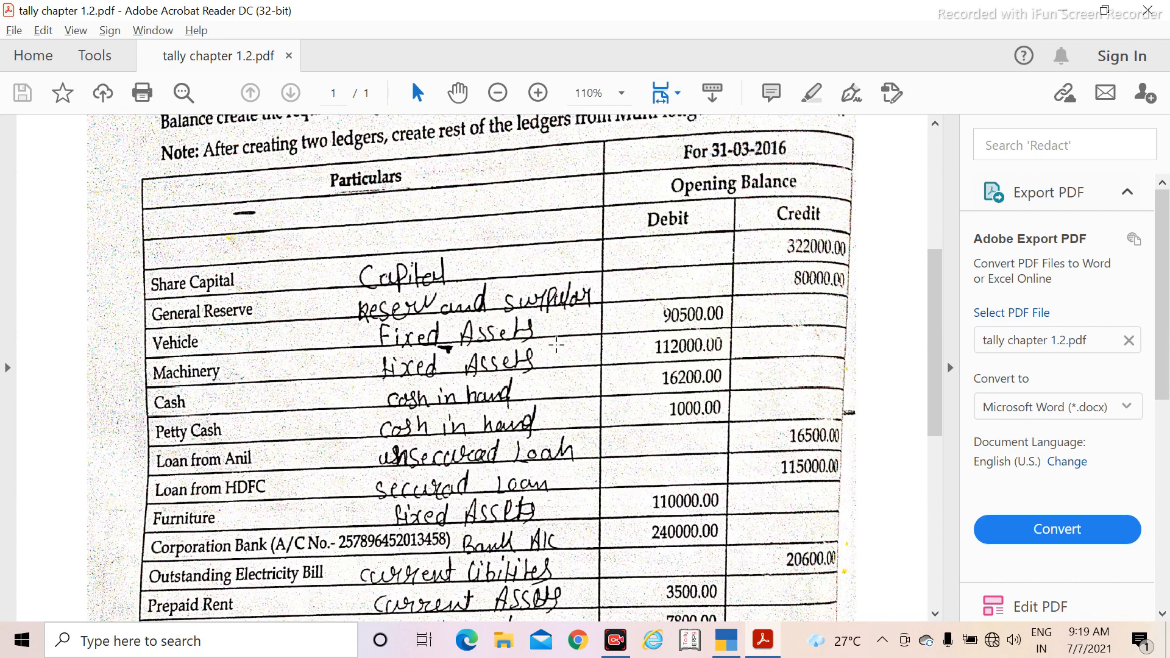
key("alt+Tab")
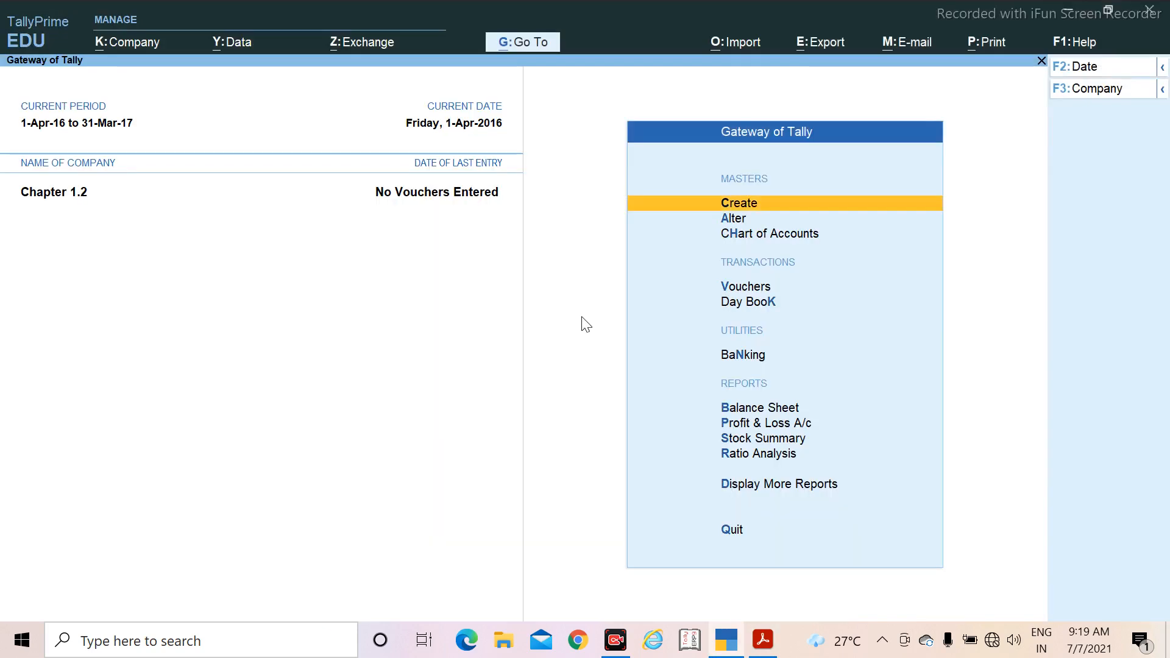
left_click(806, 207)
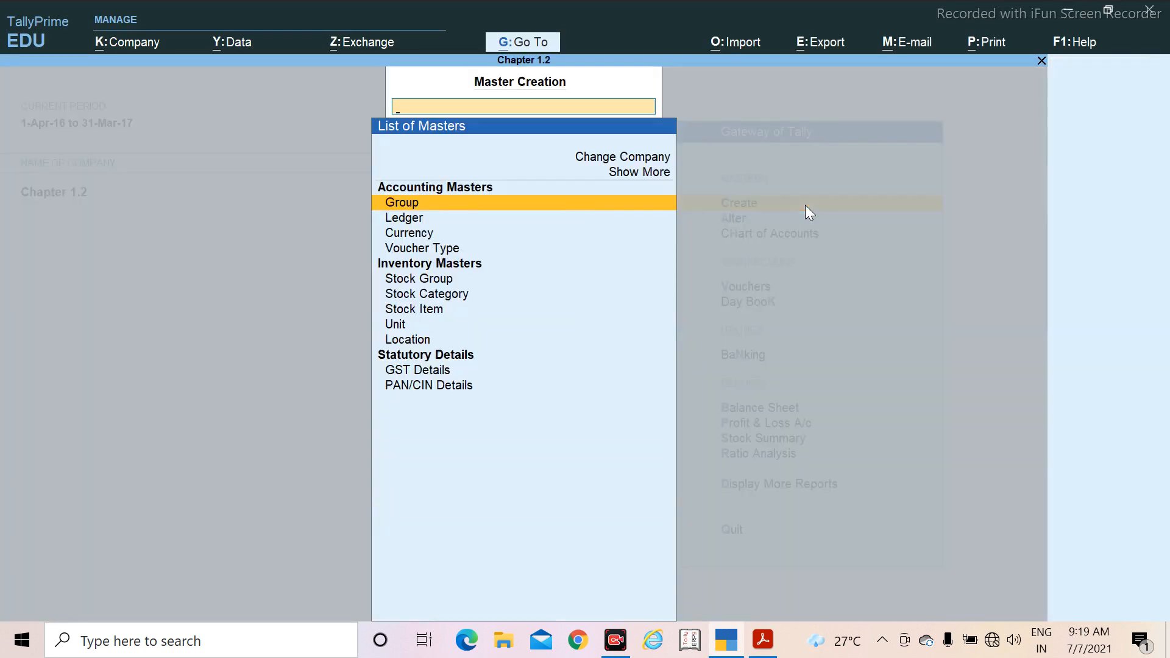
key("Down")
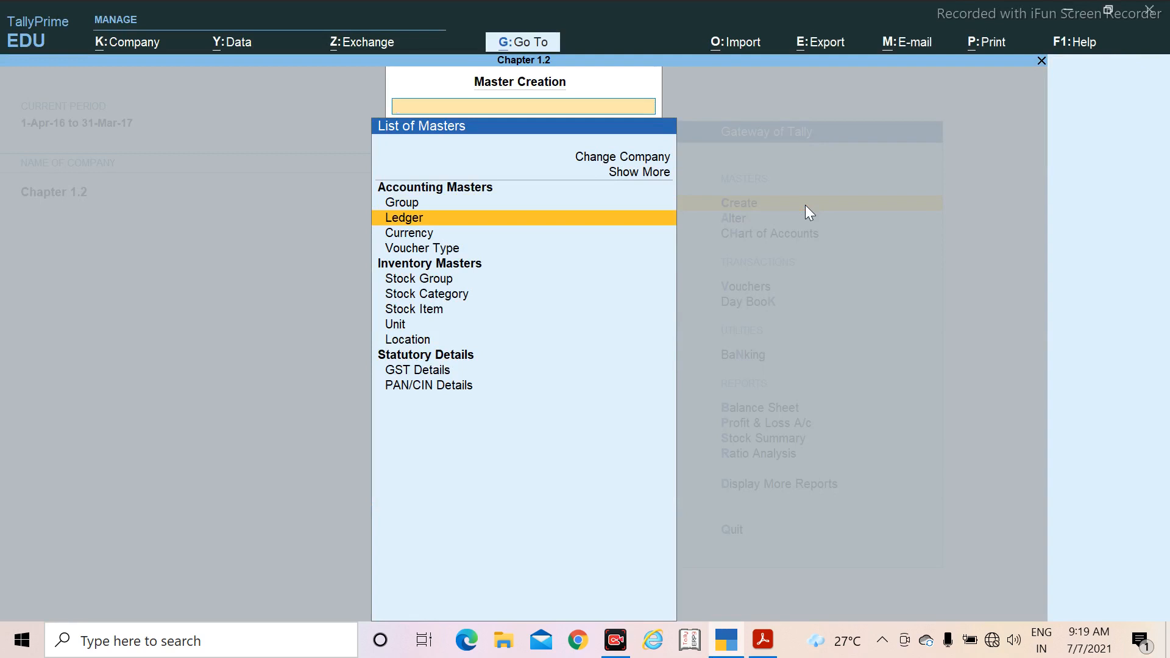
key("Return")
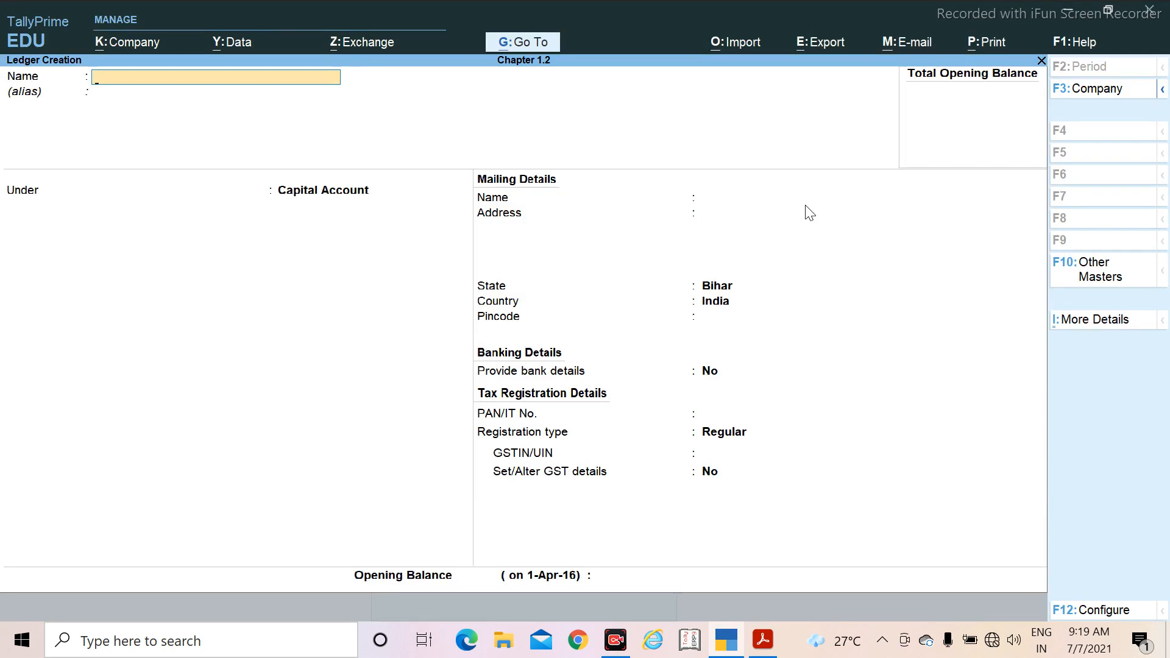
Step: Name the ledger Share Capital, place it under Capital Account and keep the default mailing details
type("Share Capital")
key("Return")
key("Return")
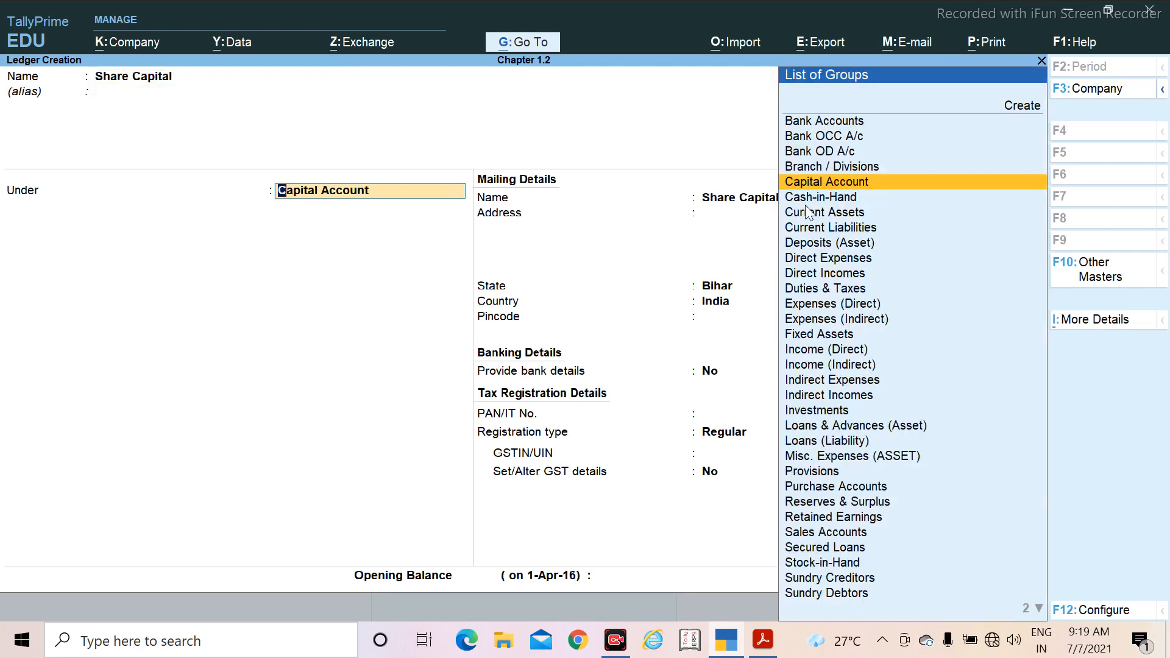
key("Return")
key("Return")
key("Return")
key("Return")
key("Return")
key("Return")
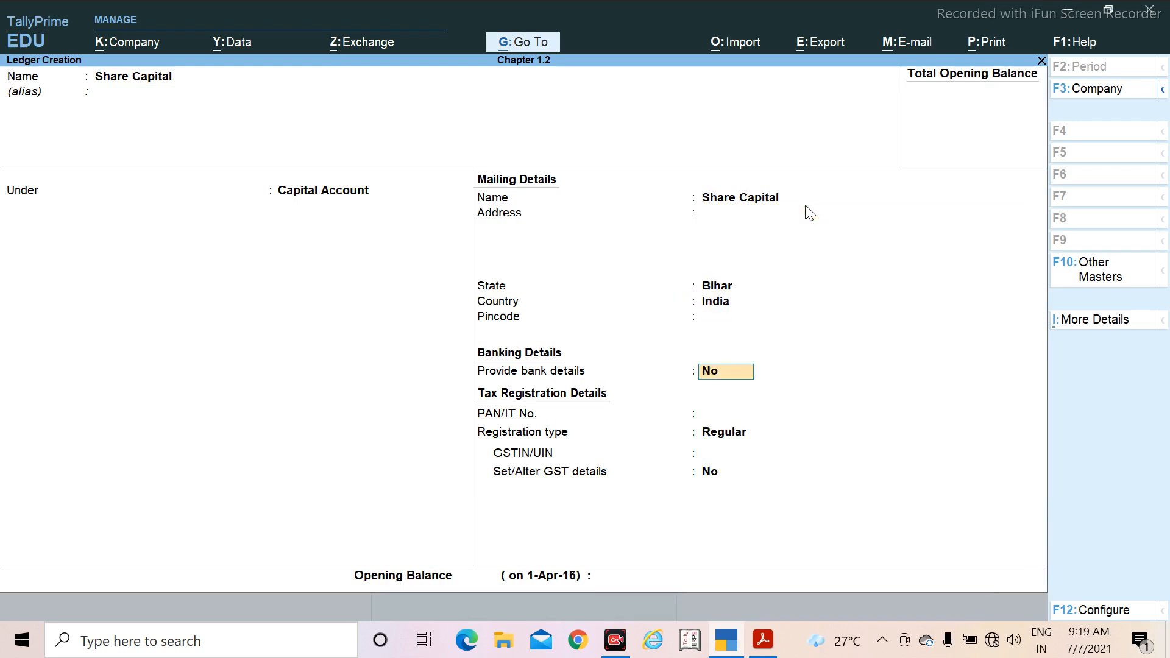
Step: Keep the default banking and tax registration details for the Share Capital ledger
key("Return")
key("Return")
key("Return")
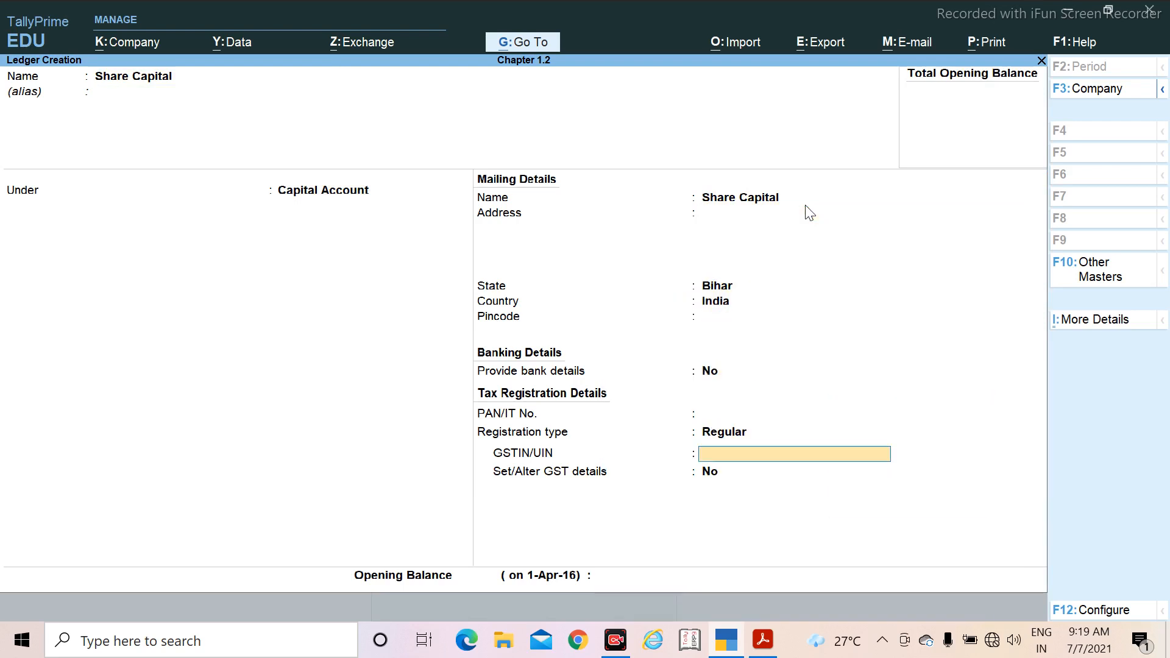
key("Return")
key("Return")
key("Return")
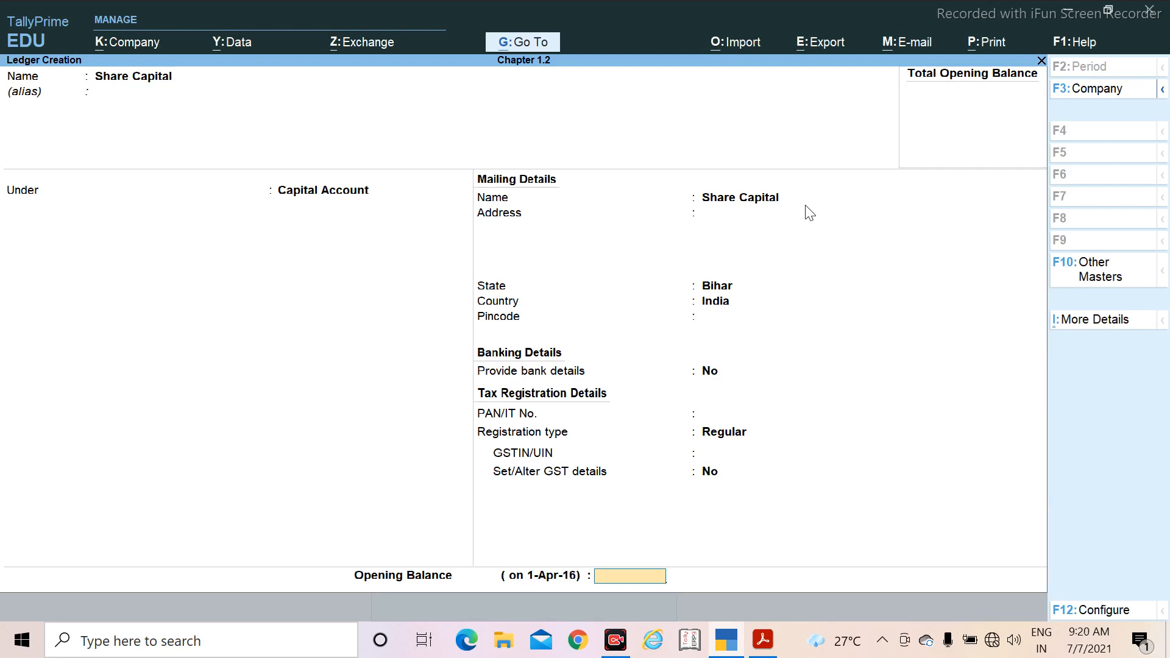
Step: Check Share Capital's amount in the PDF, set its opening balance to 3,22,000 Cr and save the ledger
key("alt+Tab")
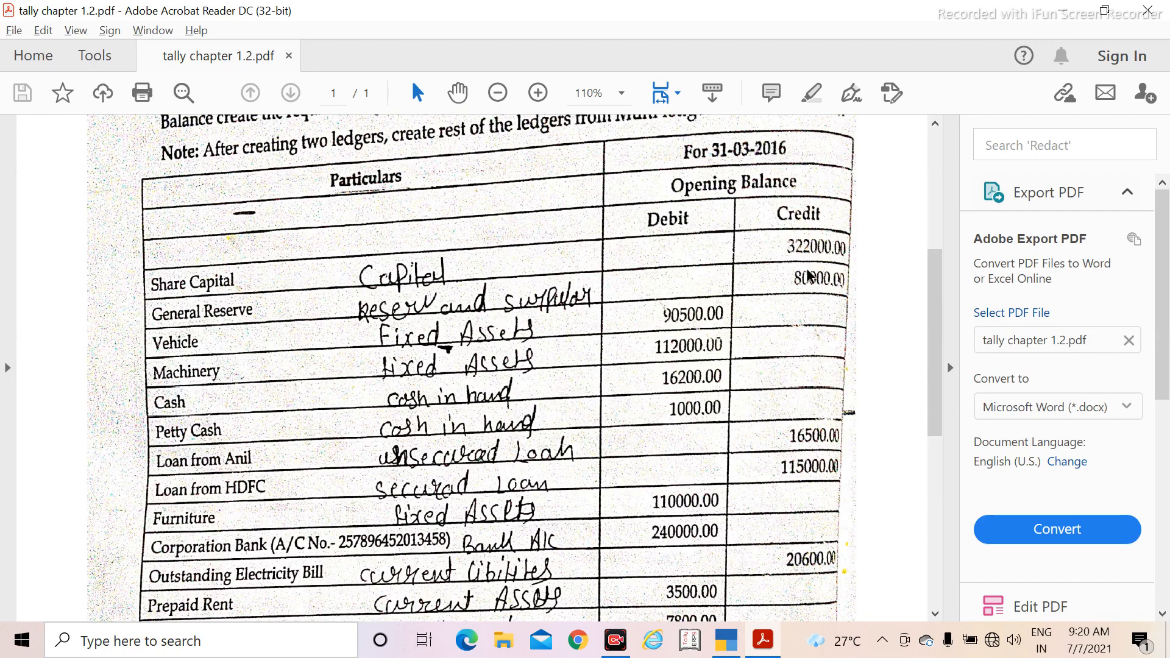
key("alt+Tab")
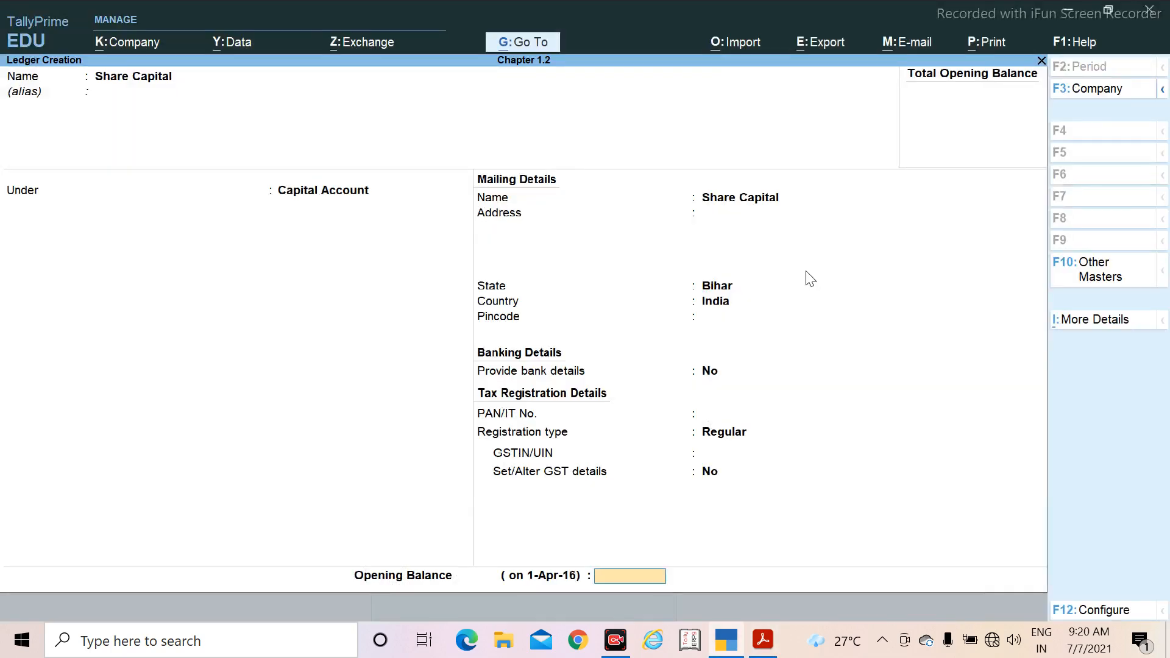
type("3,22,")
type("00")
type("0")
key("Return")
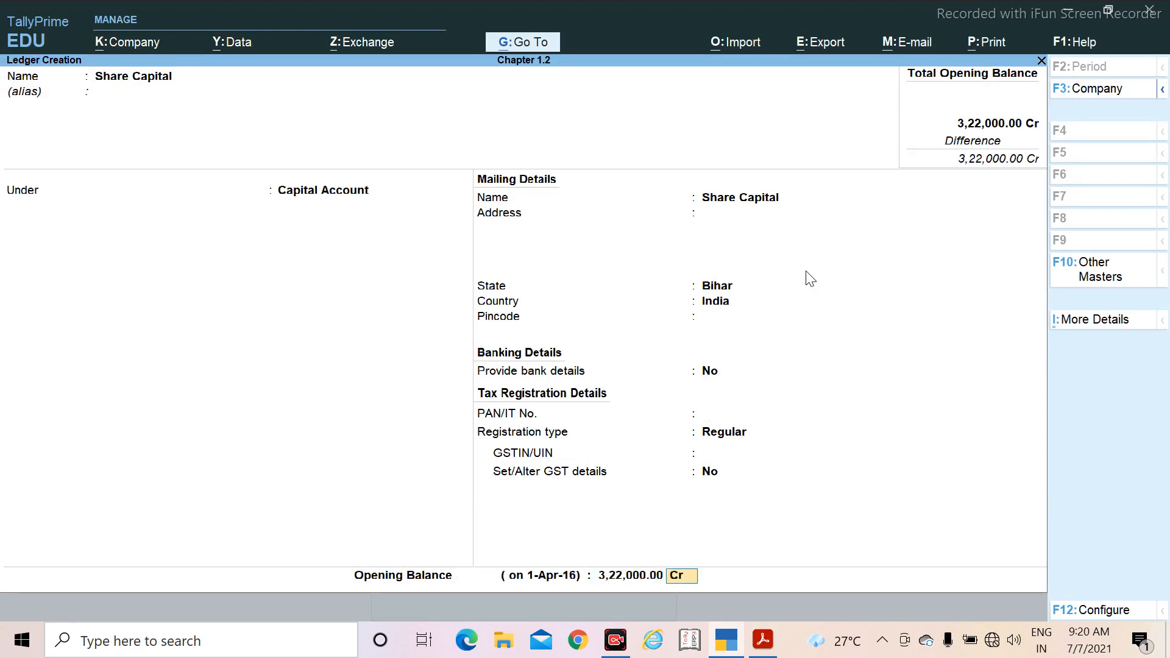
key("Return")
key("Return")
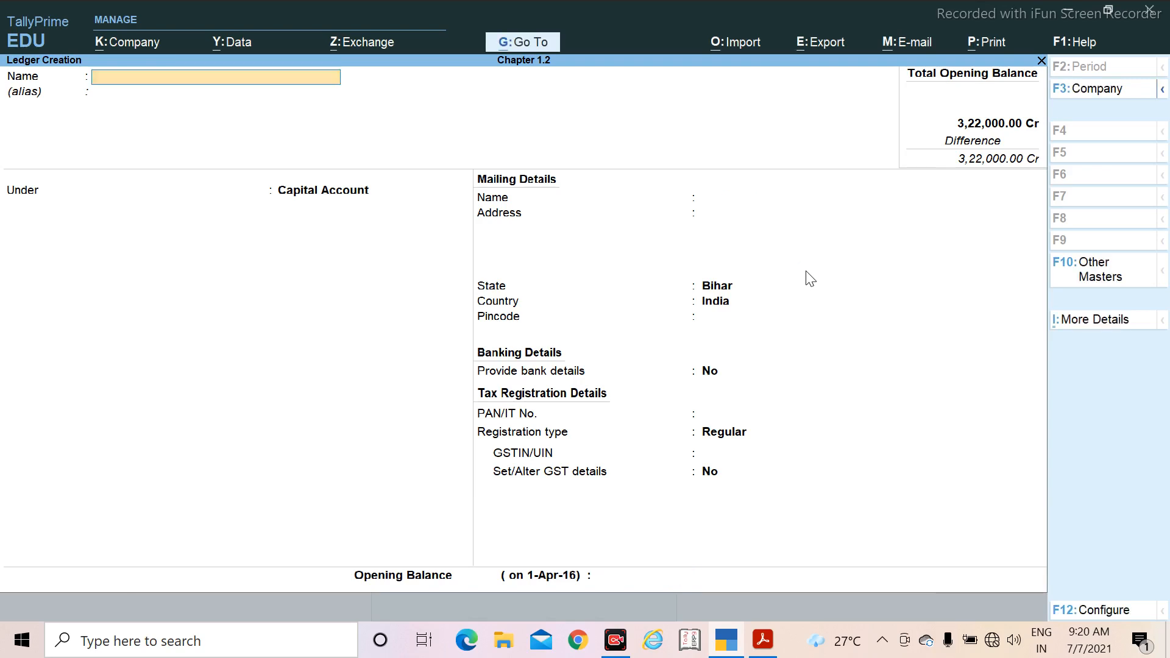
Step: Check the next ledger in the PDF, name the new ledger General Reserve and place it under Reserves & Surplus
key("alt+Tab")
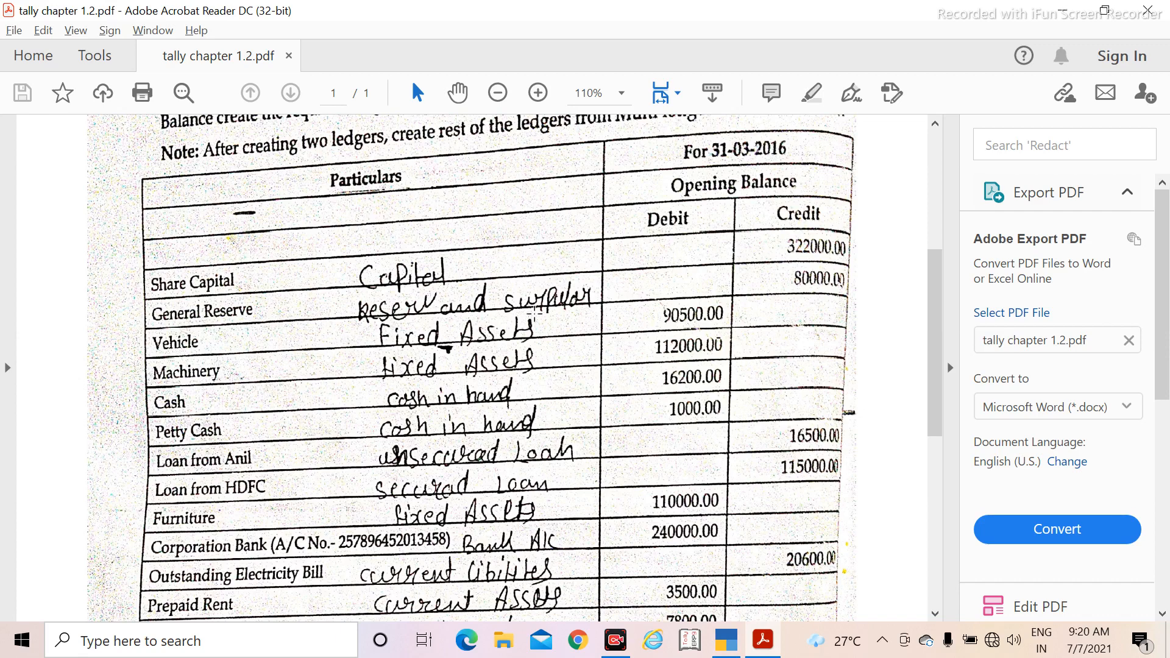
key("alt+Tab")
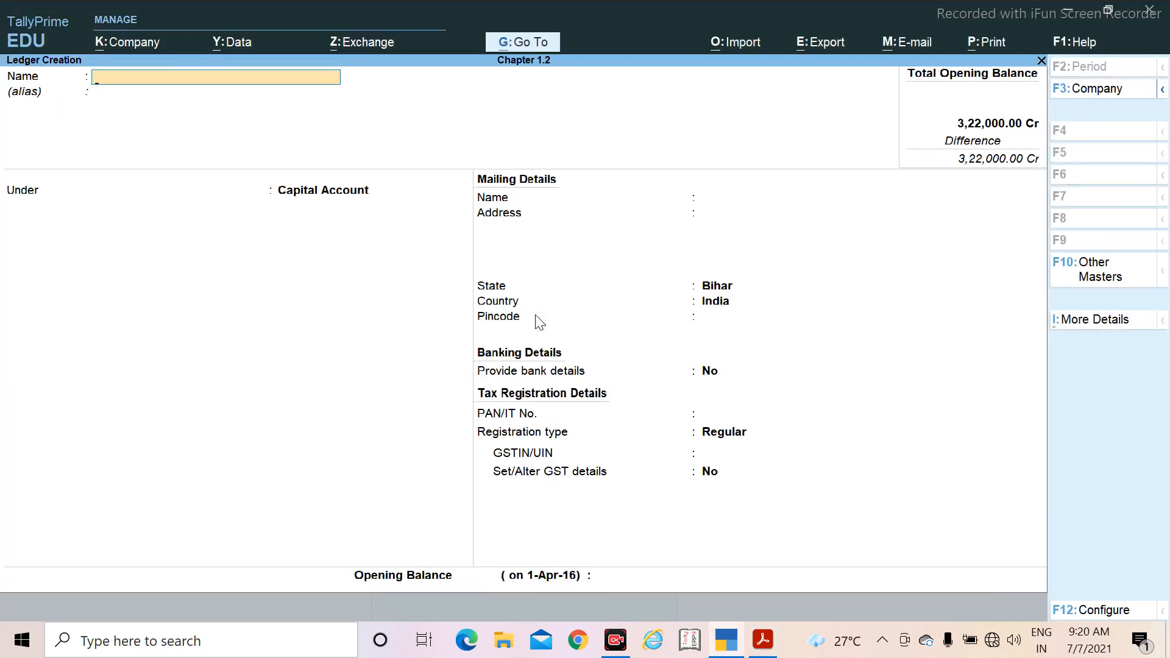
type("General Reserve")
key("Return")
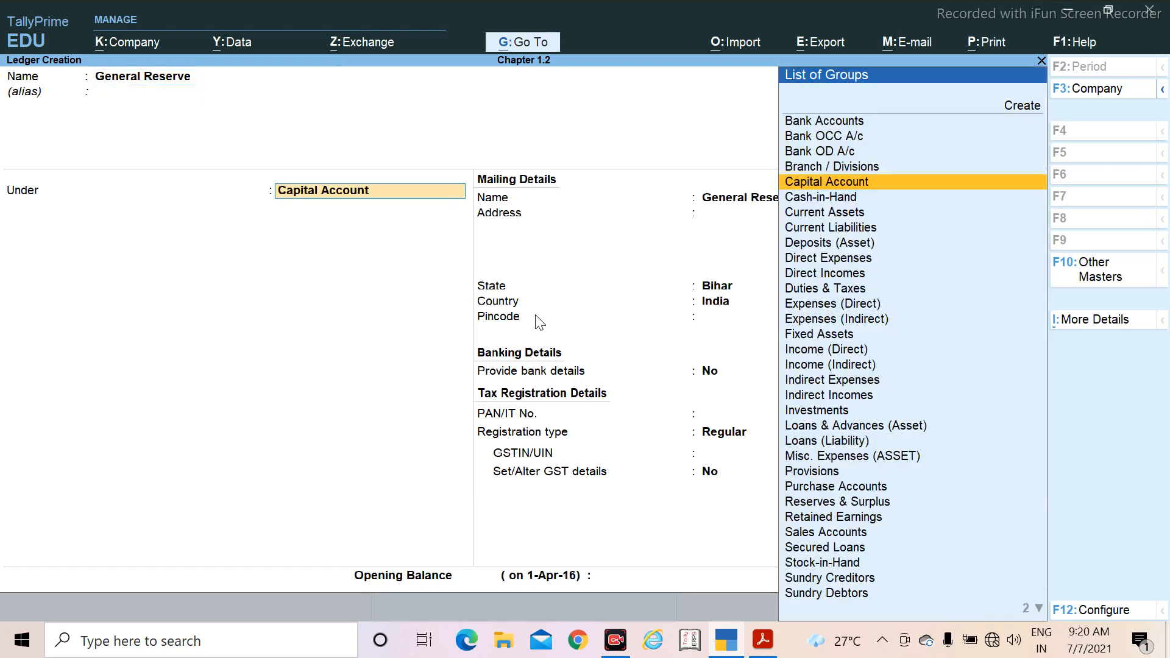
type("Re")
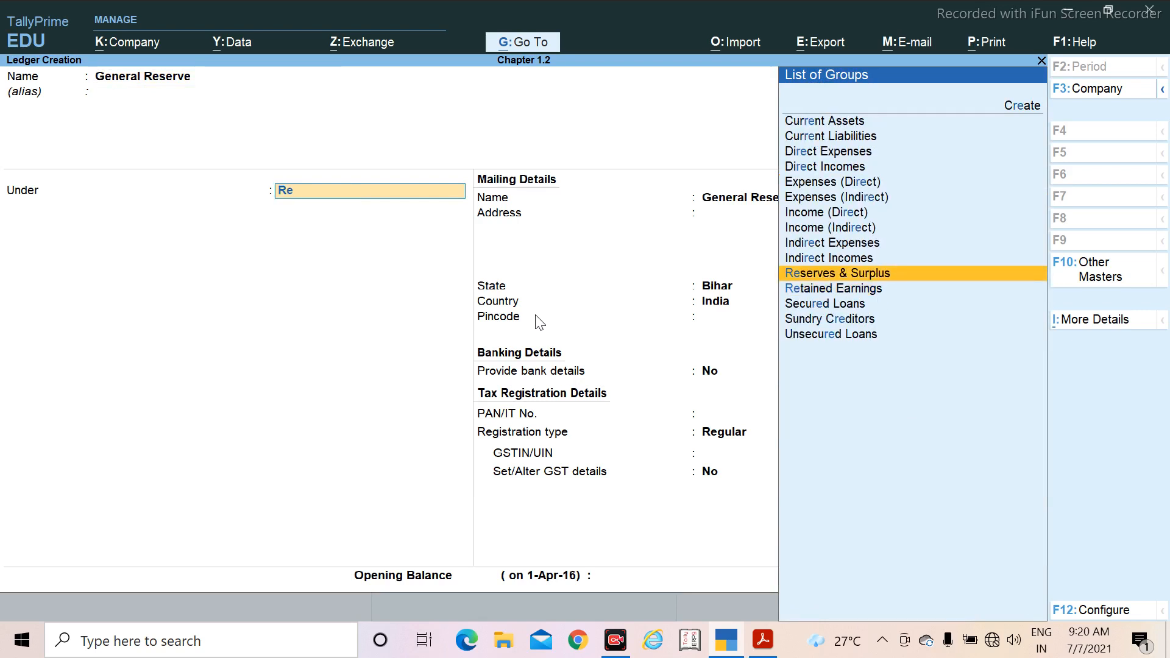
key("Return")
key("Return")
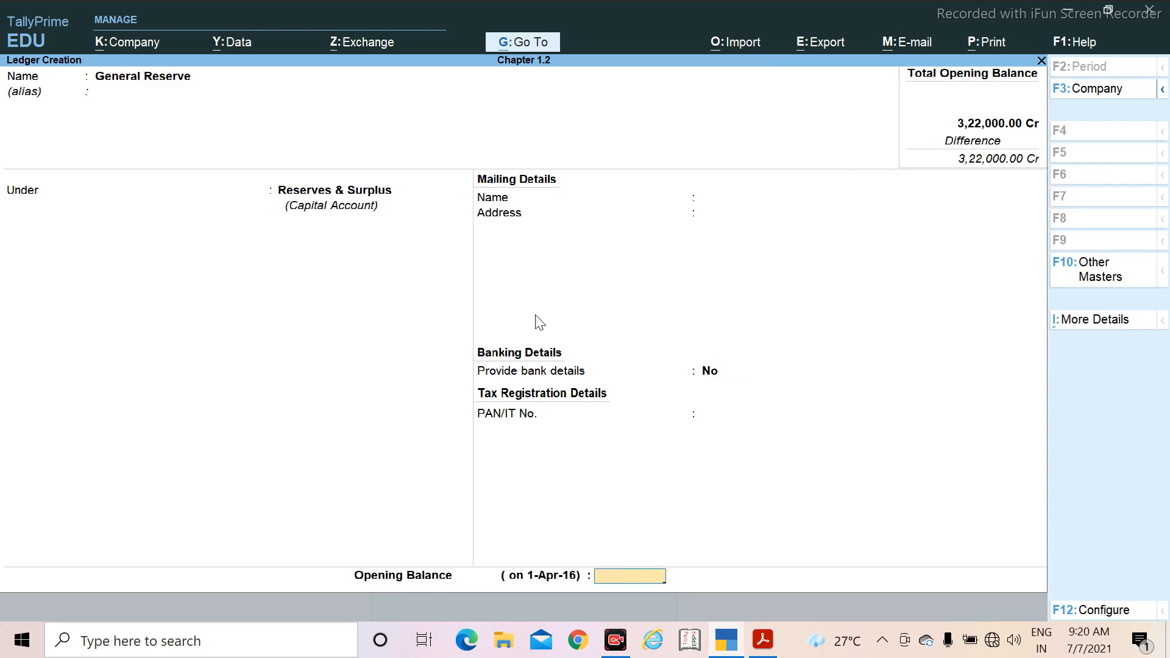
Step: Check General Reserve's amount in the PDF, set its opening balance to 80,000 Cr and save the ledger
key("alt+Tab")
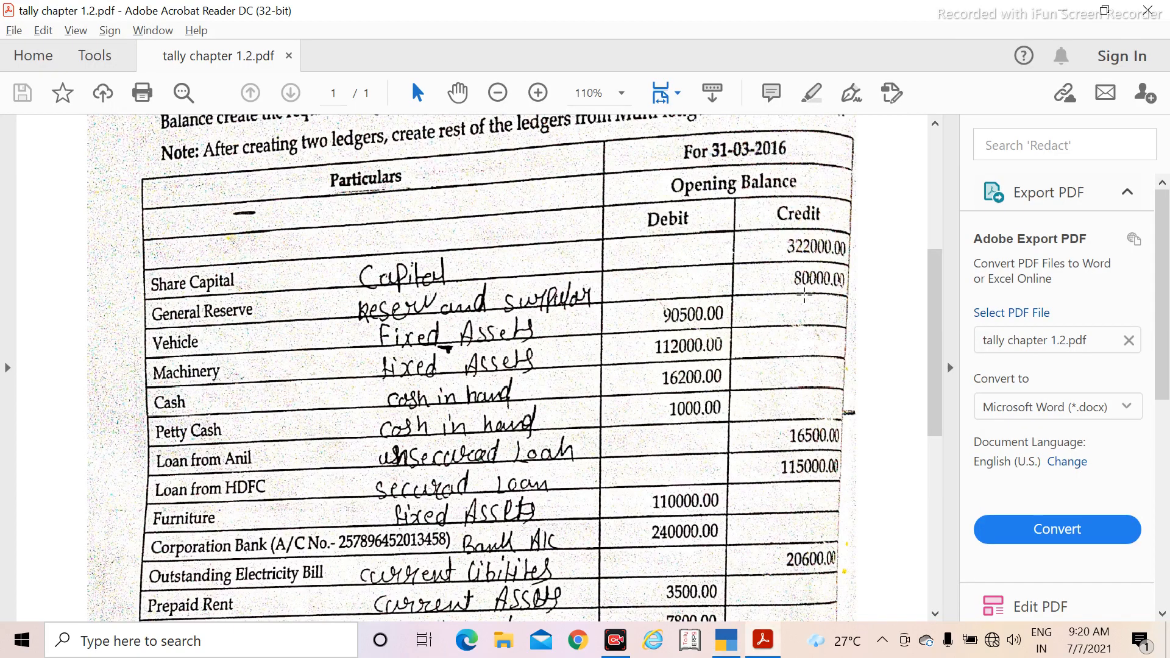
key("alt+Tab")
type("8")
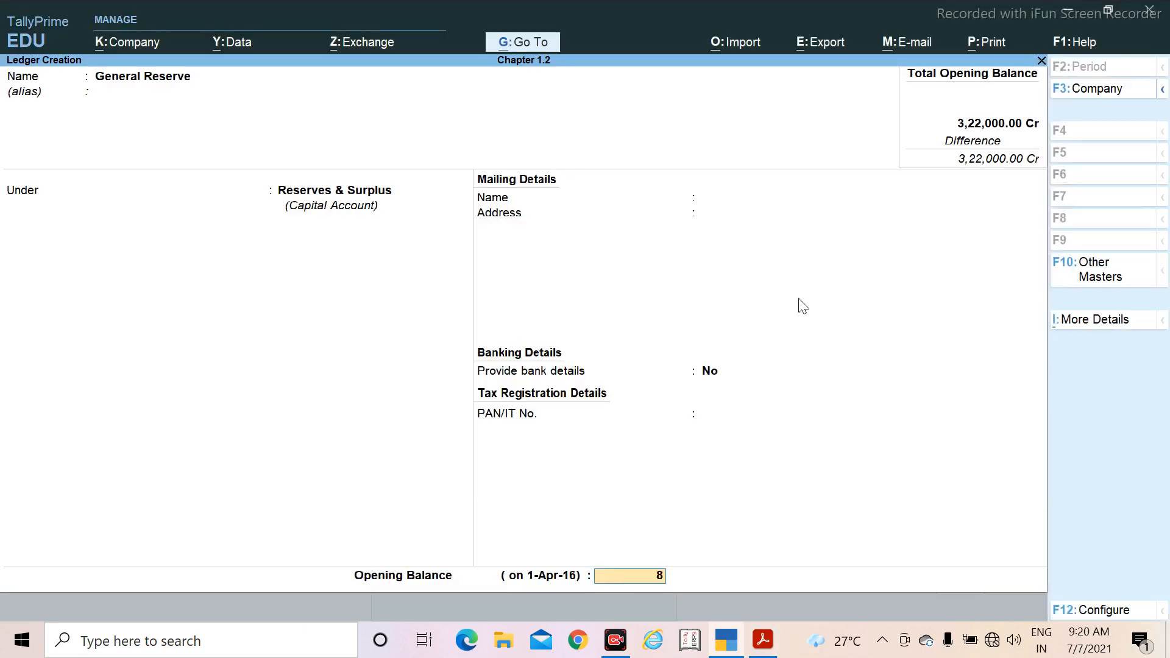
type("0,00")
type("0000")
key("Return")
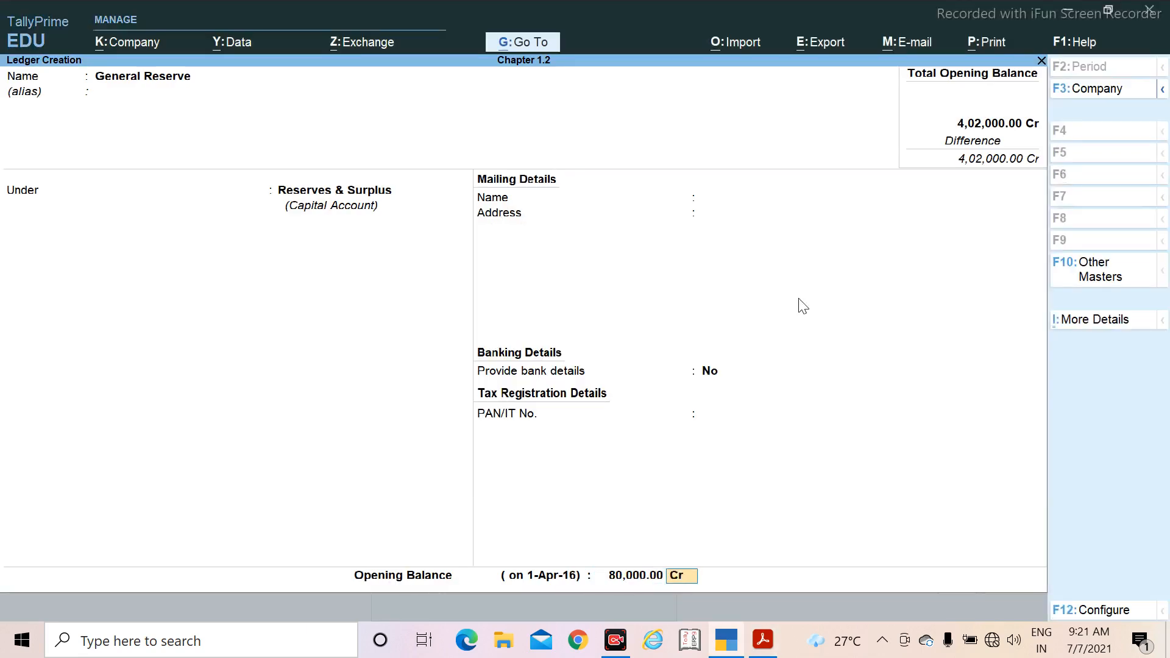
key("Return")
key("y")
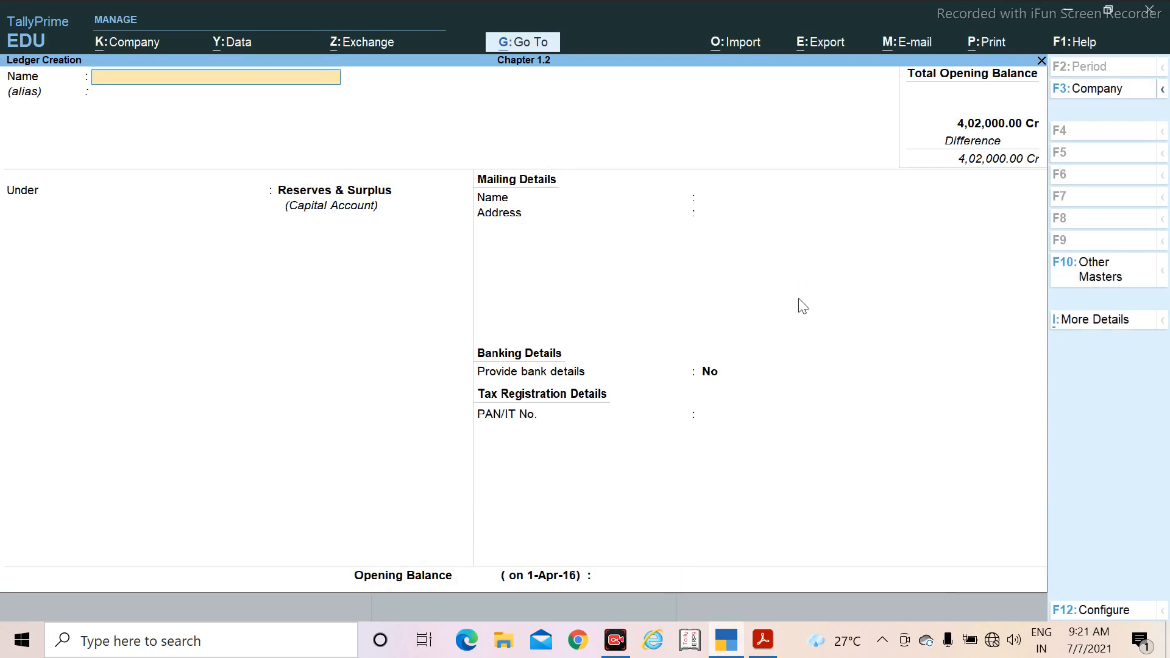
Step: Check the next ledger in the PDF, name the new ledger Vehicle and place it under Fixed Assets
key("alt+Tab")
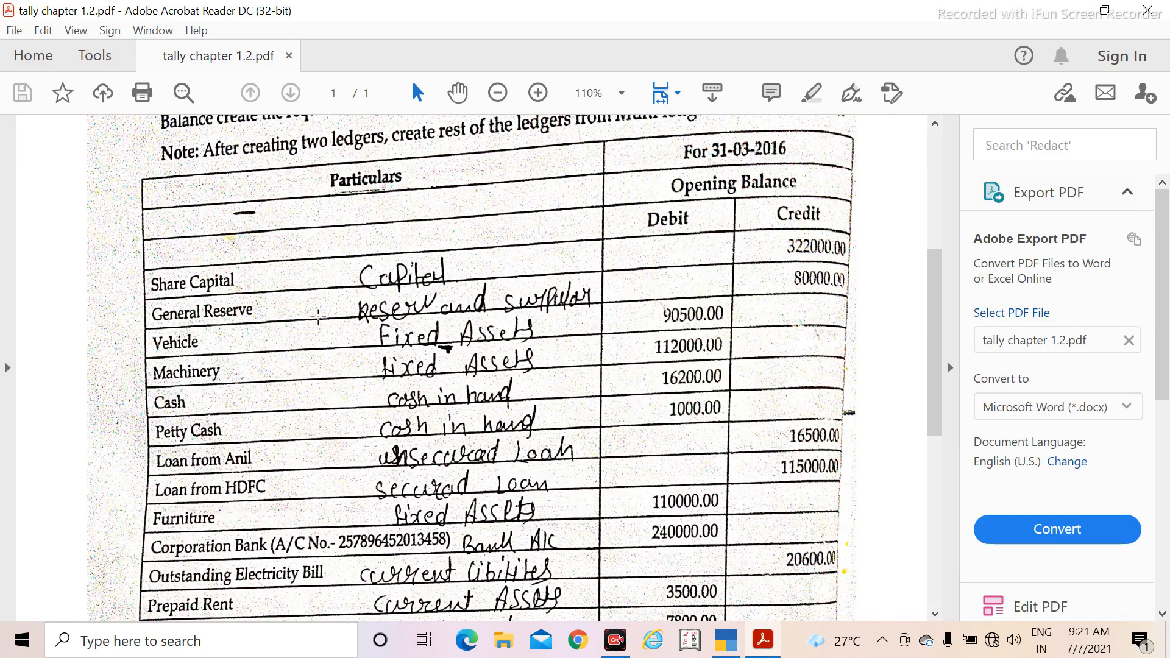
scroll(191, 370, "down", 1)
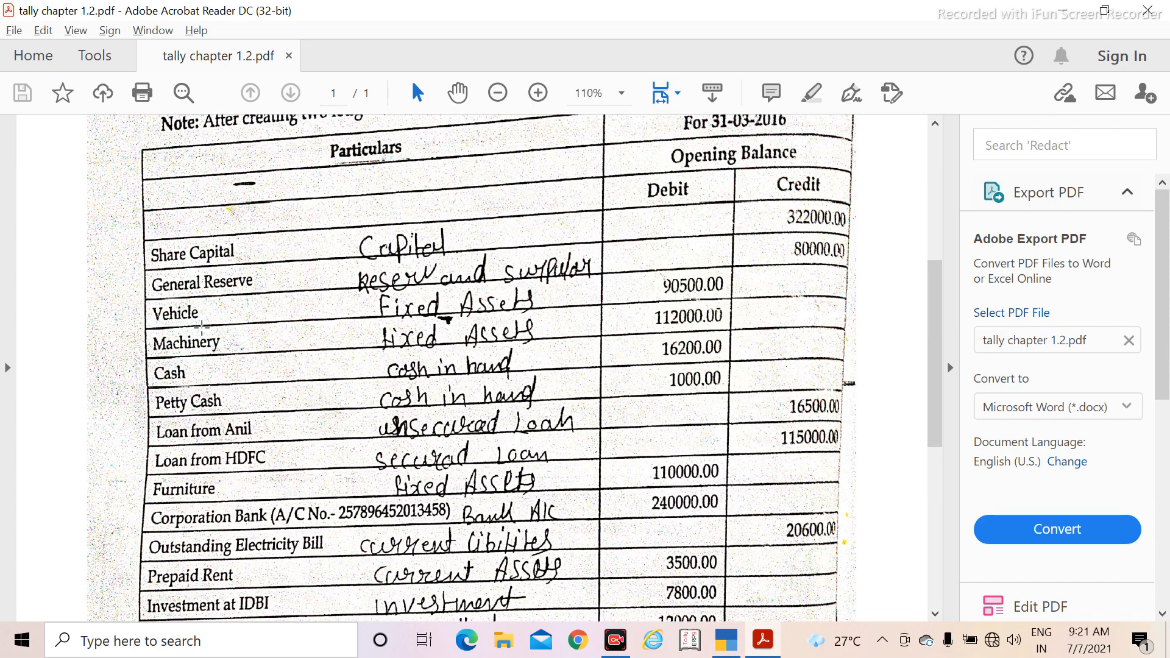
key("alt+Tab")
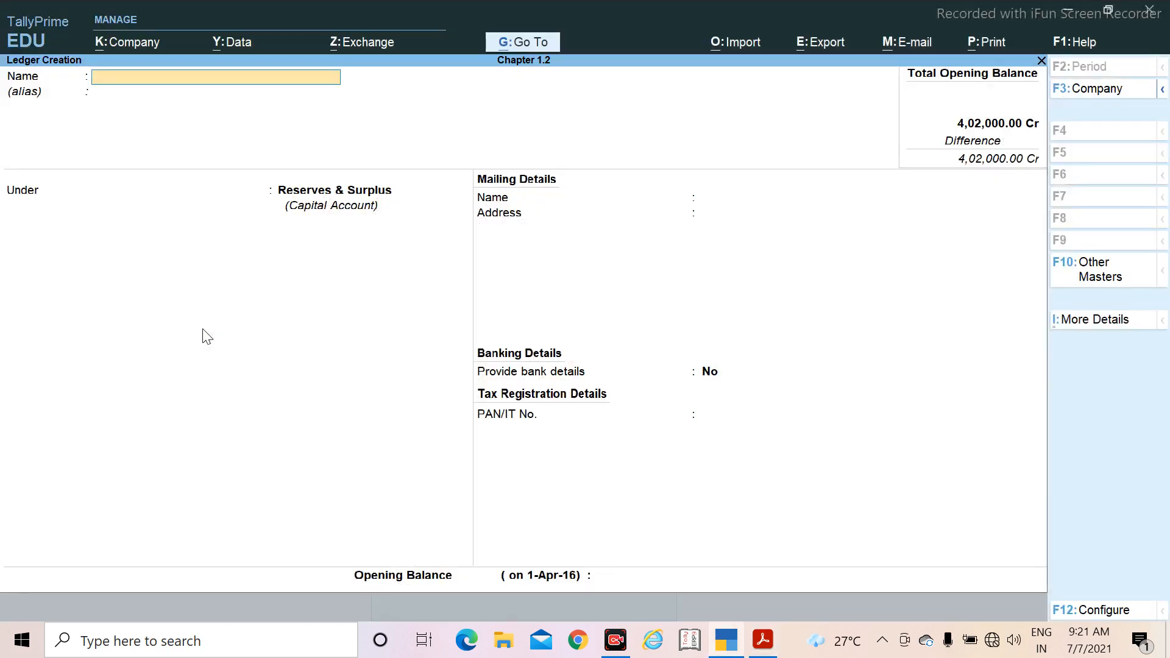
type("Vehicle")
key("Return")
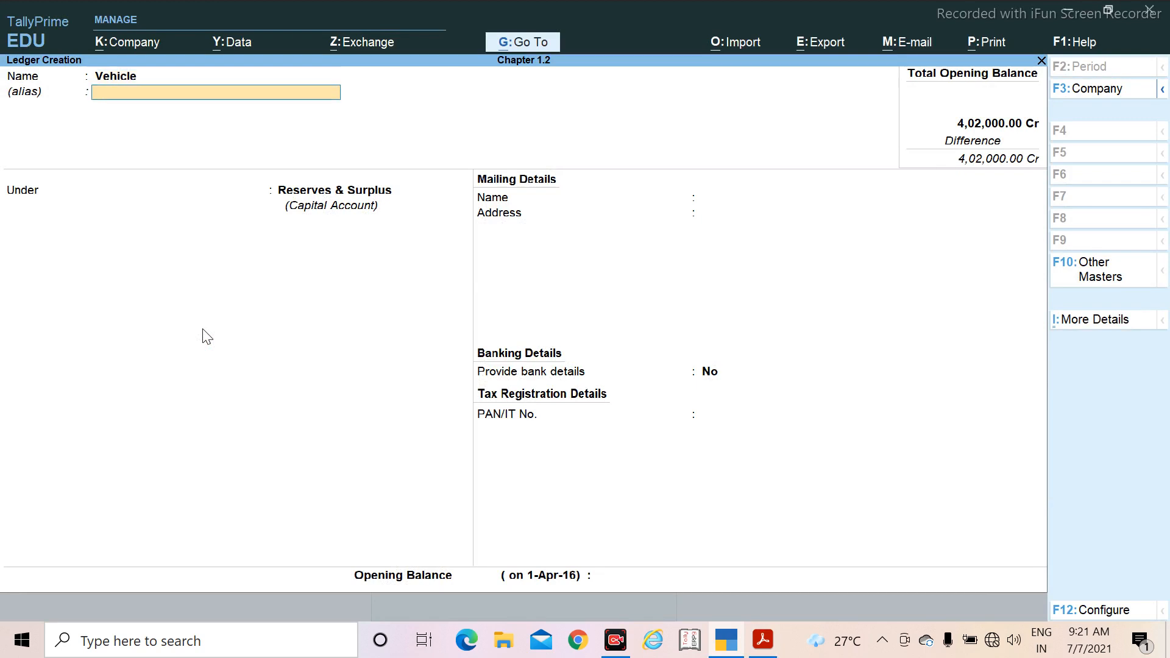
key("Return")
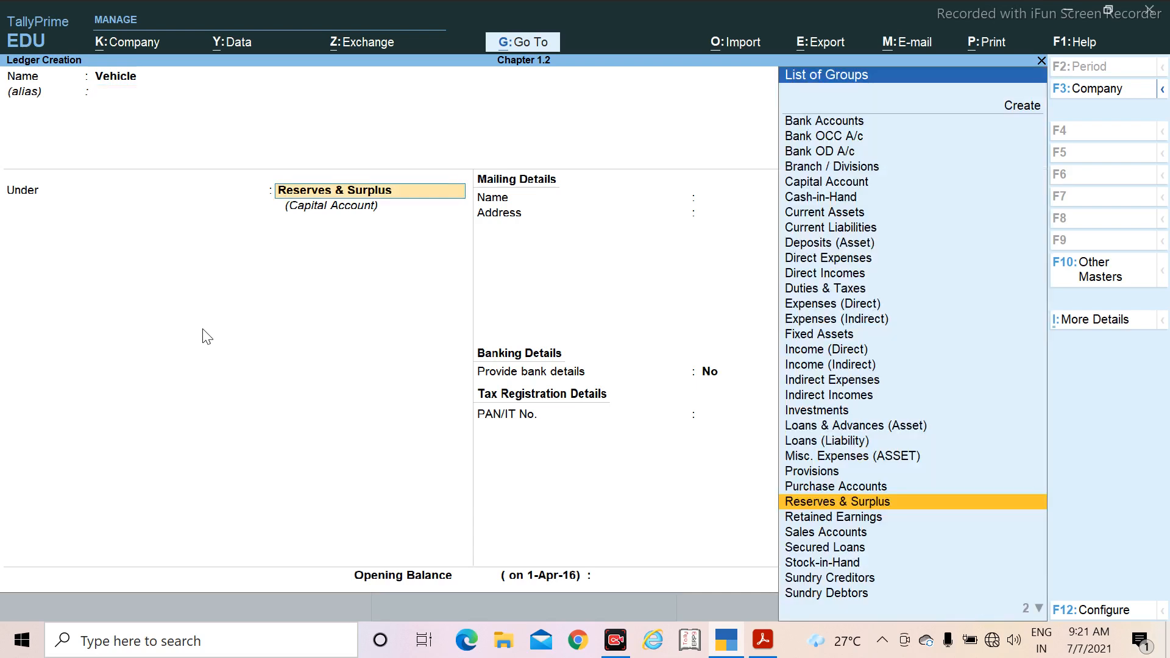
type("F")
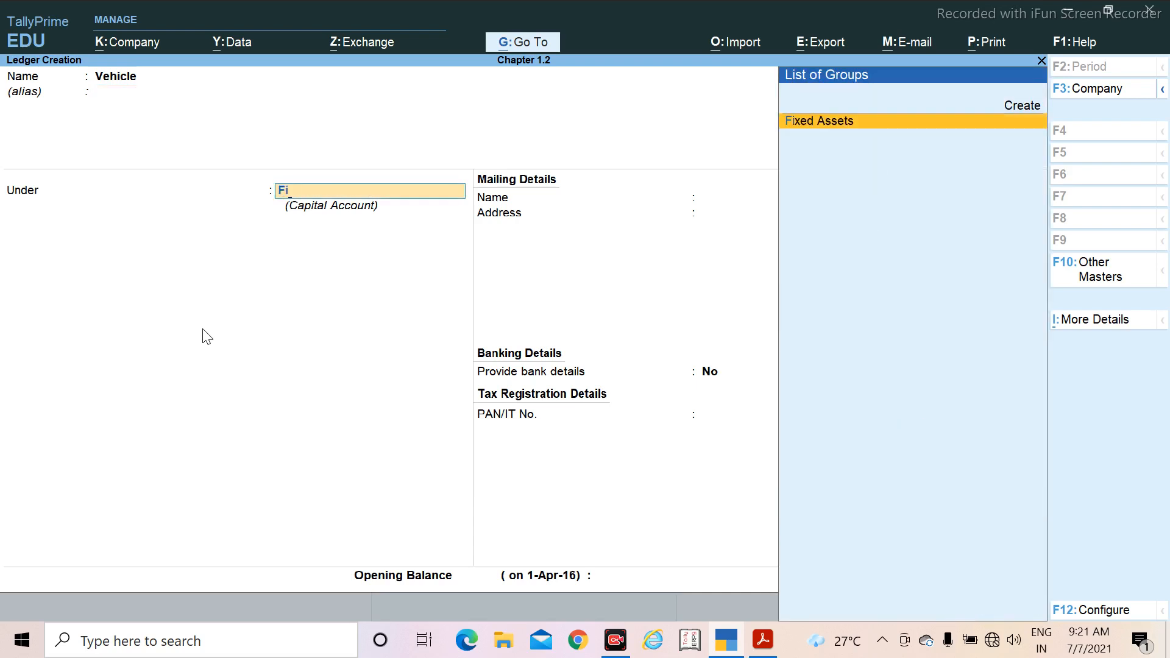
type("i")
key("Return")
key("Return")
key("Return")
key("Return")
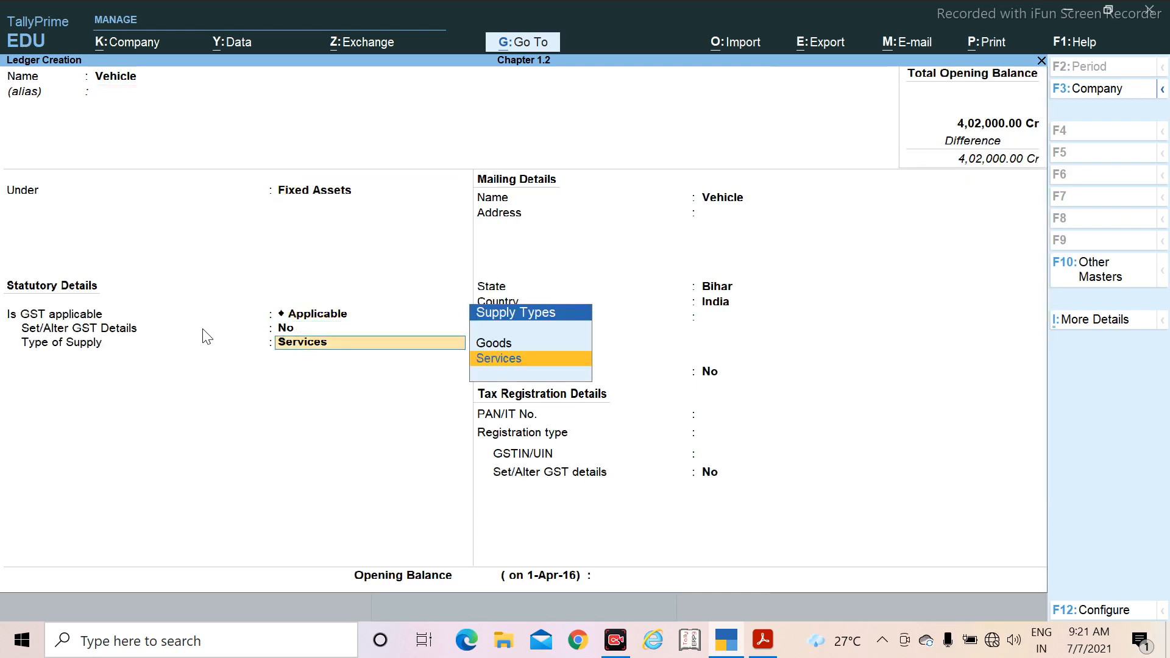
Step: Keep Vehicle's default GST settings with Services as the type of supply, plus the default mailing, banking and tax registration details
key("Return")
key("Return")
key("Return")
key("Return")
key("Return")
key("Return")
key("Return")
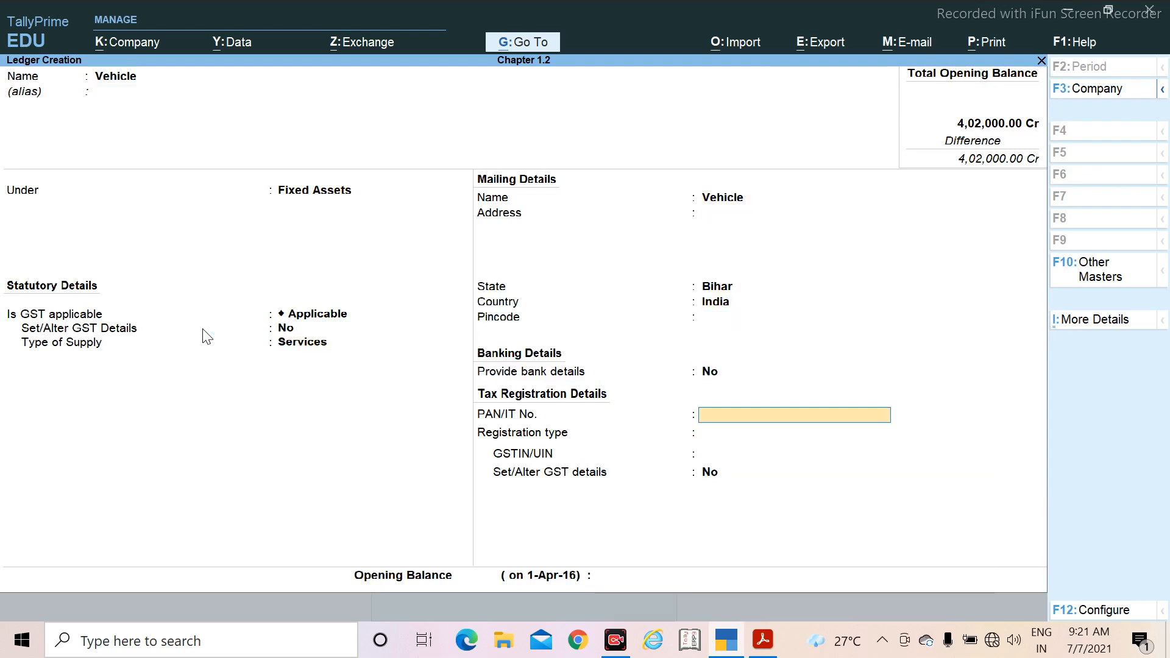
key("Return")
key("BackSpace")
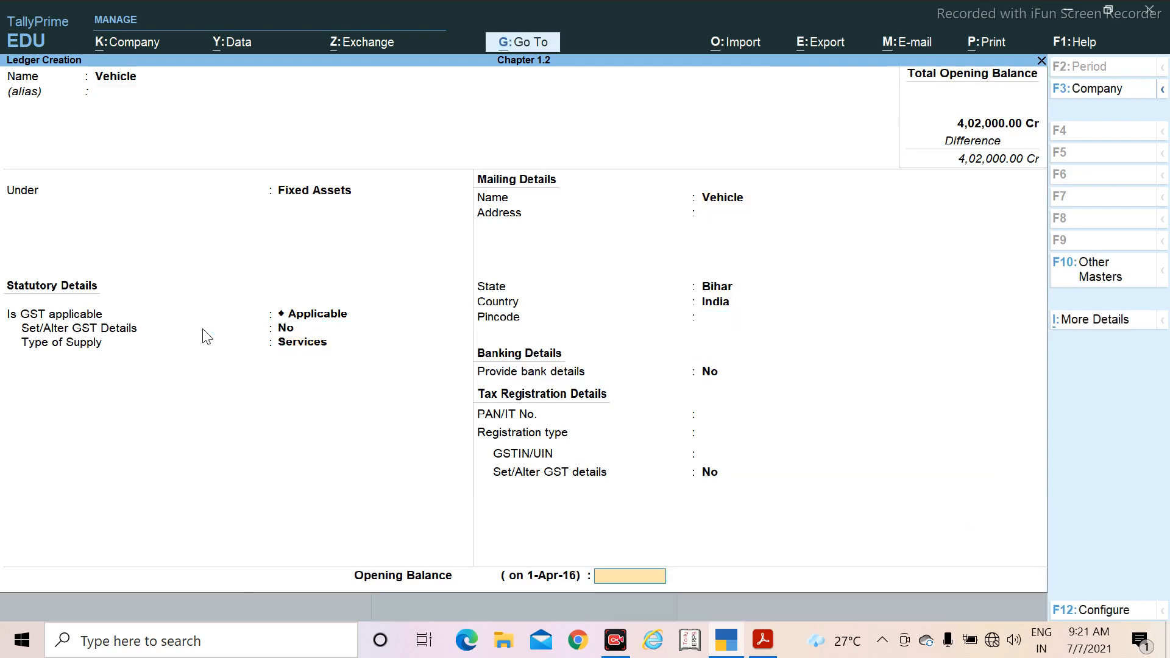
Step: Check Vehicle's amount in the PDF, set its opening balance to 90,500 Dr and save the ledger
key("alt+Tab")
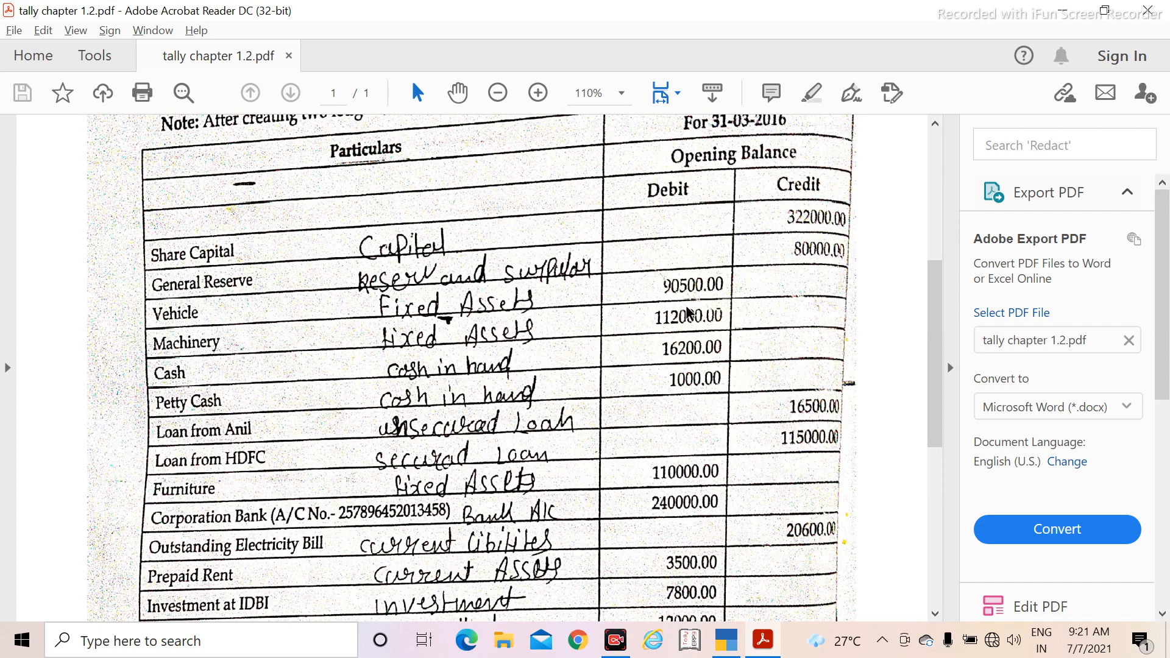
key("alt+Tab")
type("90500")
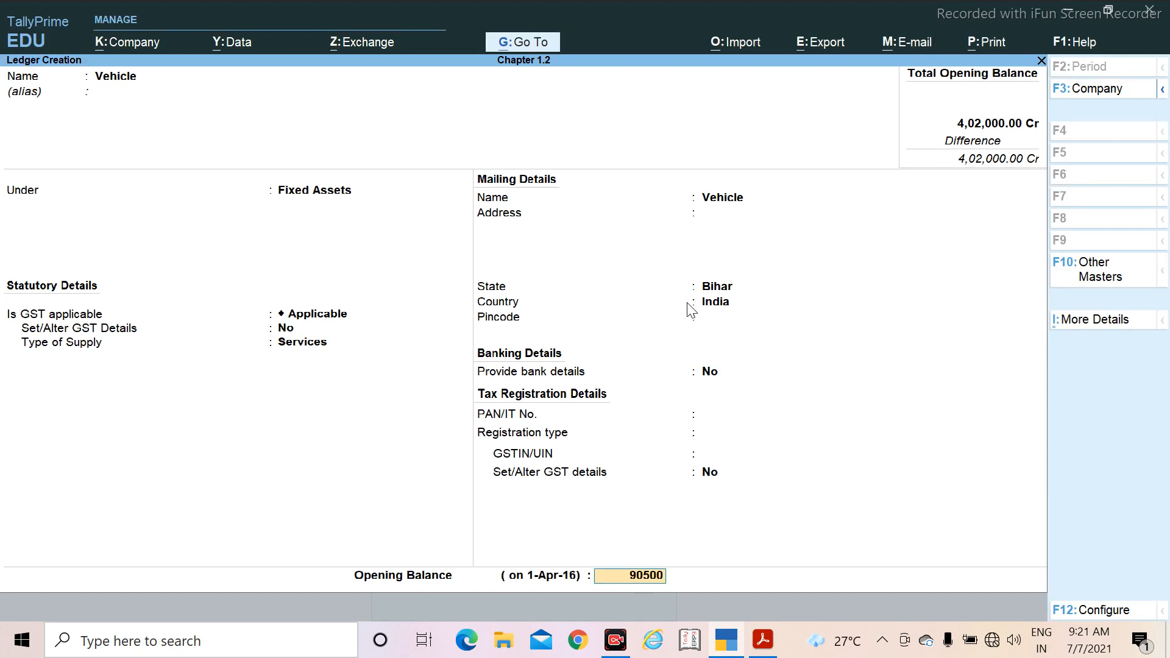
key("Return")
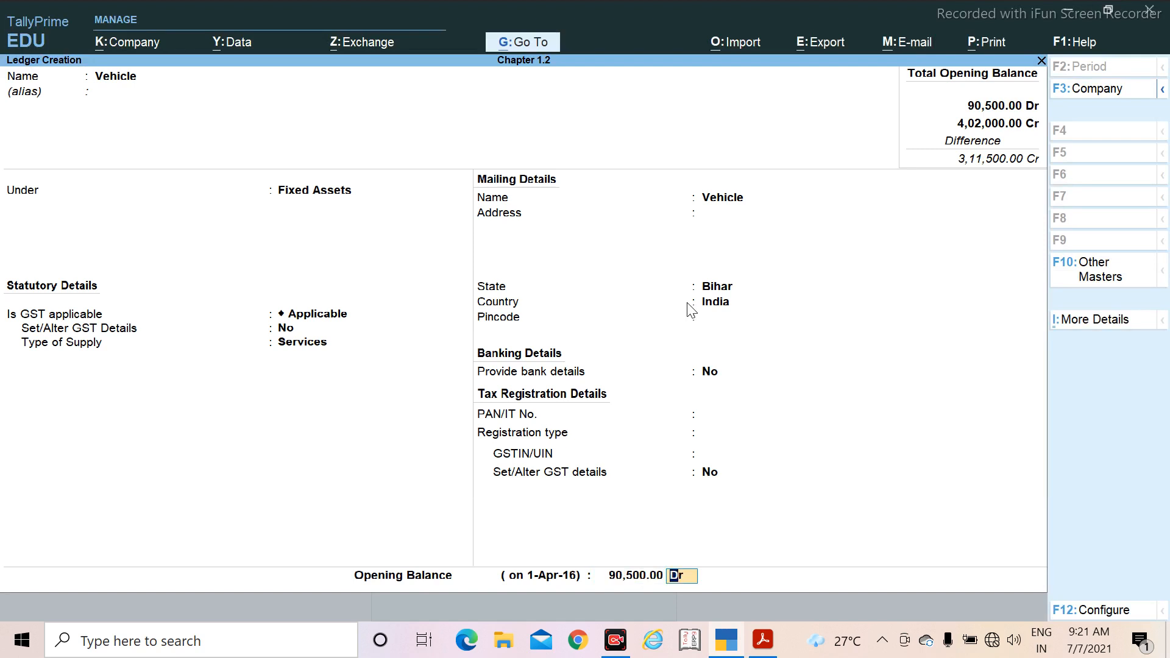
key("Return")
key("Return")
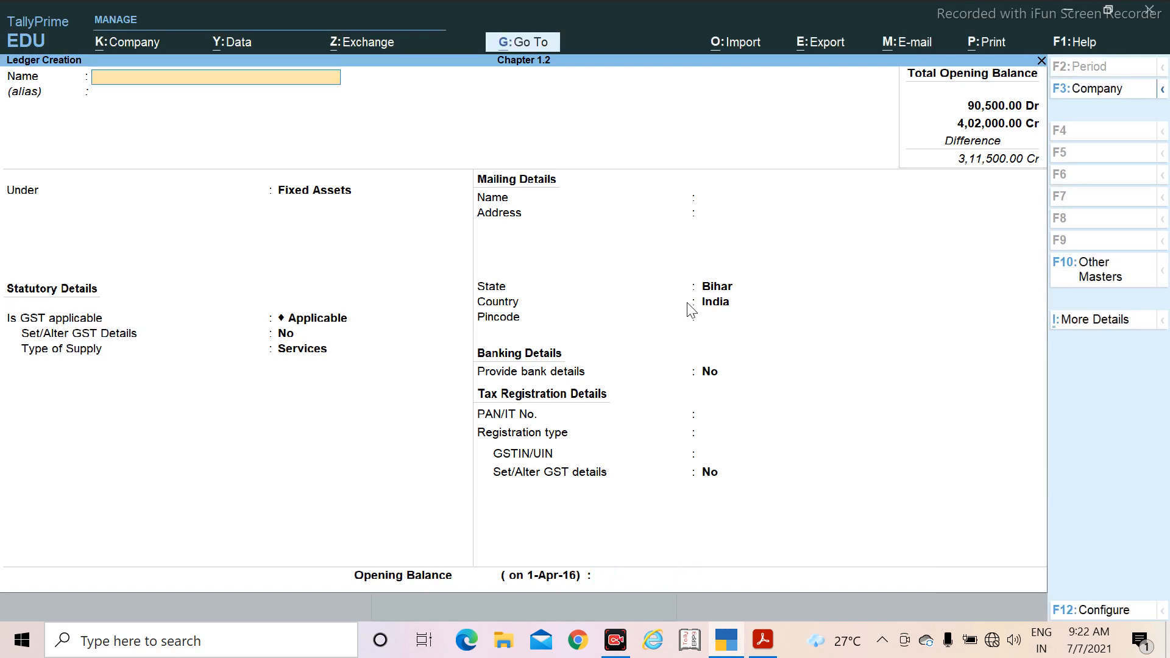
Step: Check the next ledger in the PDF, name the new ledger Machinery and keep it under Fixed Assets
key("alt+Tab")
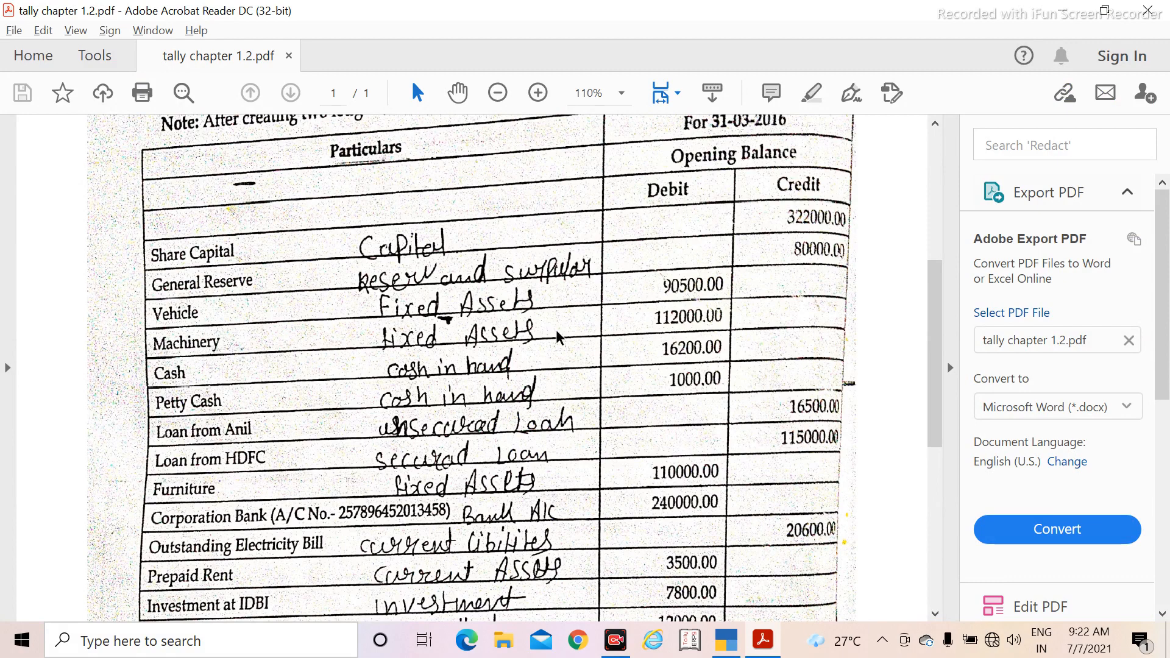
key("alt+Tab")
type("M")
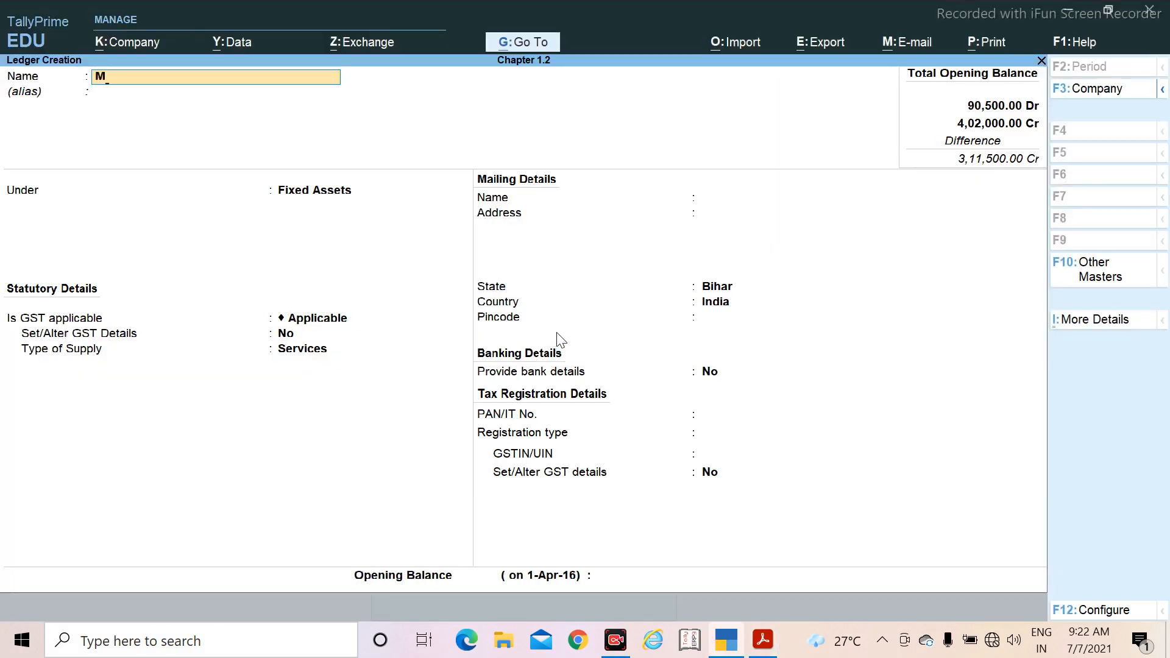
type("achinery")
key("Return")
Step: Keep Machinery's default GST, mailing, banking and tax registration details, with Bihar as the state
key("Return")
key("Return")
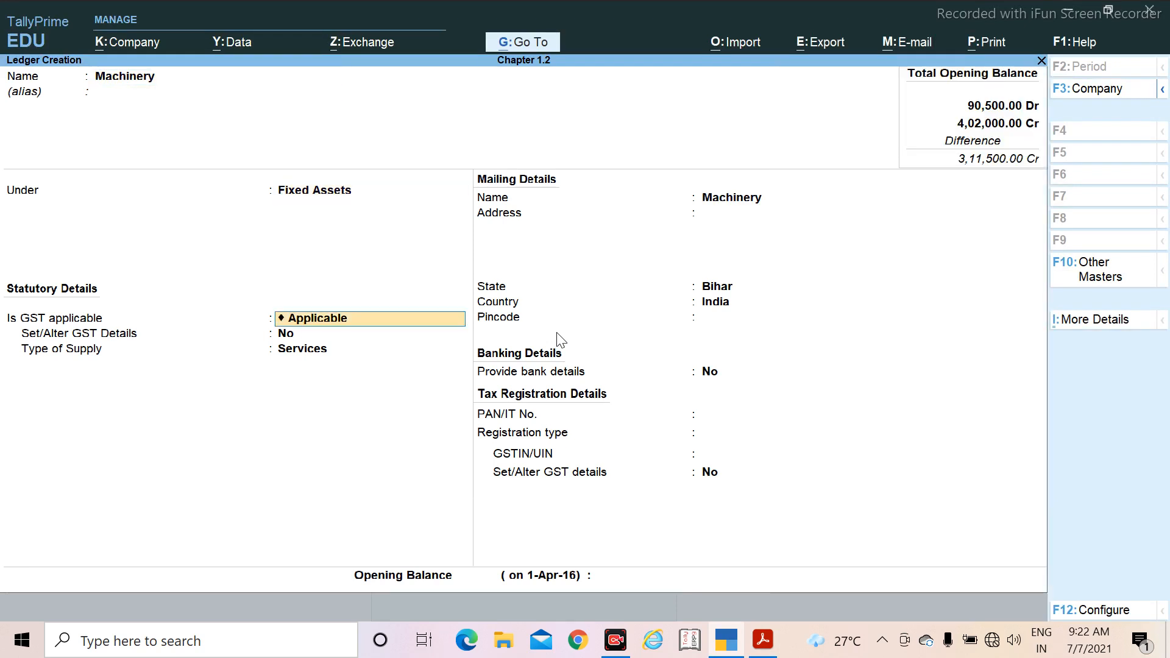
key("Return")
key("Return")
key("Return")
key("Return")
key("Return")
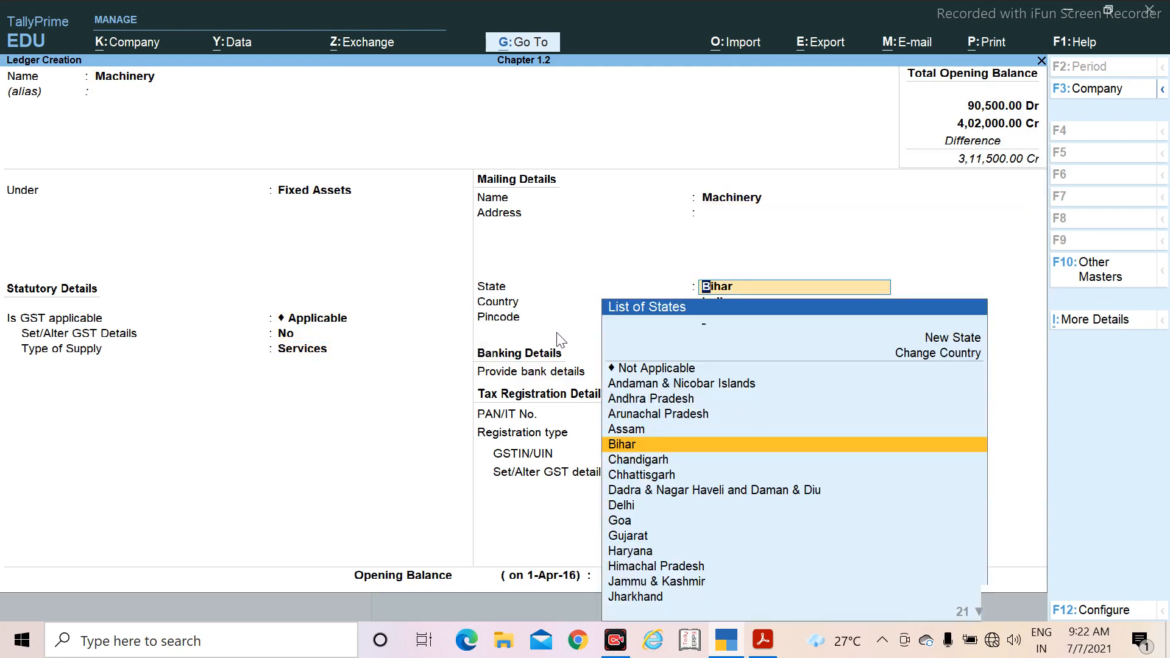
key("Return")
key("Return")
key("Return")
key("Return")
key("Return")
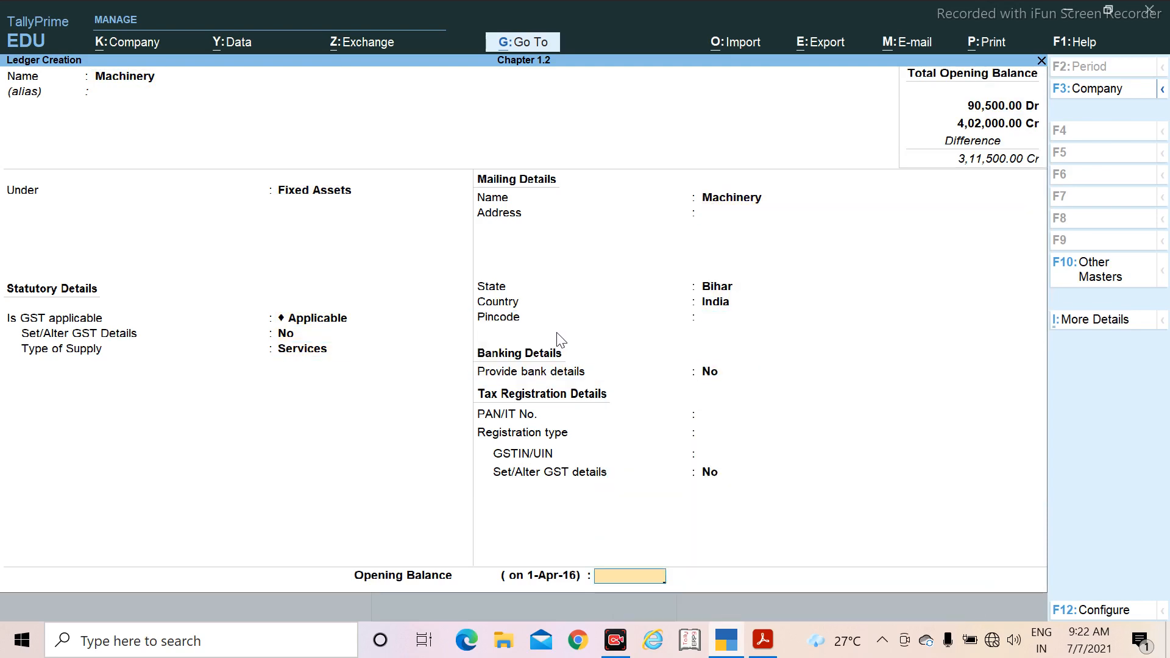
Step: Check Machinery's amount in the PDF, set its opening balance to 1,12,000 Dr and save the ledger
key("alt+Tab")
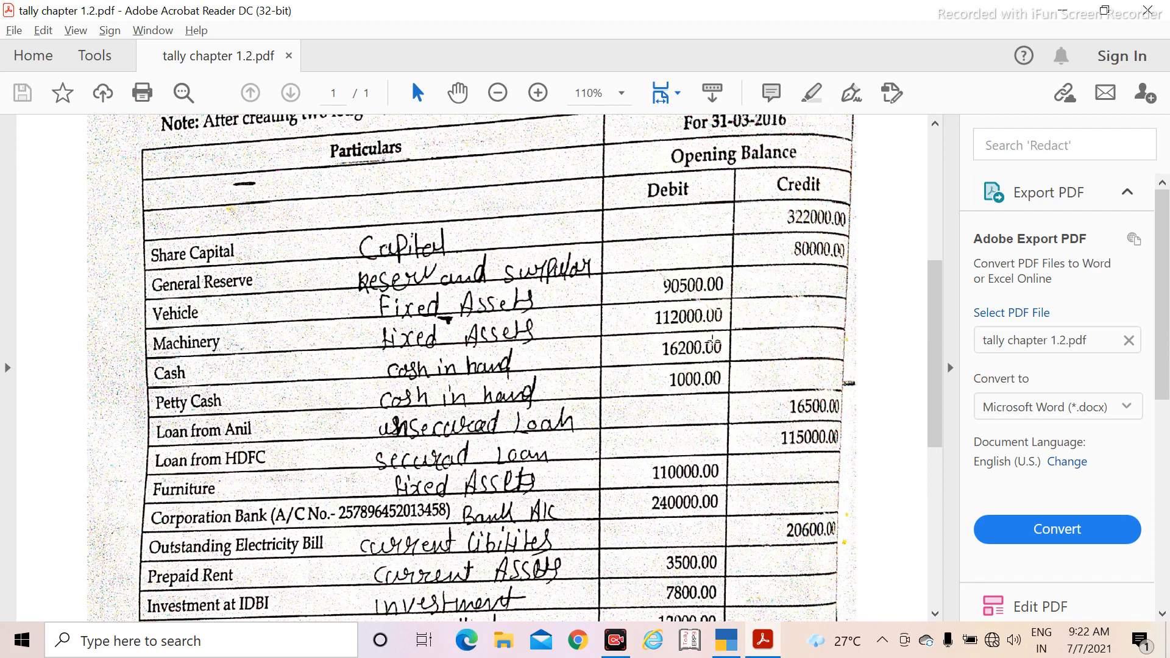
key("alt+Tab")
type("112")
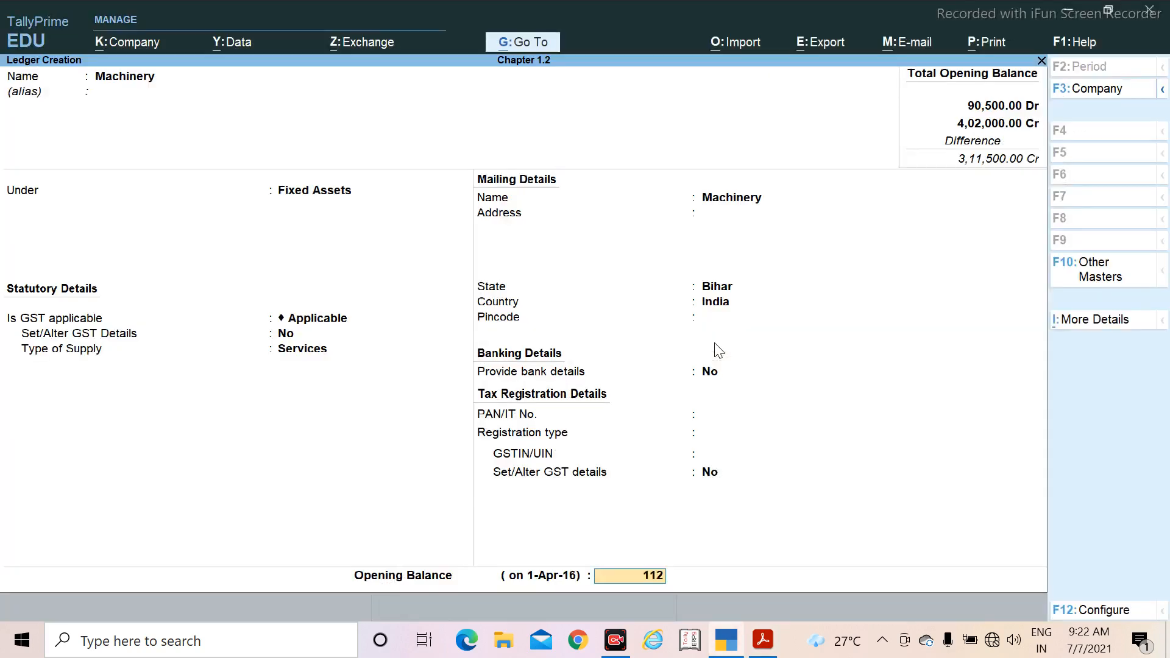
type("000")
key("Return")
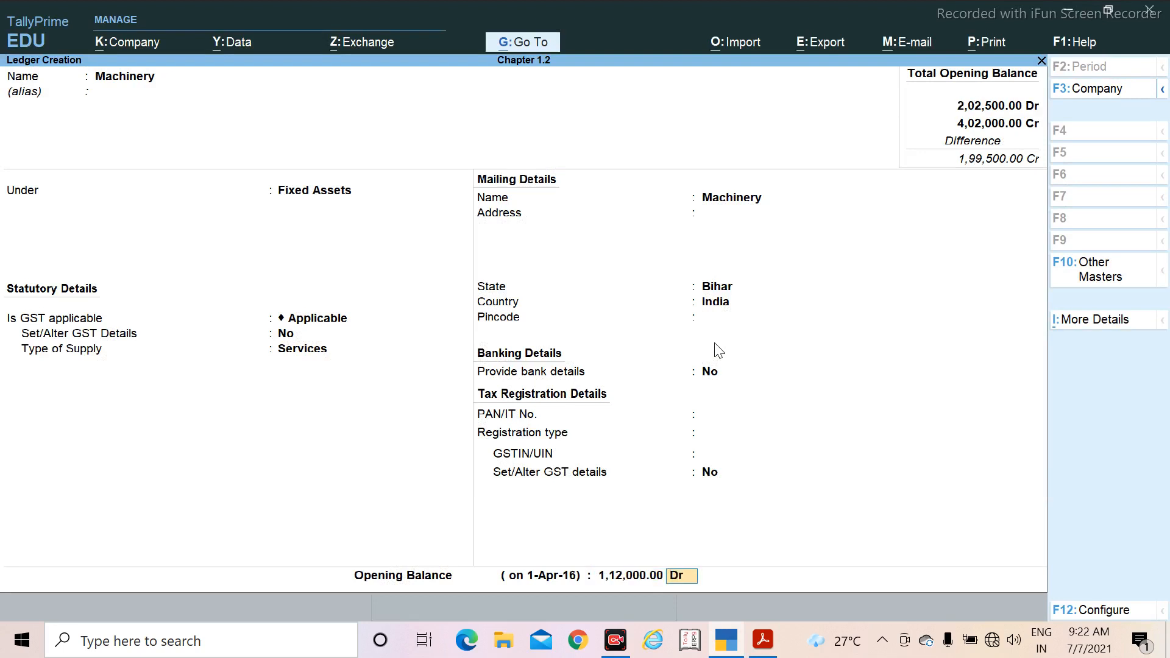
key("Return")
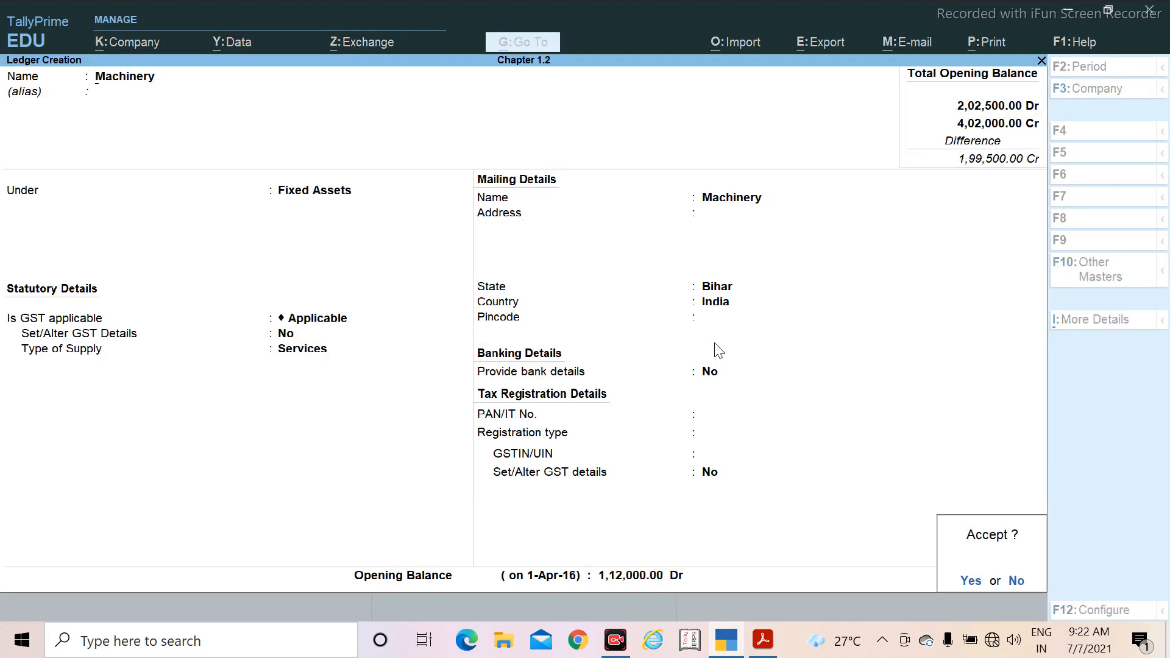
key("Return")
Step: Check the next ledger in the PDF, name the new ledger Petty Cash and place it under Cash-in-Hand
key("alt+Tab")
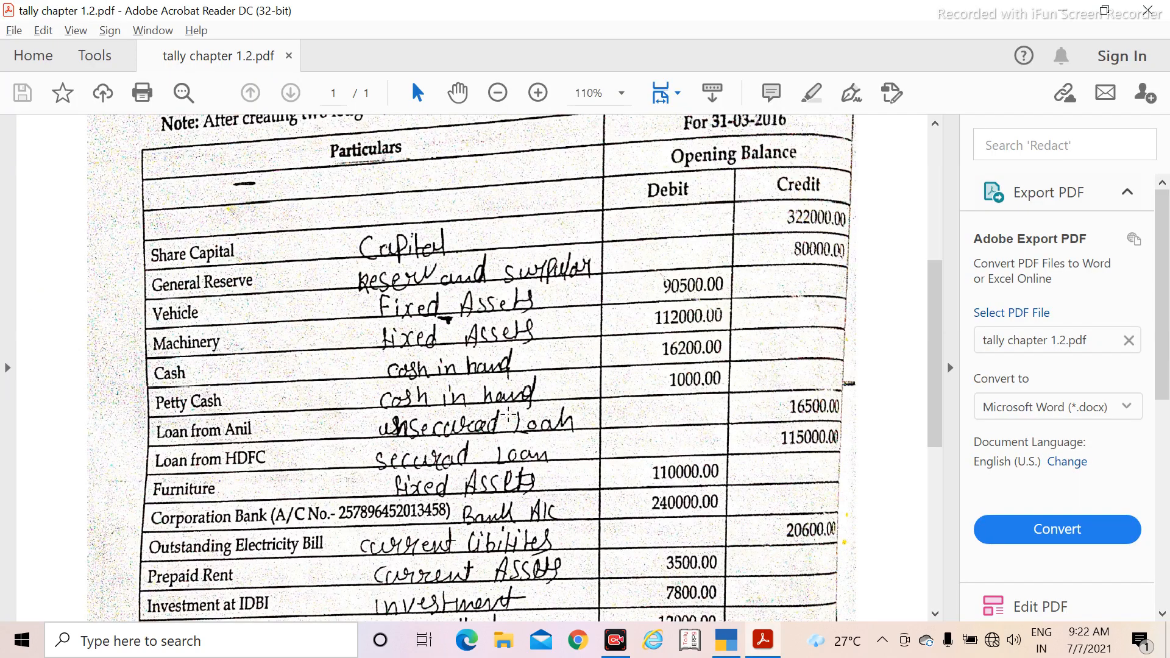
scroll(256, 356, "down", 1)
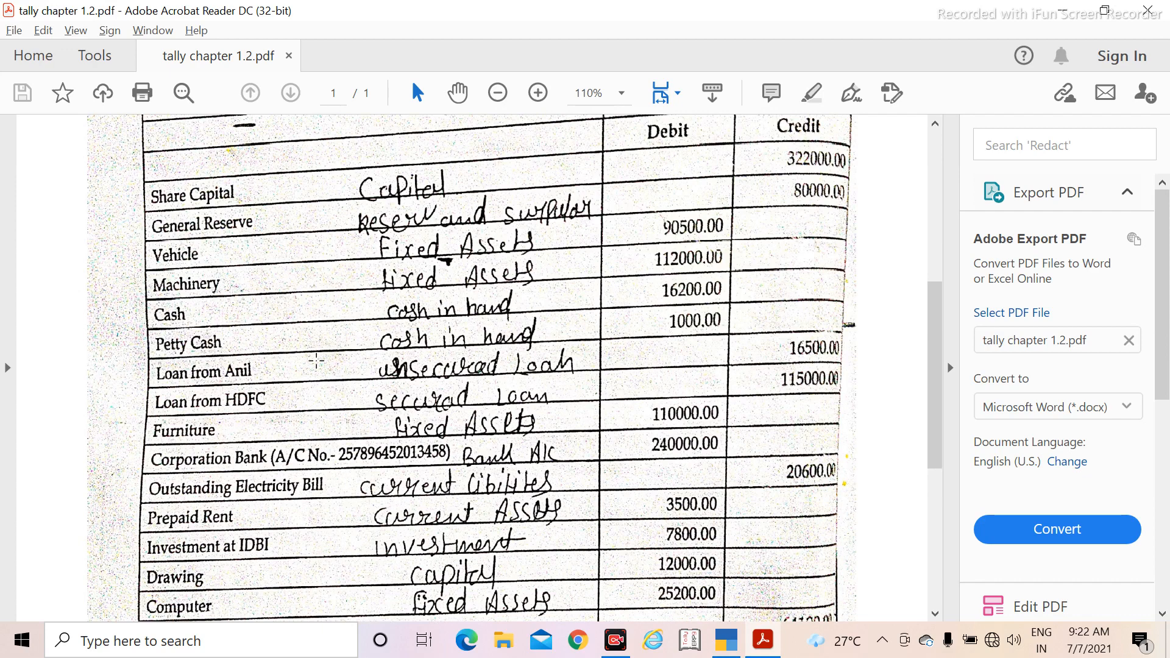
key("alt+Tab")
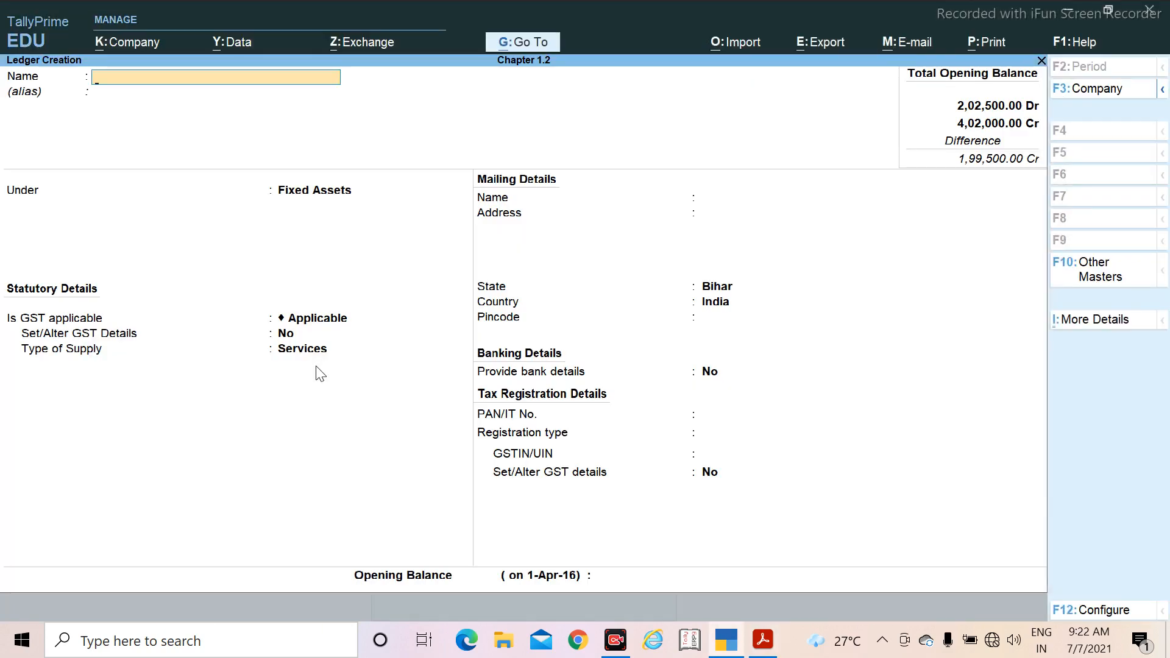
type("Petty Cash")
key("Return")
key("Return")
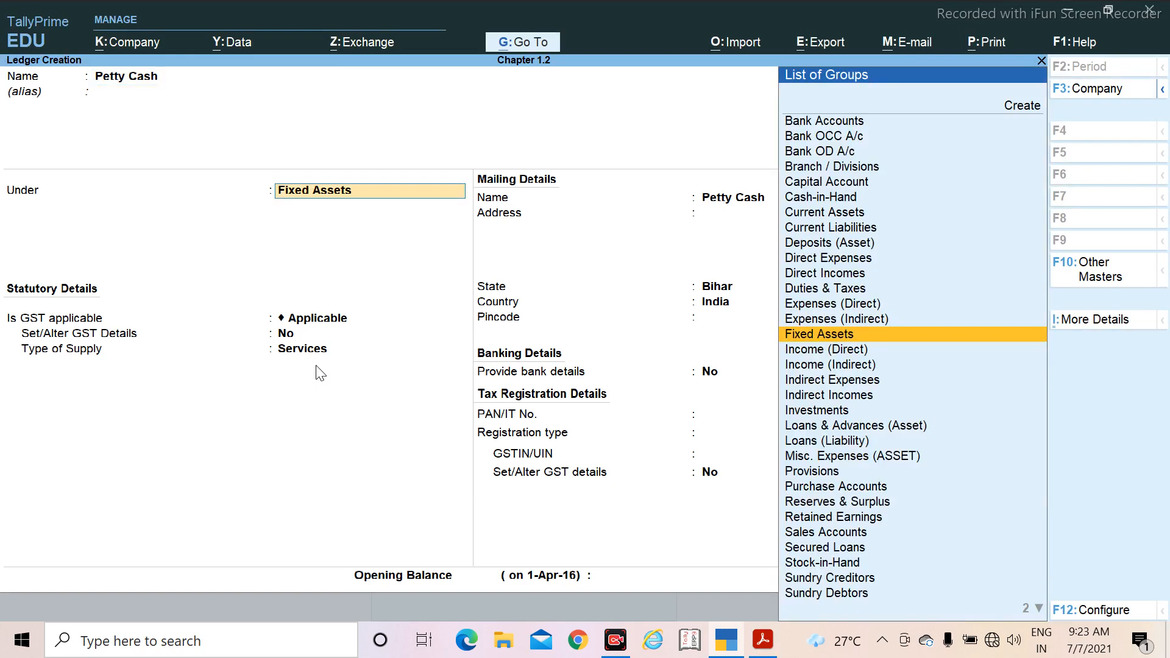
type("Cas")
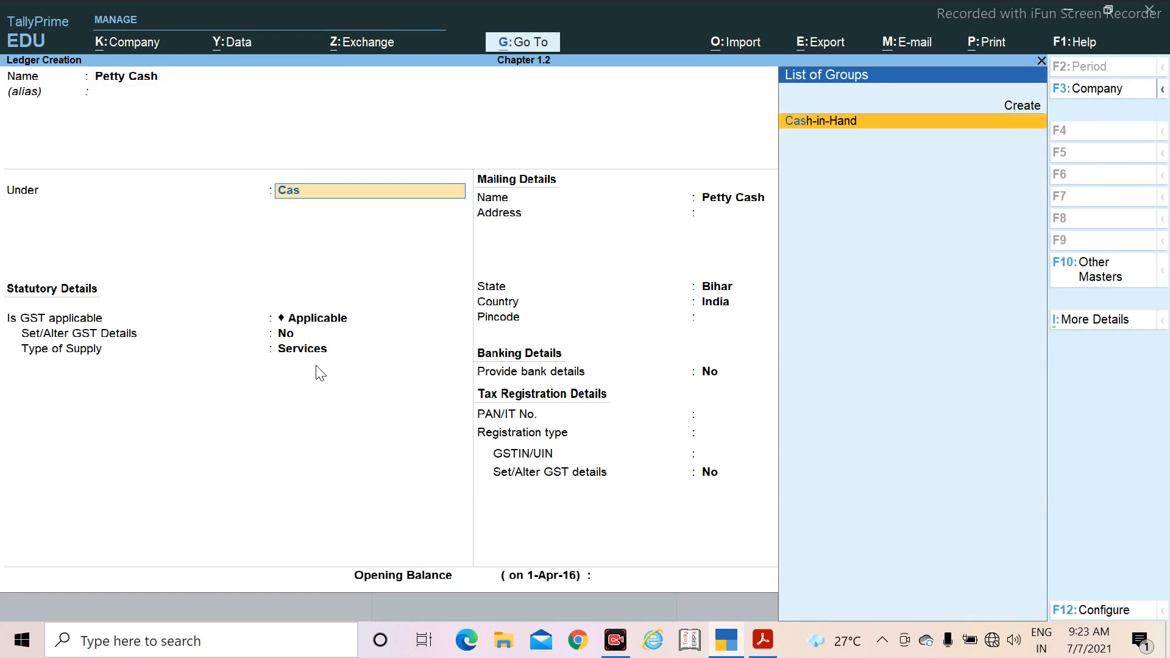
key("Return")
key("Return")
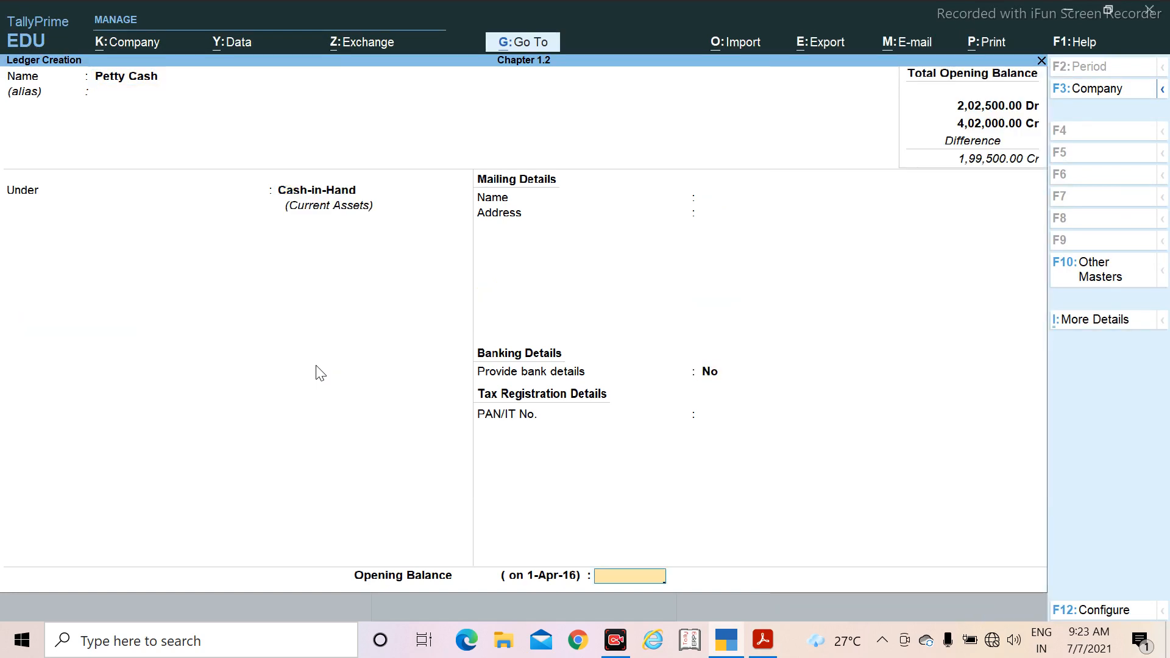
Step: Check Petty Cash's amount in the PDF, set its opening balance to 1,000 Dr and save the ledger
key("alt+Tab")
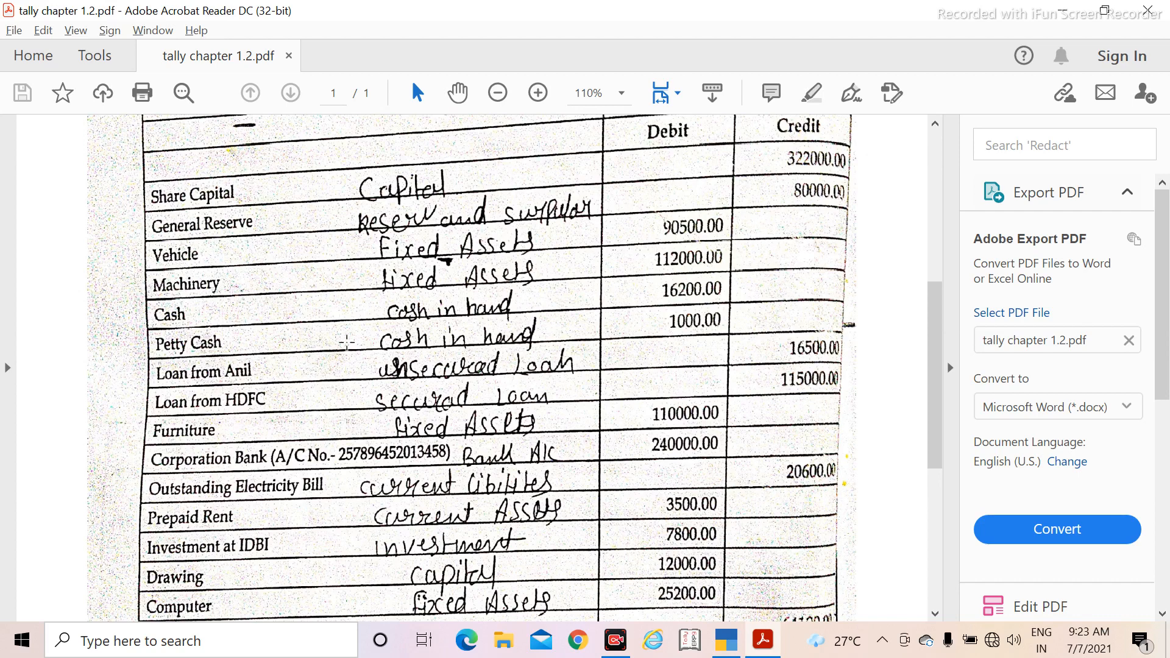
key("alt+Tab")
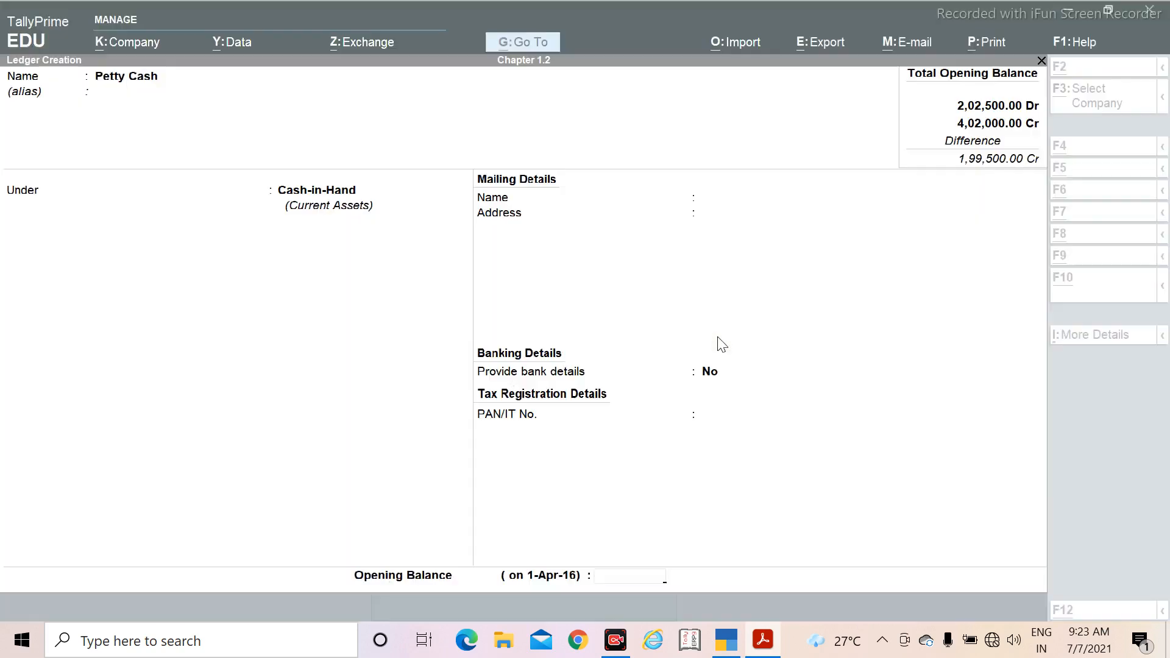
type("100")
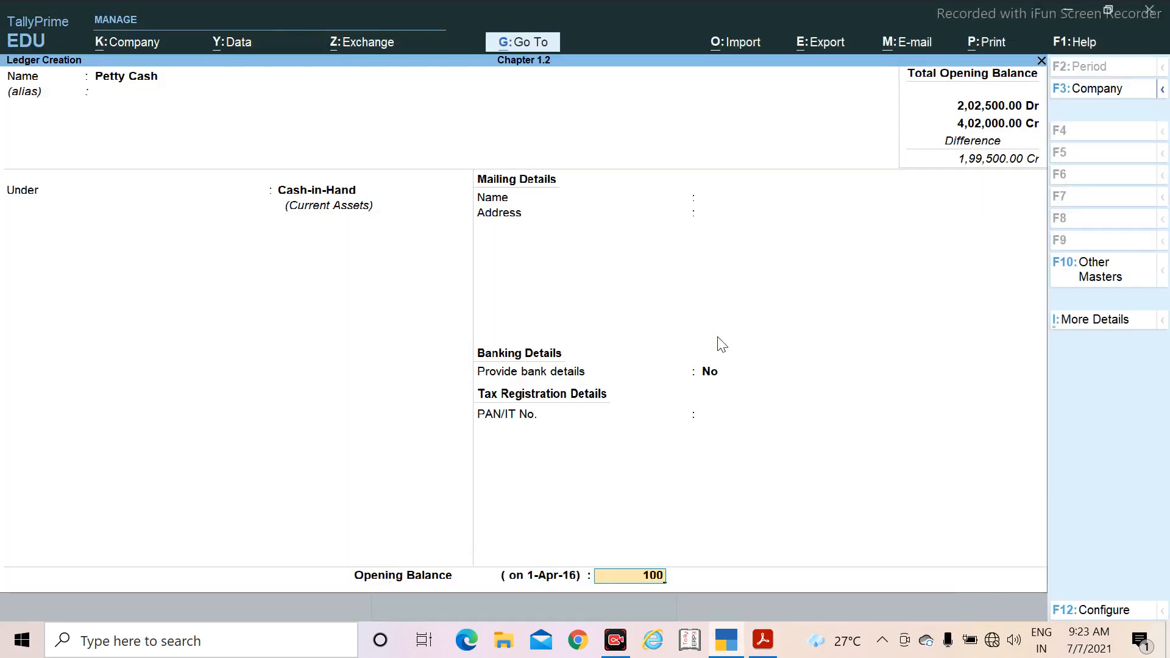
type("00")
key("BackSpace")
type("0")
key("BackSpace")
key("Return")
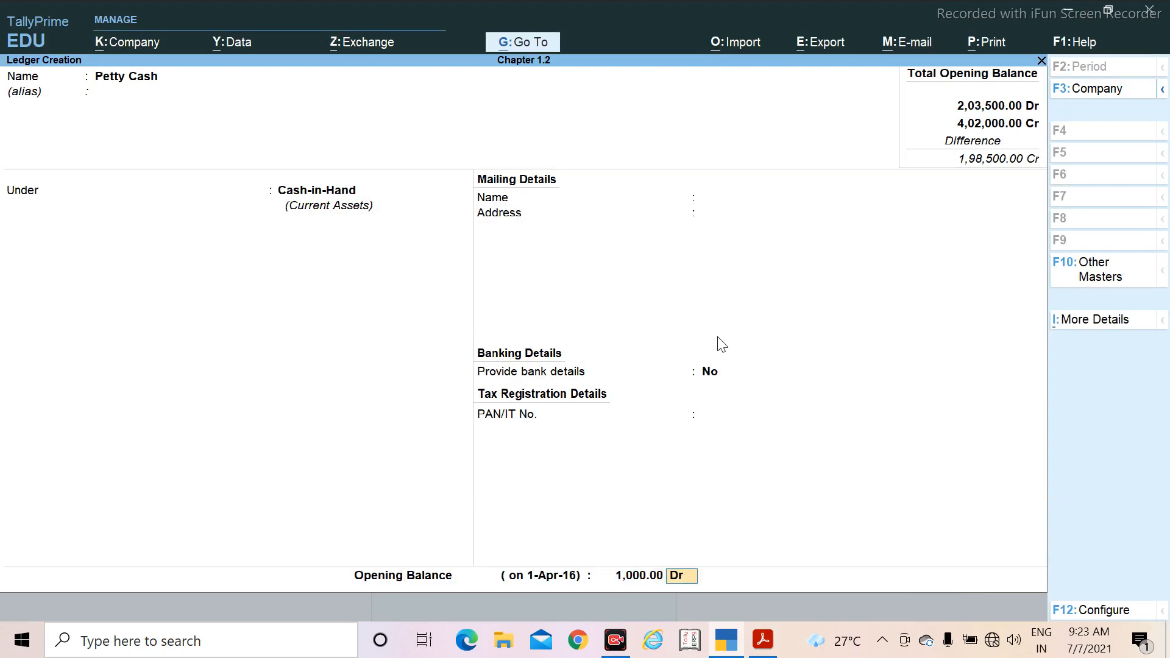
key("Return")
key("Return")
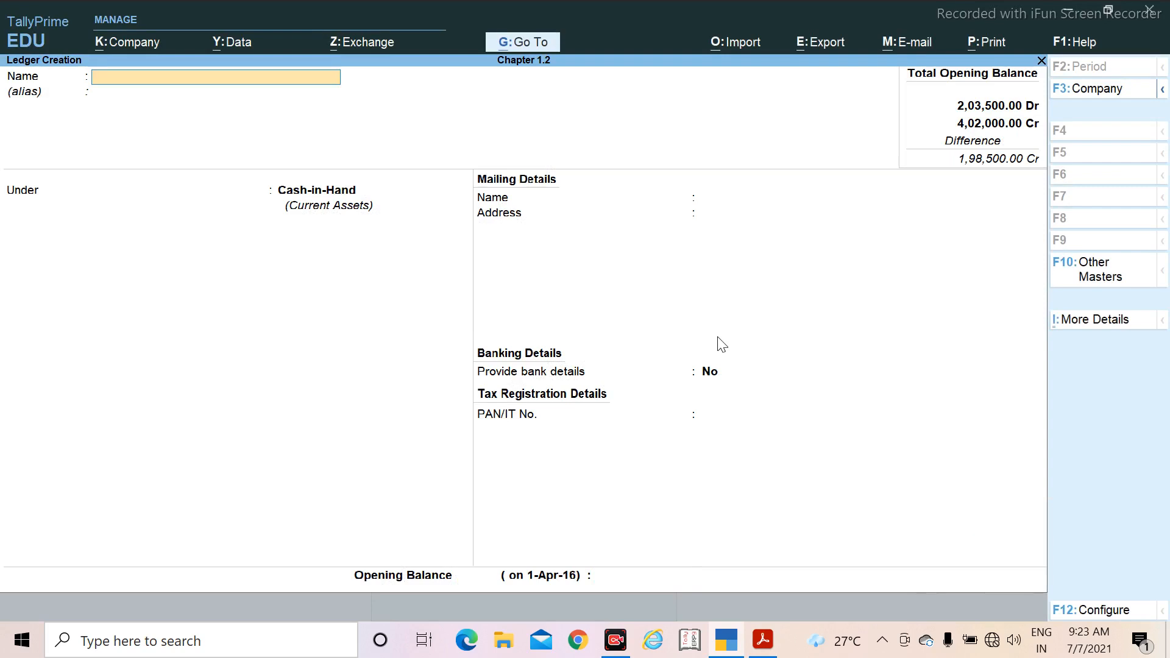
Step: Name the new ledger after the individual lender's loan listed below Petty Cash in the PDF, and place it under Unsecured Loans
key("alt+Tab")
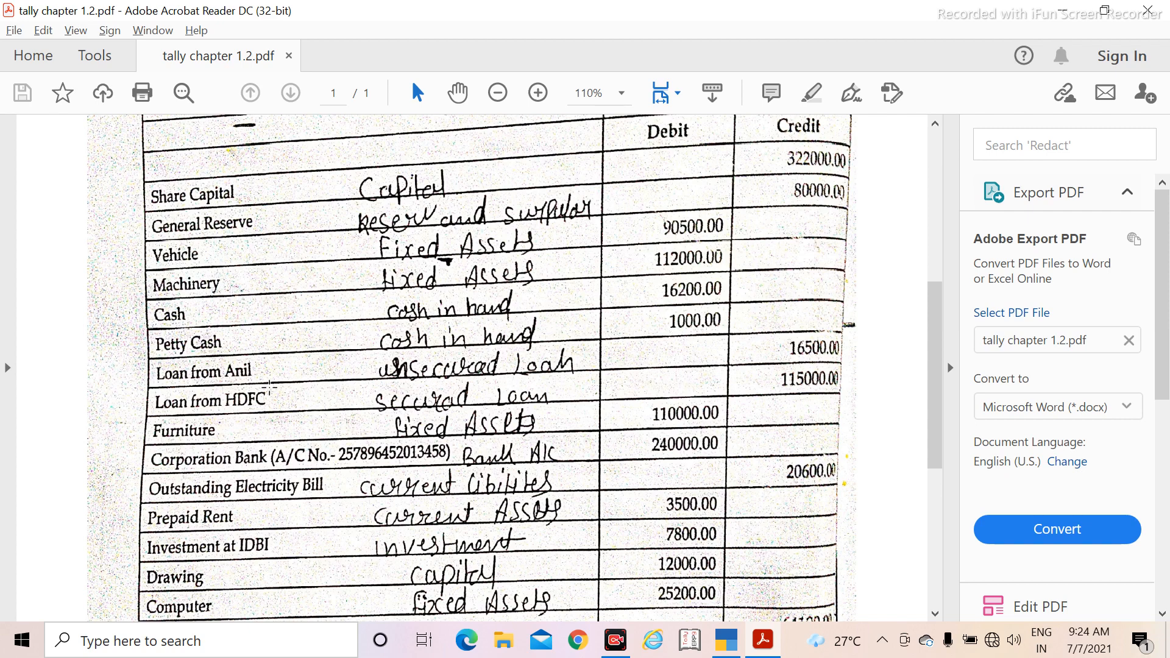
key("alt+Tab")
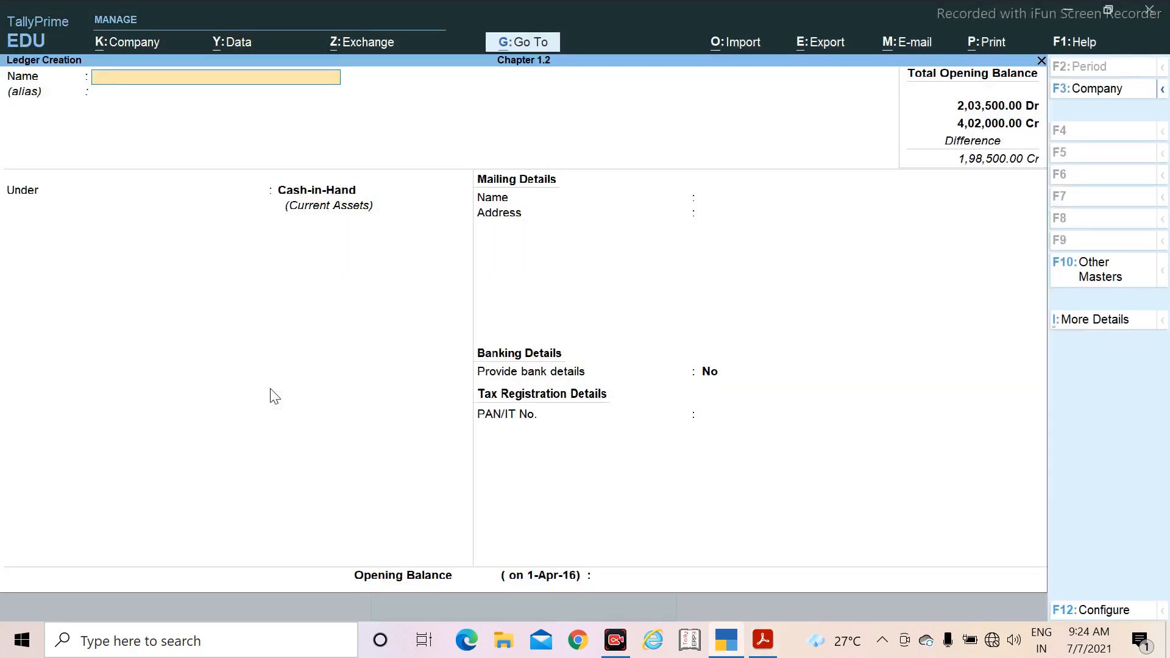
type("Loan from anil")
key("Return")
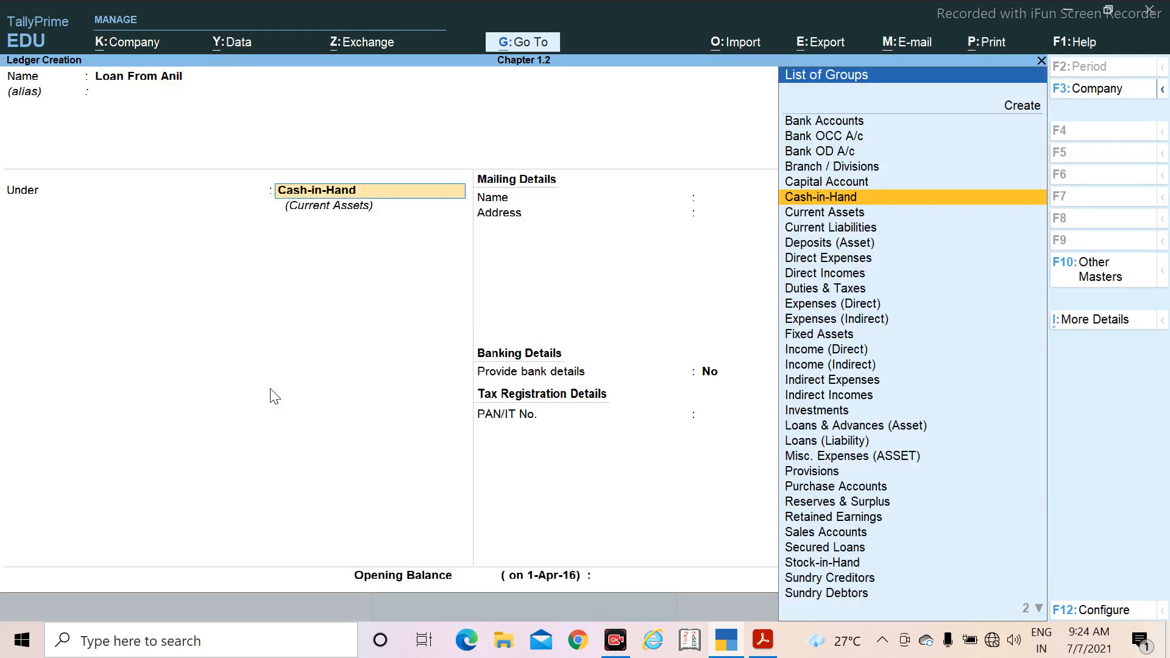
type("u")
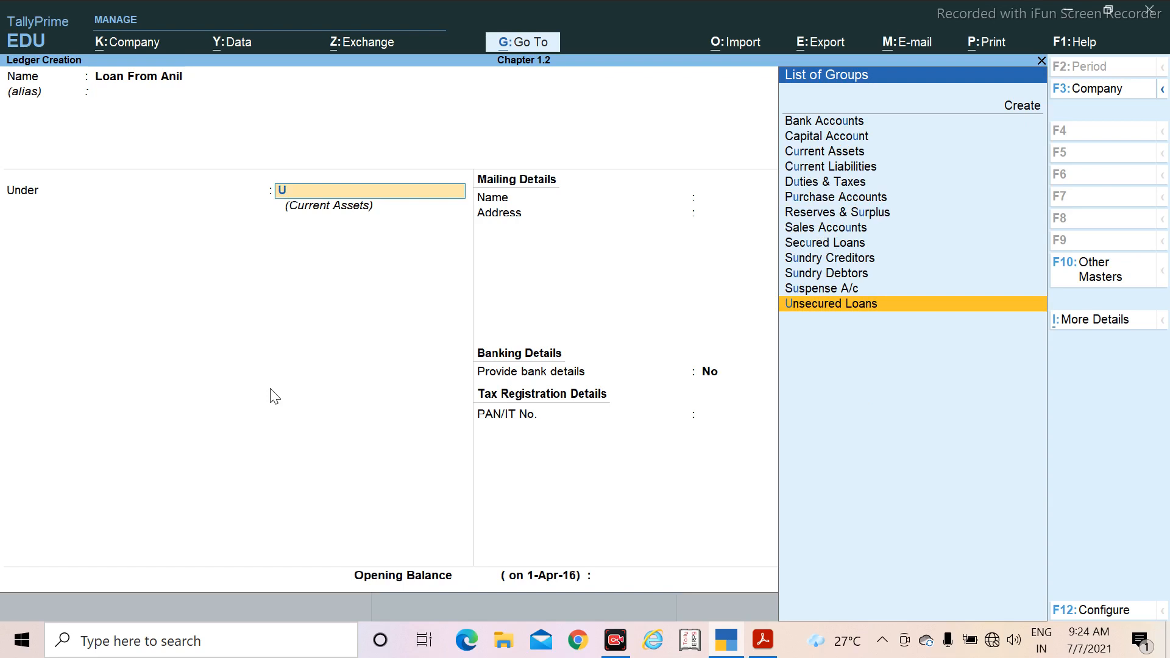
key("Return")
Step: Keep the unsecured loan ledger's default statutory, mailing, banking and tax registration details, with Bihar as the state and Regular as the registration type
key("Return")
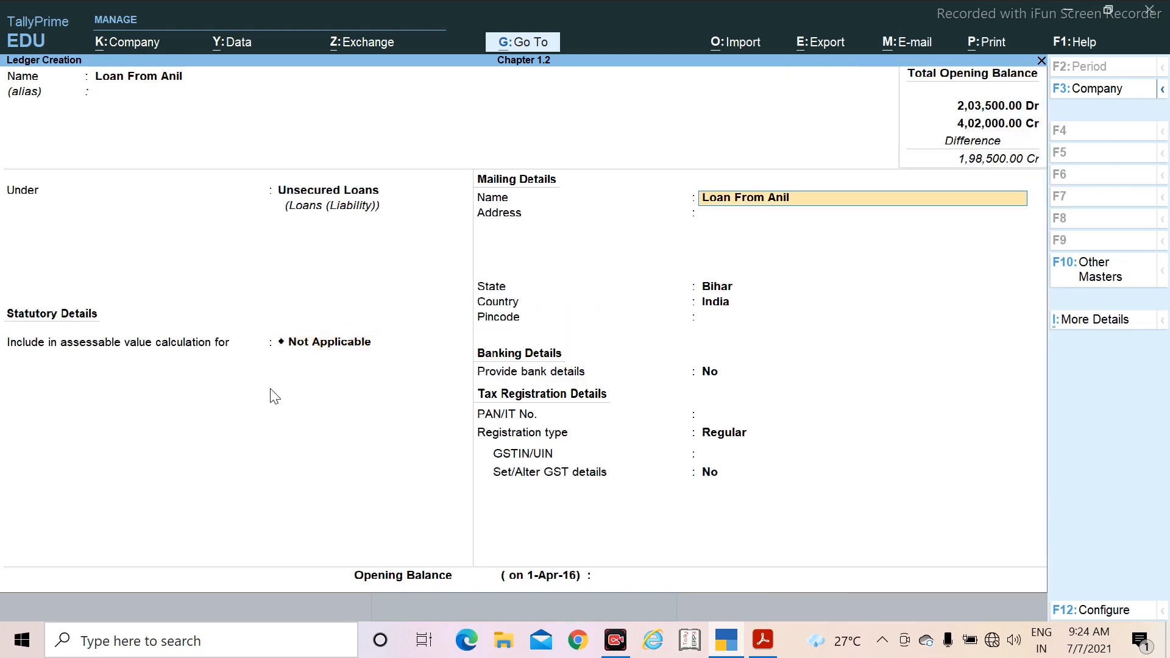
key("Return")
key("Return")
key("Return")
key("Return")
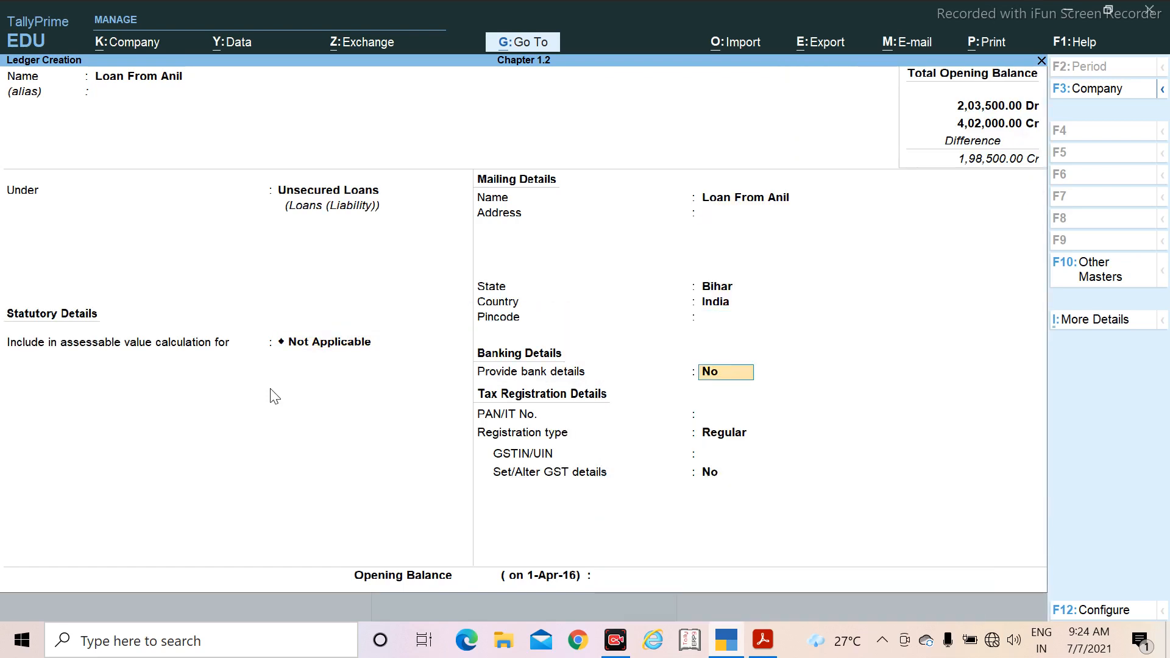
key("Return")
key("Return")
key("Return")
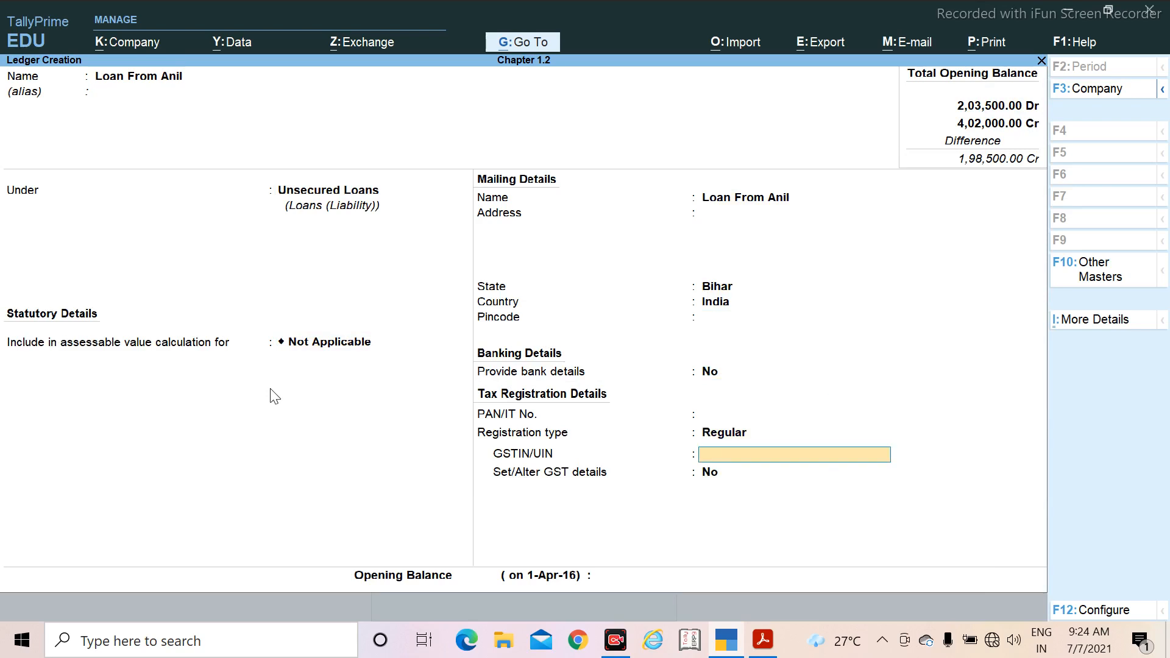
key("Return")
key("Return")
key("Return")
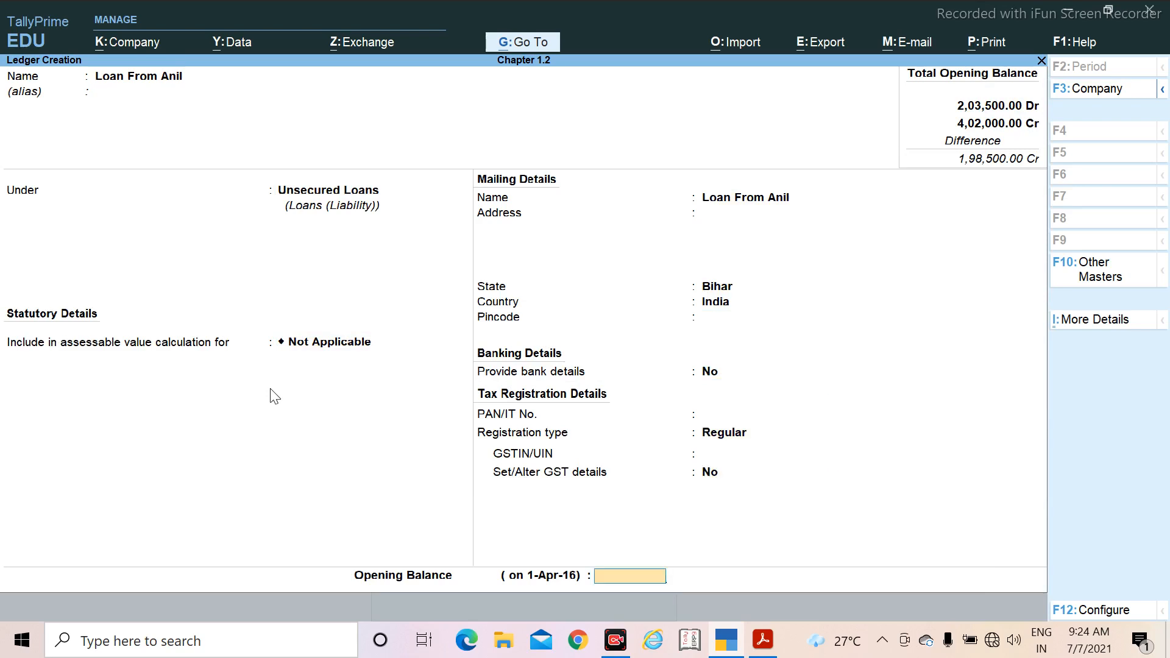
Step: Check the unsecured loan's amount in the PDF, set its opening balance to 16,500 Cr and save the ledger
key("alt+Tab")
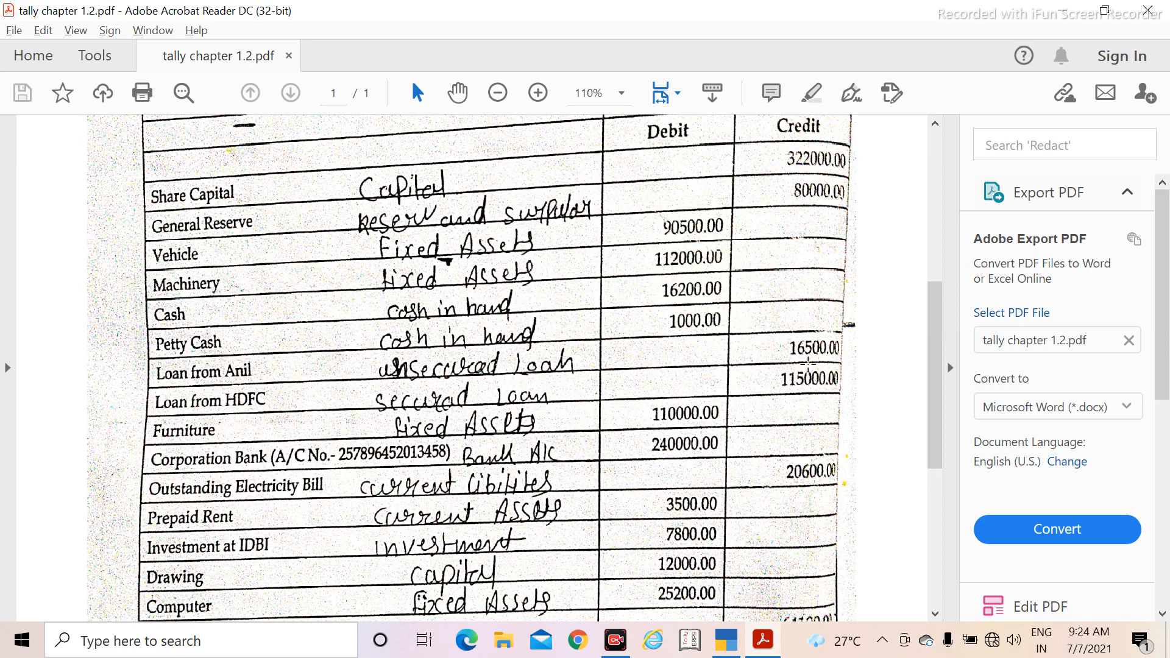
key("alt+Tab")
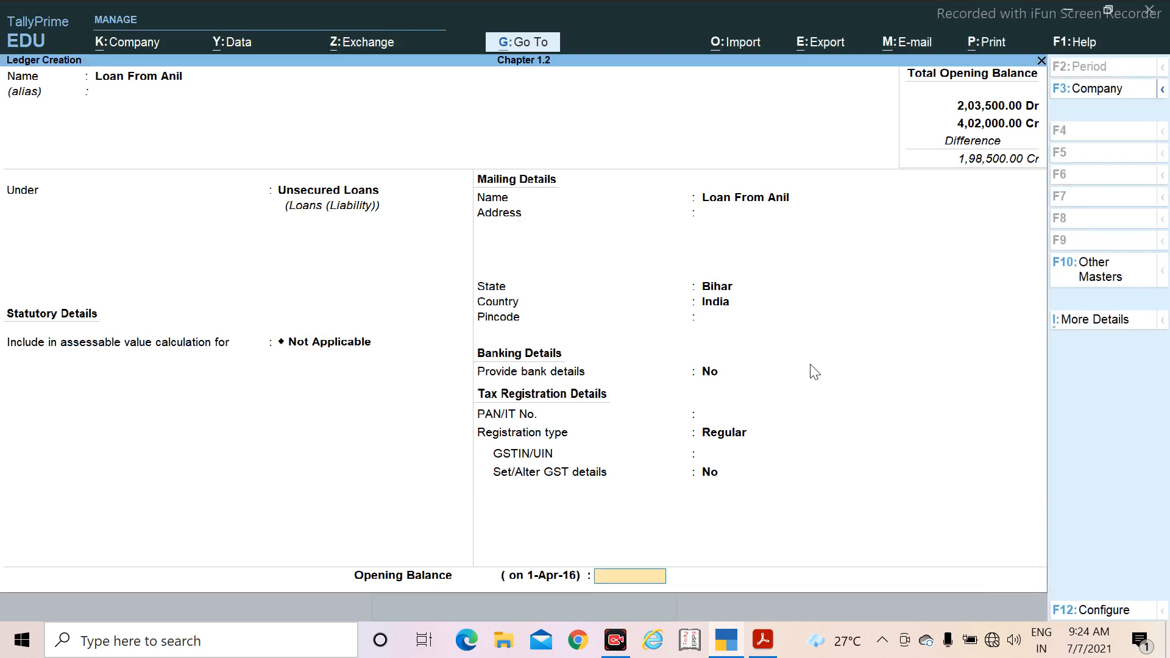
type("15")
key("BackSpace")
type("6500")
key("Return")
key("Return")
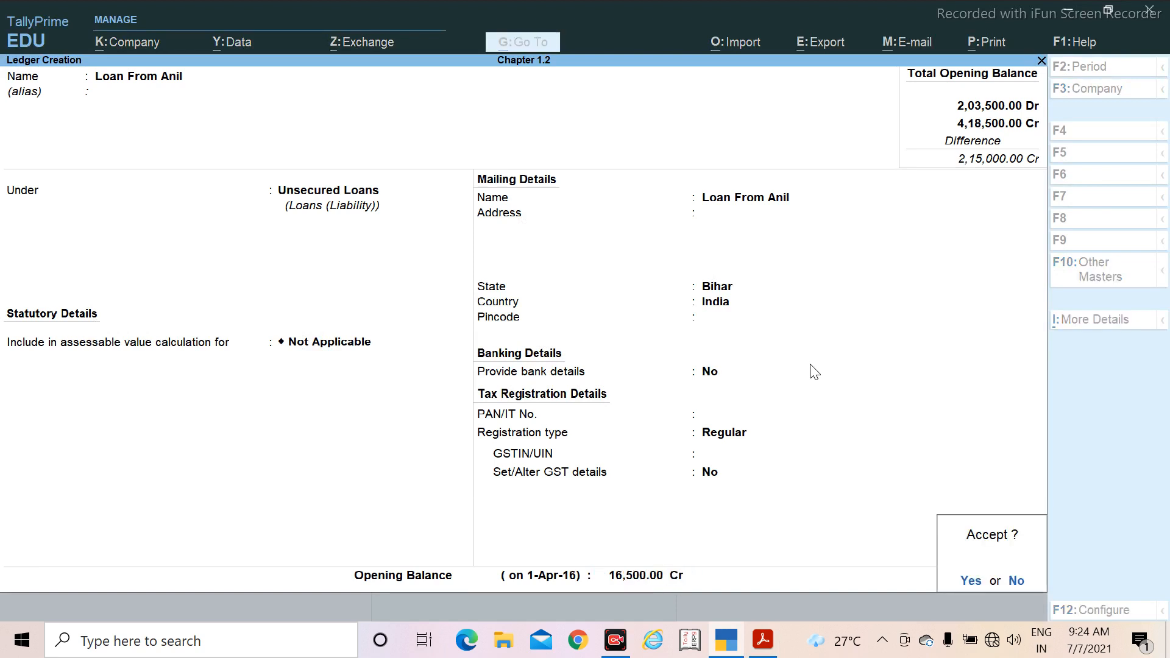
key("Return")
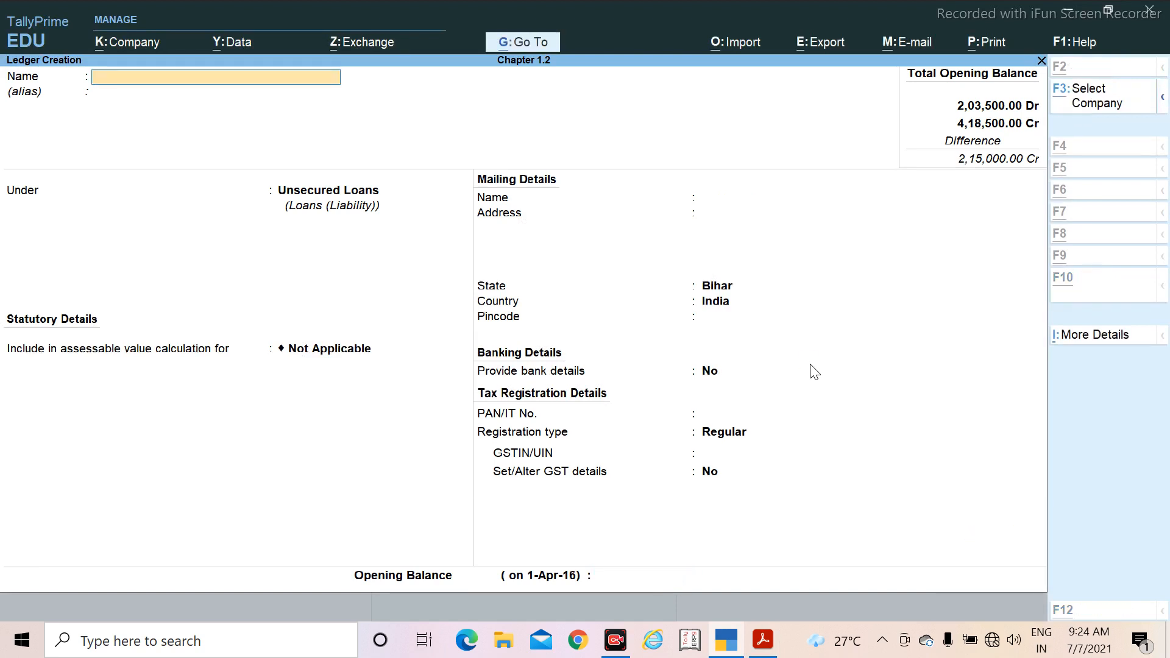
Step: Check the next ledger in the PDF, name the new ledger Loan From HDFC and place it under Secured Loans
key("alt+Tab")
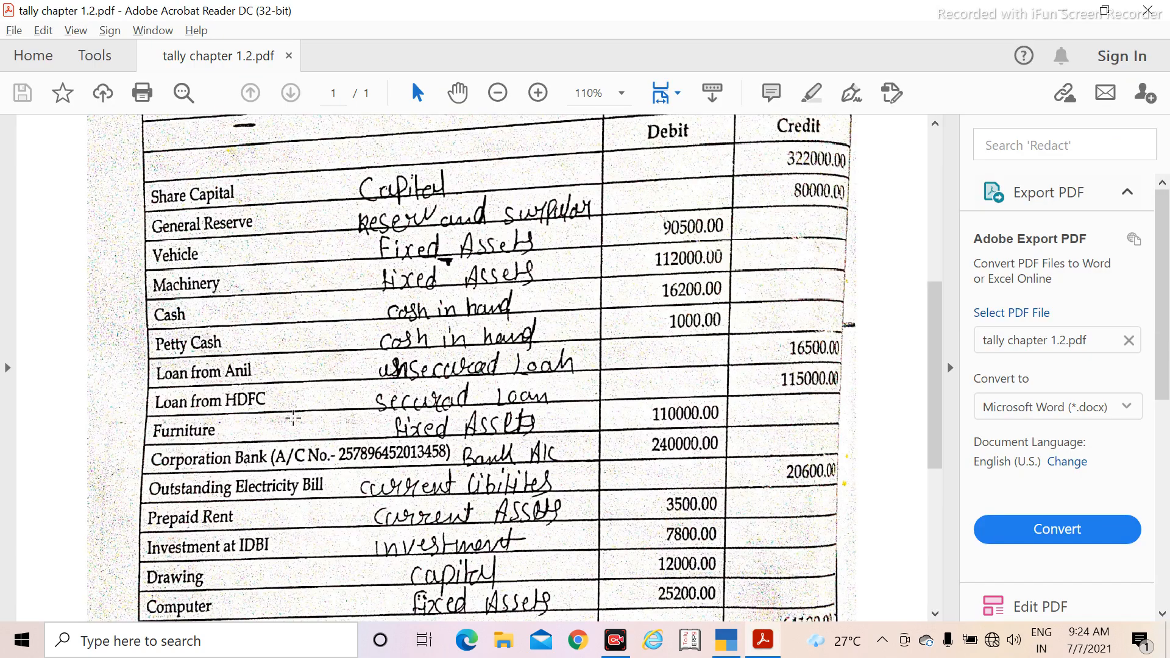
key("alt+Tab")
type("Loa")
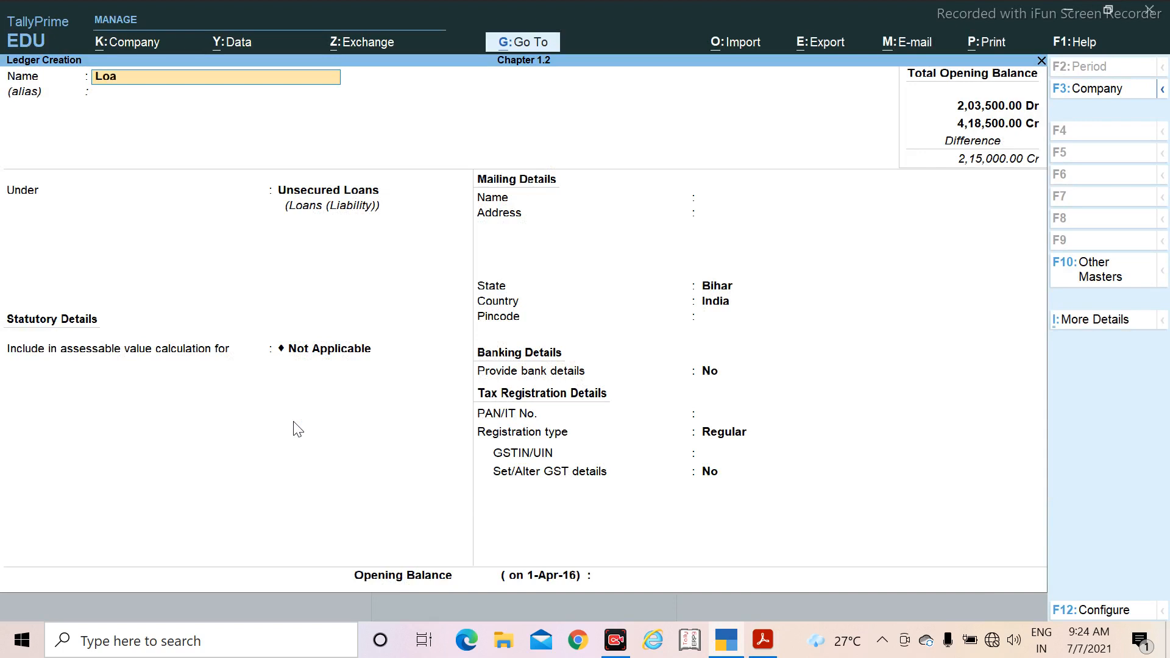
type("n From HDFC")
key("Return")
key("Return")
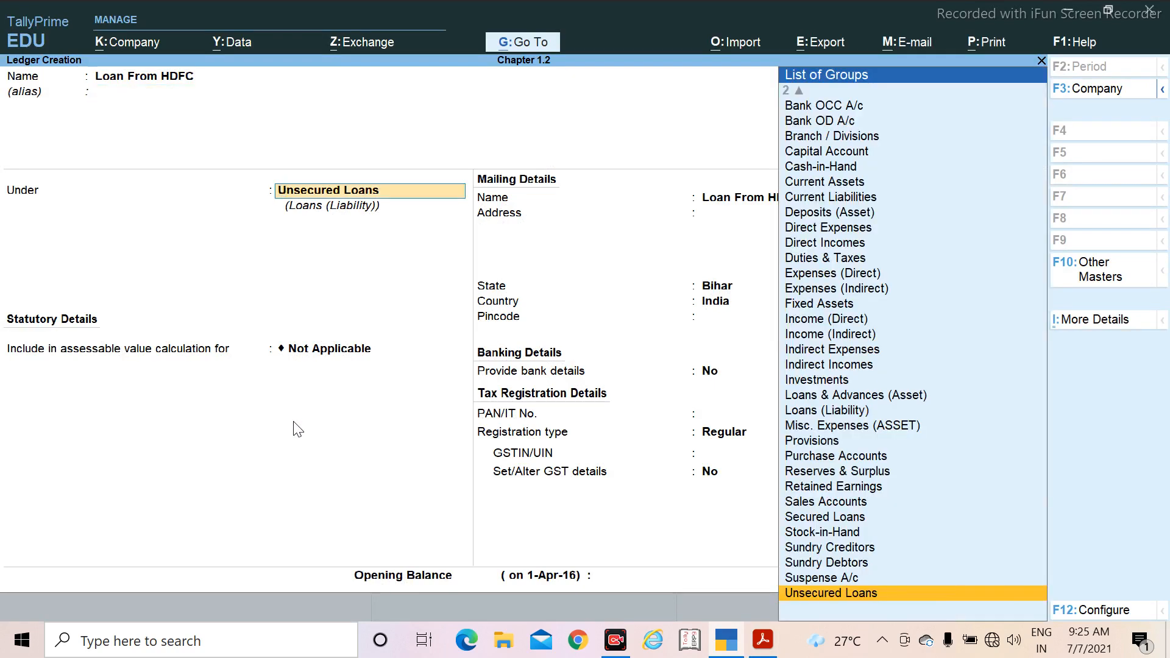
type("Se")
key("Return")
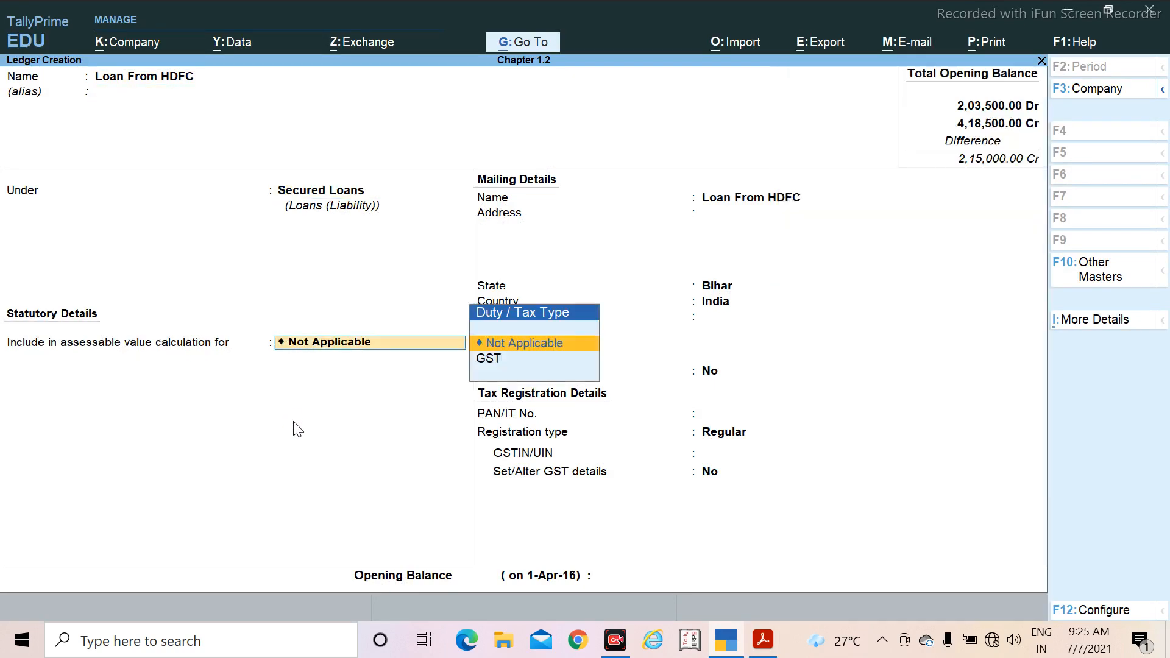
Step: Keep Loan From HDFC's default statutory, mailing, banking and tax registration details, with Bihar as the state and Regular as the registration type
key("Return")
key("Return")
key("Return")
key("Return")
key("Return")
key("Return")
key("Return")
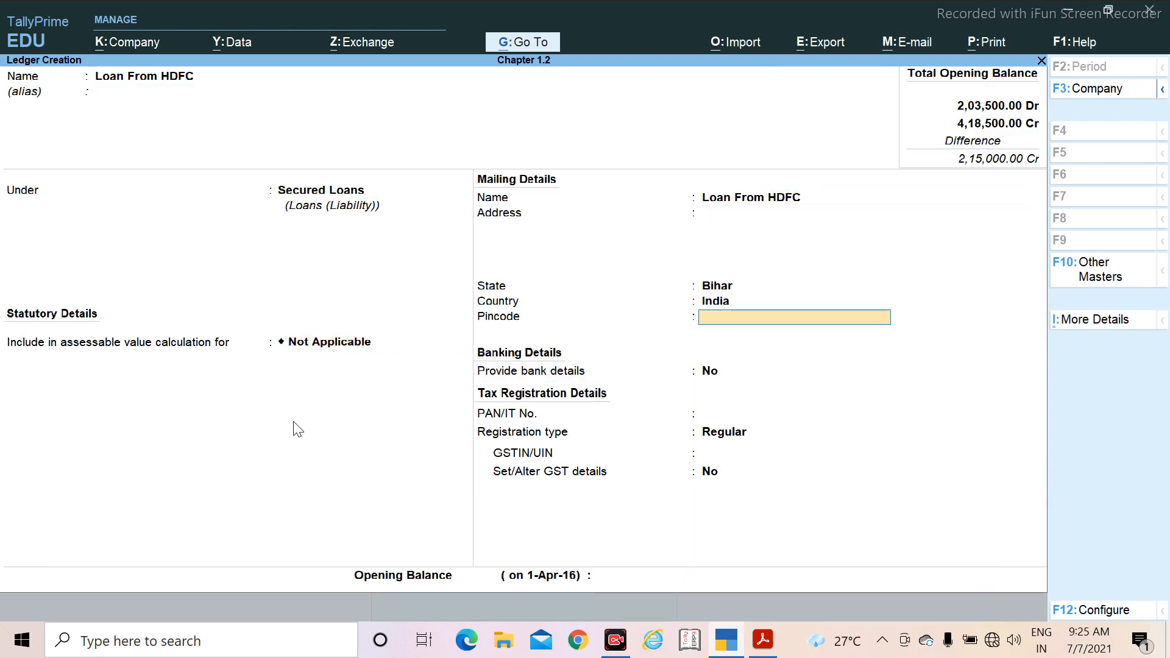
key("Return")
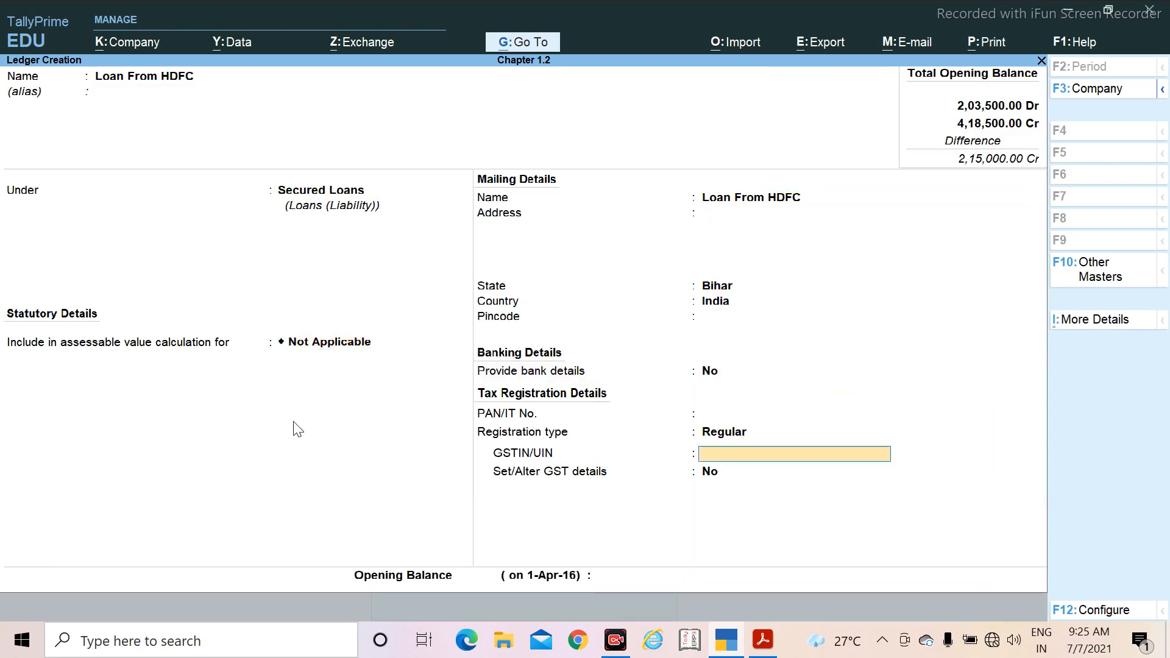
key("Return")
key("Return")
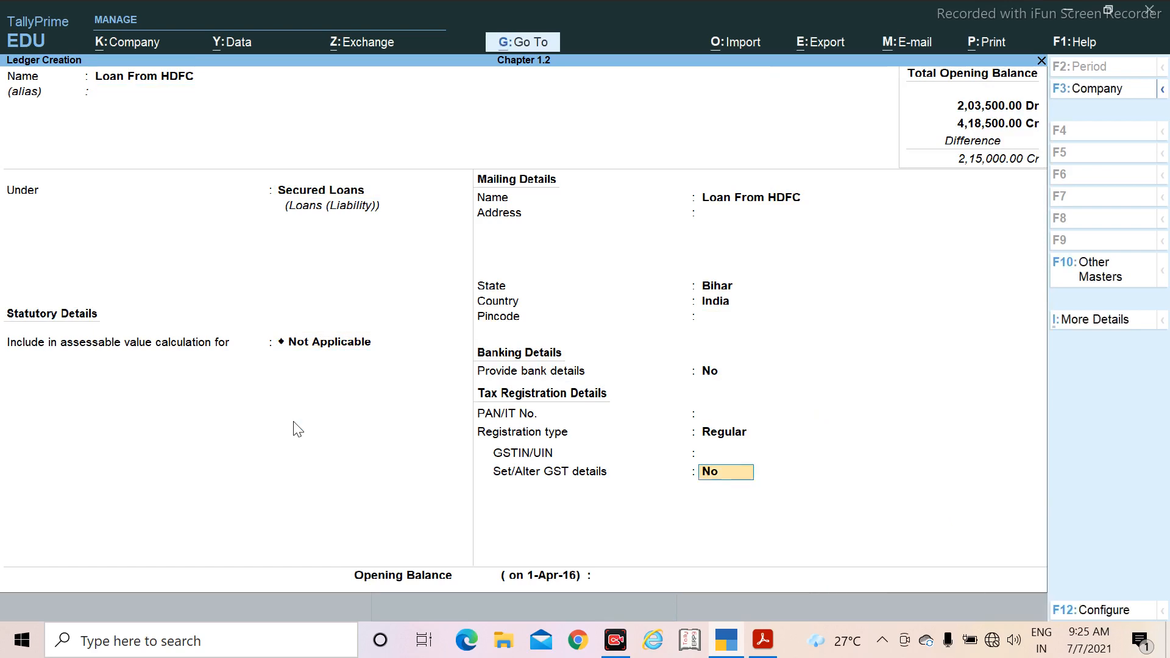
key("Return")
Step: Check Loan From HDFC's amount in the PDF, set its opening balance to 1,15,000 Cr and save the ledger
key("alt+Tab")
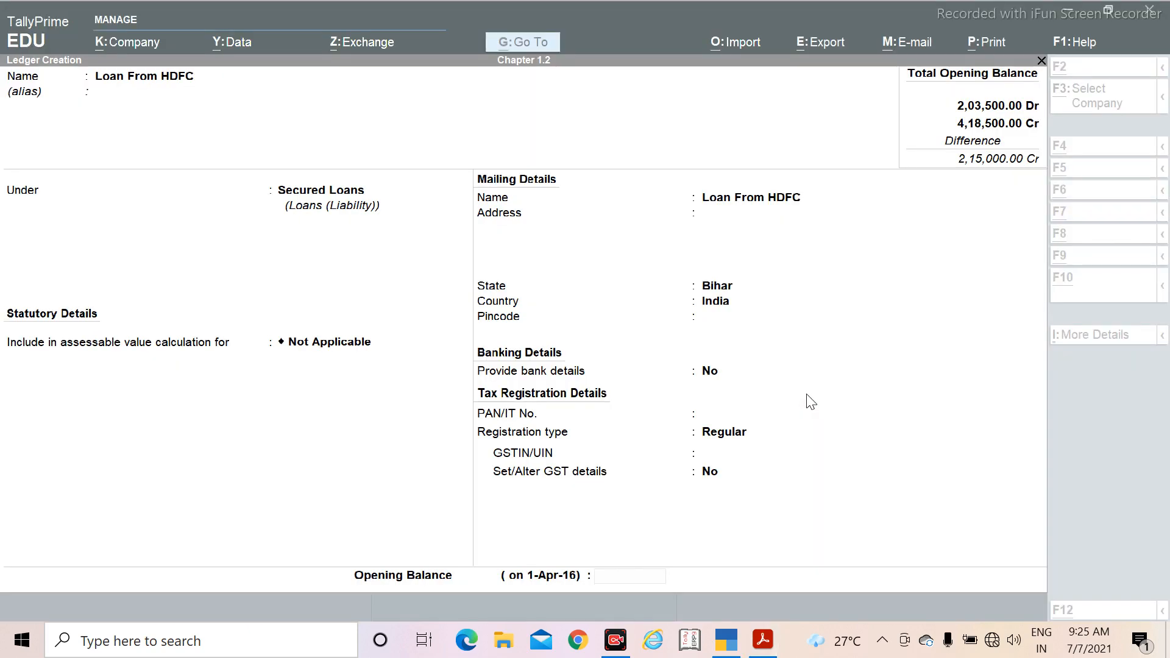
key("alt+Tab")
type("115")
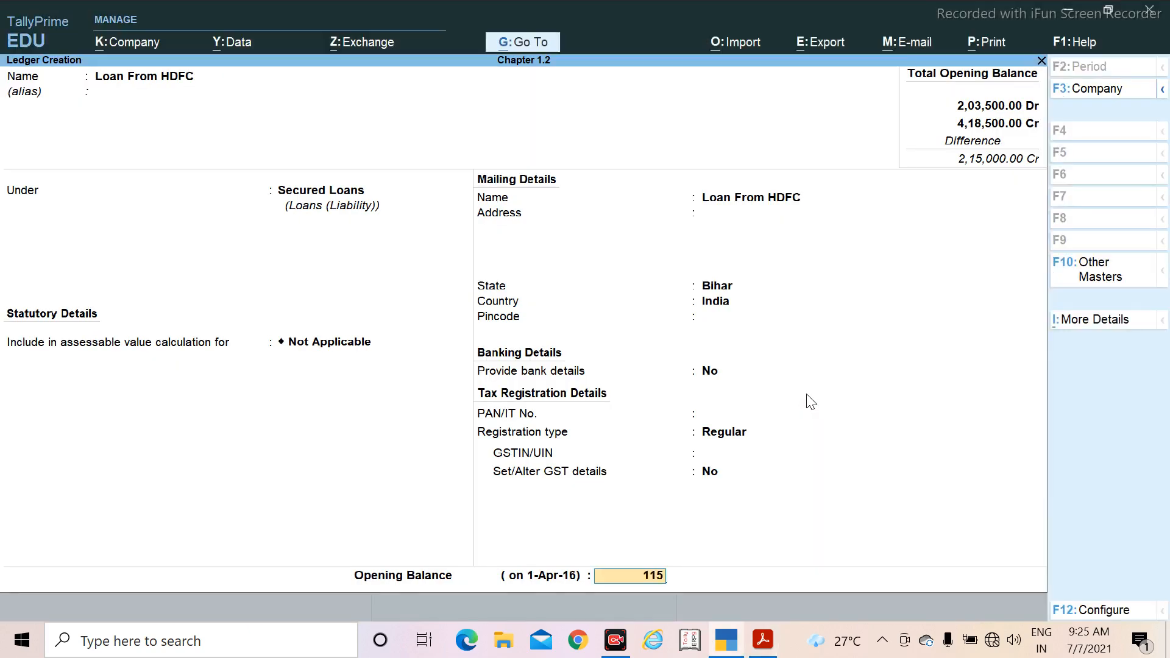
type("000")
key("Return")
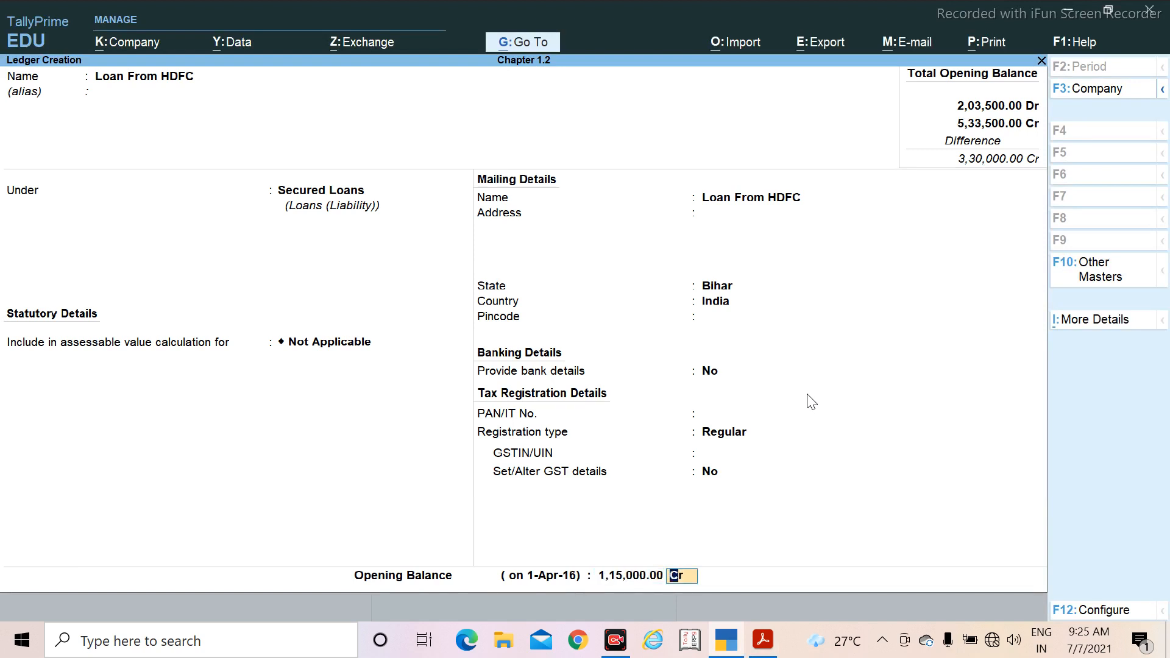
key("Return")
key("Return")
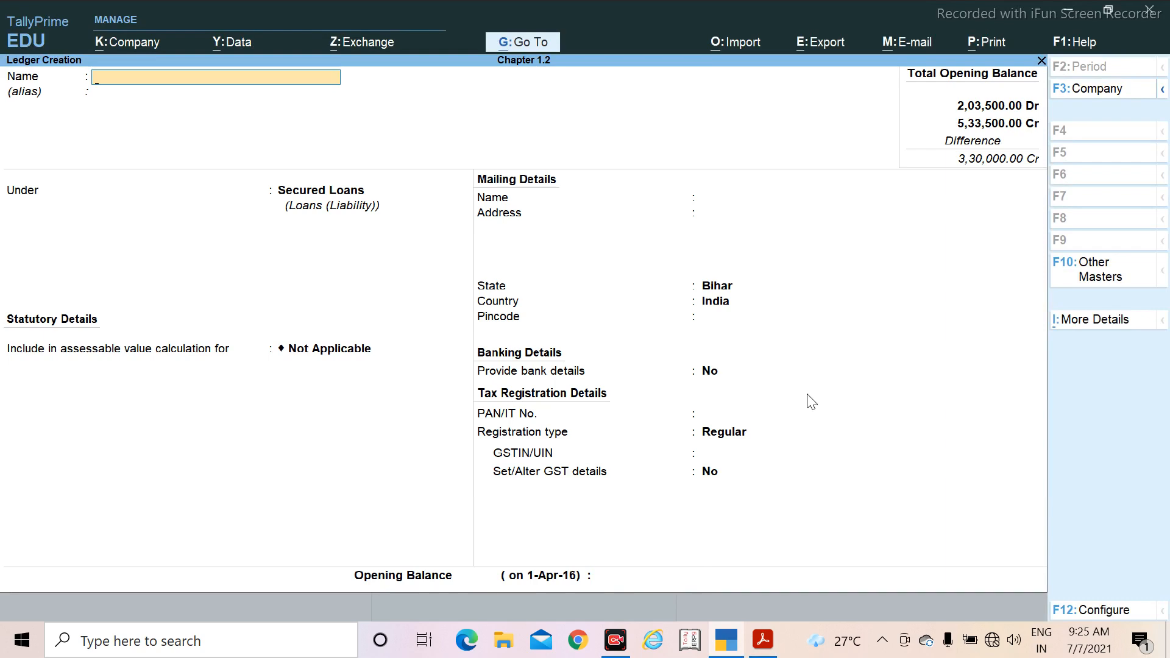
Step: Check the next ledger in the PDF, name the new ledger Furniture and place it under Fixed Assets
key("alt+Tab")
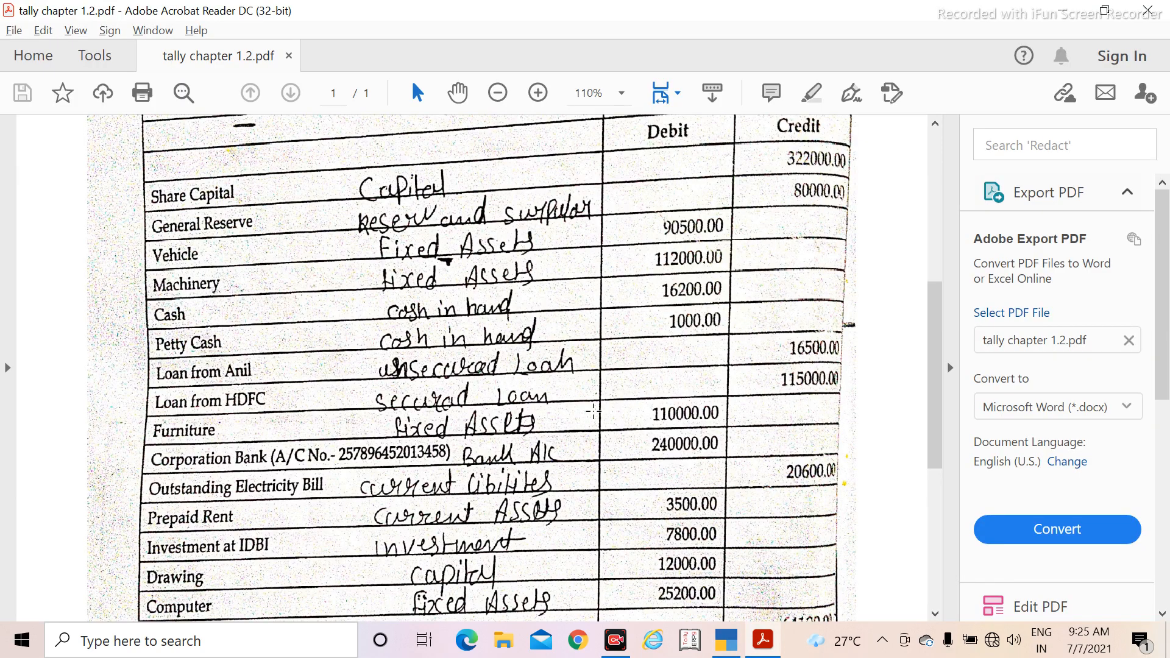
scroll(446, 400, "down", 2)
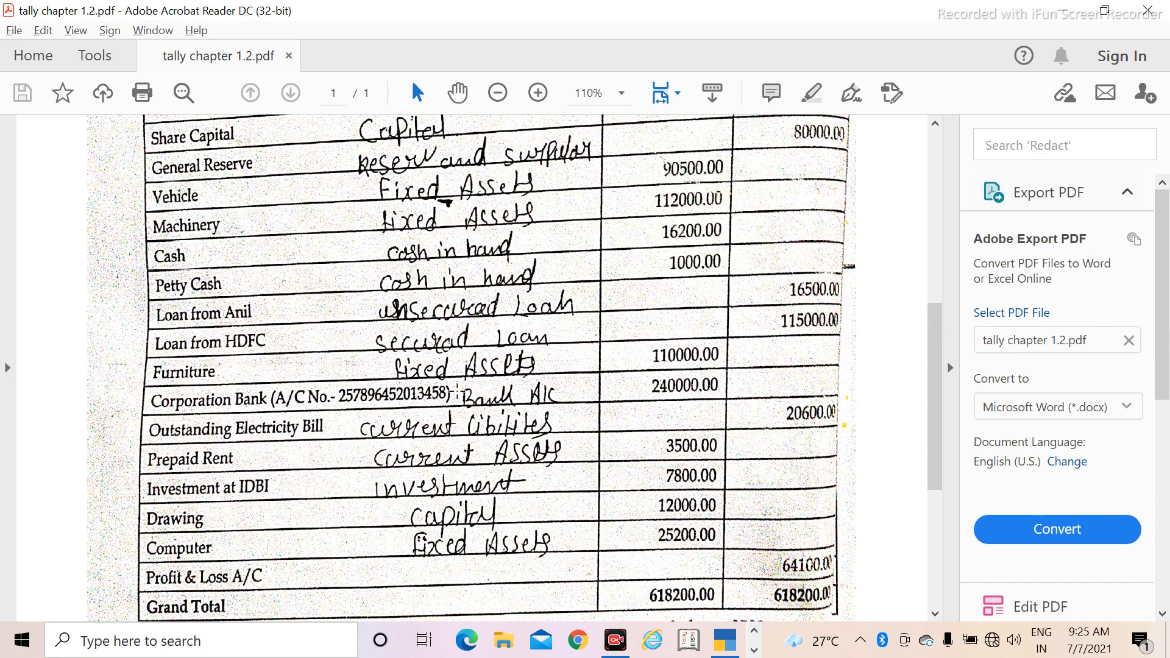
key("alt+Tab")
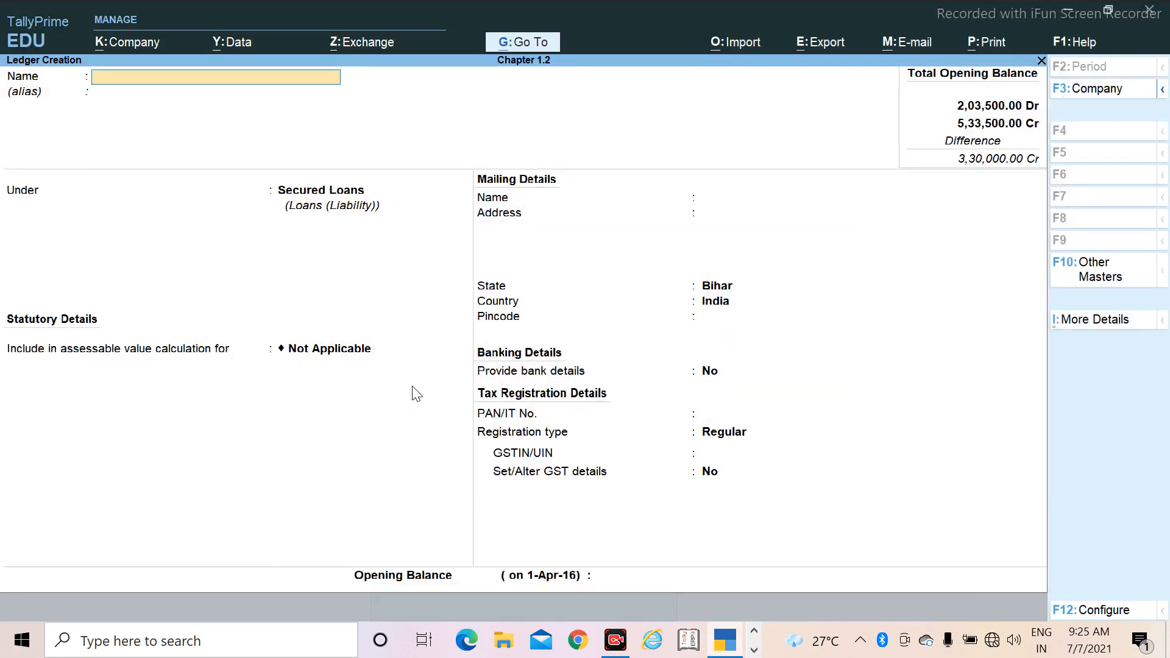
type("Fu")
type("rniture")
key("Return")
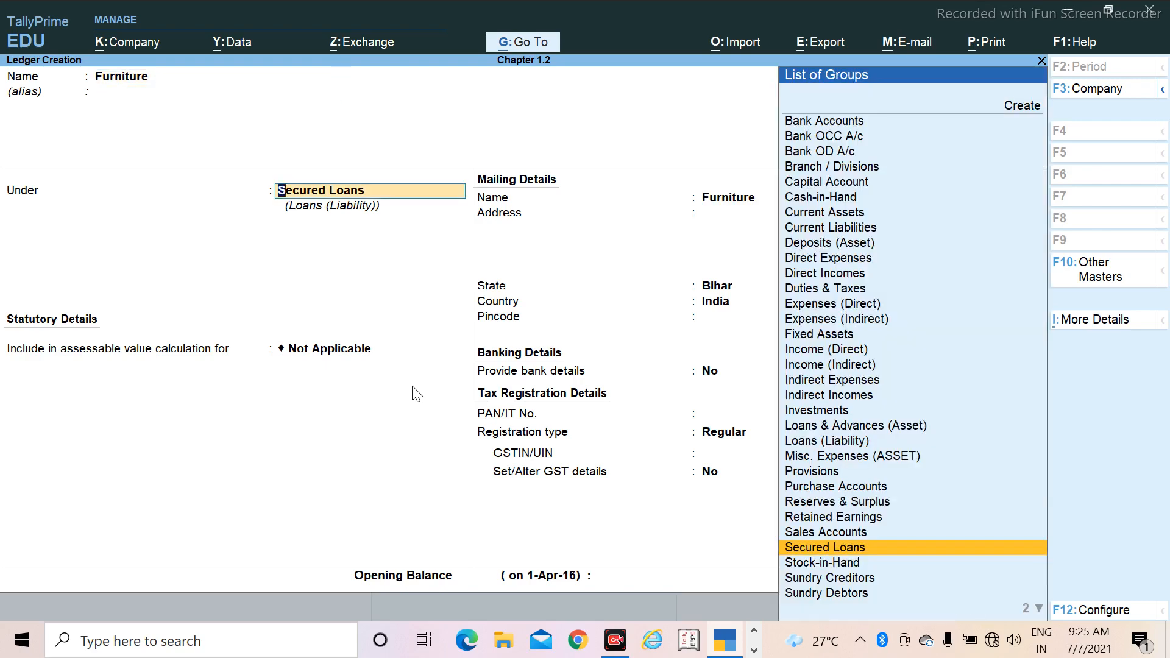
type("Fi")
key("Return")
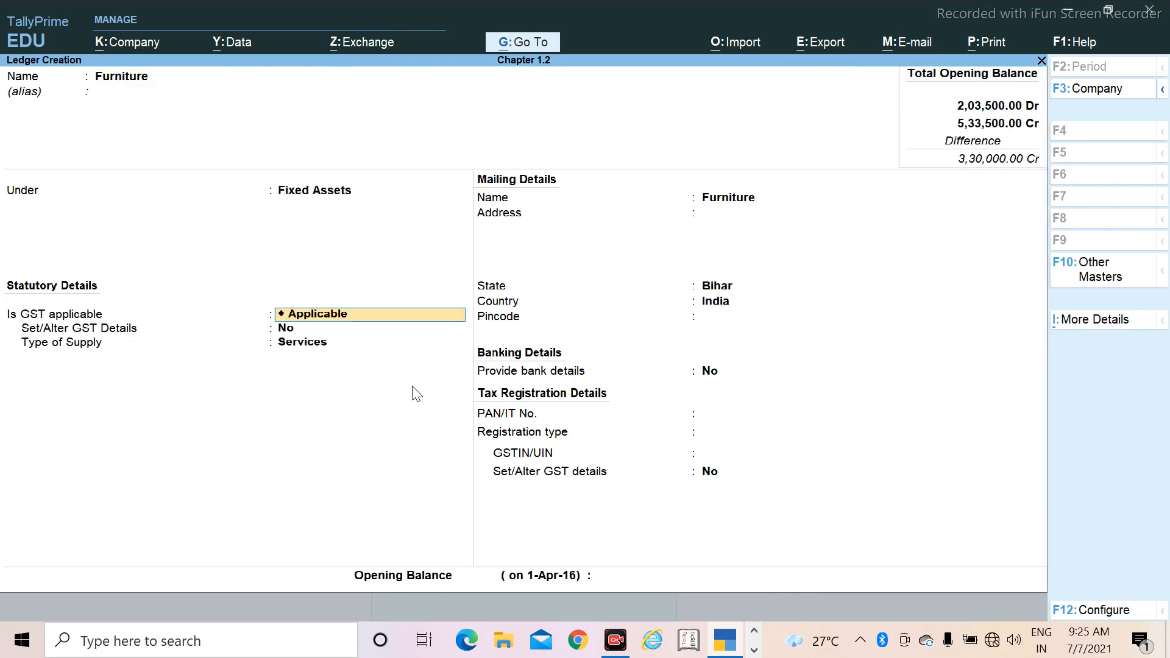
Step: Keep Furniture's default statutory, mailing, banking and tax registration details, with GST Applicable, Services as the supply type and Bihar as the state
key("Return")
key("Return")
key("Return")
key("Return")
key("Return")
key("Return")
key("Return")
key("Return")
key("Return")
key("Return")
key("Return")
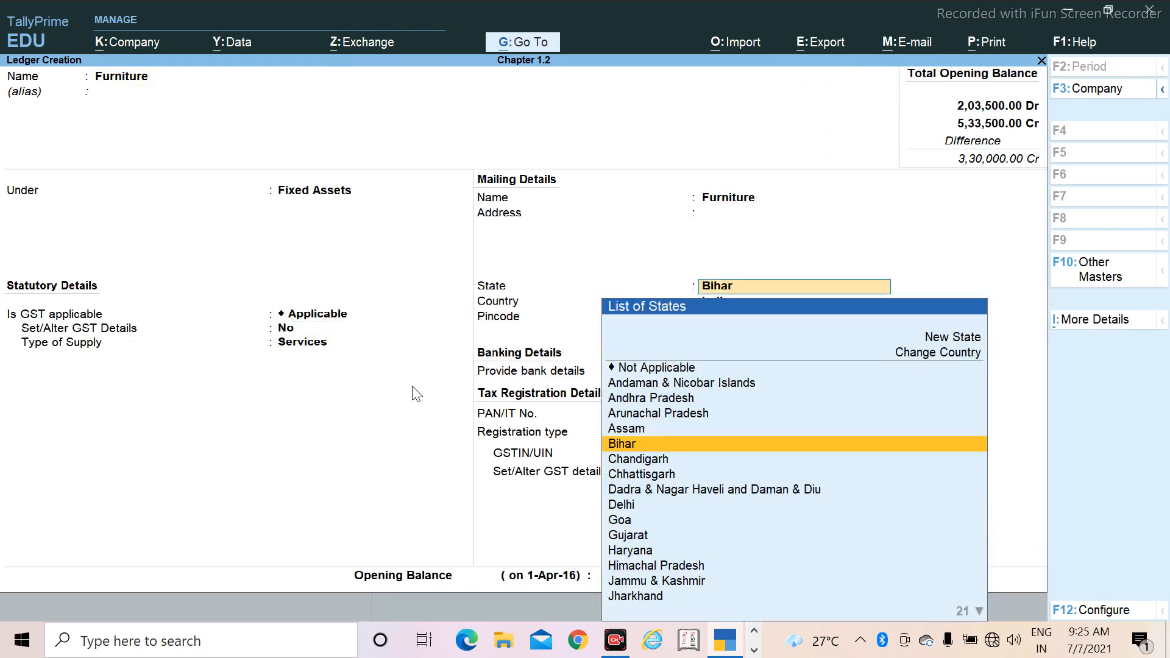
key("Return")
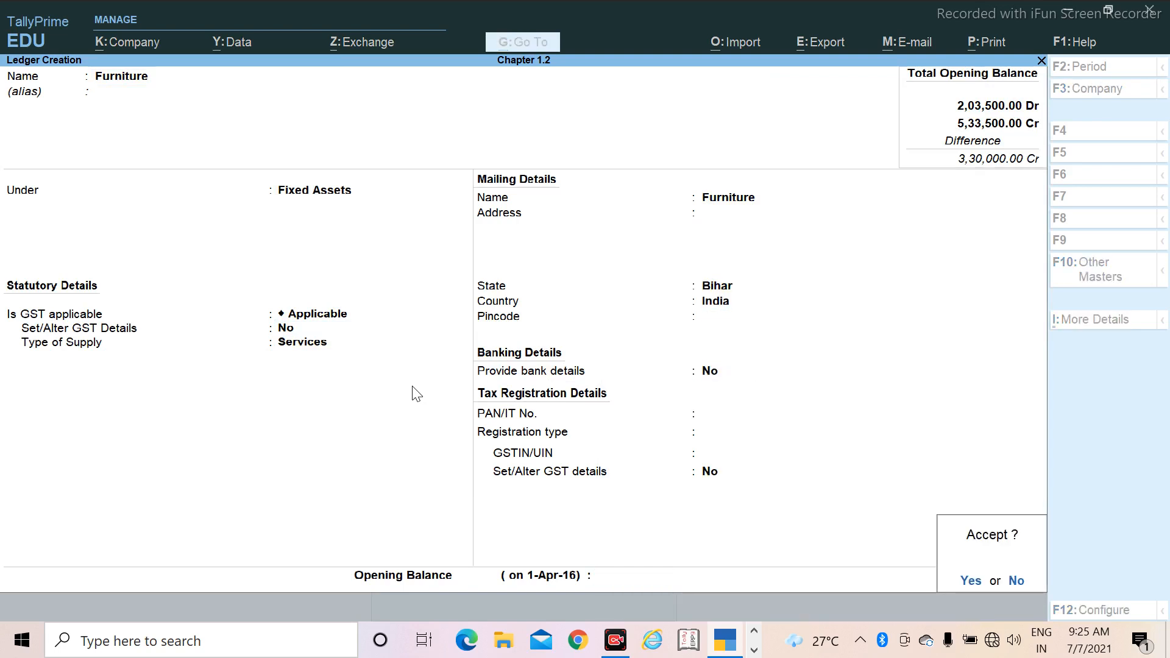
key("Return")
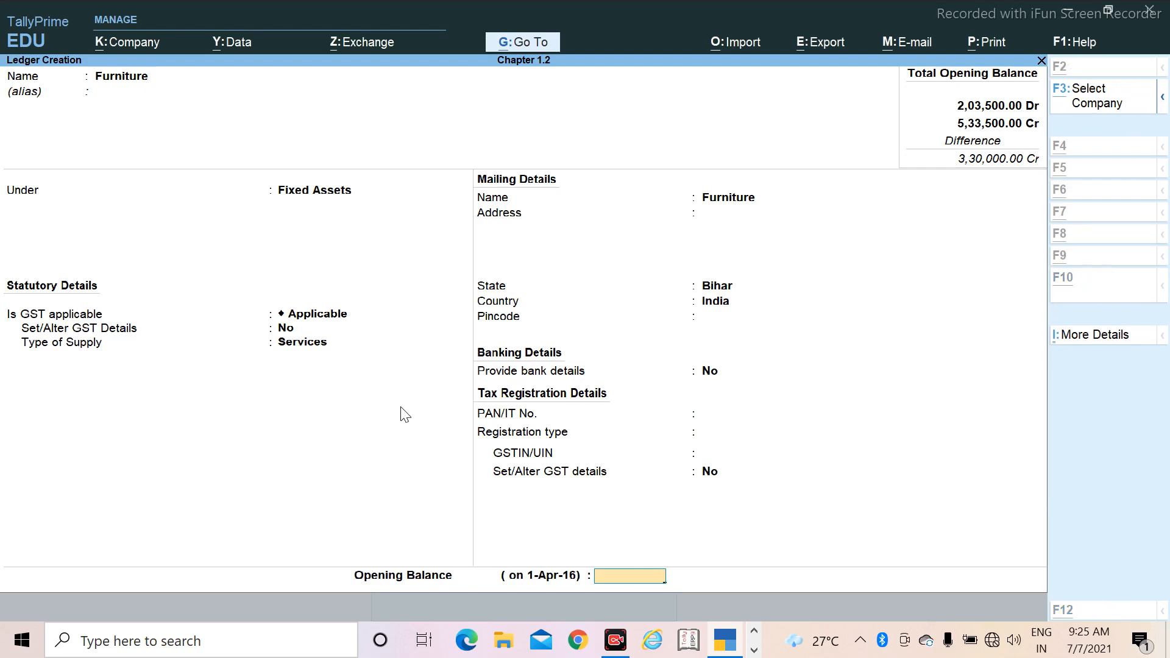
Step: Check Furniture's amount in the PDF, set its opening balance to 1,10,000 Dr and save the ledger
key("alt+Tab")
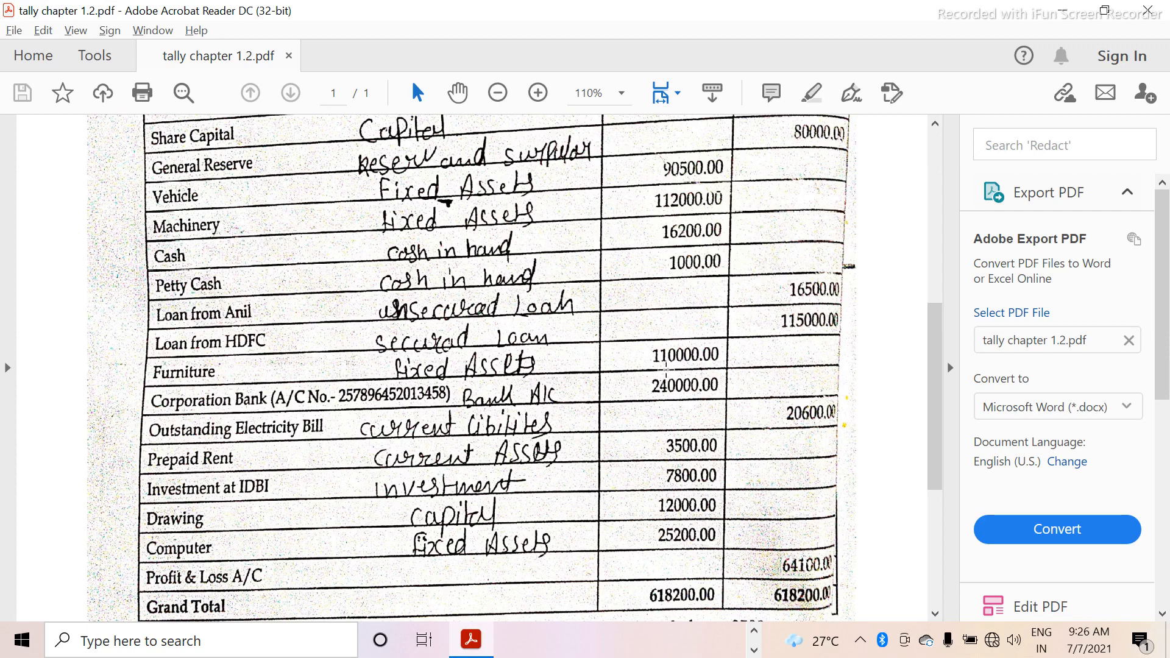
key("alt+Tab")
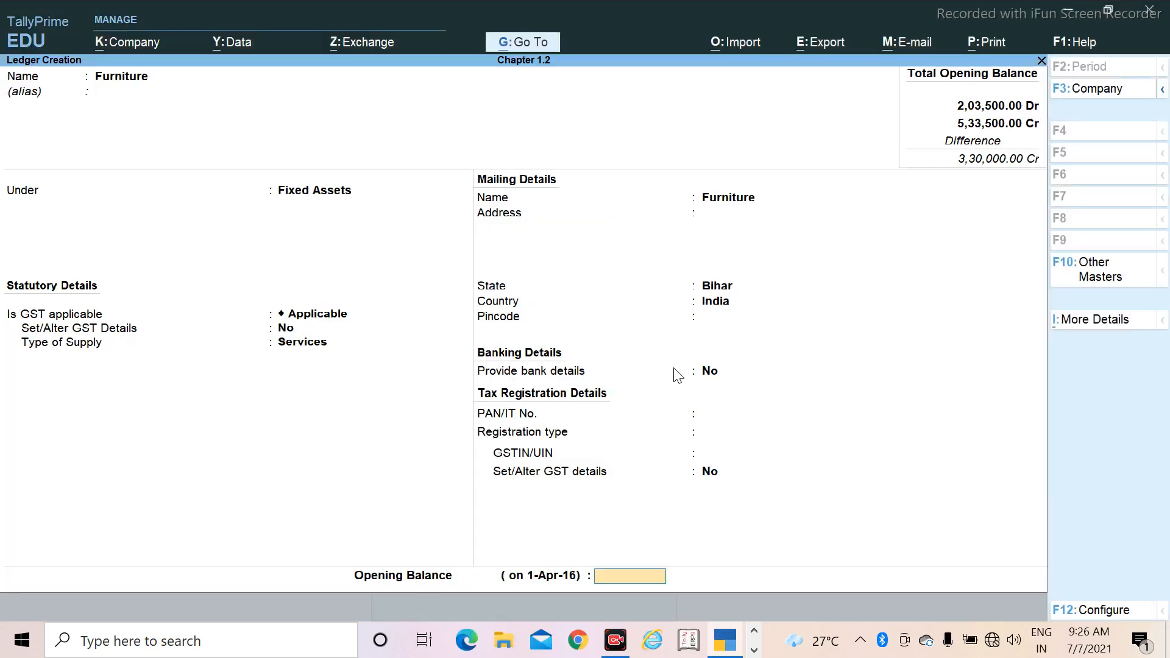
type("110000")
key("Return")
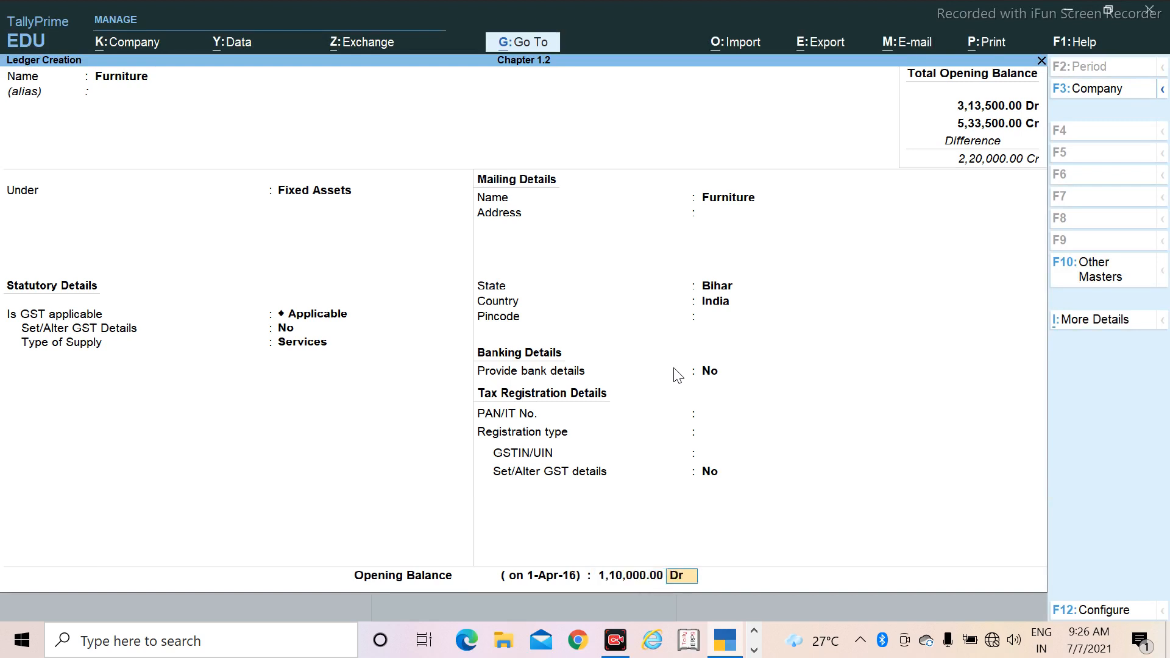
key("Return")
key("Return")
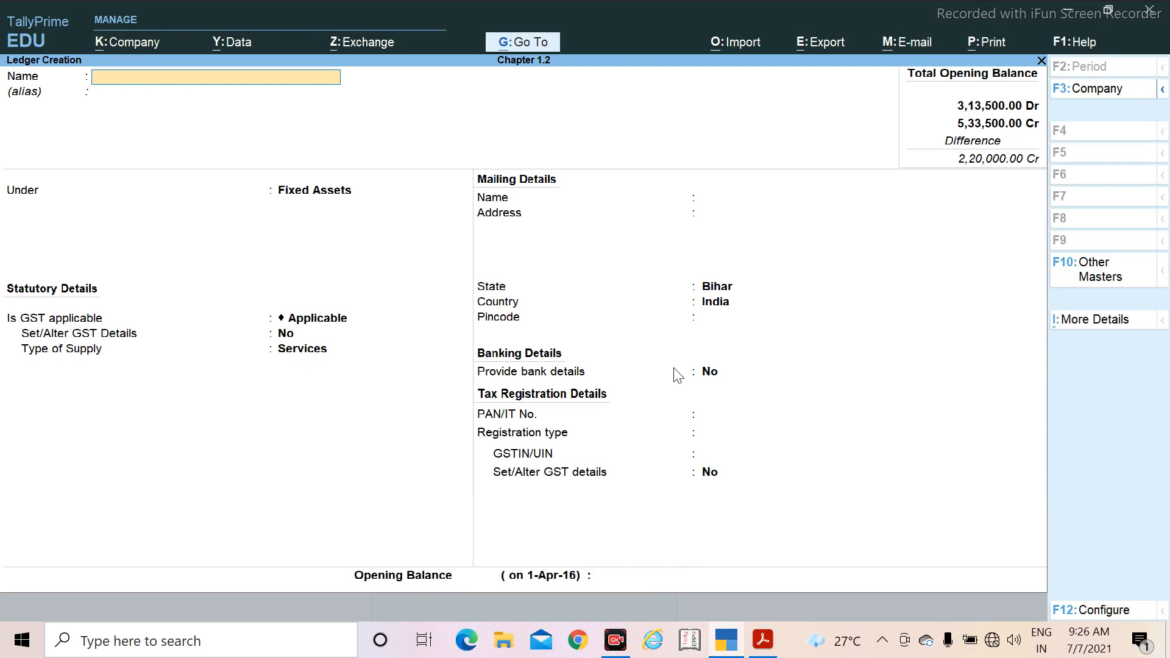
Step: Check the next ledger in the PDF, name the new ledger Corporation Bank and place it under Bank Accounts
key("alt+Tab")
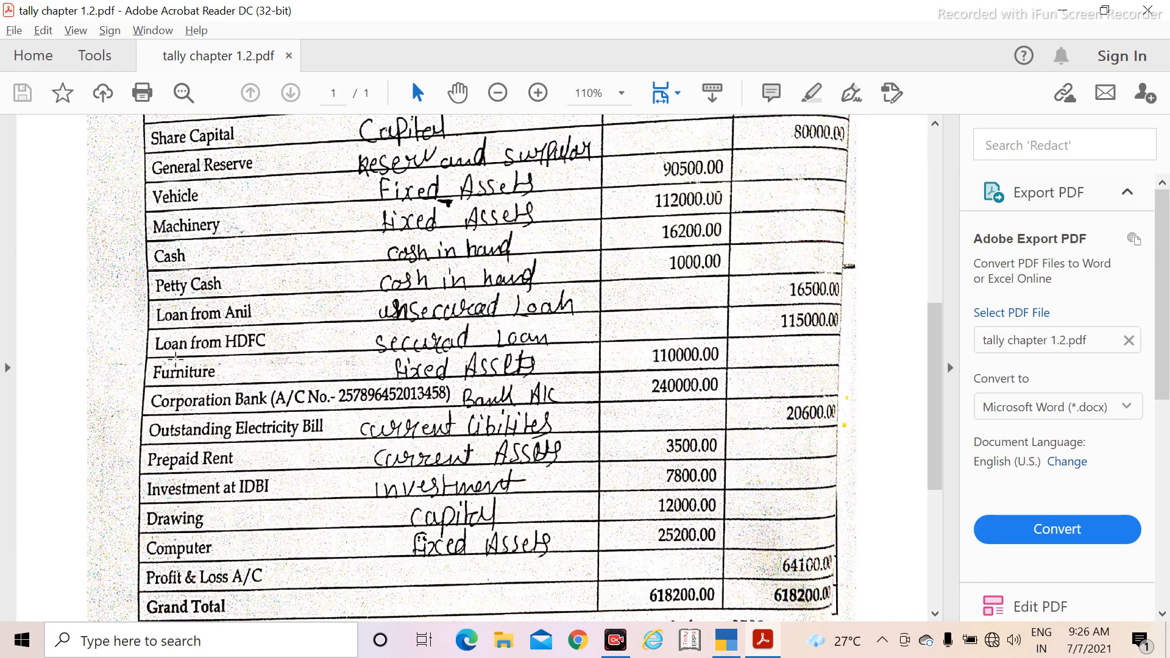
scroll(177, 358, "down", 1)
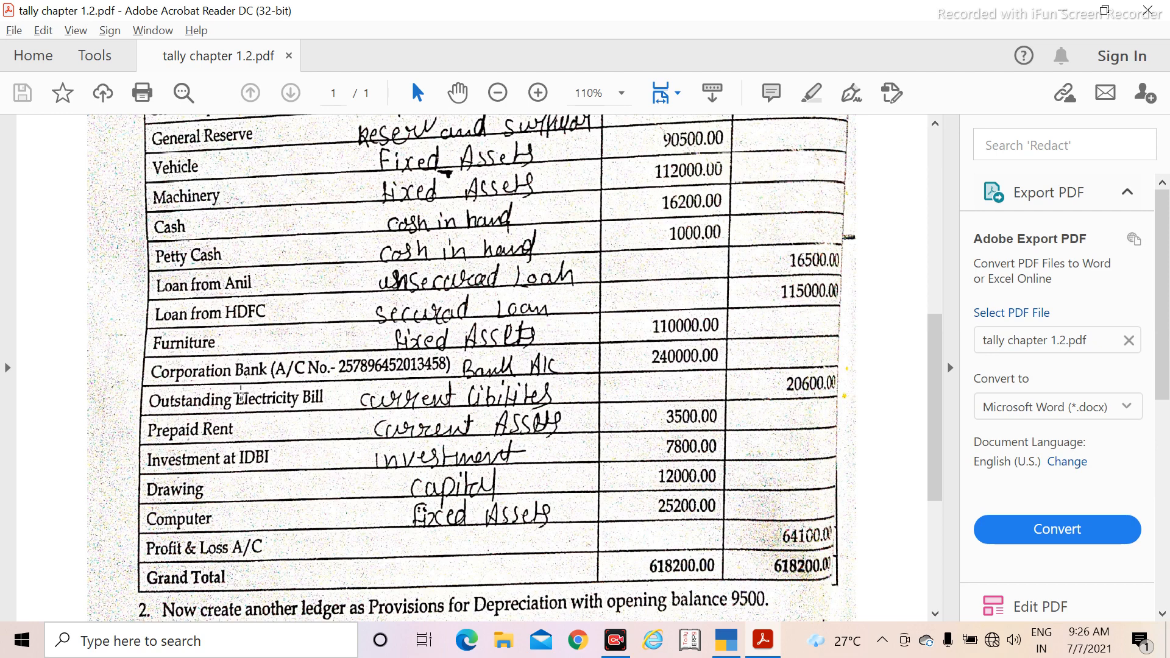
key("alt+Tab")
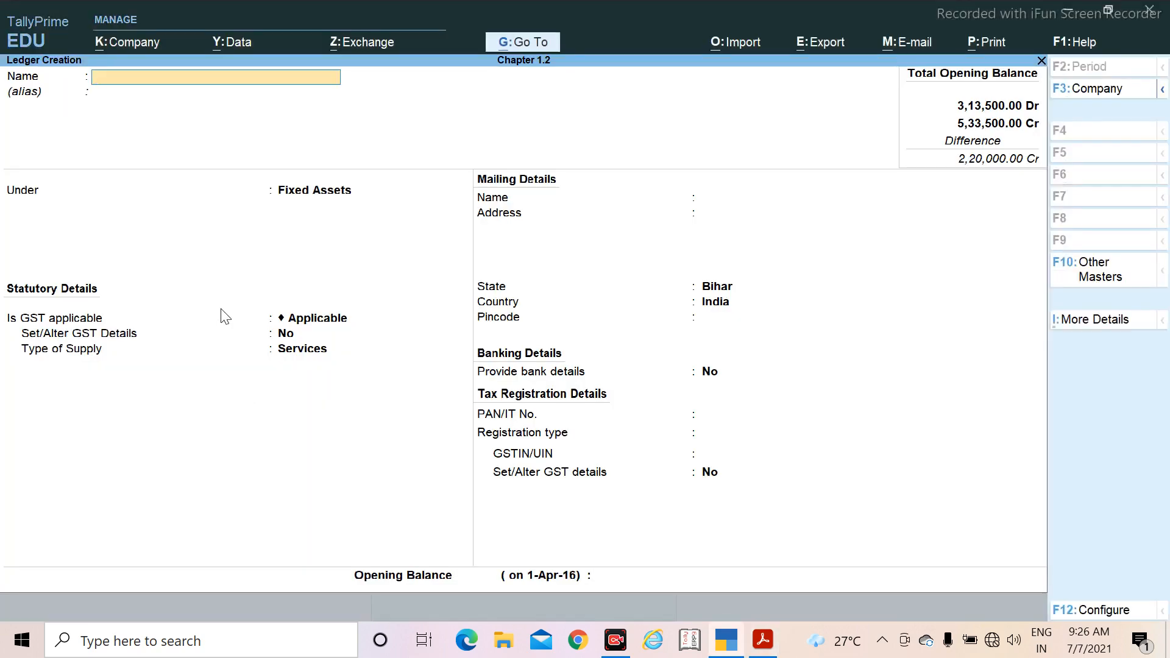
type("Corporation Bank")
key("Return")
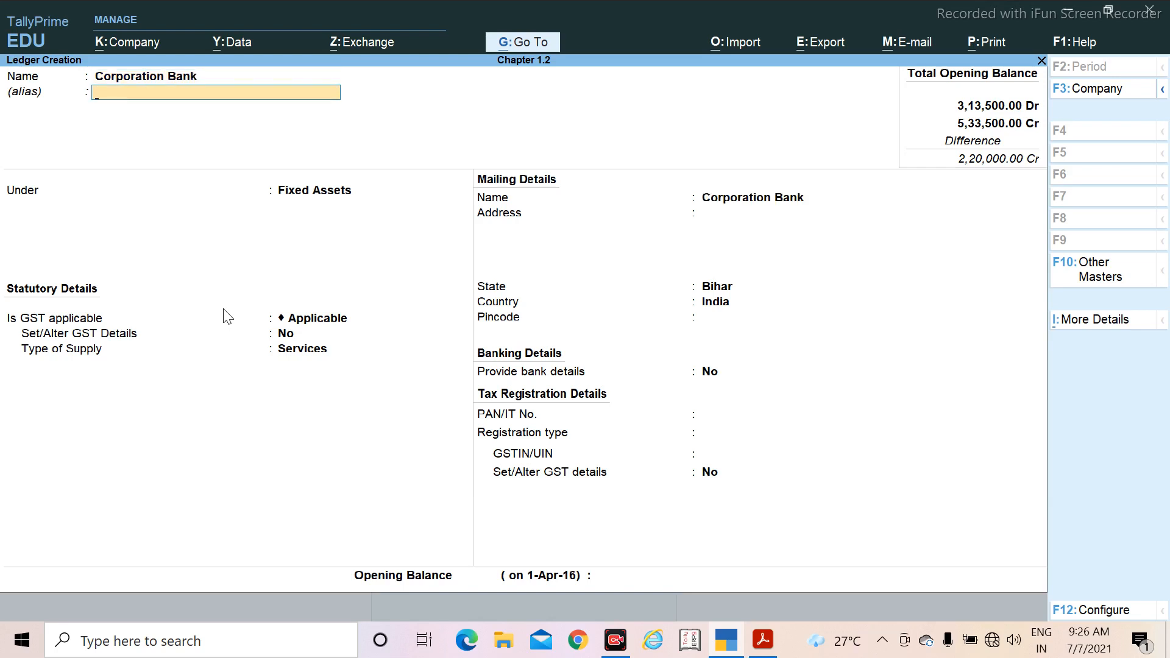
key("Return")
type("Ban")
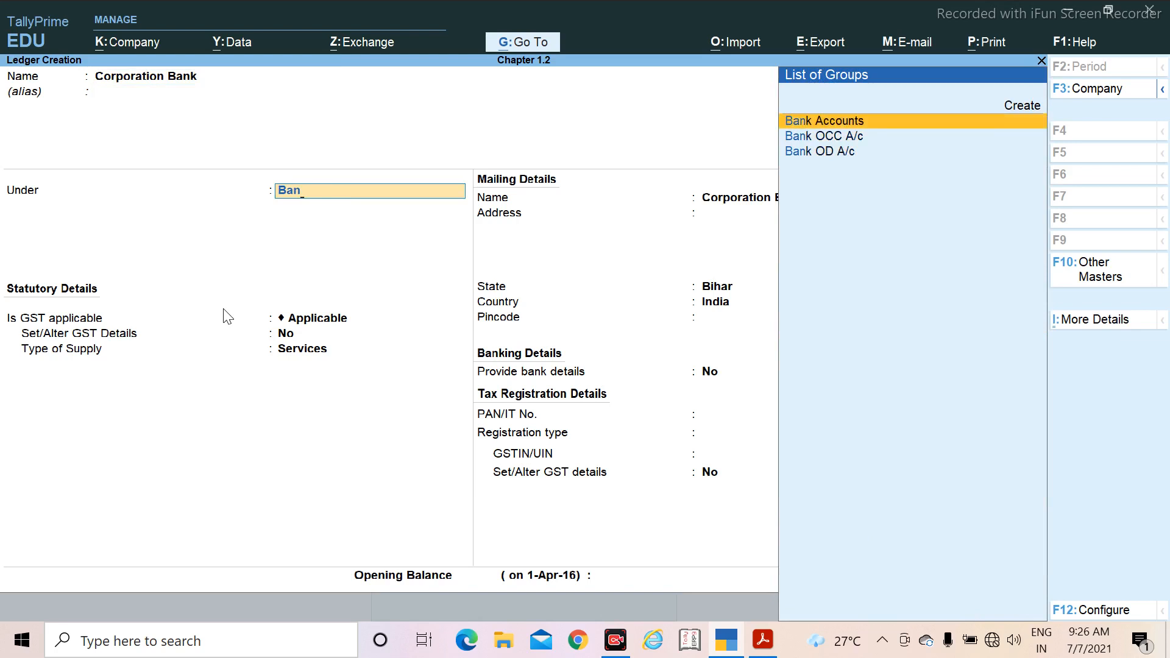
key("Return")
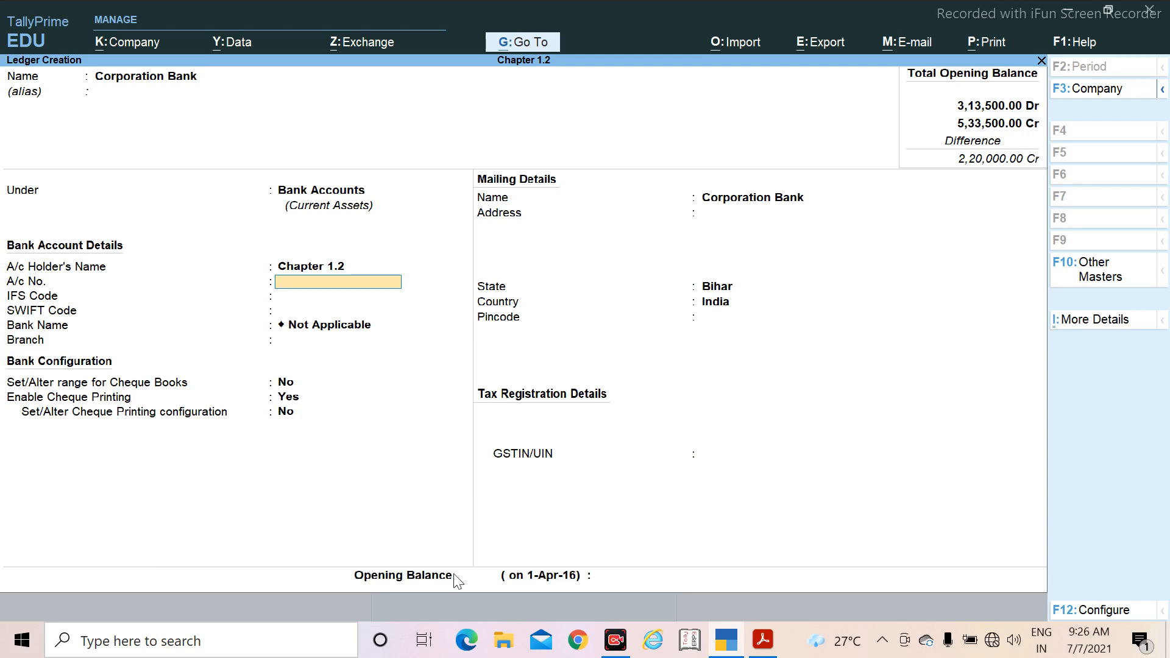
left_click(762, 640)
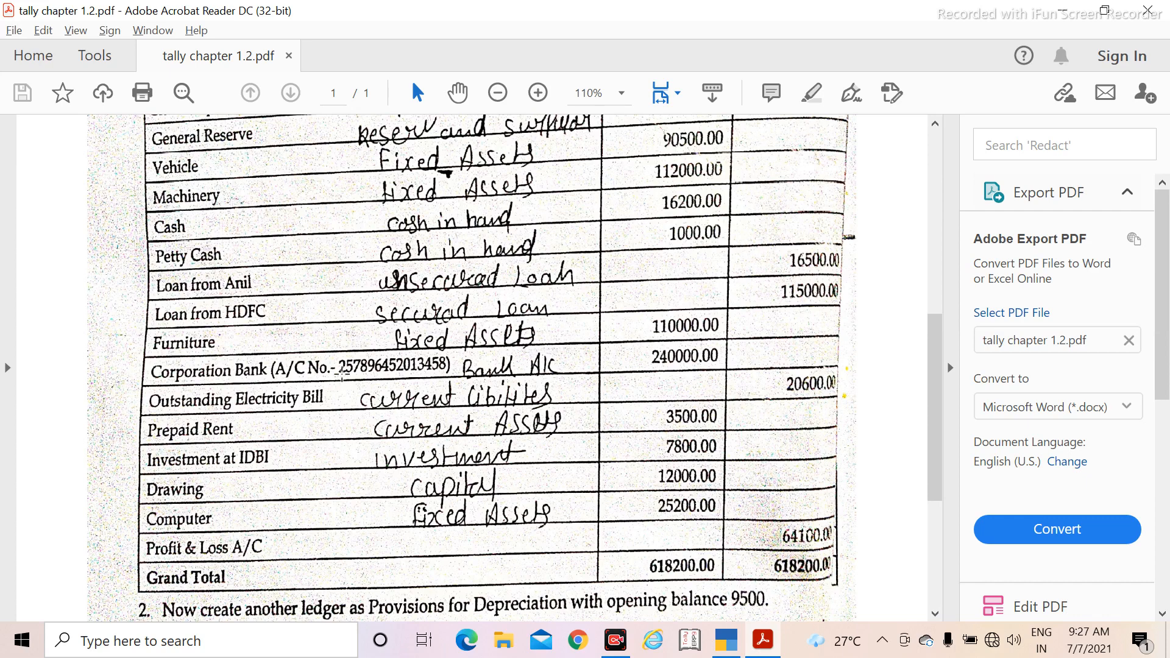
left_click_drag(349, 362, 450, 363)
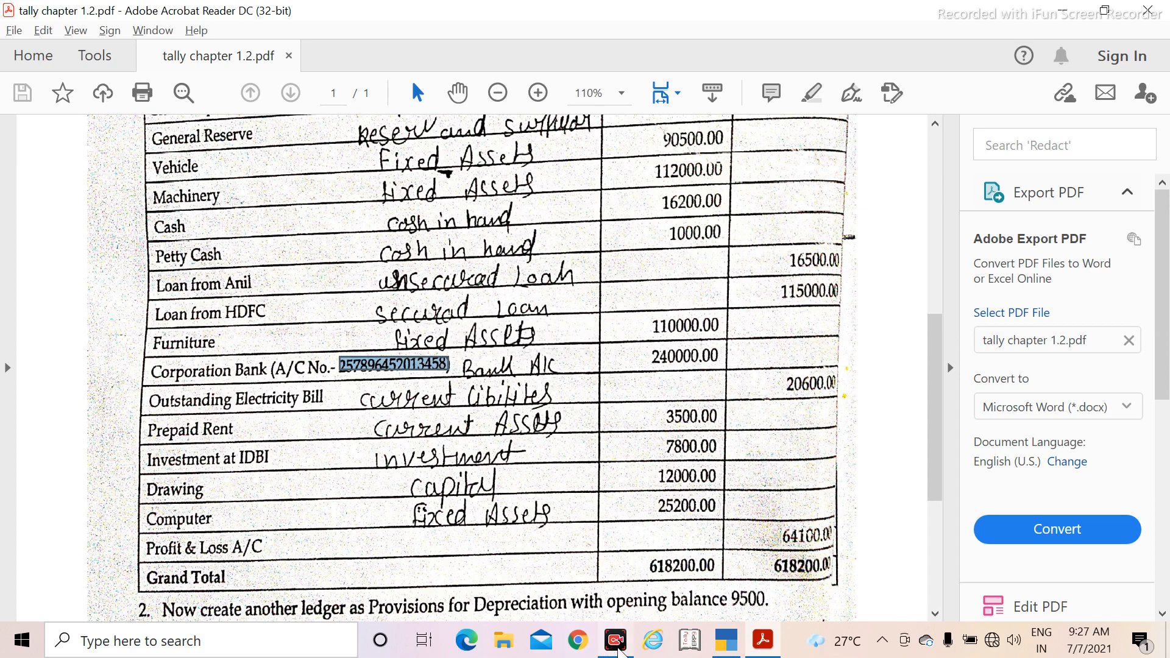
key("alt+Tab")
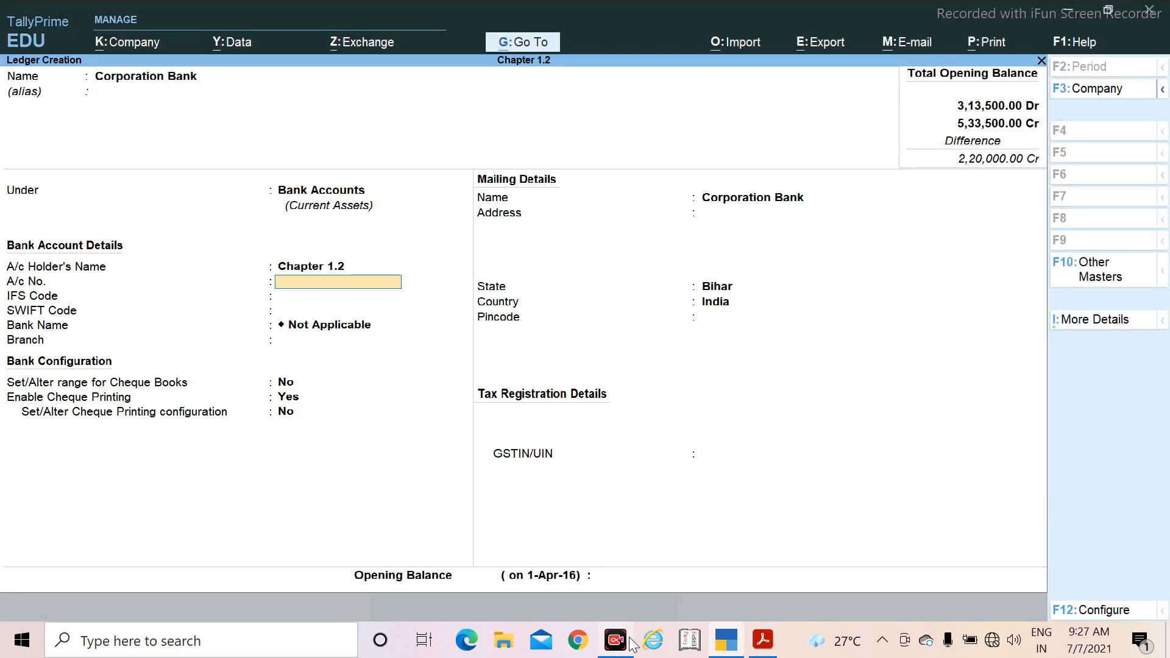
key("ctrl")
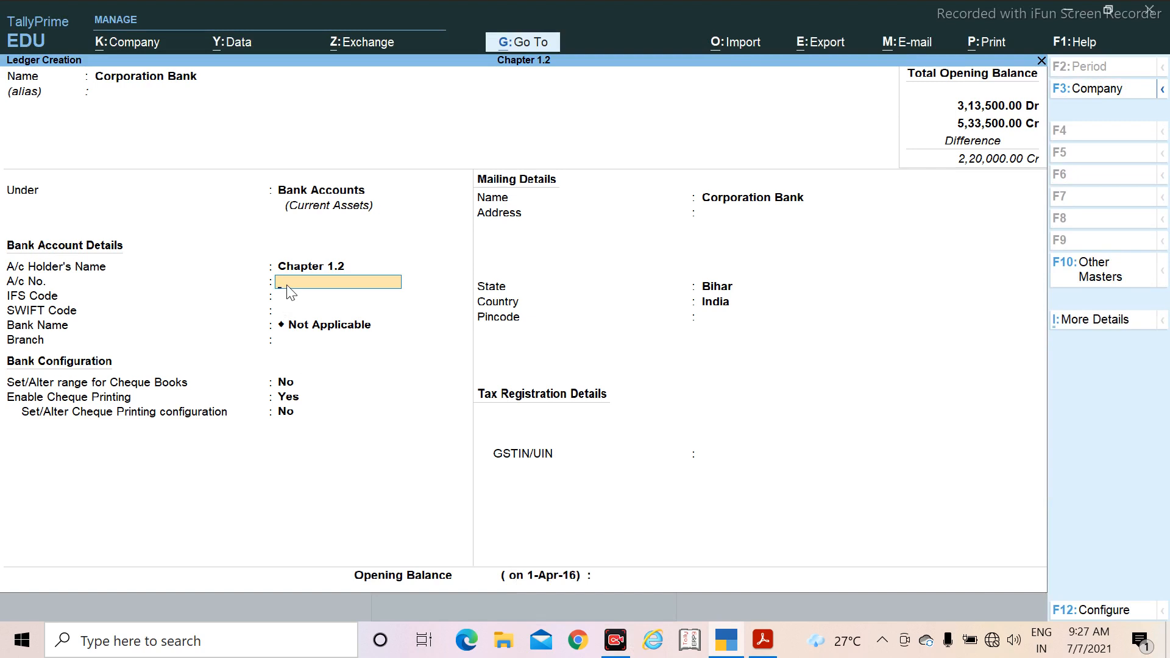
key("Return")
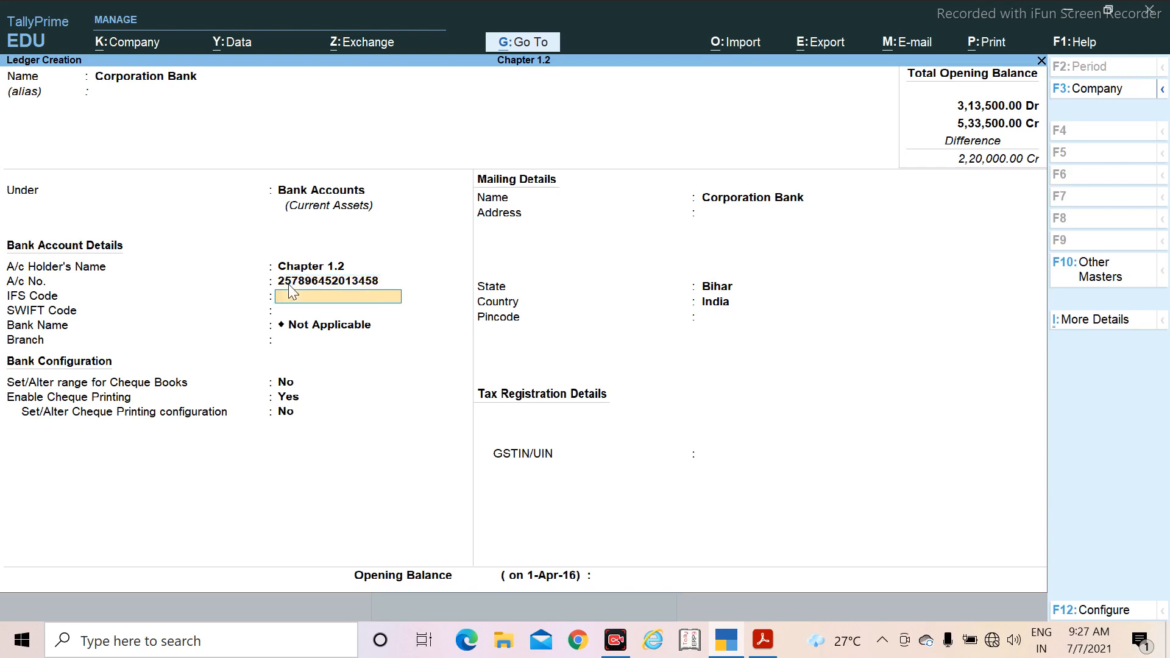
Step: Keep Corporation Bank's remaining default bank, cheque, mailing and tax details, with cheque printing enabled and Bihar as the state
key("Return")
key("Return")
key("Return")
key("Return")
key("Return")
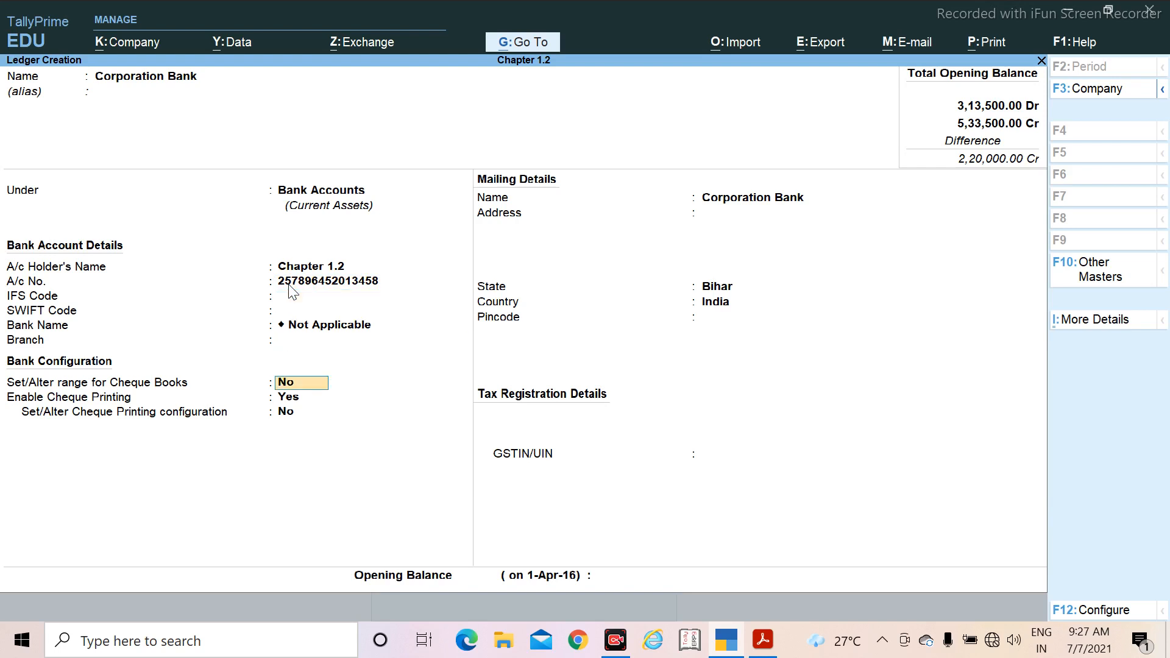
key("Return")
key("Return")
key("Return")
key("Return")
key("Return")
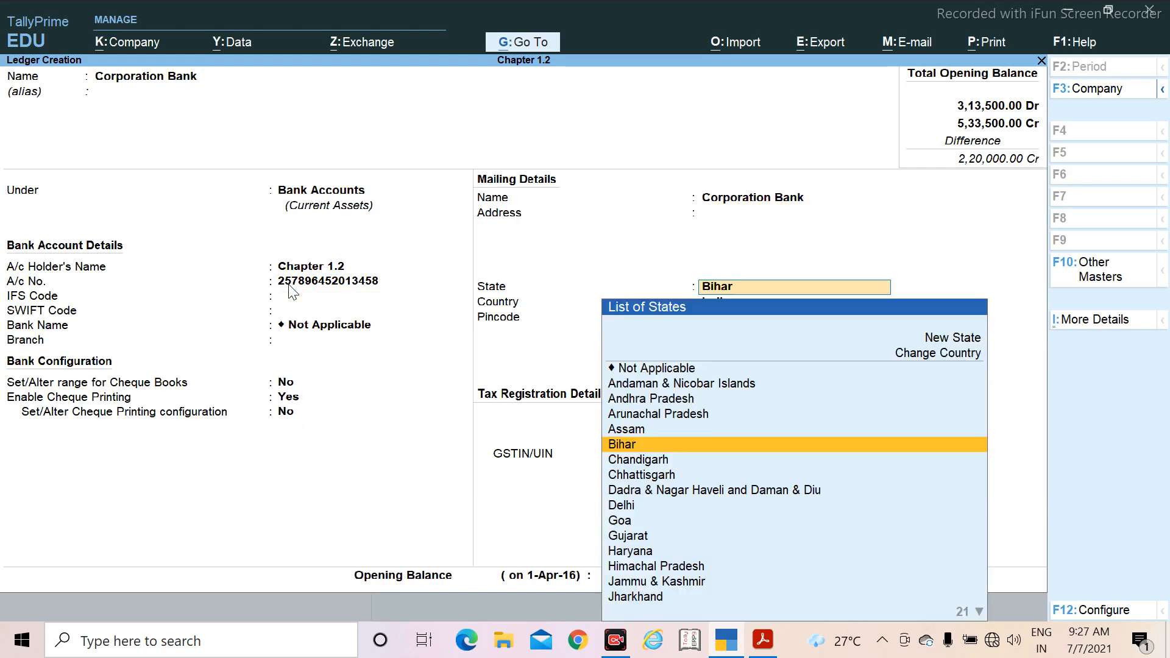
key("Return")
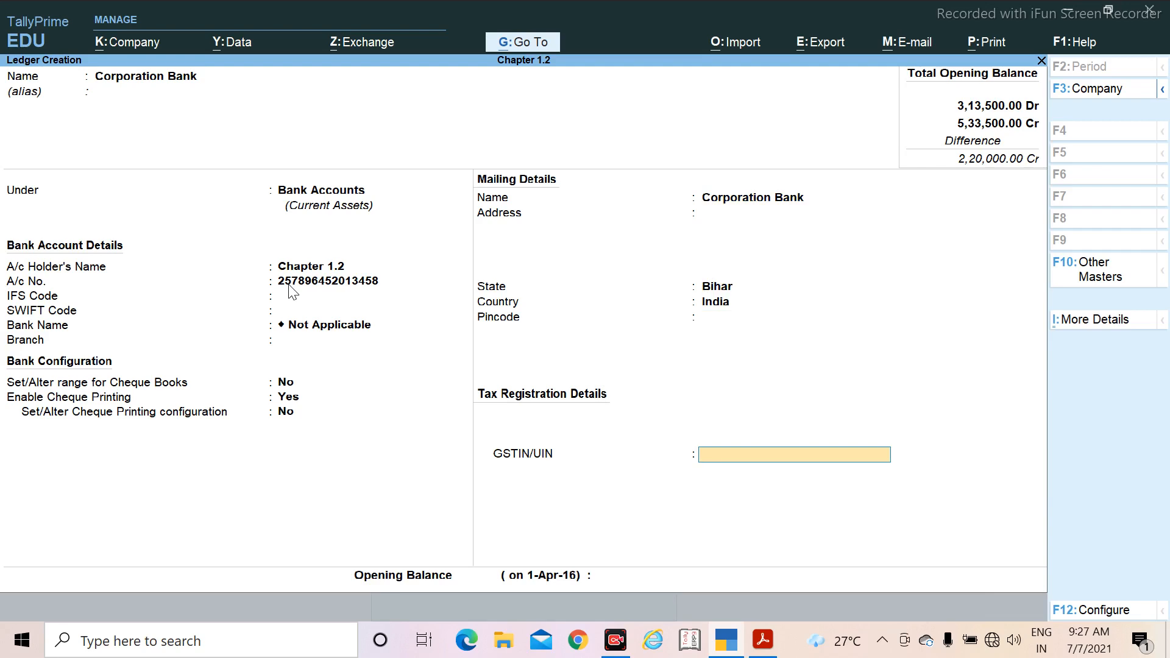
key("Return")
key("Return")
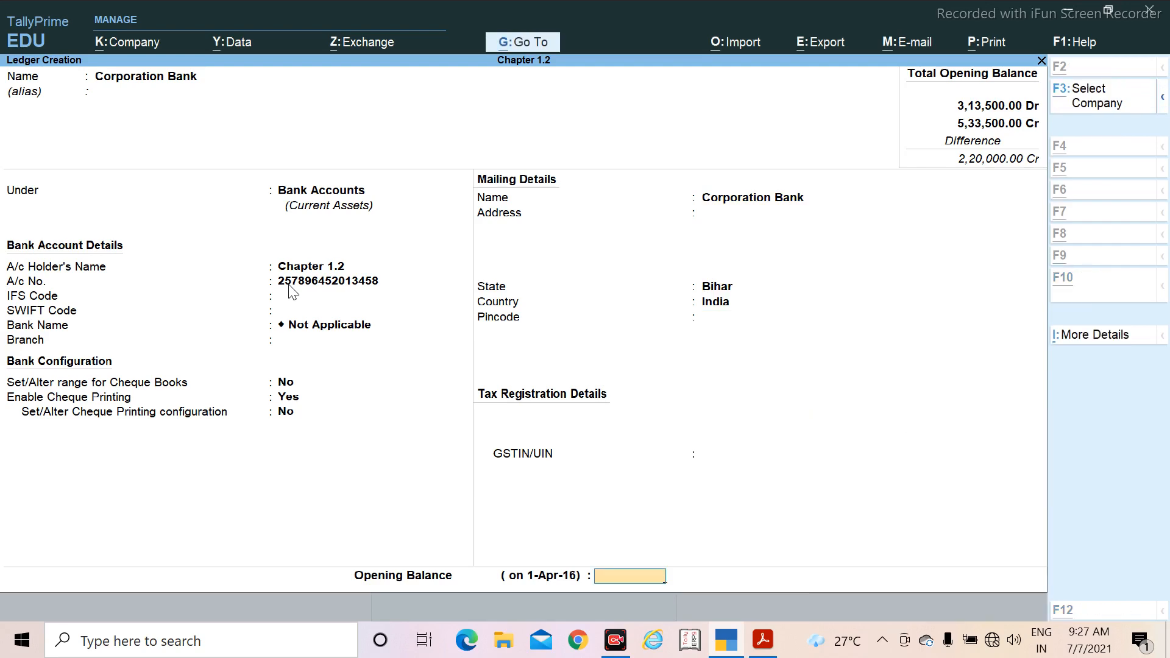
Step: Check Corporation Bank's amount in the PDF, set its opening balance to 2,40,000 Dr and save the ledger
key("alt+Tab")
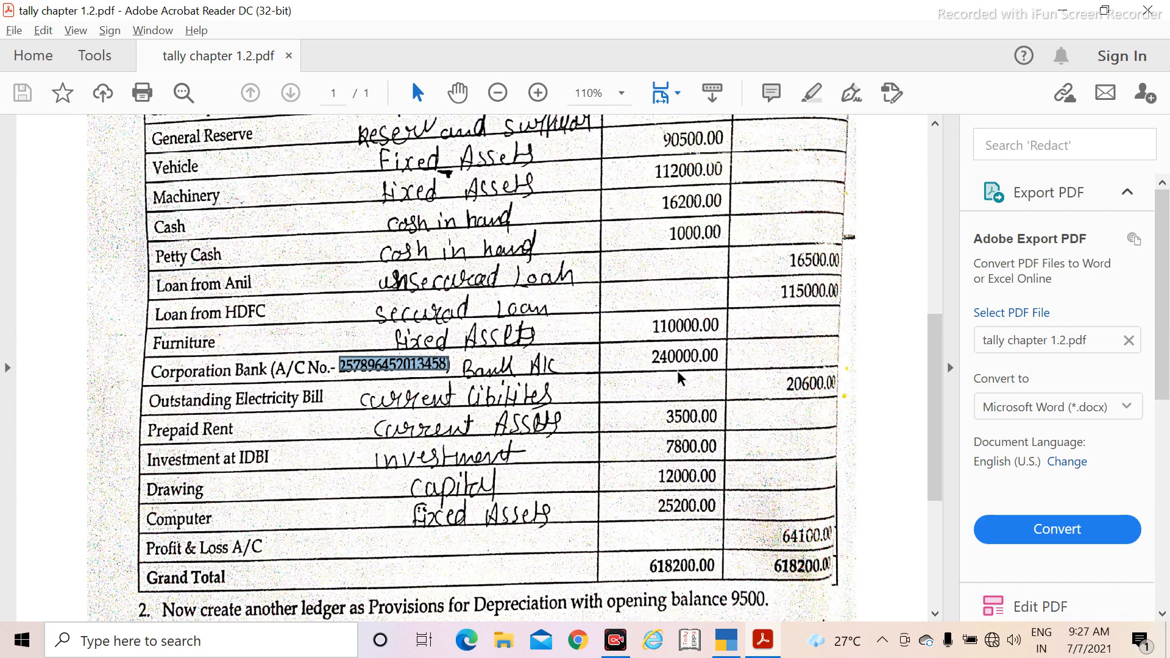
key("alt+Tab")
type("2,4")
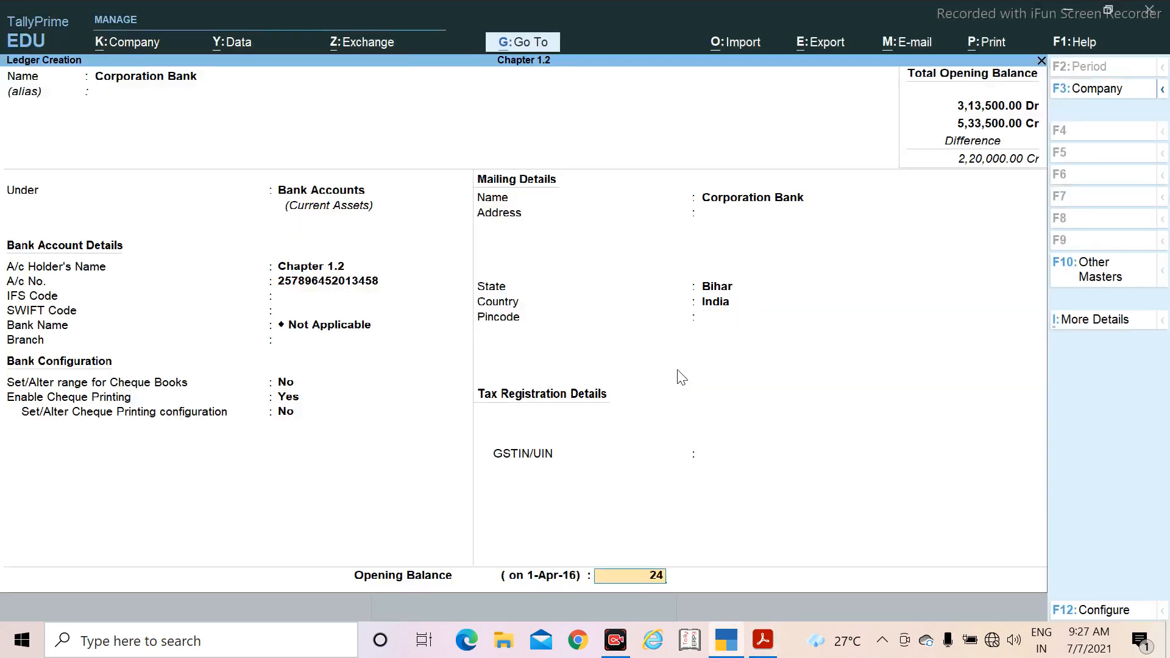
type("0,")
type("00")
type("00")
key("Return")
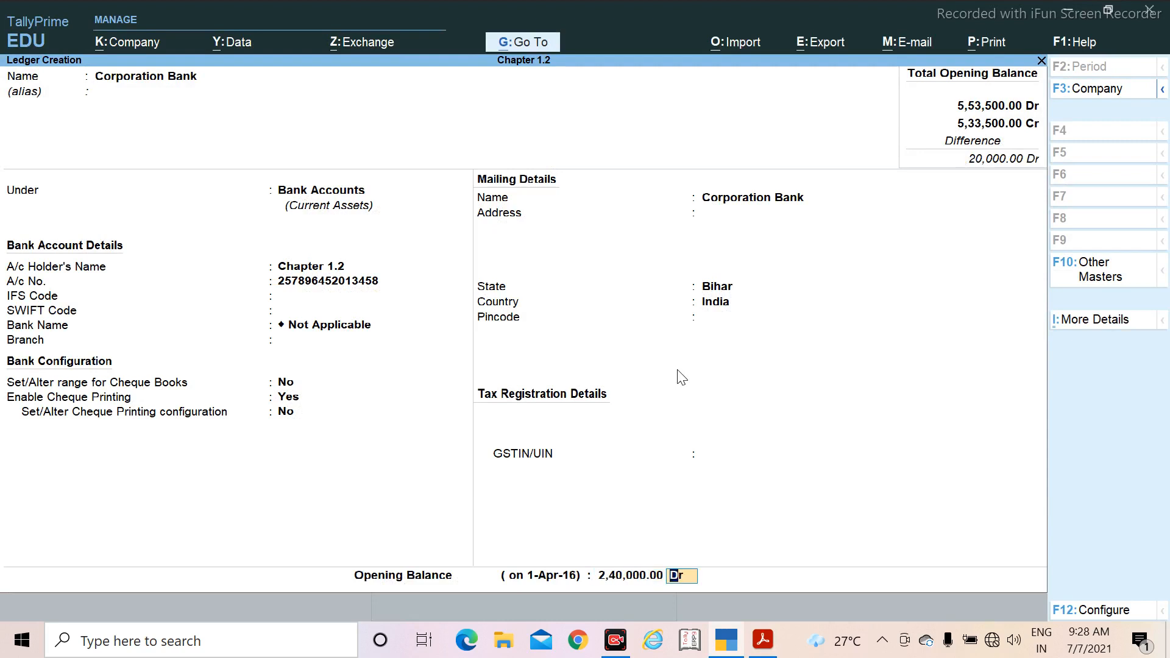
key("Return")
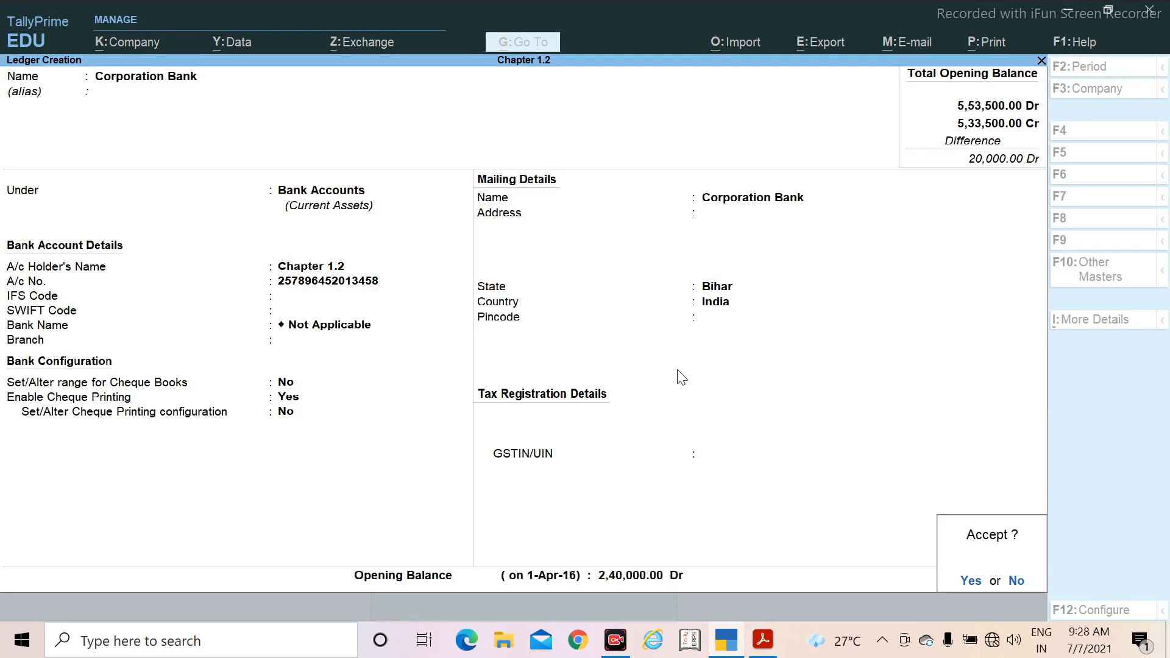
key("Return")
Step: Check the next ledger in the PDF and name the new ledger Outstanding Electricity Bill, leaving its alias blank
key("alt+Tab")
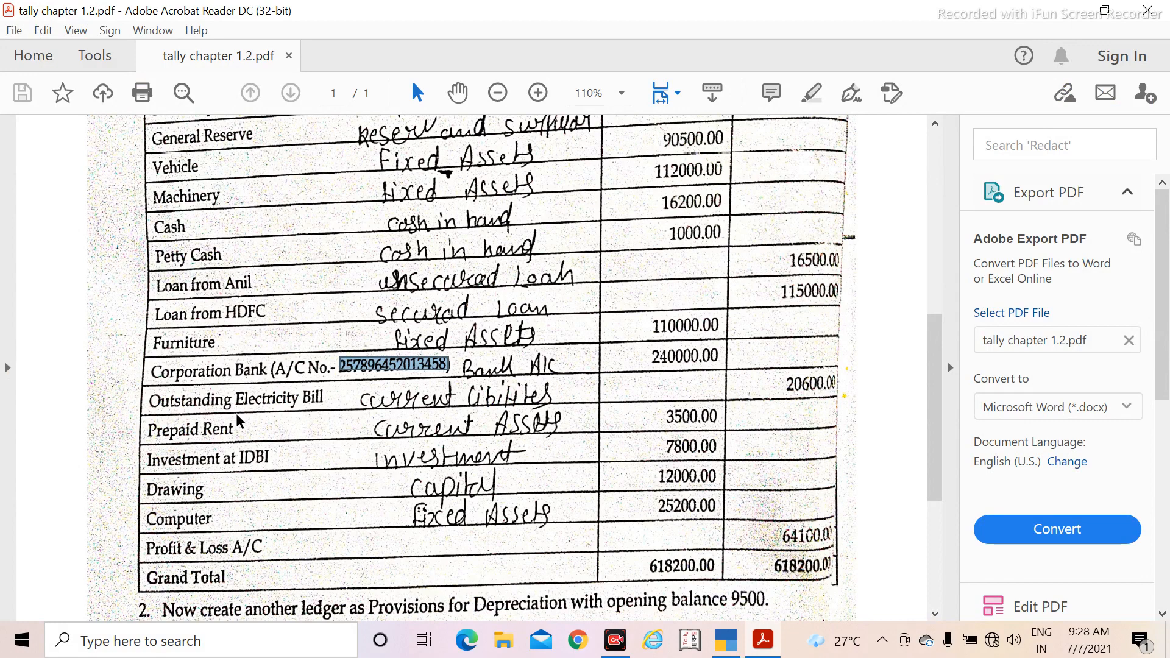
key("alt+Tab")
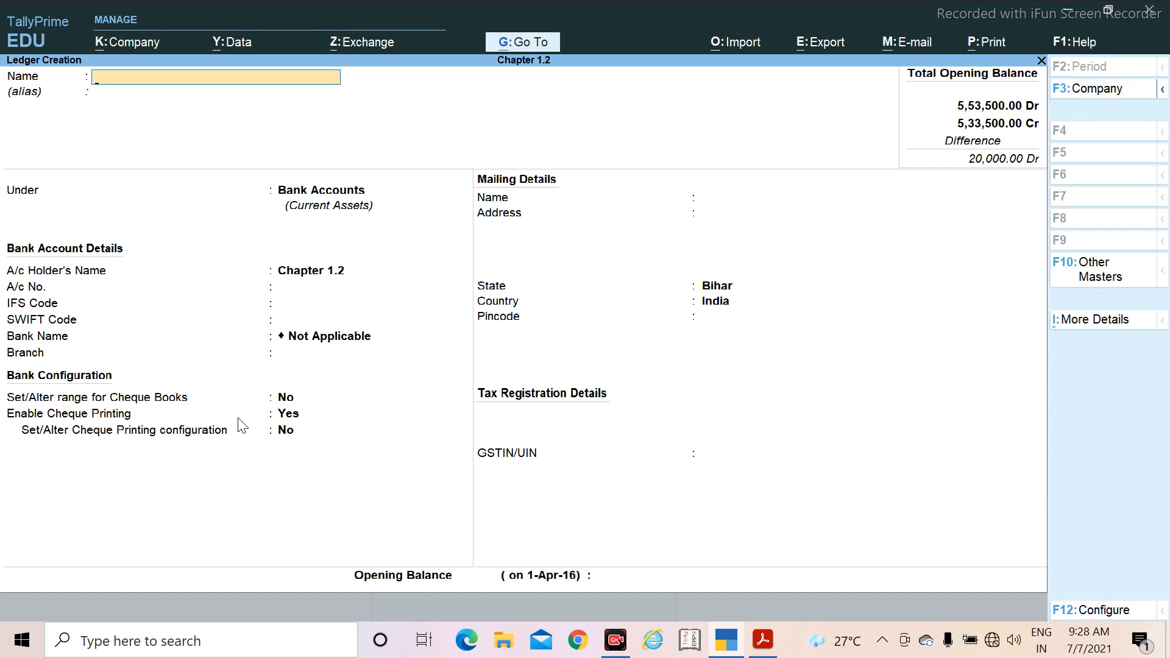
type("Outstanding Ele")
type("ctr")
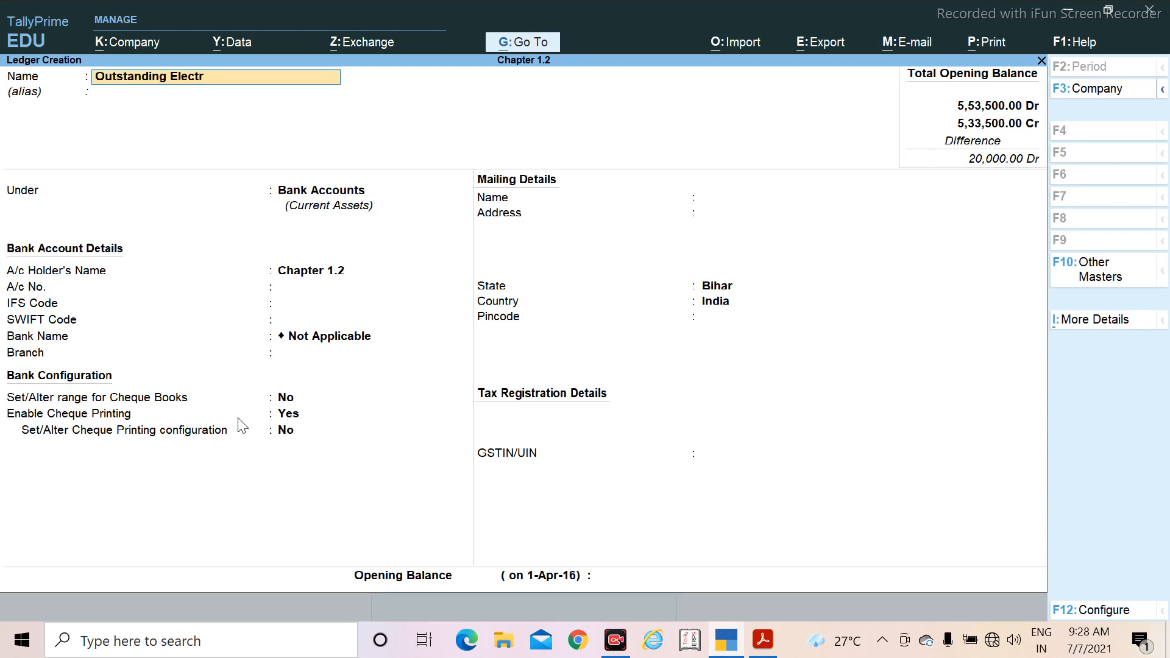
type("icity c")
key("BackSpace")
type("Bill")
key("Return")
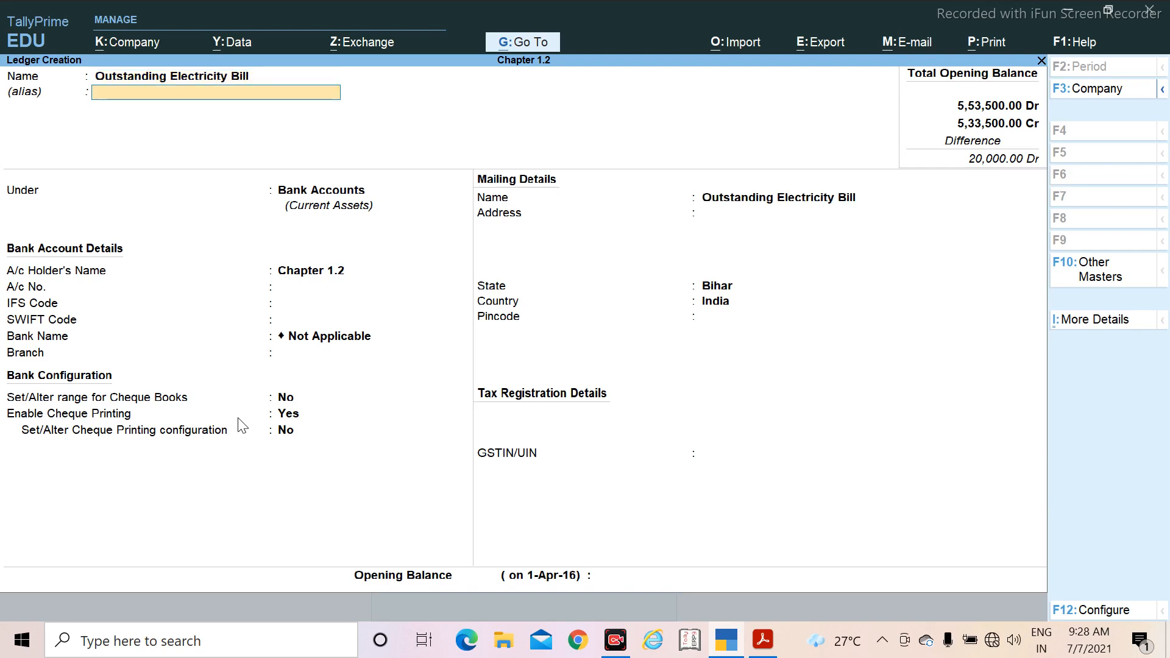
key("Return")
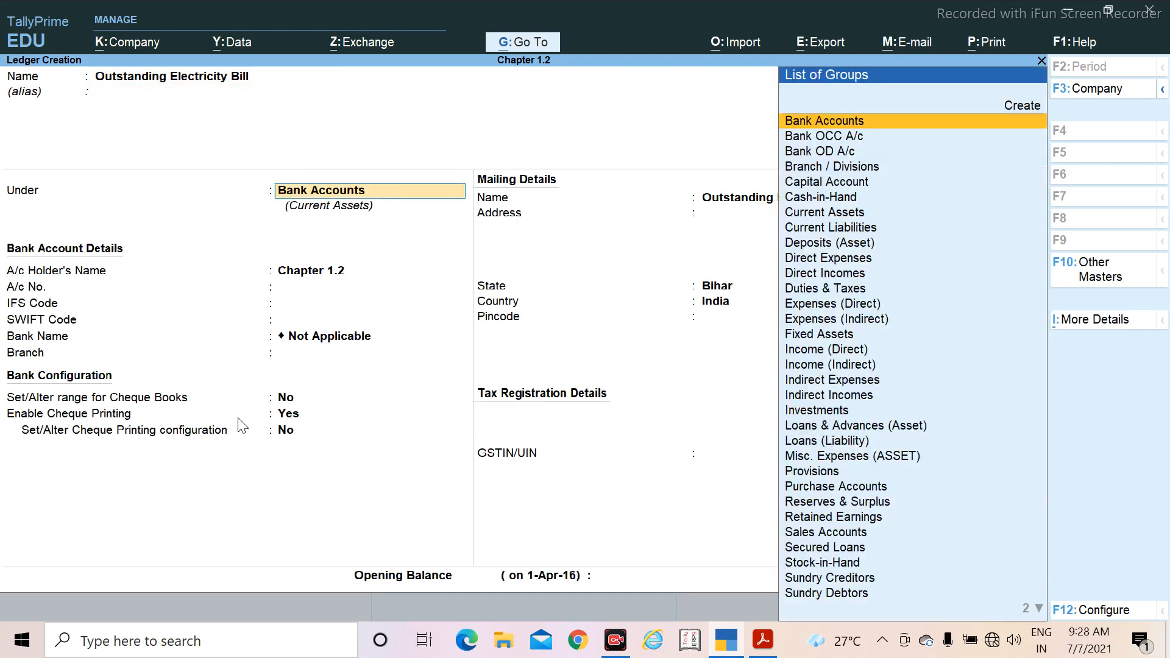
type("O")
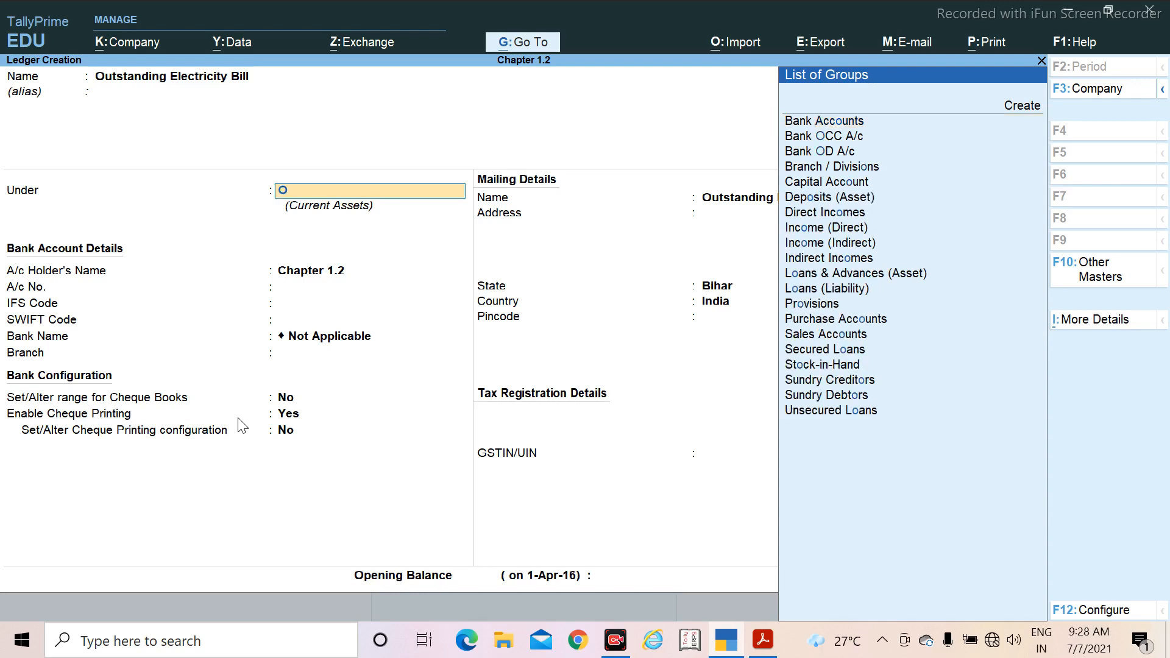
type("u")
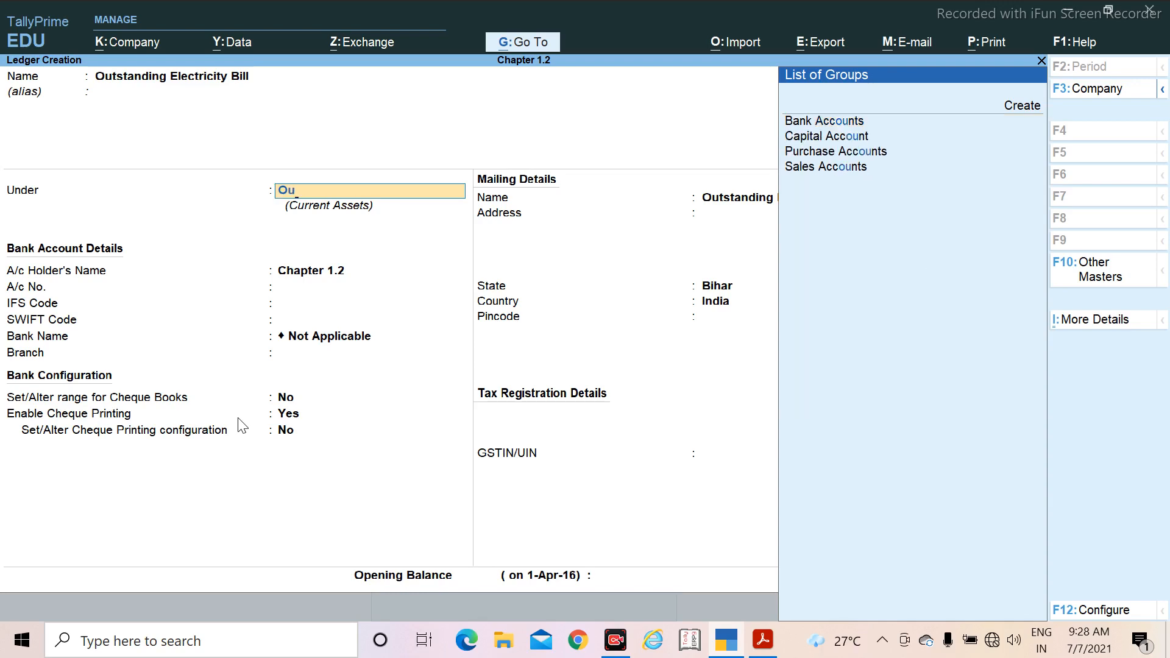
key("BackSpace")
key("BackSpace")
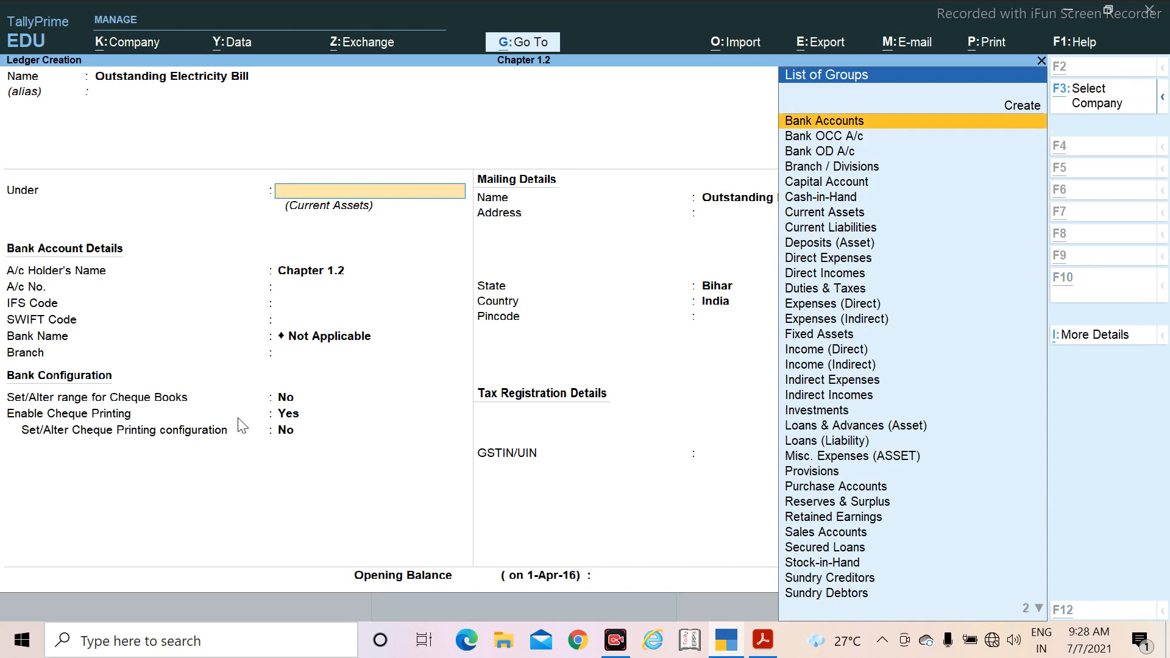
Step: Start a new account group from the ledger's group selection and name it Outstanding Expenses, without an alias
key("alt+c")
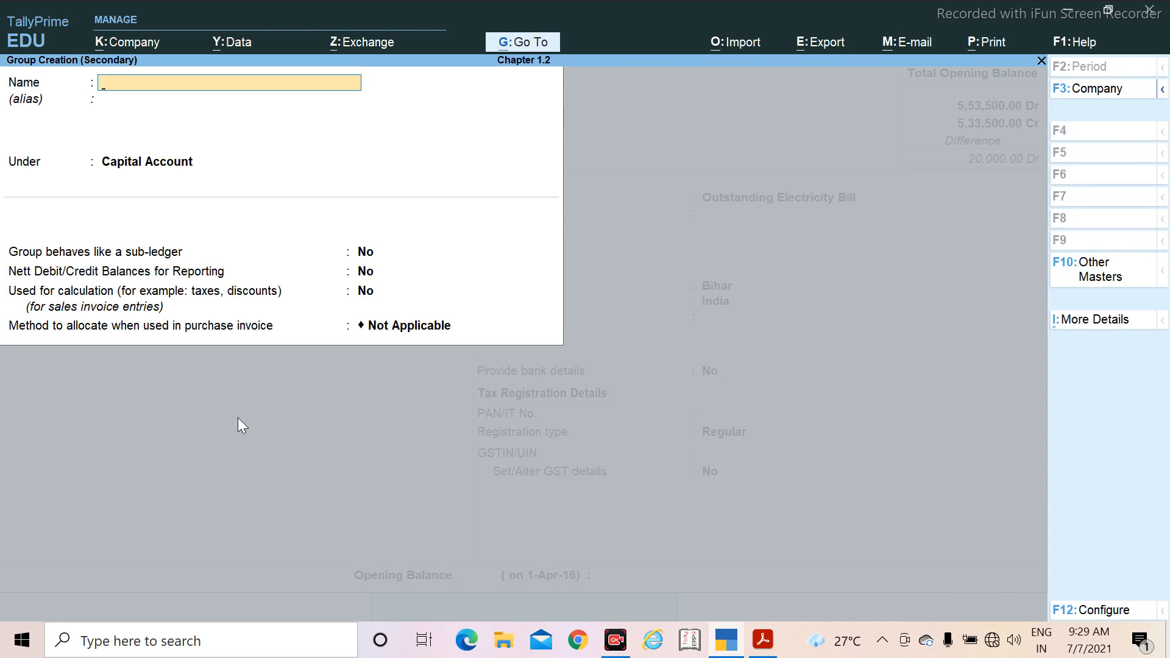
type("Outstanding ex")
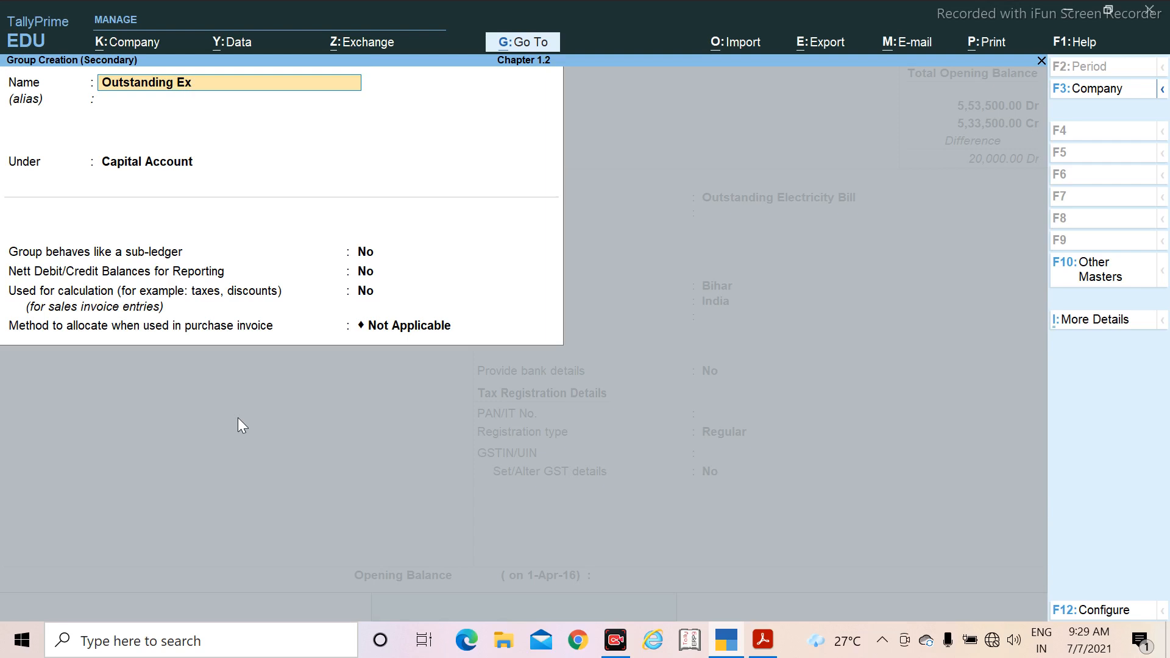
type("penses")
key("Return")
key("Return")
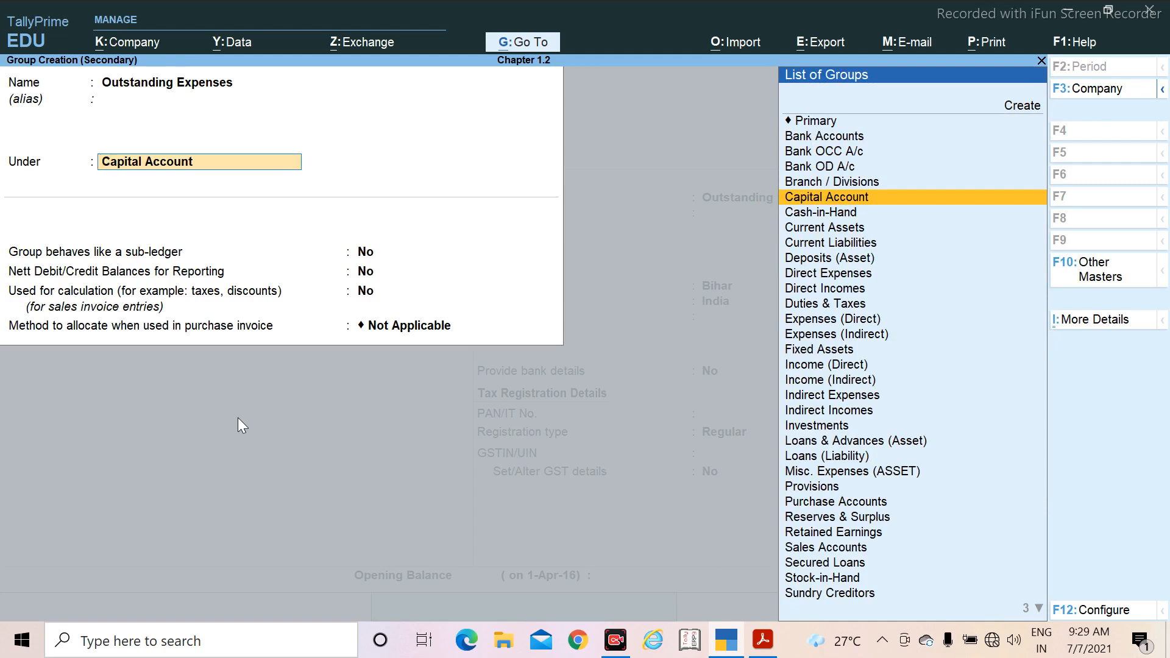
Step: Place the Outstanding Expenses group under Current Liabilities, keep its other default settings and save the group
type("Cu")
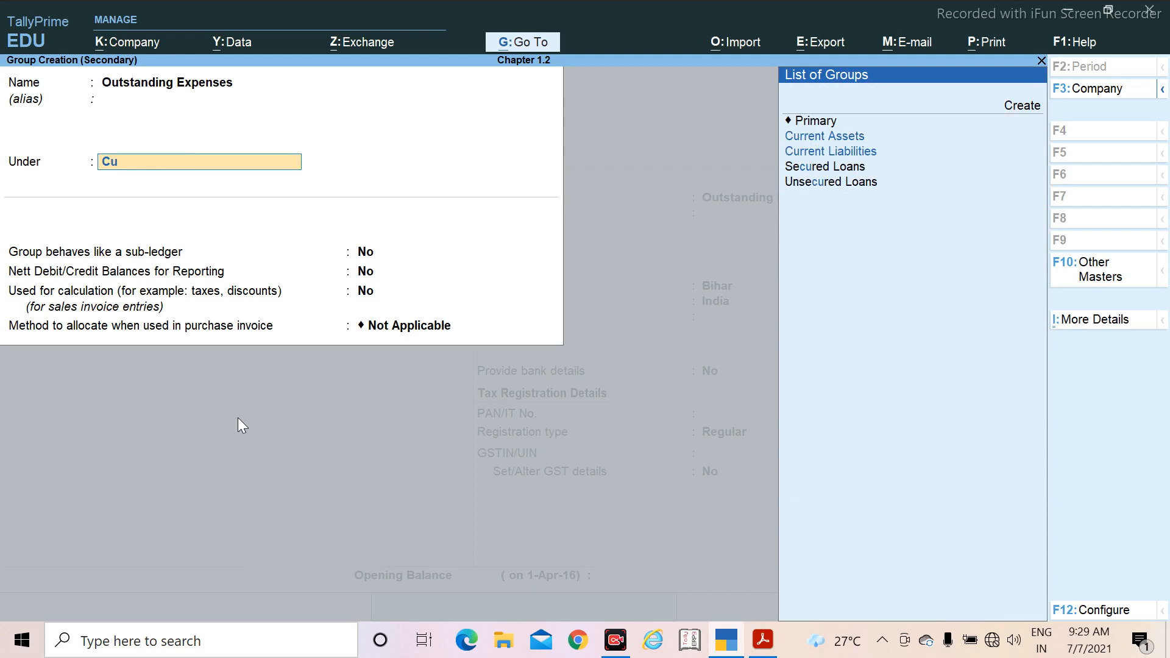
key("Down")
key("Return")
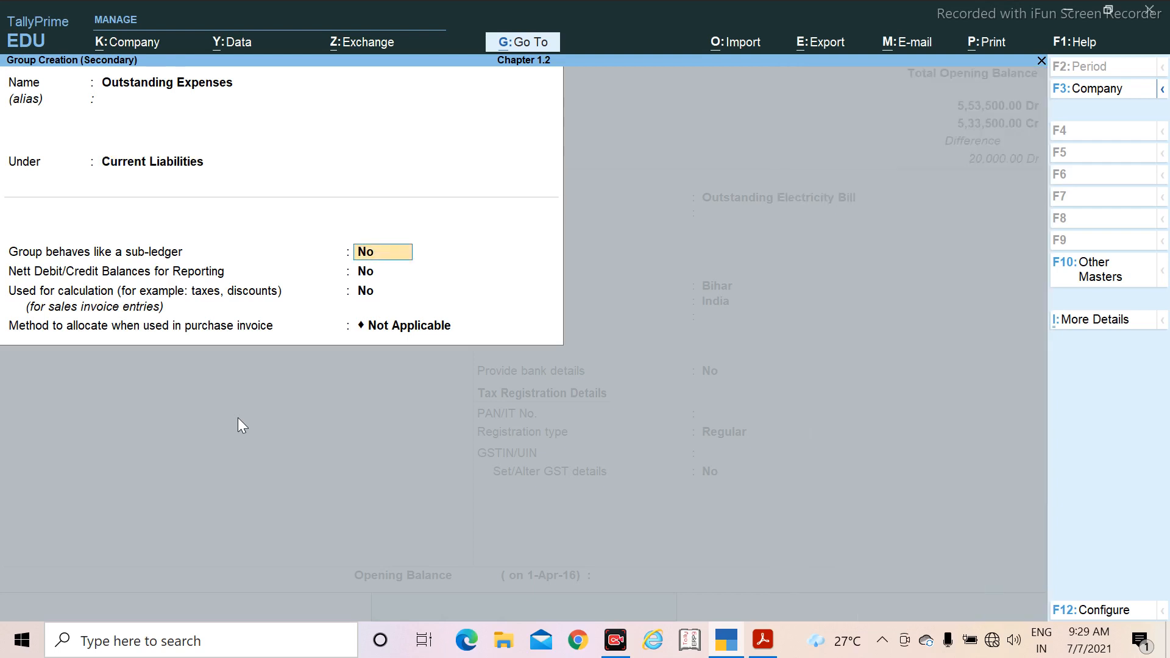
key("Return")
key("Return")
key("Return")
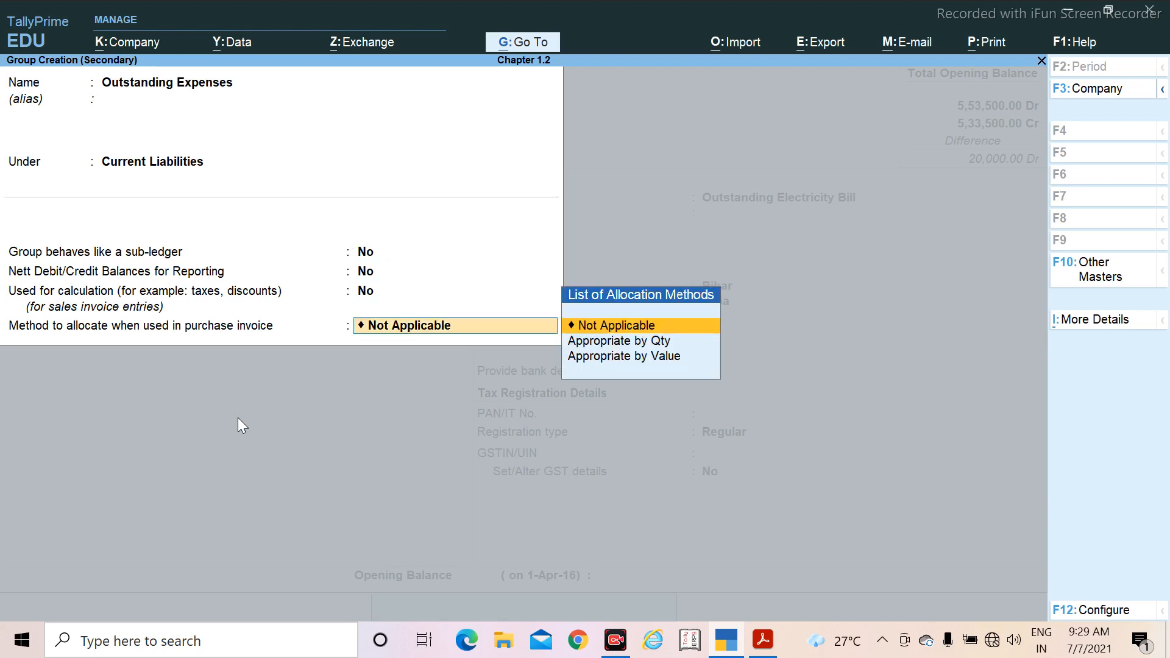
key("Return")
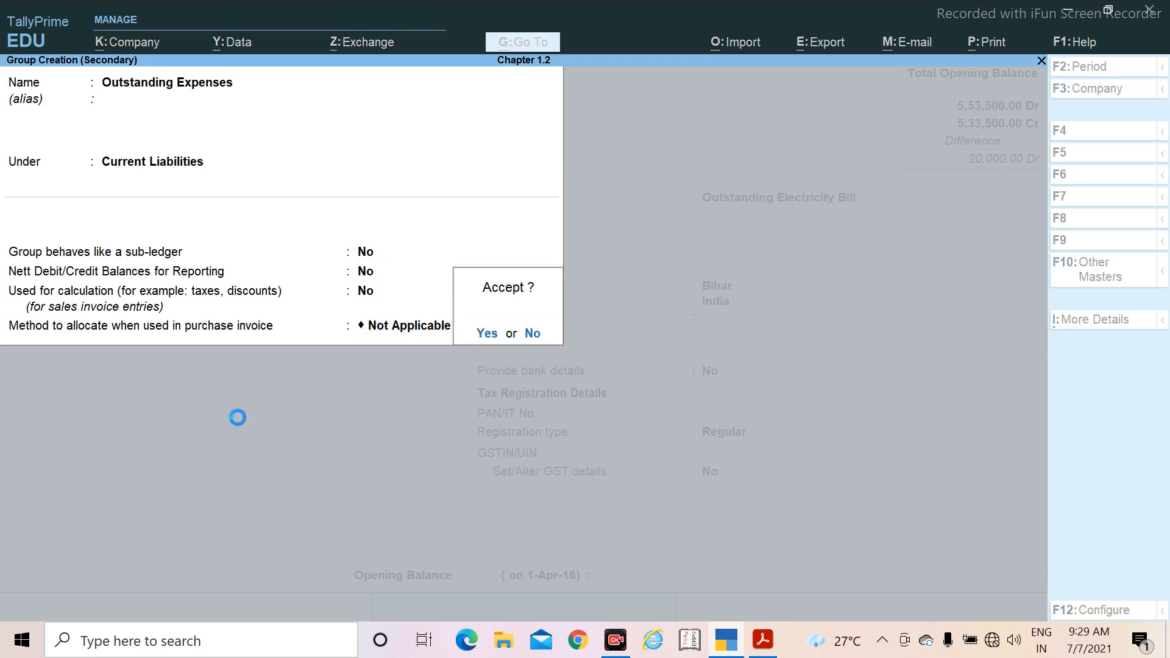
key("Return")
key("Return")
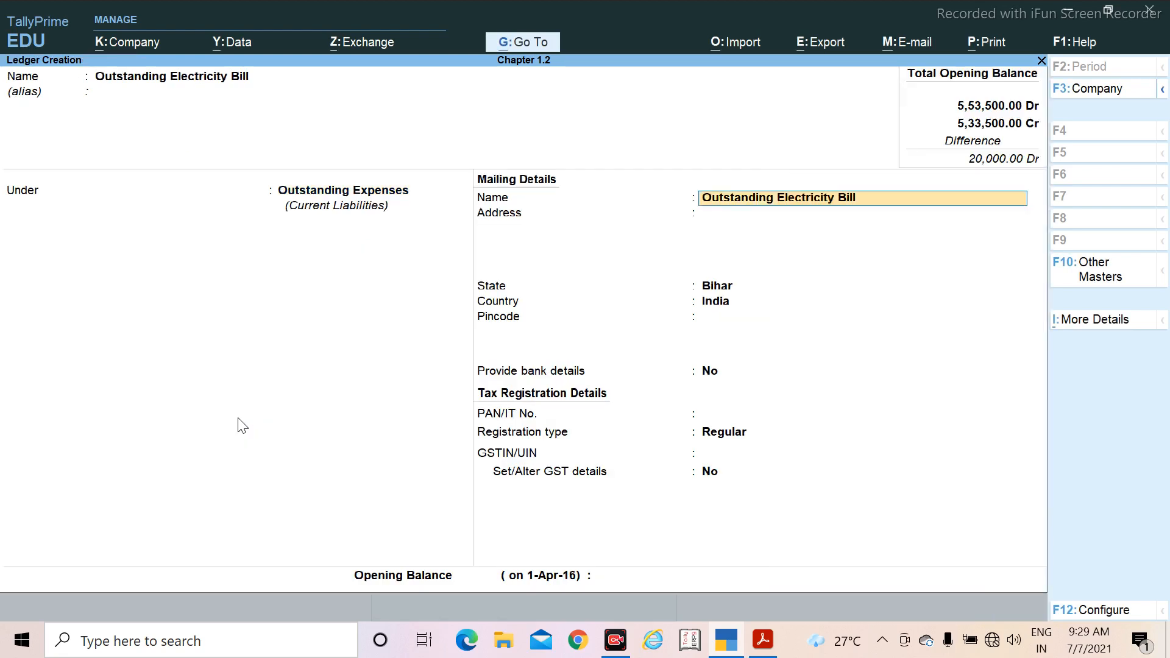
Step: Place Outstanding Electricity Bill under Outstanding Expenses and keep its default mailing, bank and tax registration details
key("Return")
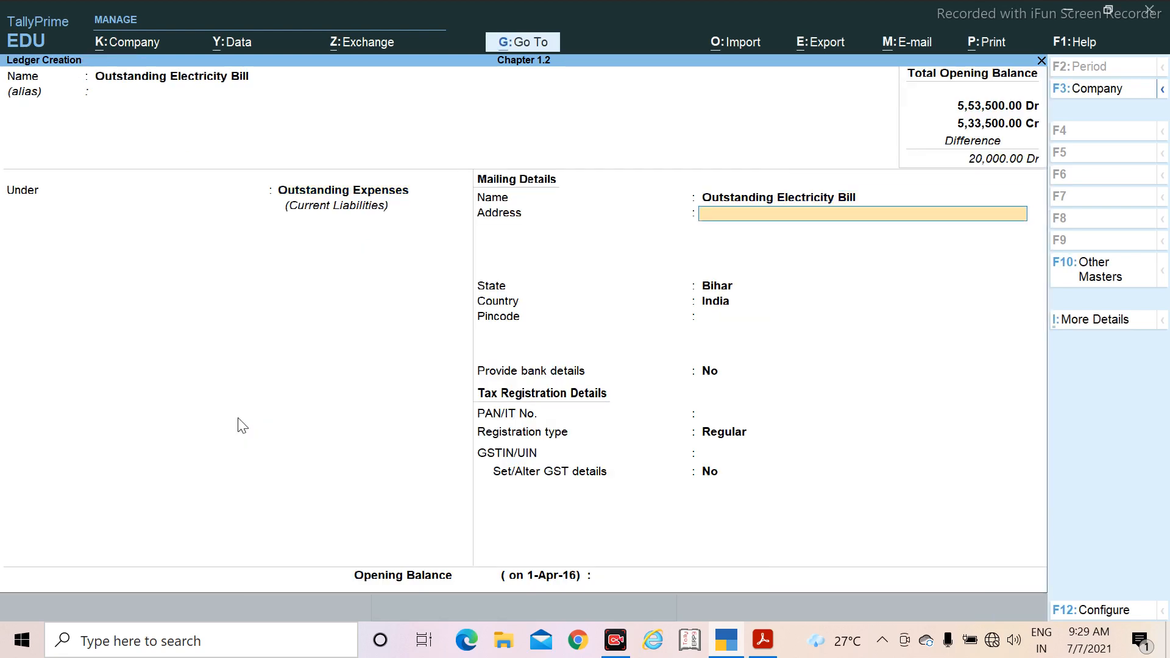
key("Return")
key("Return")
key("Return")
key("Return")
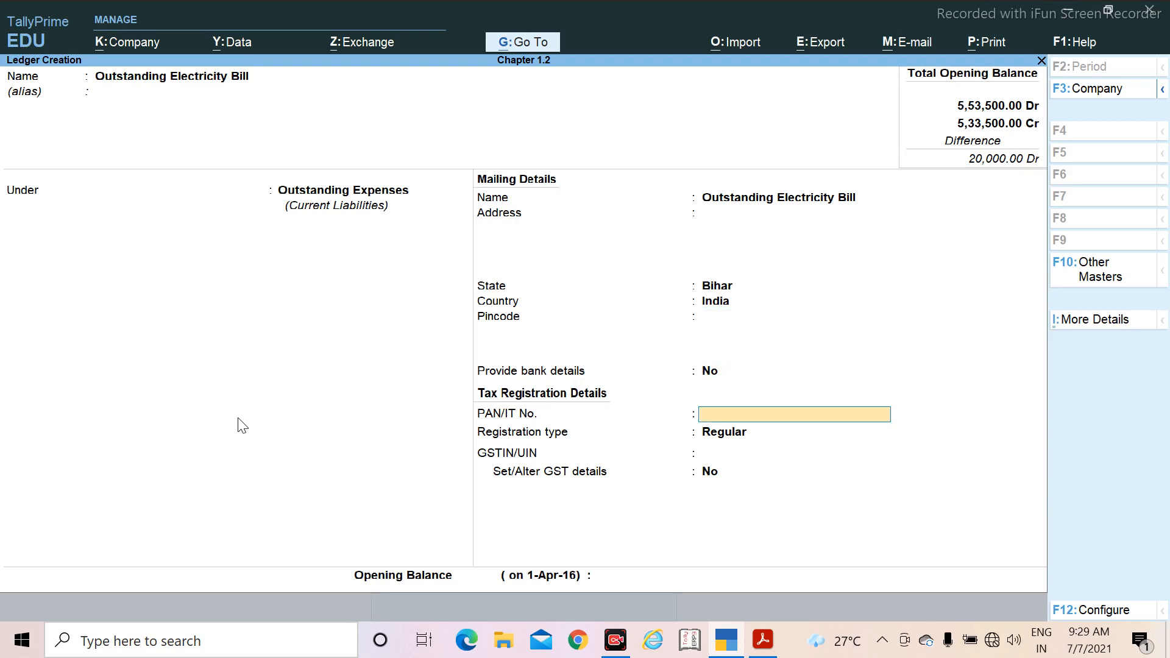
key("Return")
key("Return")
key("Return")
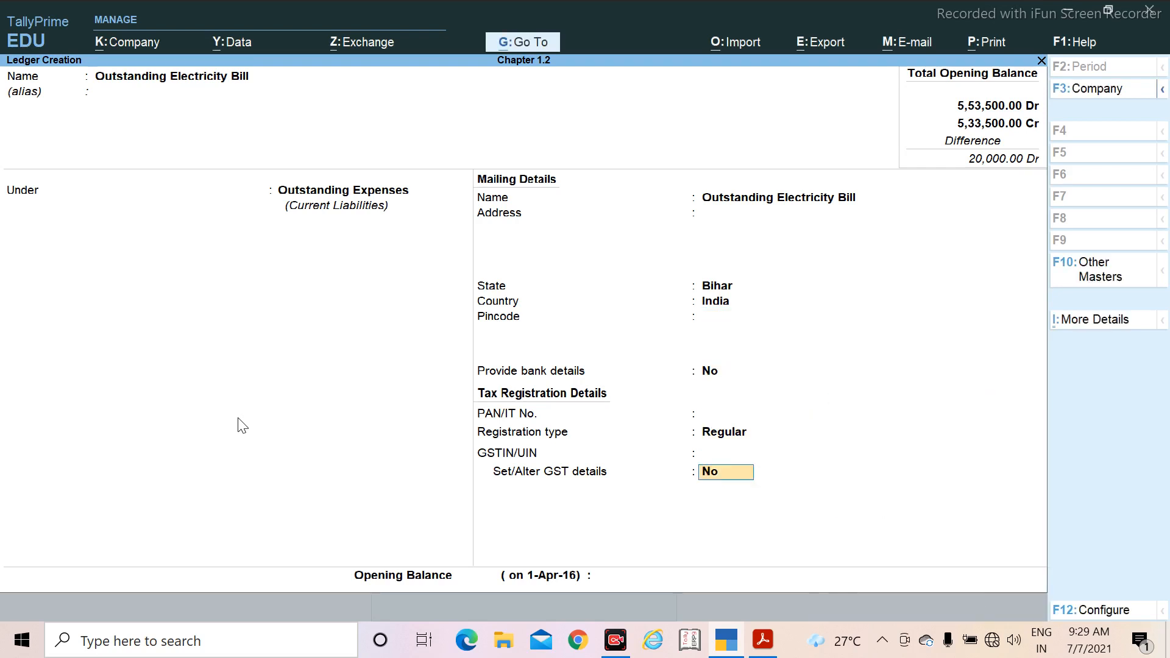
key("Return")
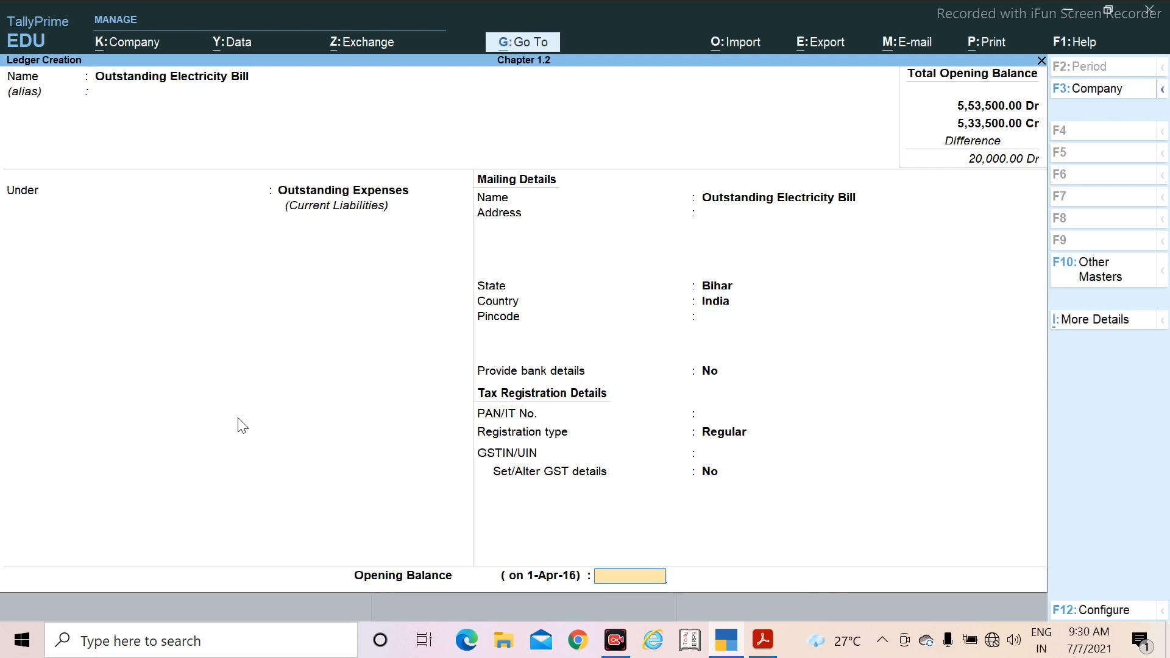
Step: Check Outstanding Electricity Bill's amount in the PDF, set its opening balance to 20,600 Cr and save the ledger
key("alt+Tab")
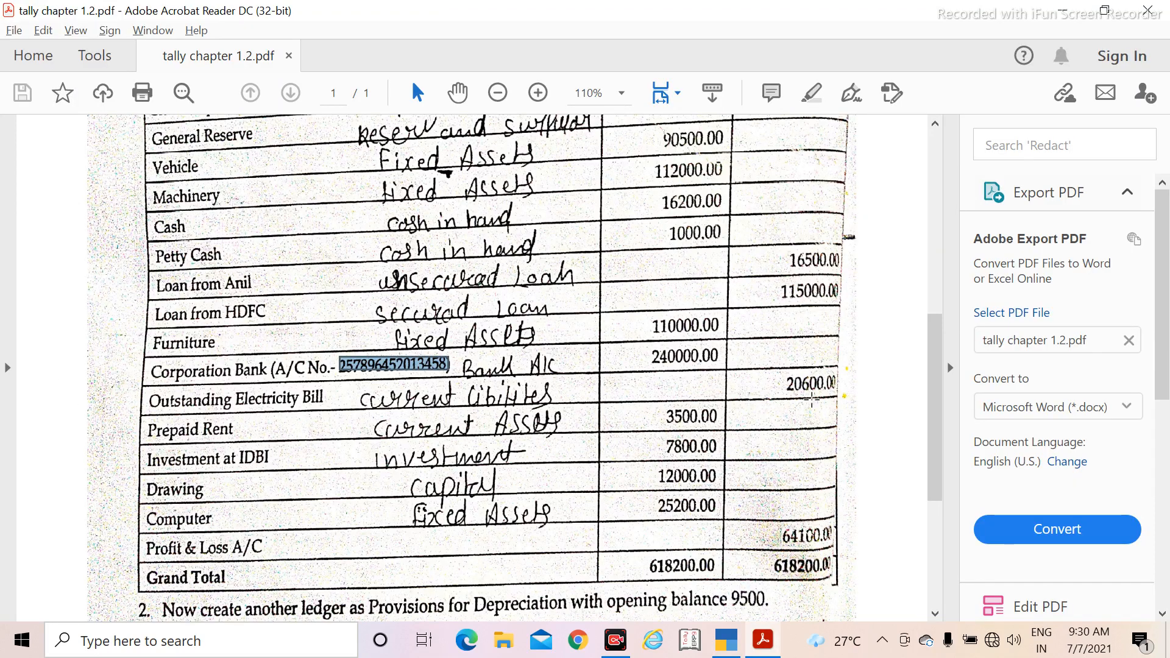
key("alt+Tab")
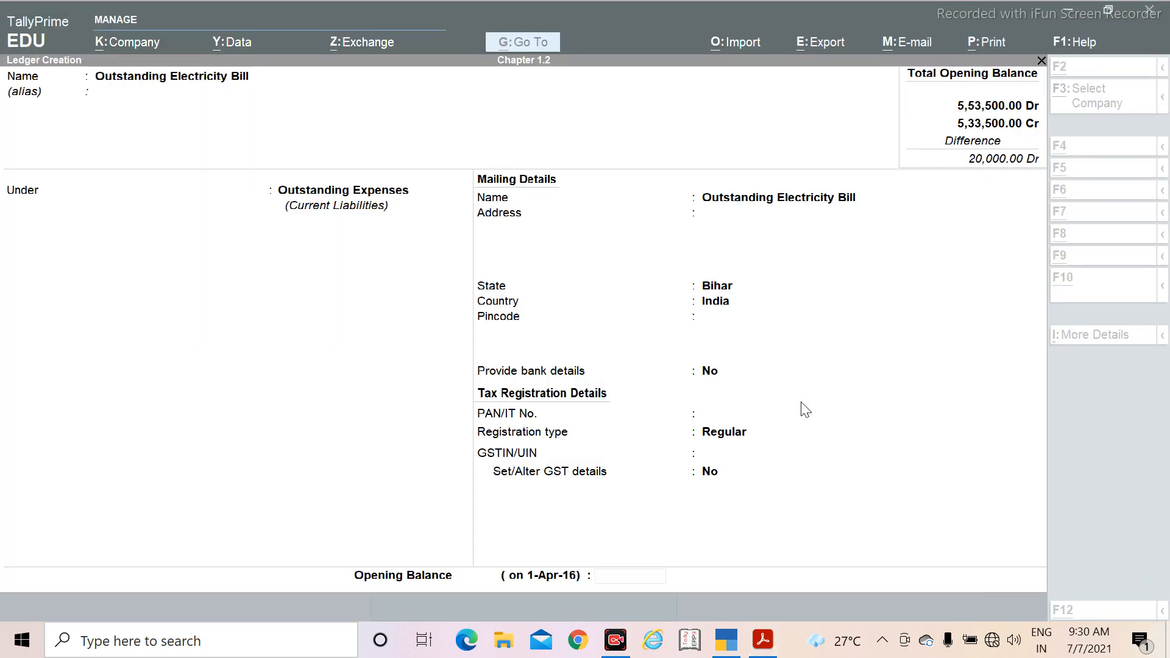
type("2")
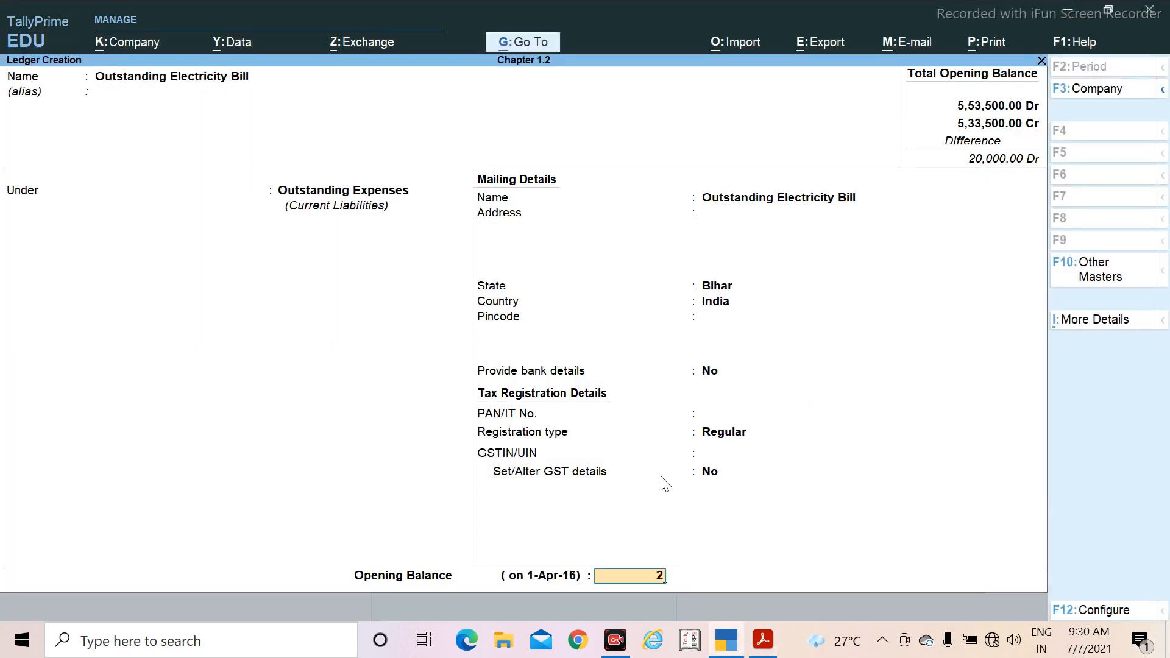
type("0600")
key("Return")
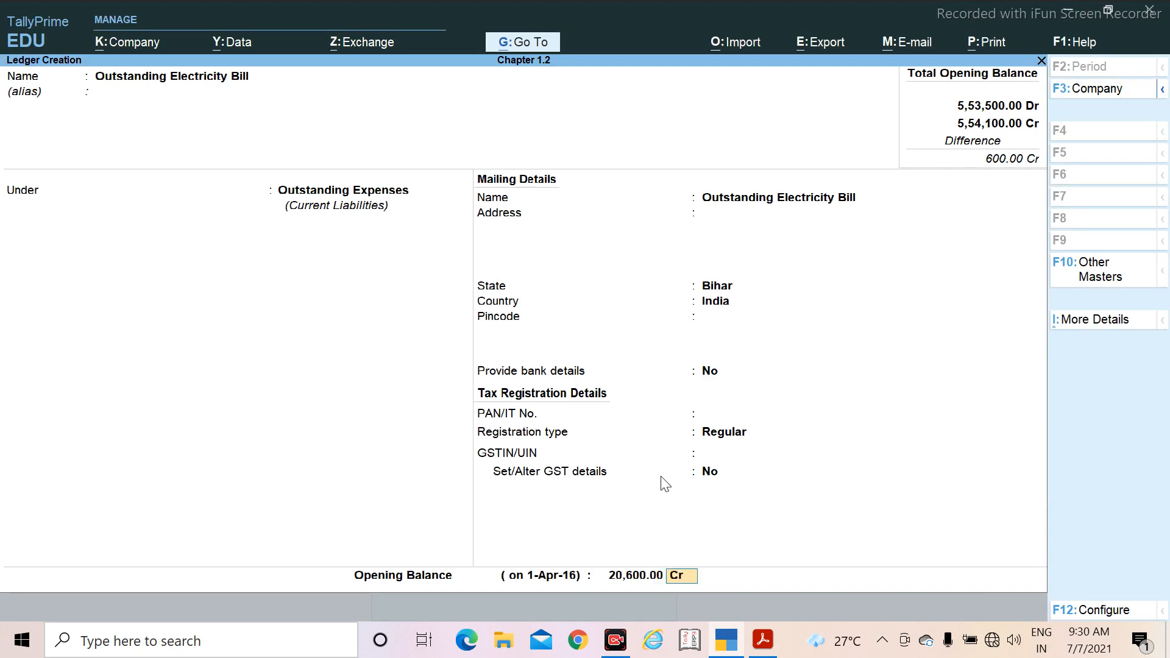
key("Return")
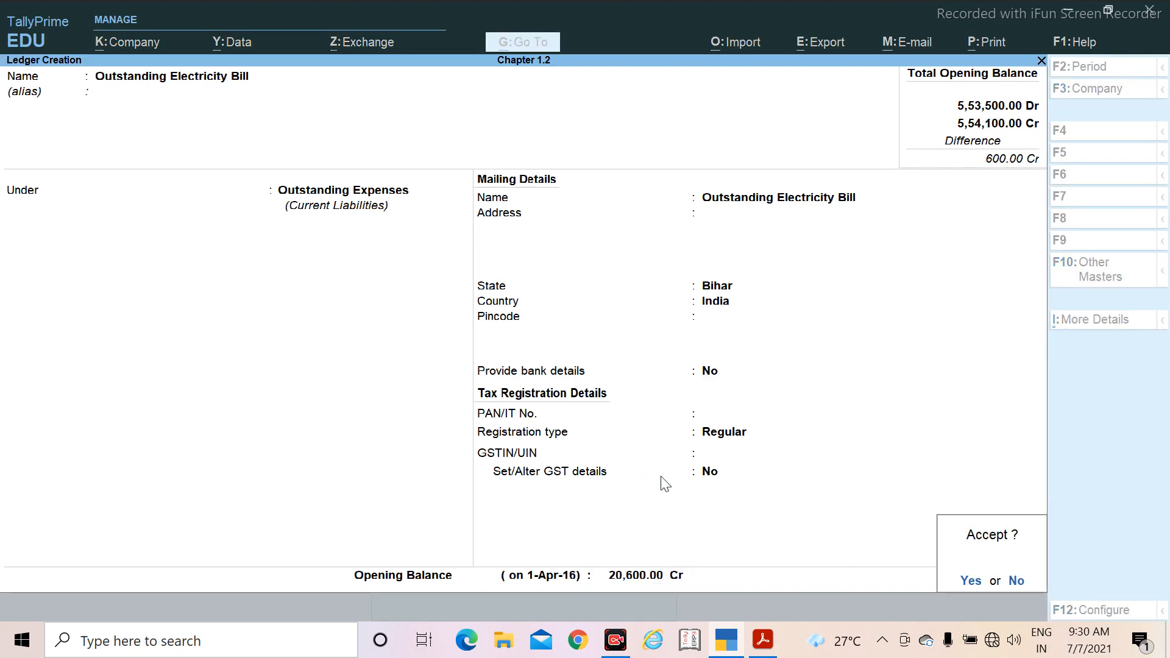
key("Return")
Step: Check the next ledger in the PDF and name the new ledger Prepaid Rent, leaving its alias blank
key("alt+Tab")
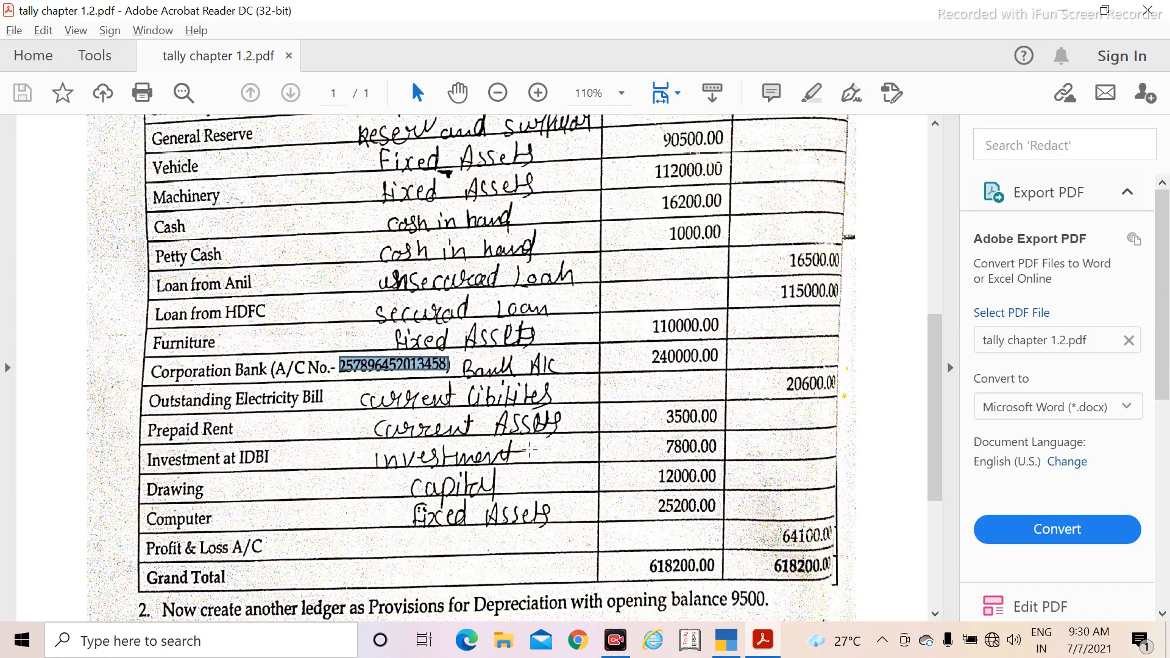
scroll(166, 417, "down", 1)
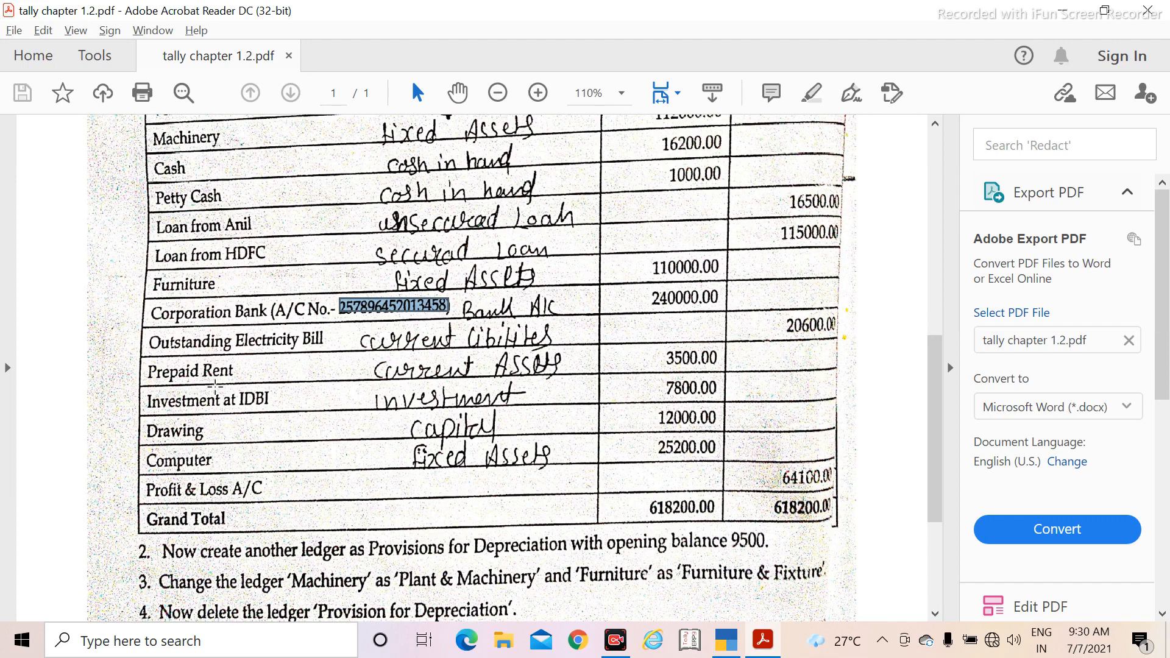
key("alt+Tab")
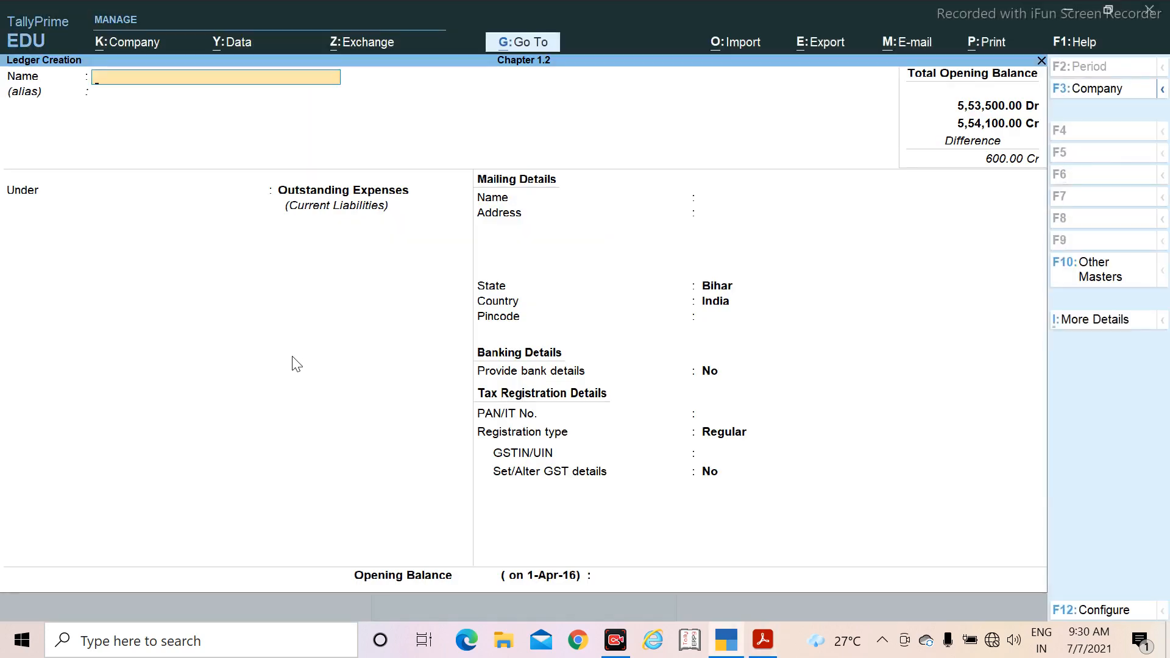
type("Prepaid Ren")
key("Return")
key("Return")
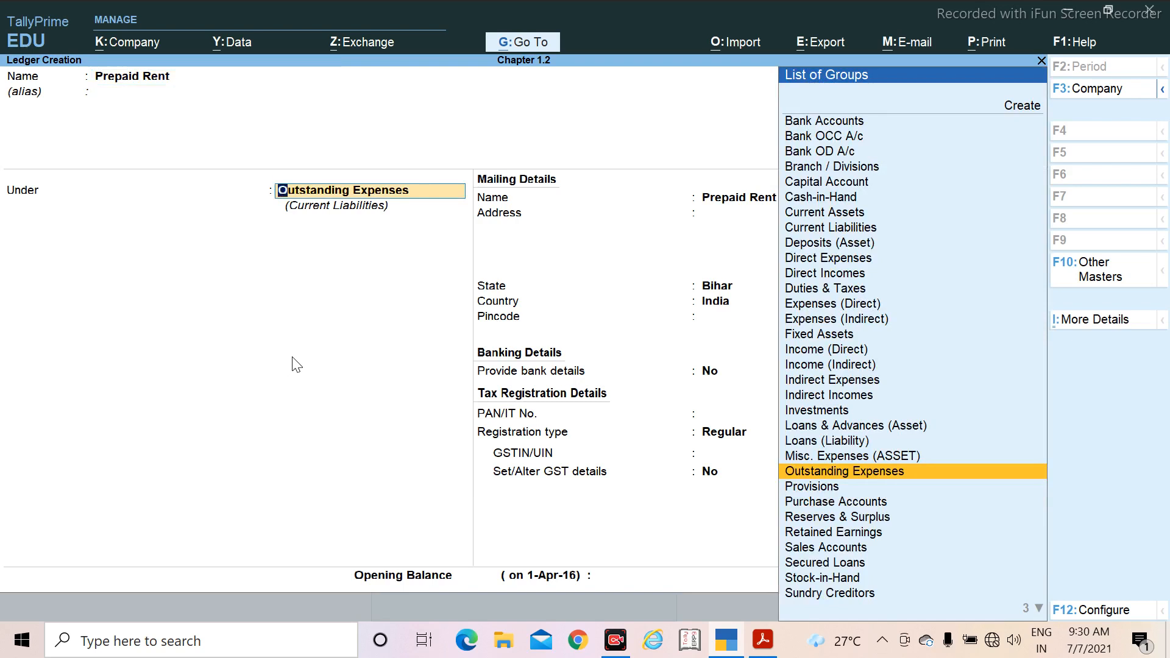
Step: Place the Prepaid Rent ledger under Current Assets and keep its assessable value calculation as Not Applicable
key("alt")
type("Cu")
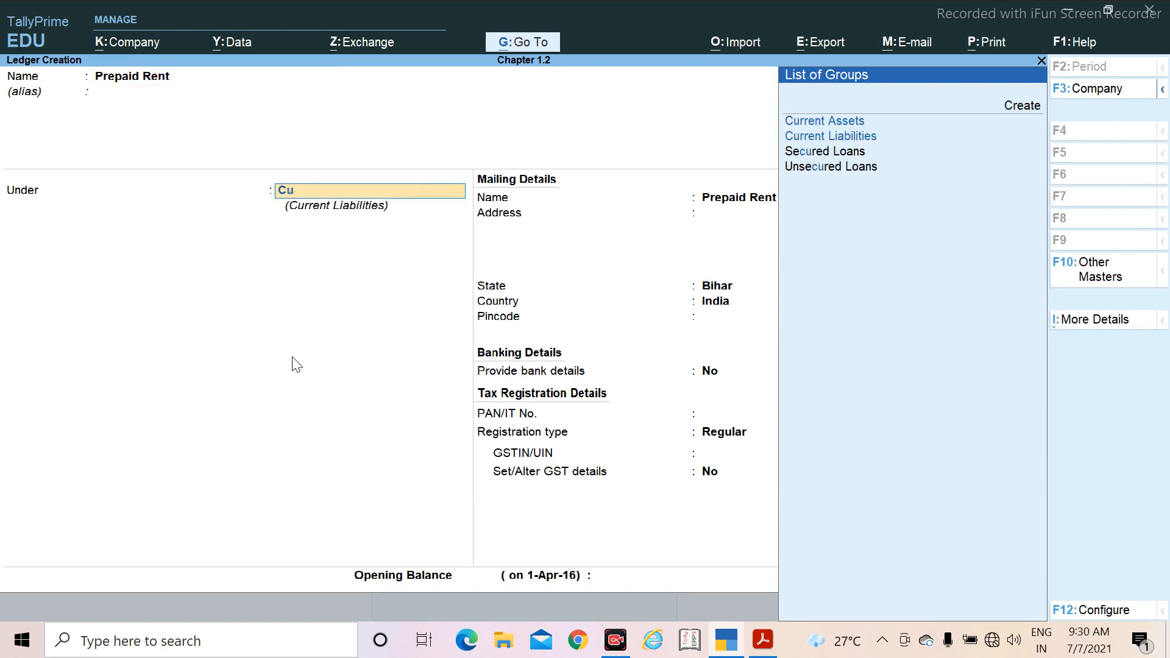
key("Up")
key("Return")
Step: Keep the Prepaid Rent ledger's default mailing, bank and tax registration details, with no bank details and Regular registration type
key("Return")
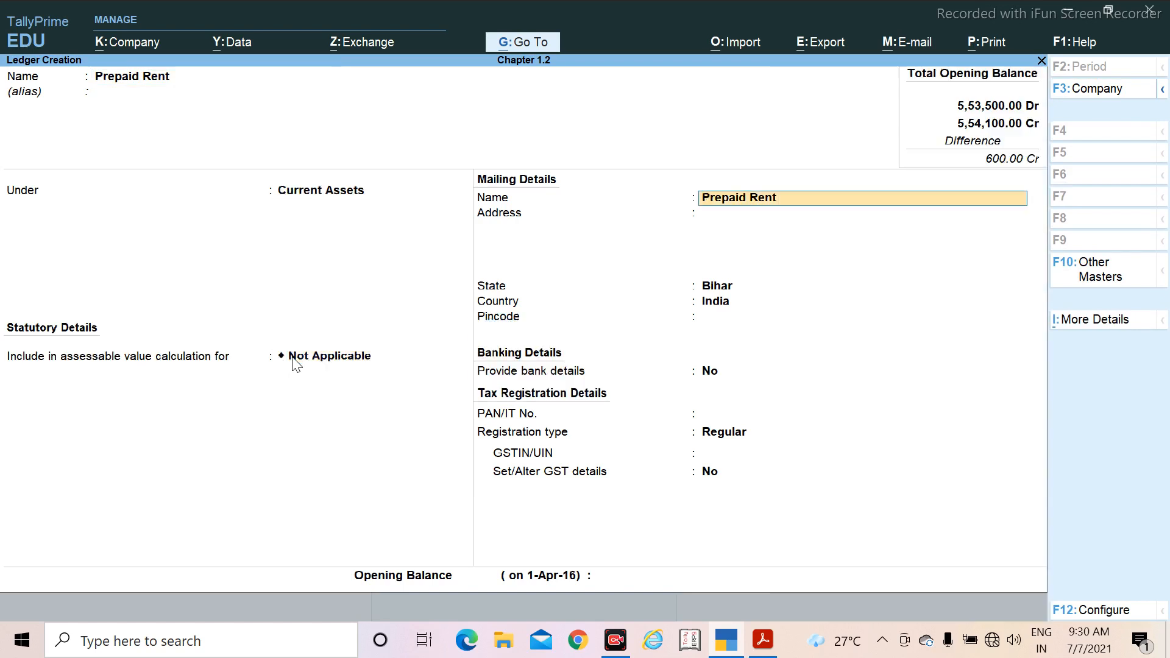
key("Return")
key("Return")
key("Return")
key("Return")
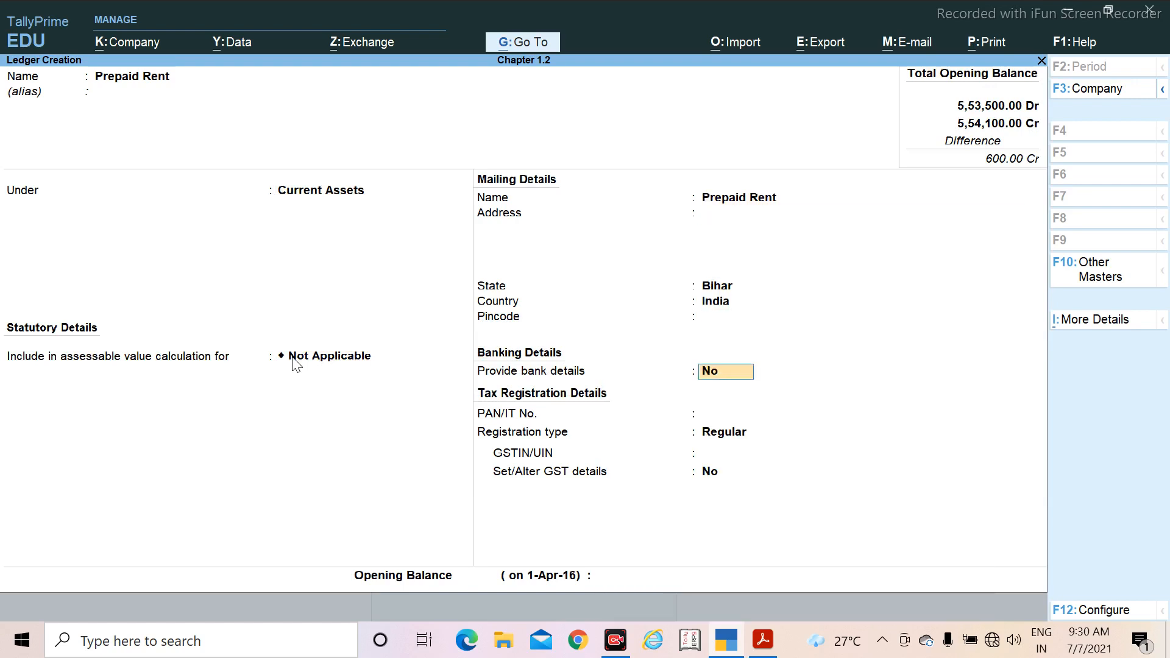
key("Return")
key("Return")
key("Return")
key("Return")
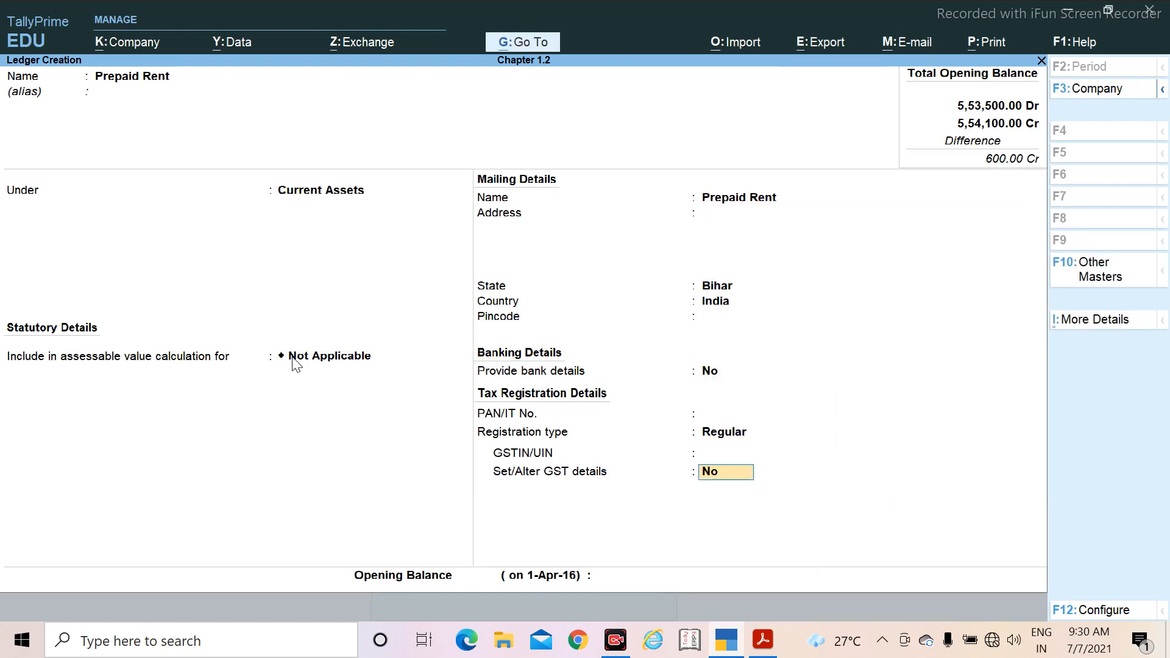
key("Return")
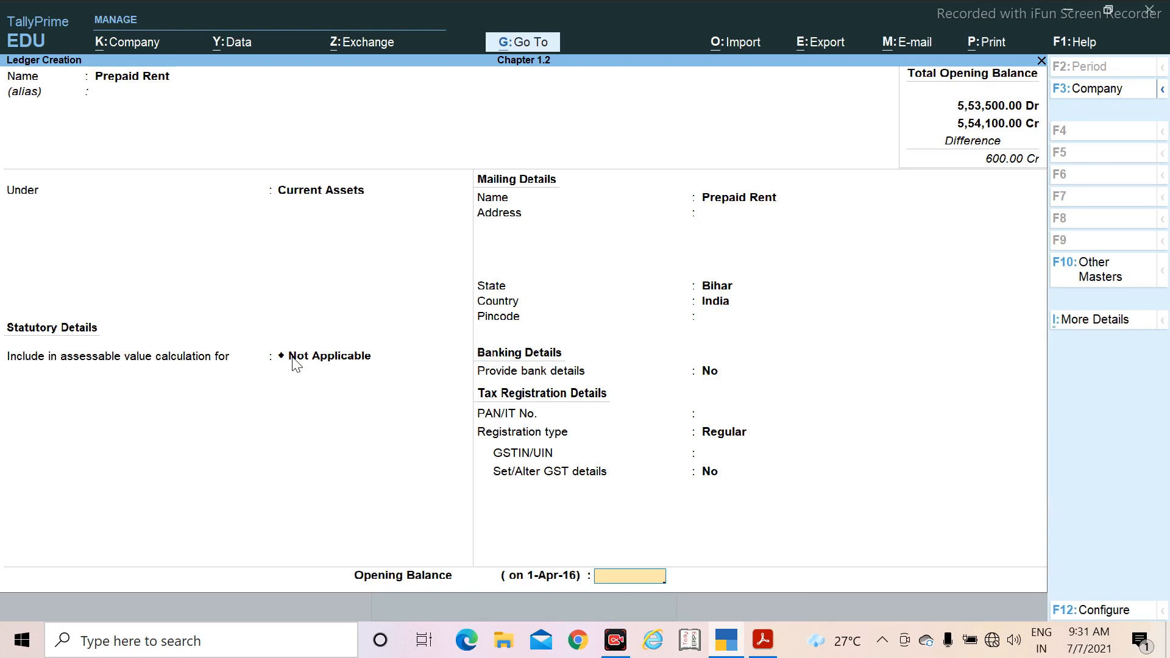
Step: Check Prepaid Rent's amount in the PDF, set its opening balance to 3,500 Dr and save the ledger
key("alt+Tab")
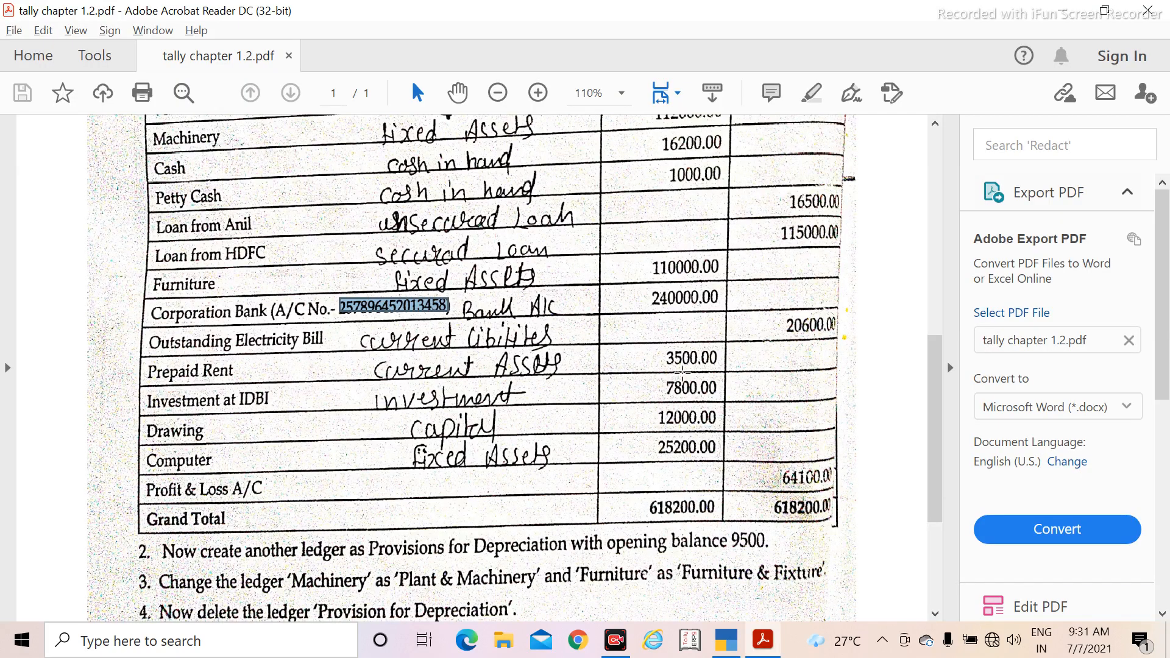
key("alt+Tab")
type("35")
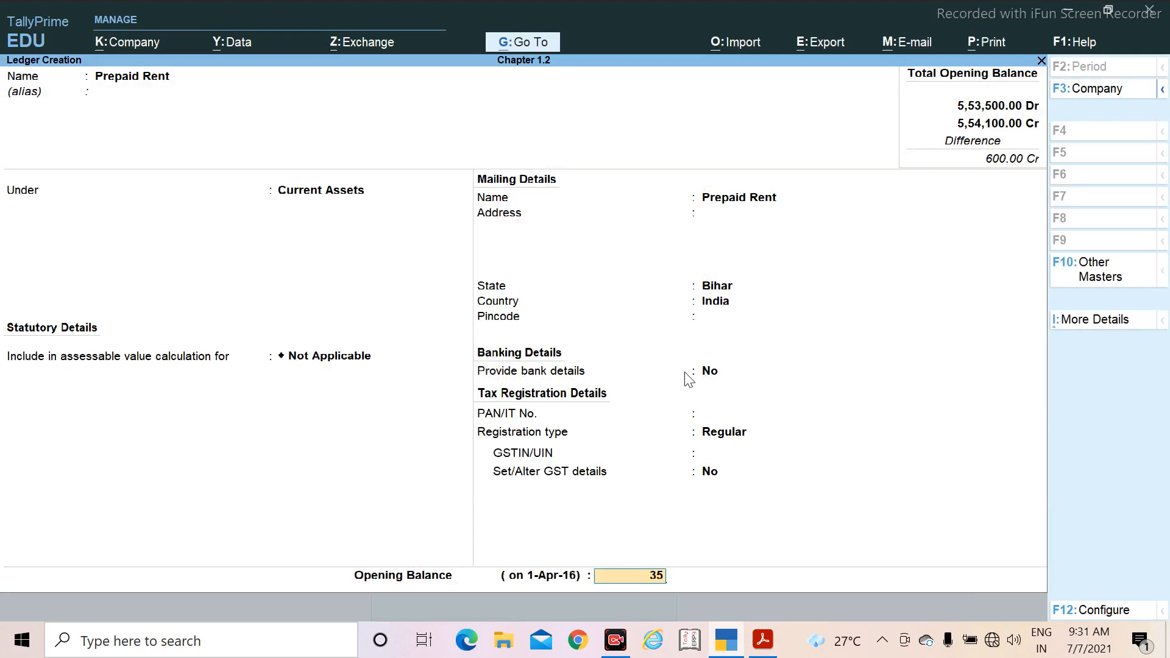
type("00")
key("Return")
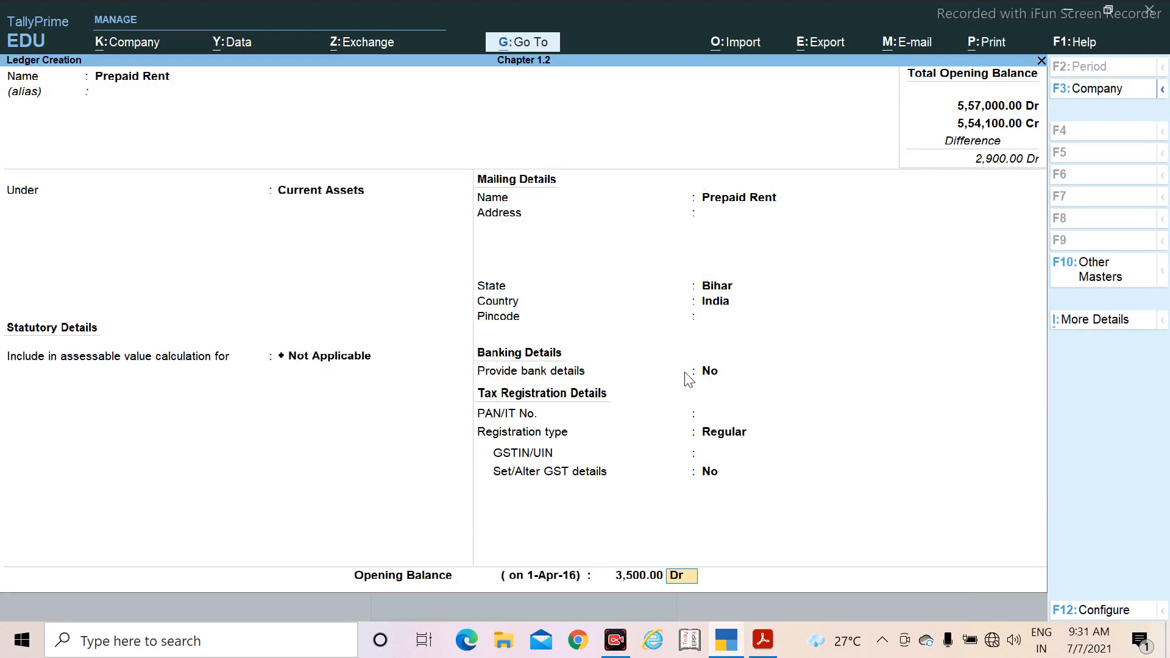
key("Return")
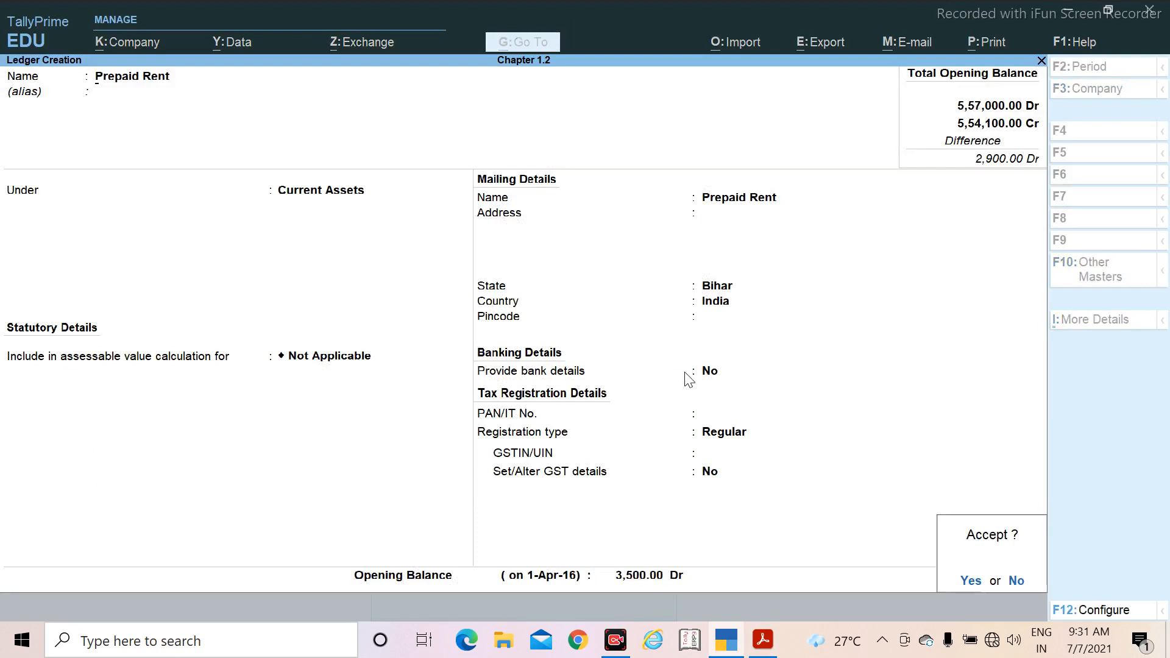
key("Return")
Step: Check the next ledger in the PDF's trial balance and name the new ledger Investment at IDBI
key("alt+Tab")
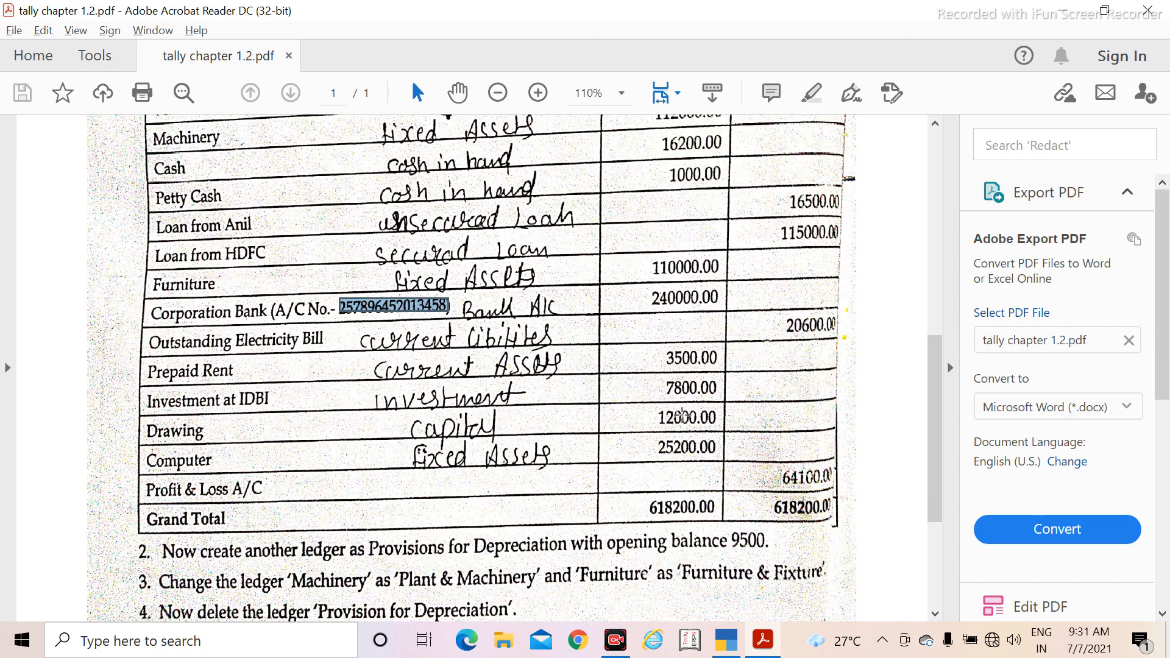
key("alt+Tab")
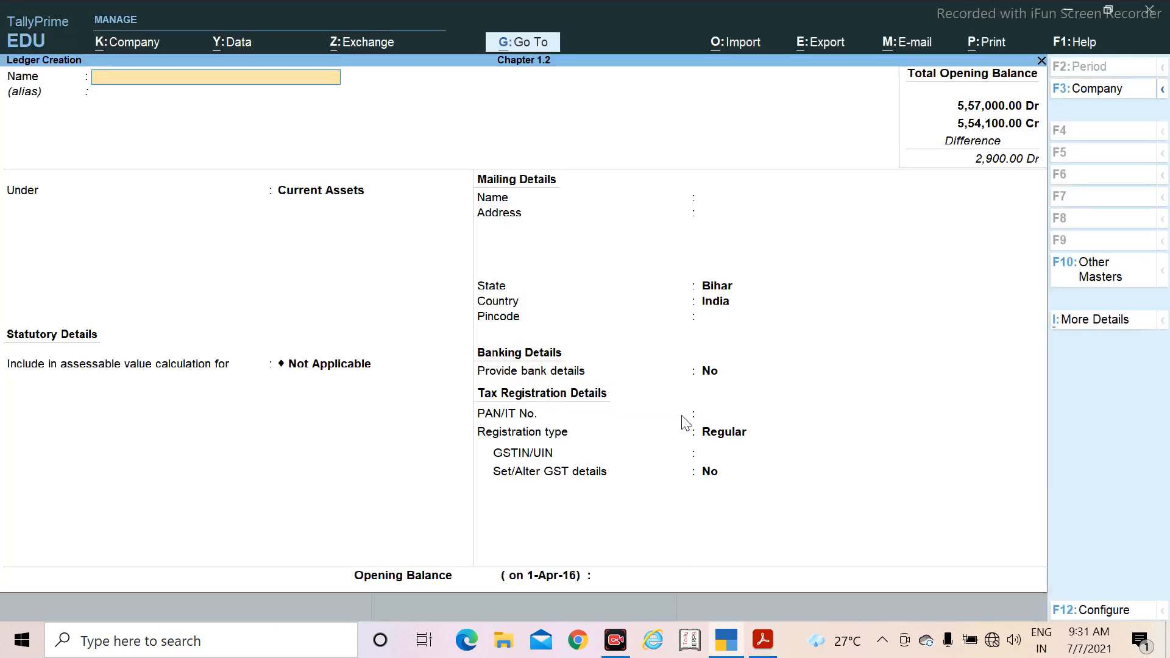
type("Investment at ID")
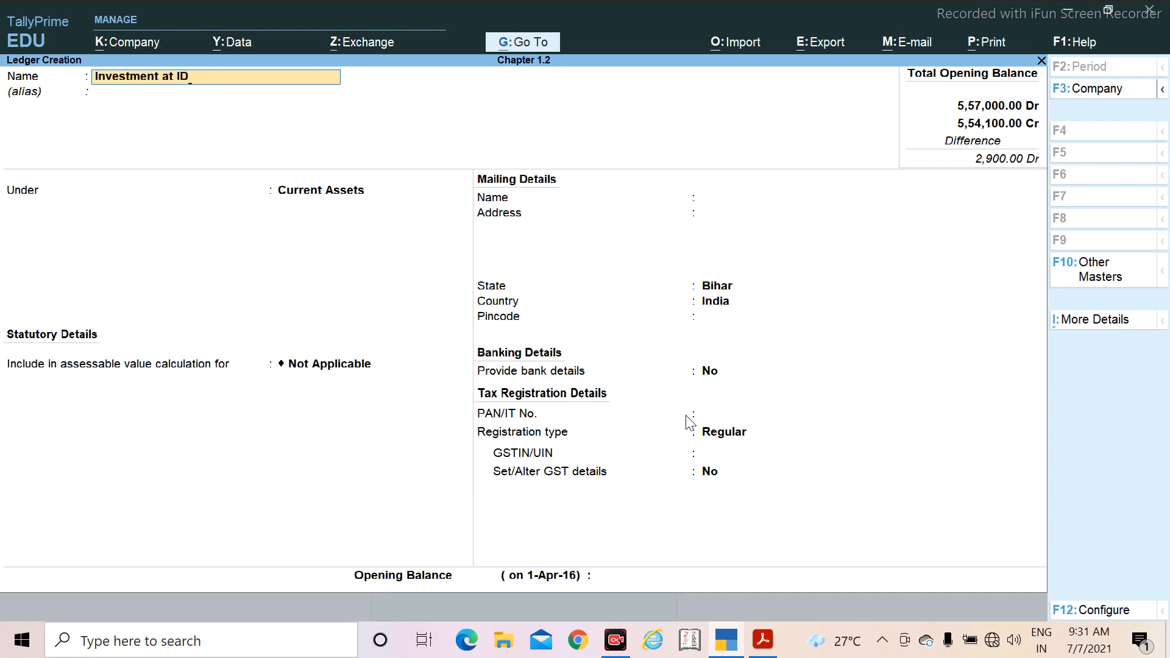
type("BI")
key("Return")
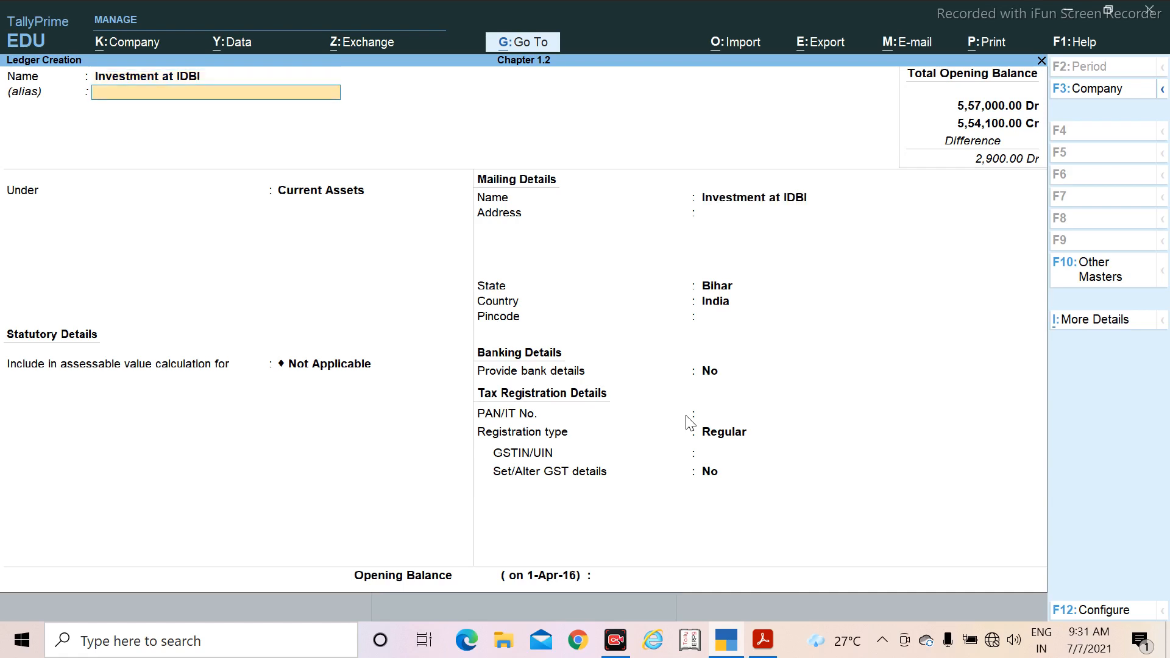
Step: Place Investment at IDBI under Investments, leaving its alias blank, and keep its default mailing, bank and tax registration details
type("In")
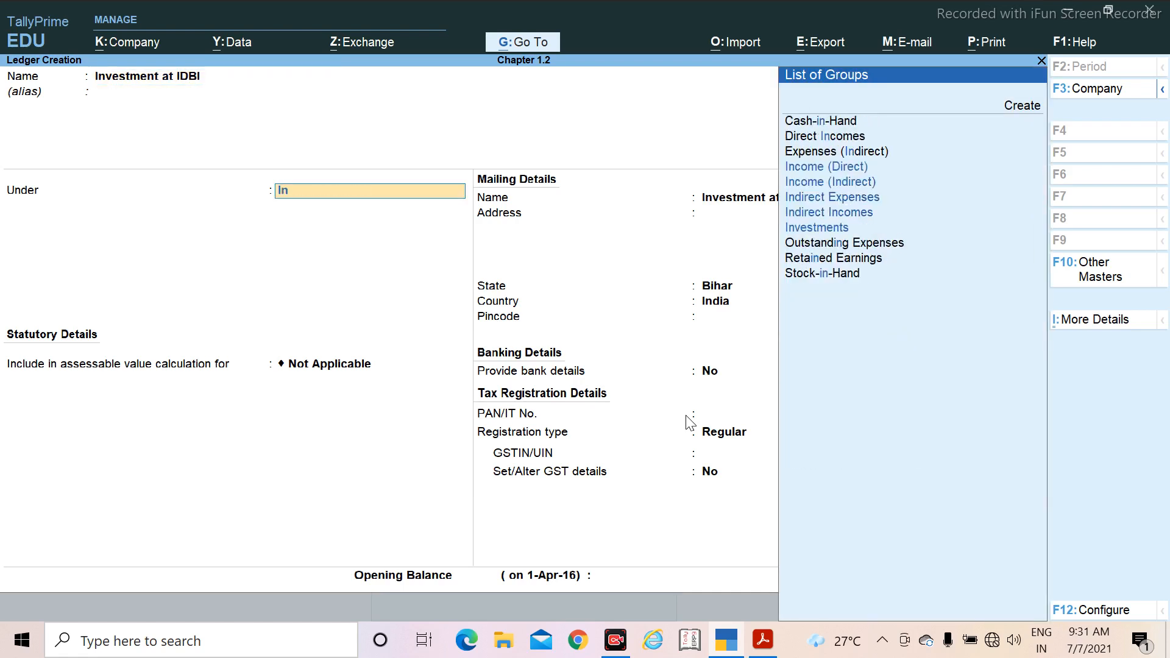
key("Down")
key("Down")
key("Down")
key("Down")
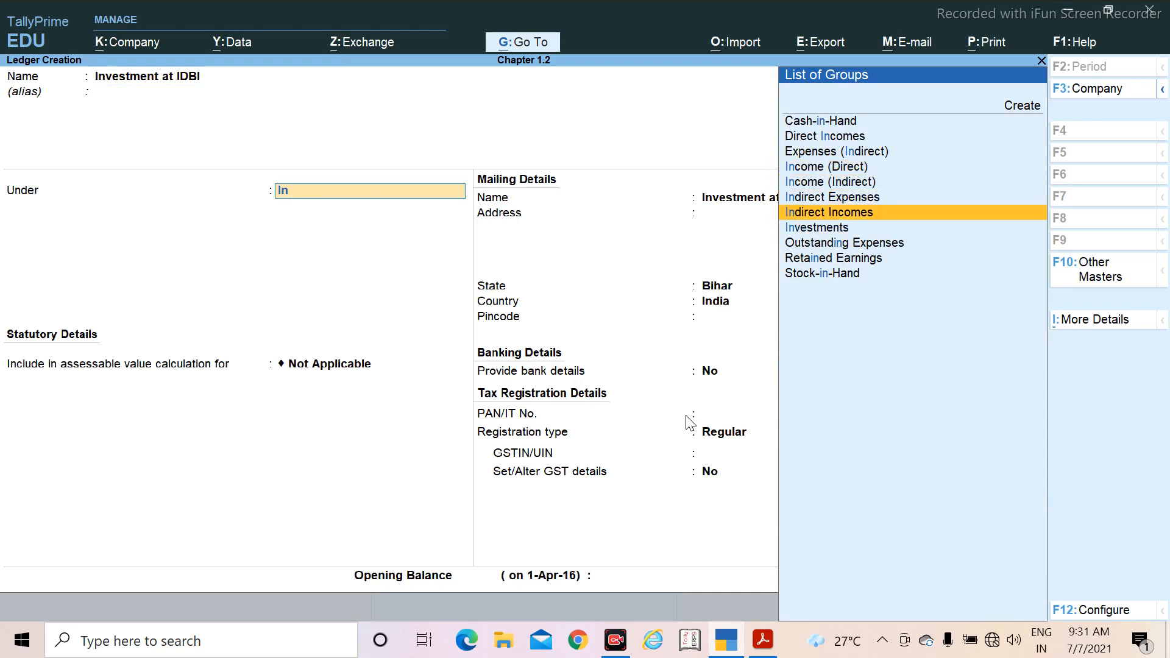
key("Return")
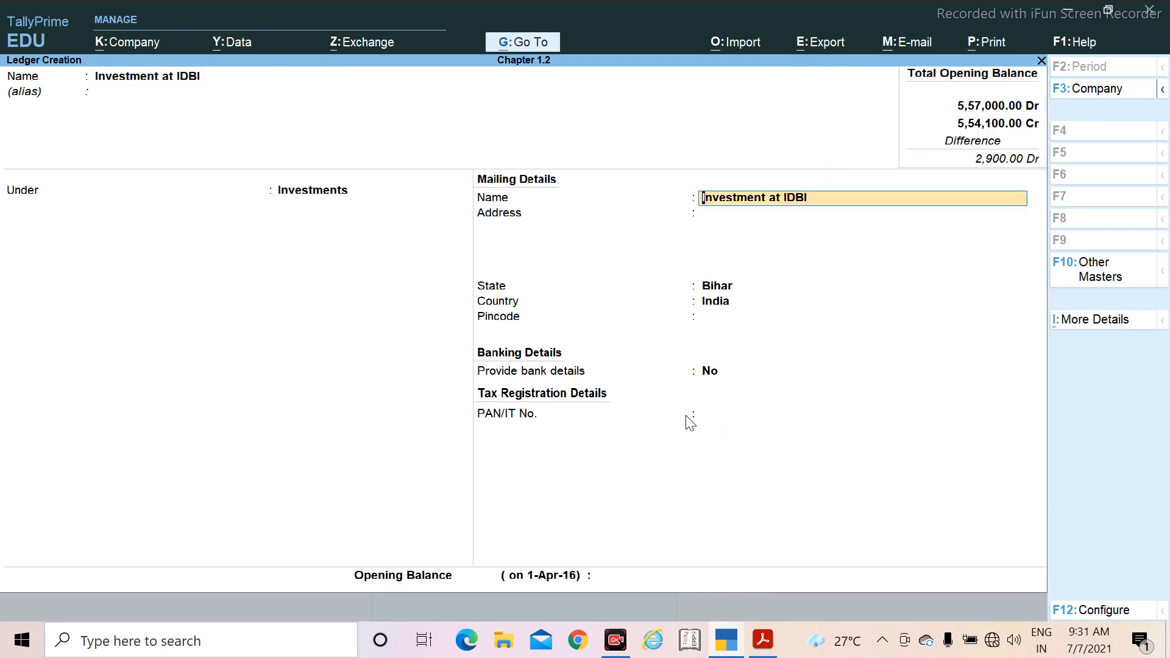
key("Return")
key("Return")
key("Return")
key("Return")
key("Return")
key("Return")
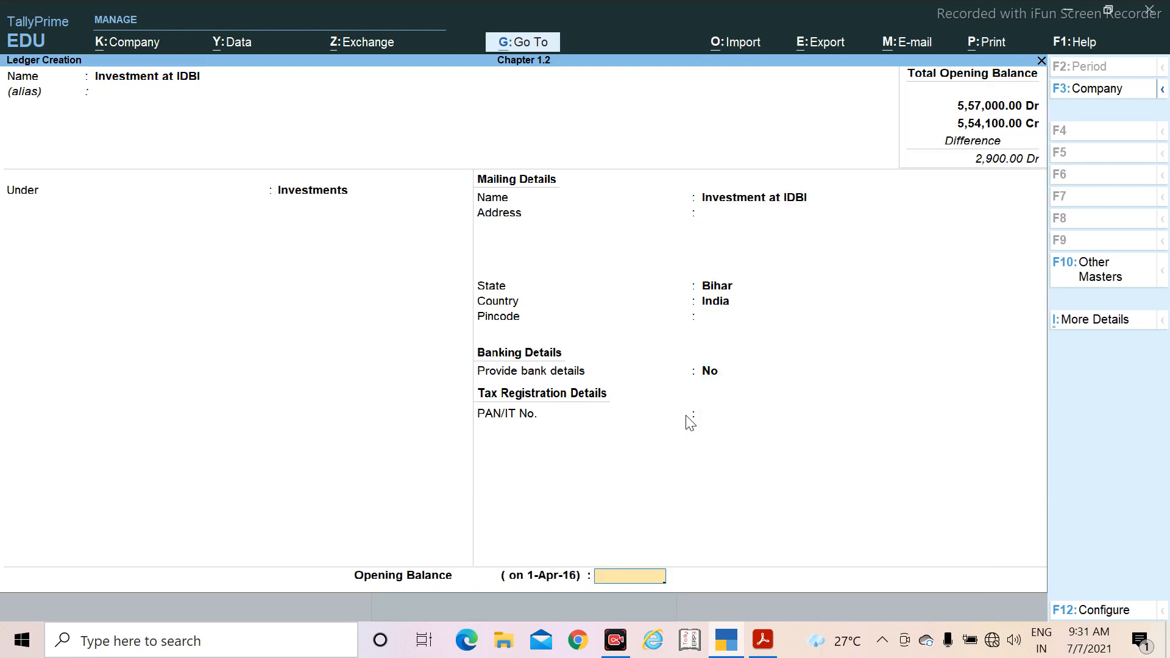
Step: Set Investment at IDBI's opening balance to 7,800 Dr and save the ledger
type("7800")
key("Return")
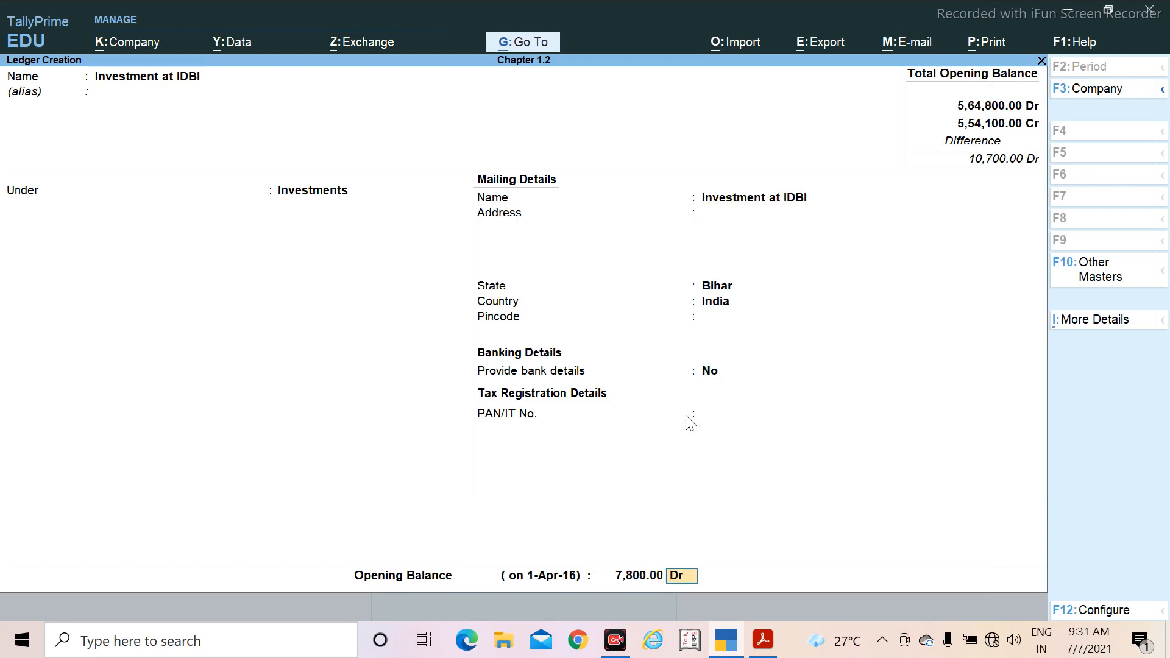
key("Return")
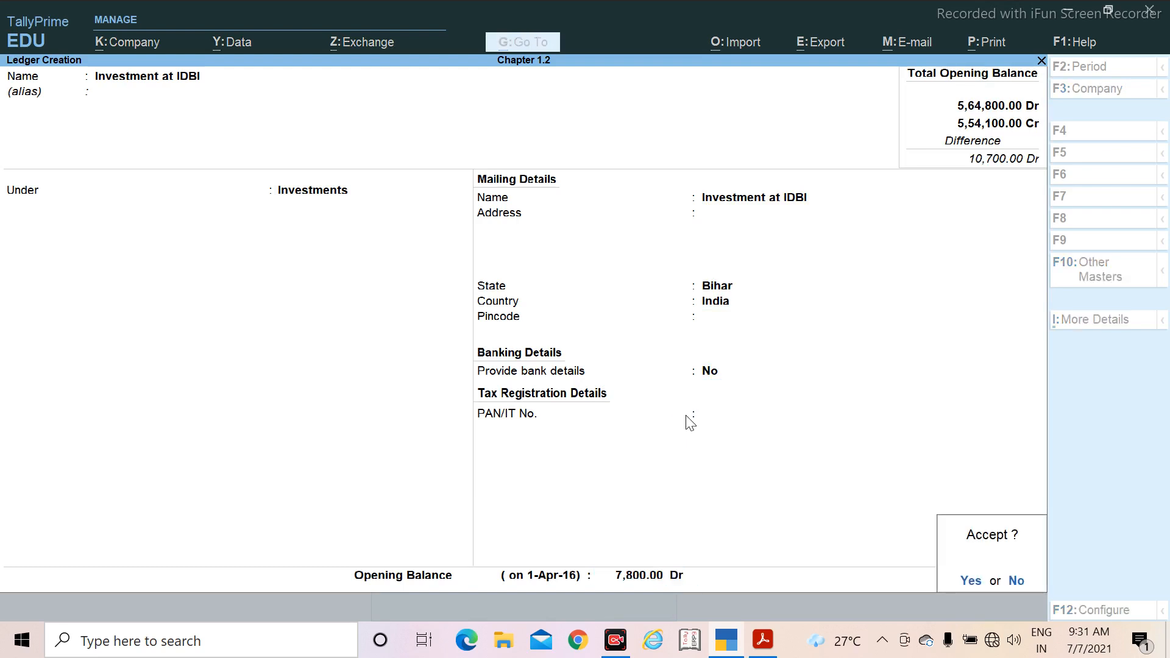
key("Return")
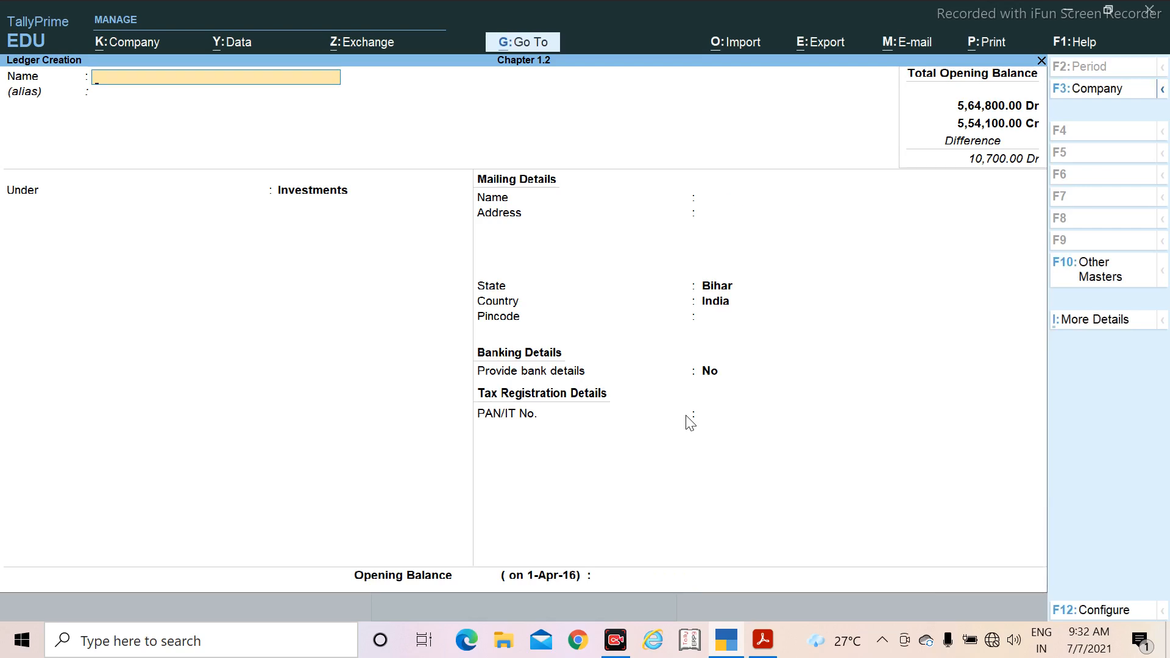
Step: Check the PDF's trial balance for the ledger that follows Investment at IDBI
key("alt+Tab")
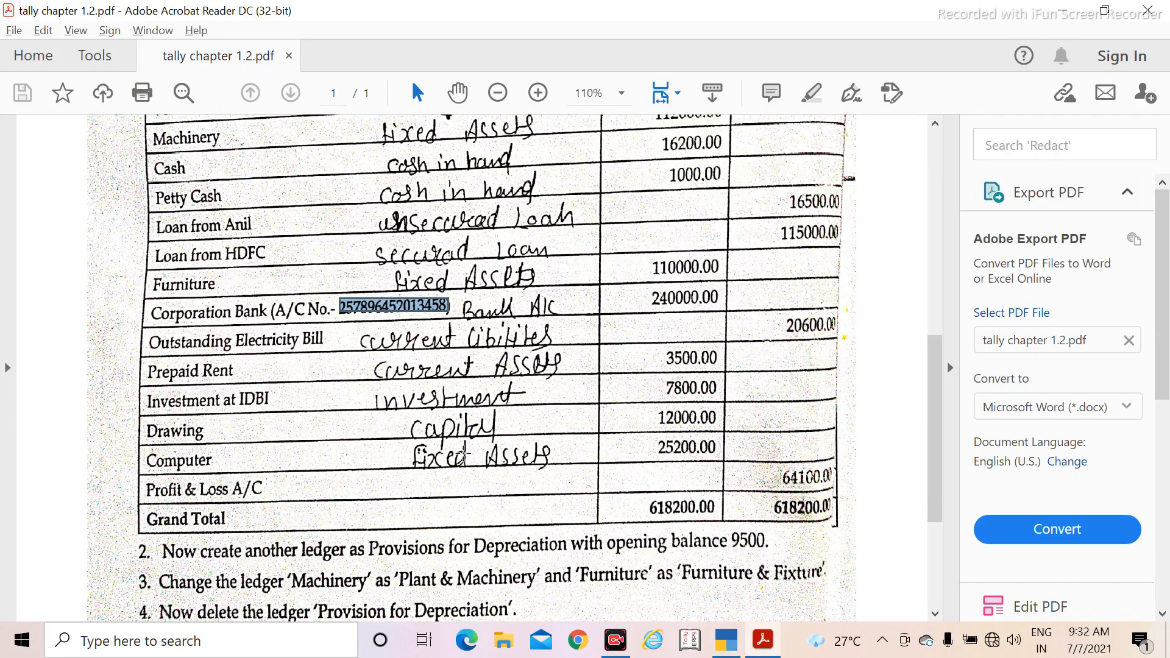
scroll(172, 397, "down", 1)
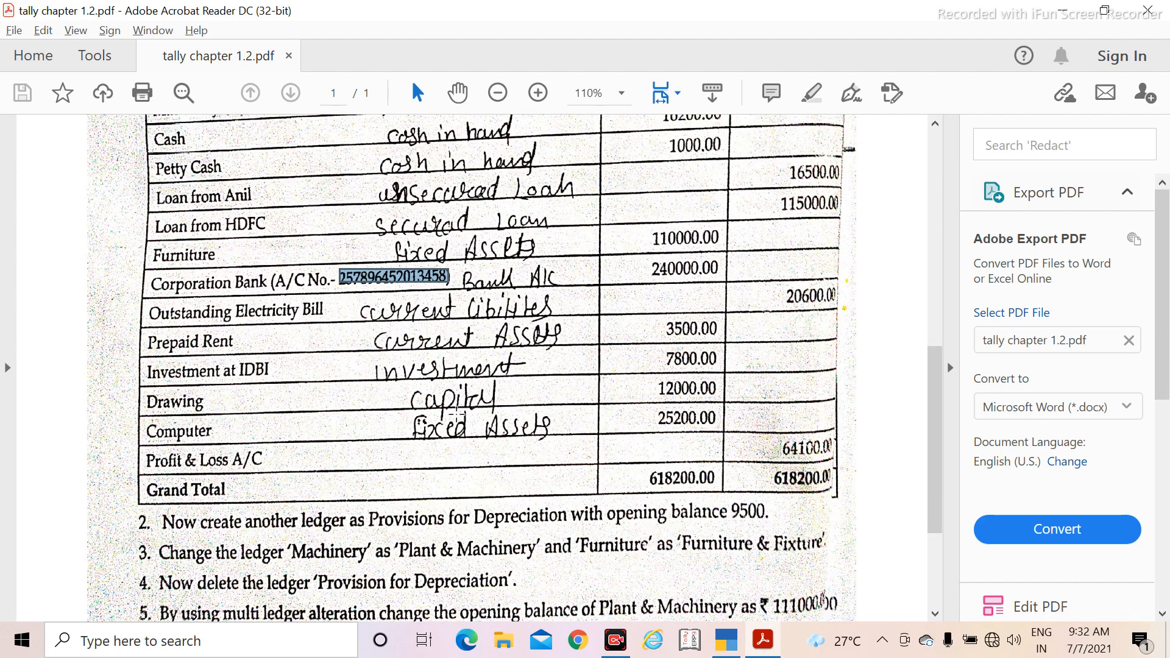
Step: Return to TallyPrime and name the new ledger Drawing, leaving its alias blank
key("alt+Tab")
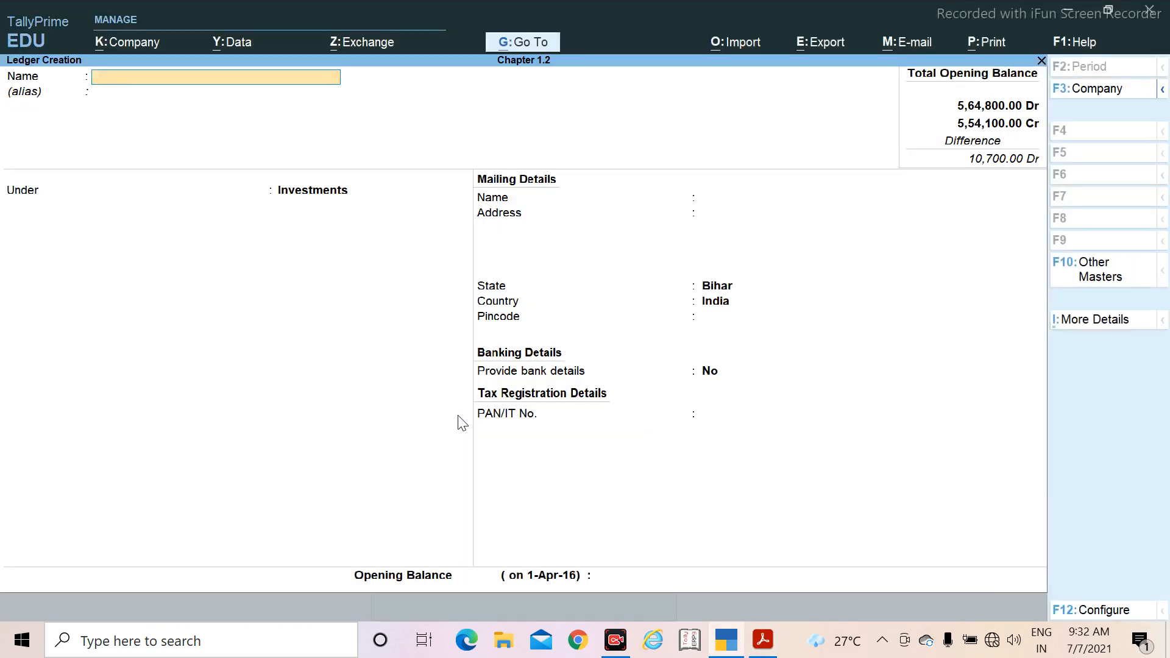
type("Drawing")
key("Return")
key("Return")
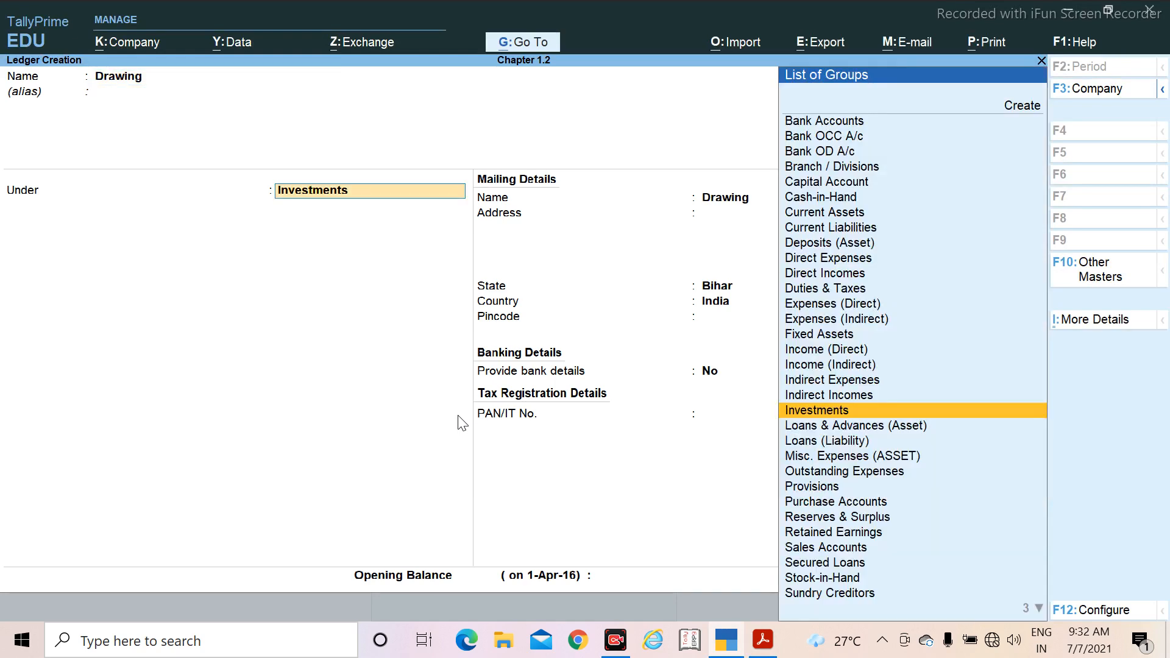
Step: Place Drawing under Capital Account and keep its default mailing, bank and tax registration details
type("Ca")
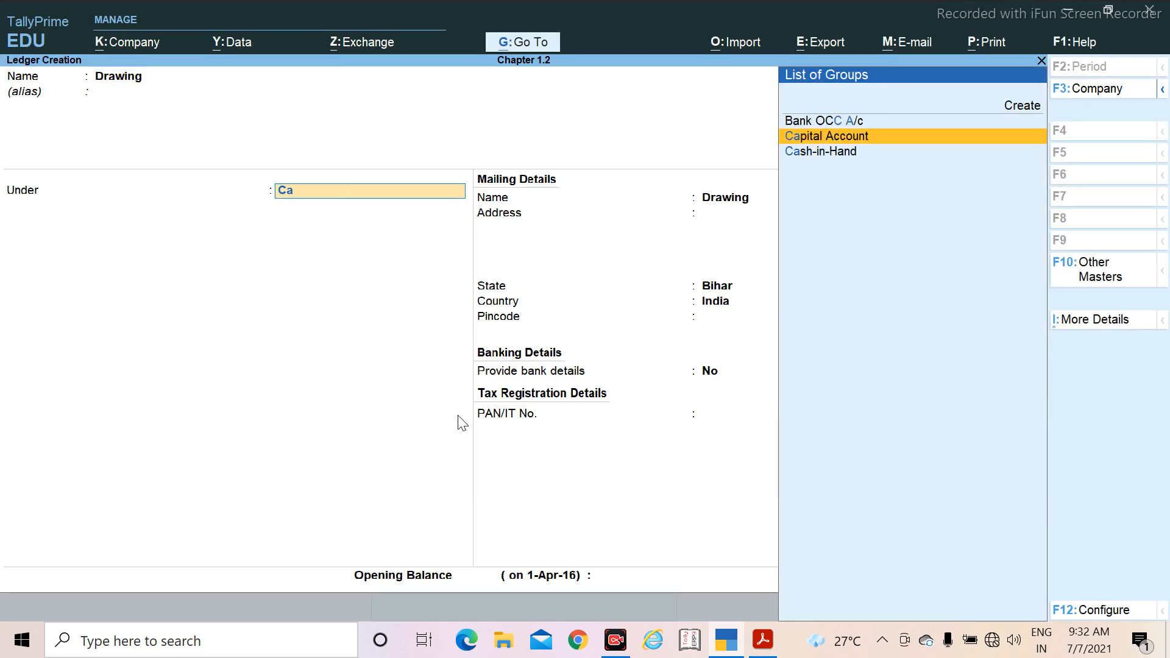
key("Return")
key("Return")
key("Return")
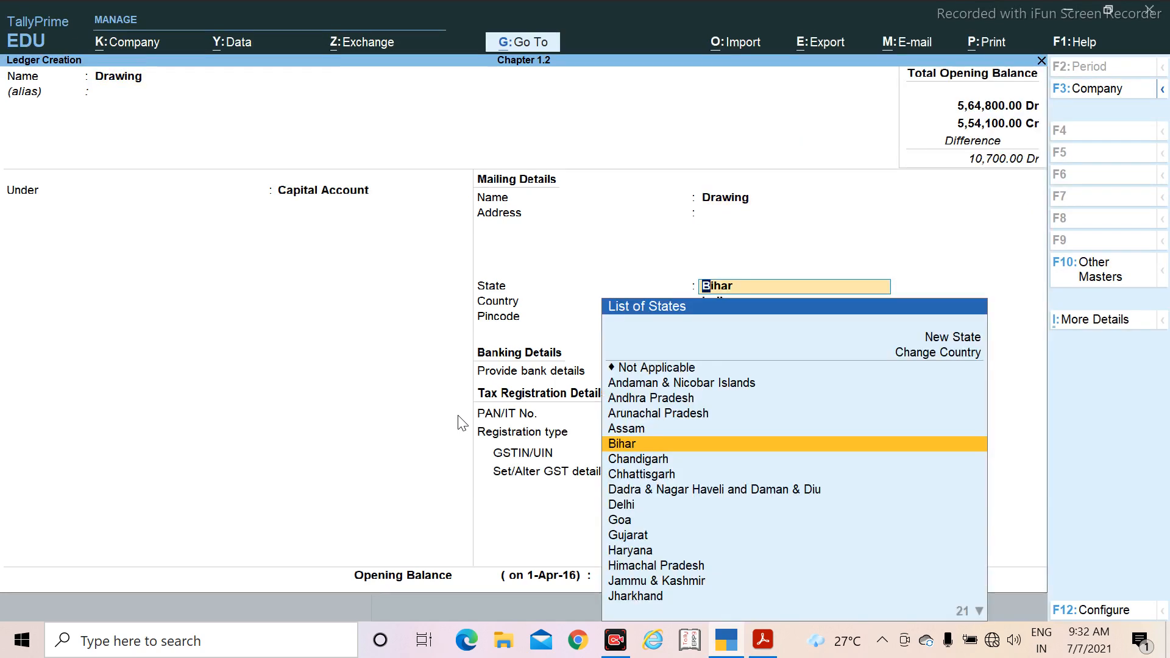
key("Return")
key("Return")
key("Return")
key("Return")
key("Return")
key("Return")
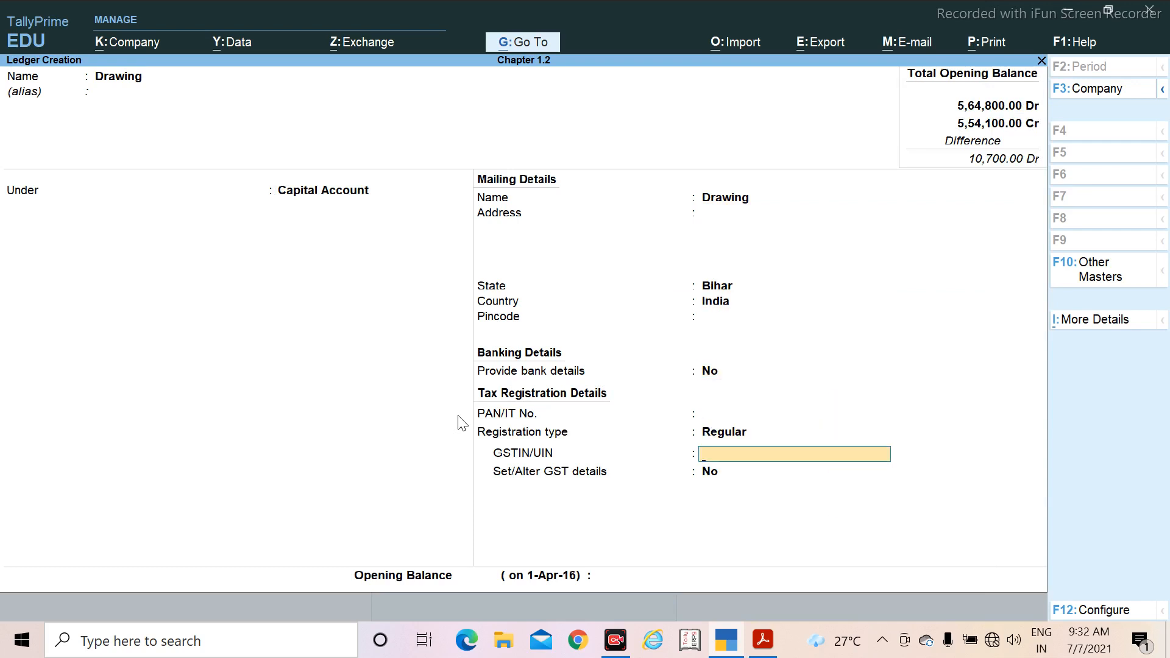
key("Return")
key("Return")
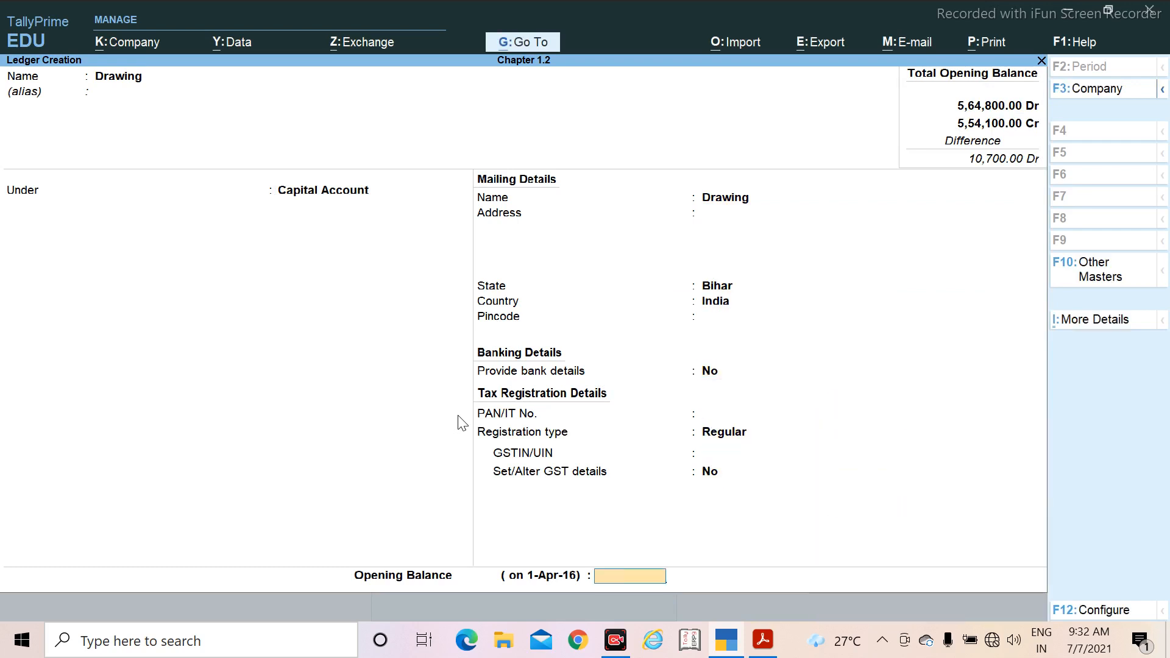
Step: Check Drawing's amount in the PDF, set its opening balance to 12,000 Cr and save the ledger
key("alt+Tab")
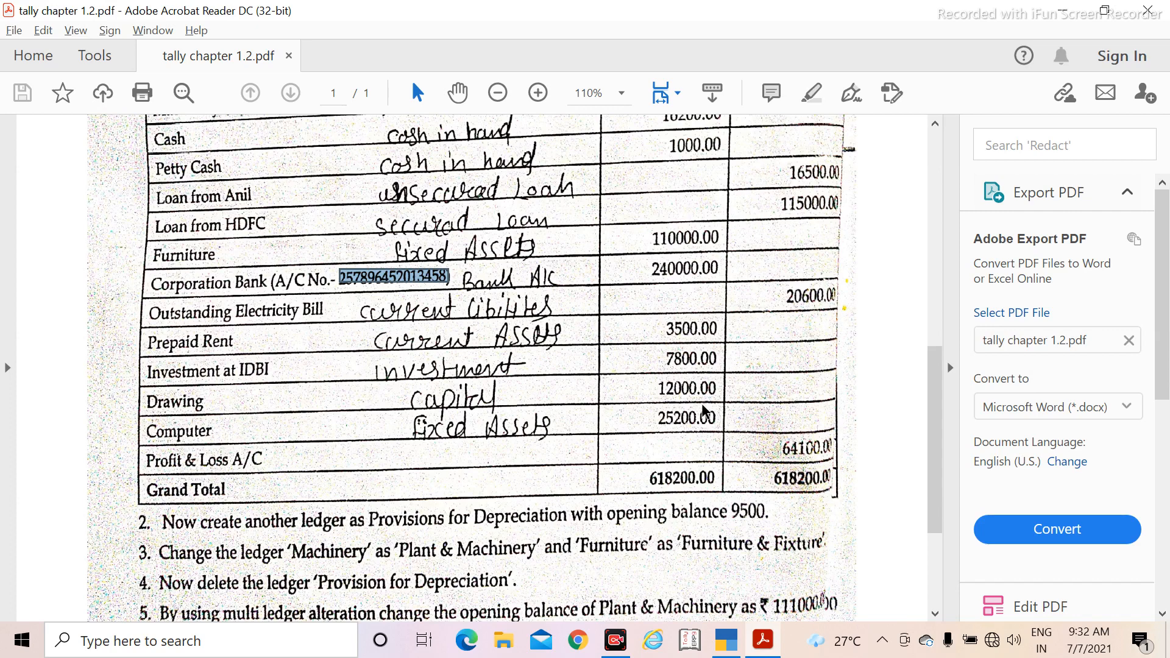
key("alt+Tab")
type("120")
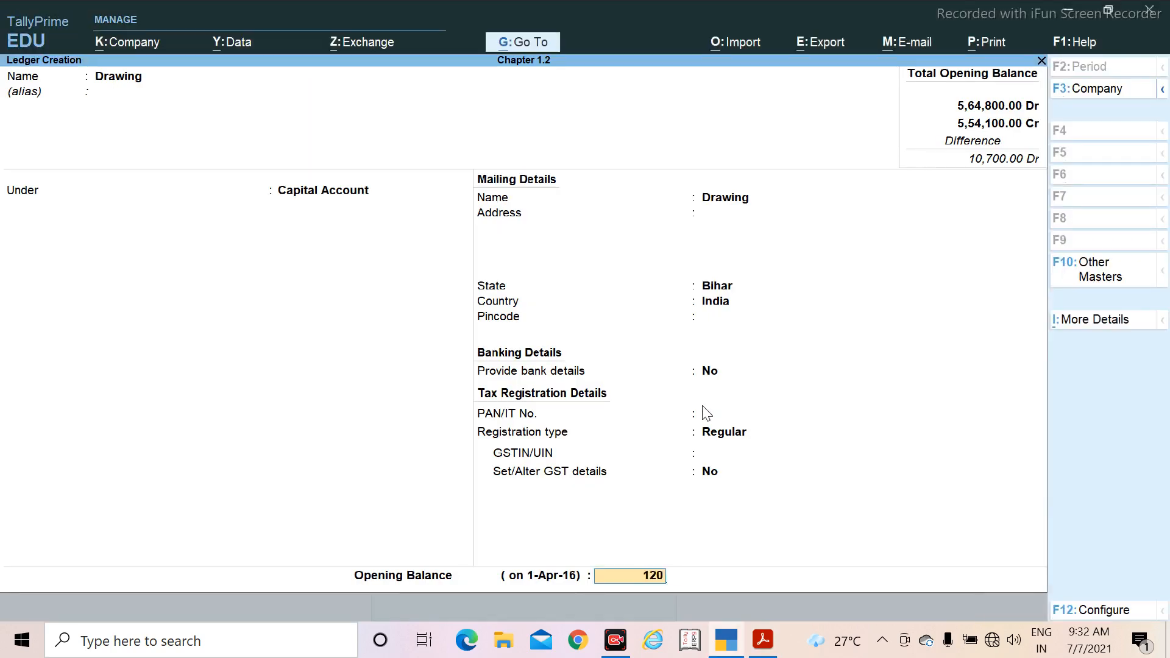
type("00")
key("Return")
key("Return")
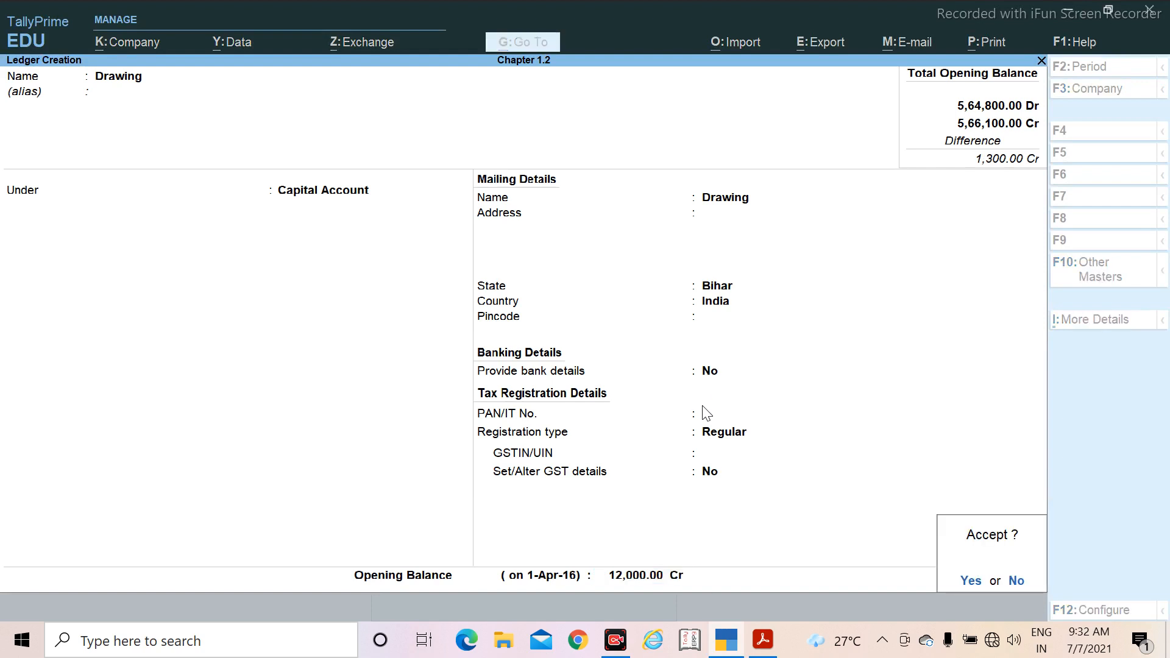
key("Return")
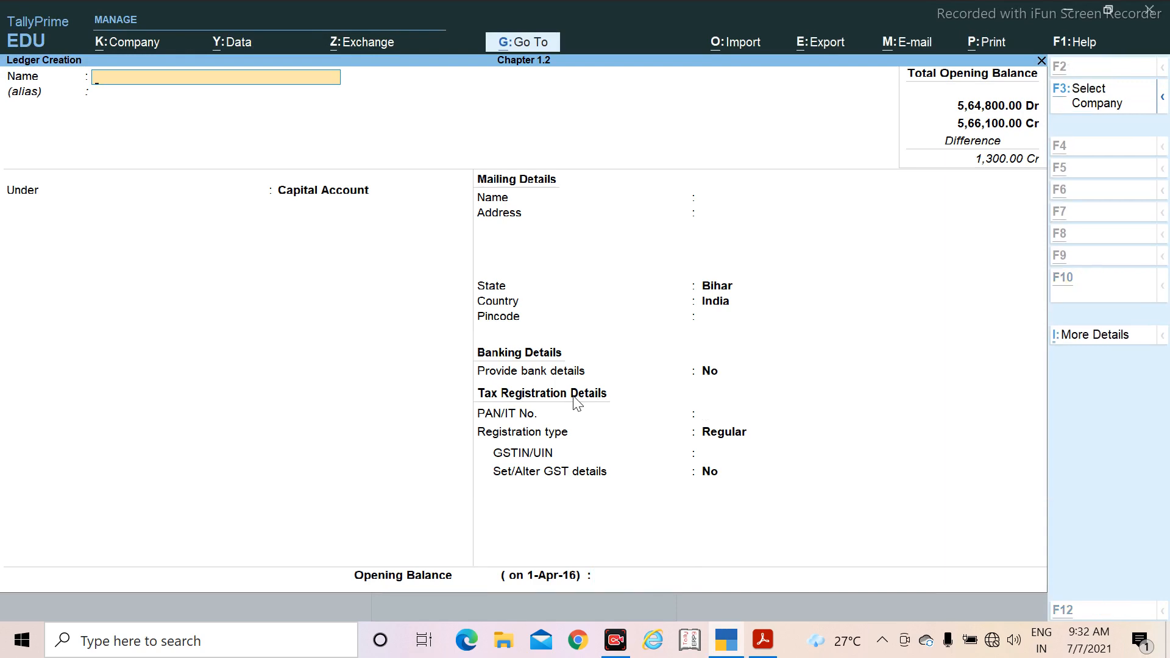
Step: Check the next ledger in the PDF's trial balance and name the new ledger Computer, leaving its alias blank
key("alt+Tab")
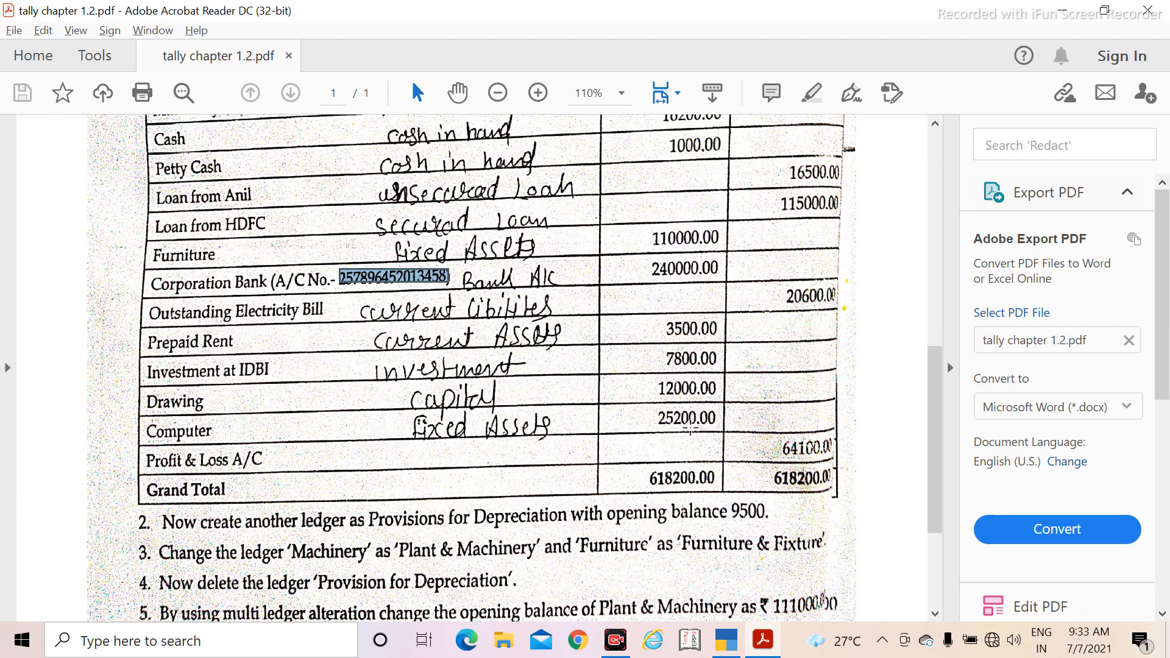
key("alt+Tab")
type("C")
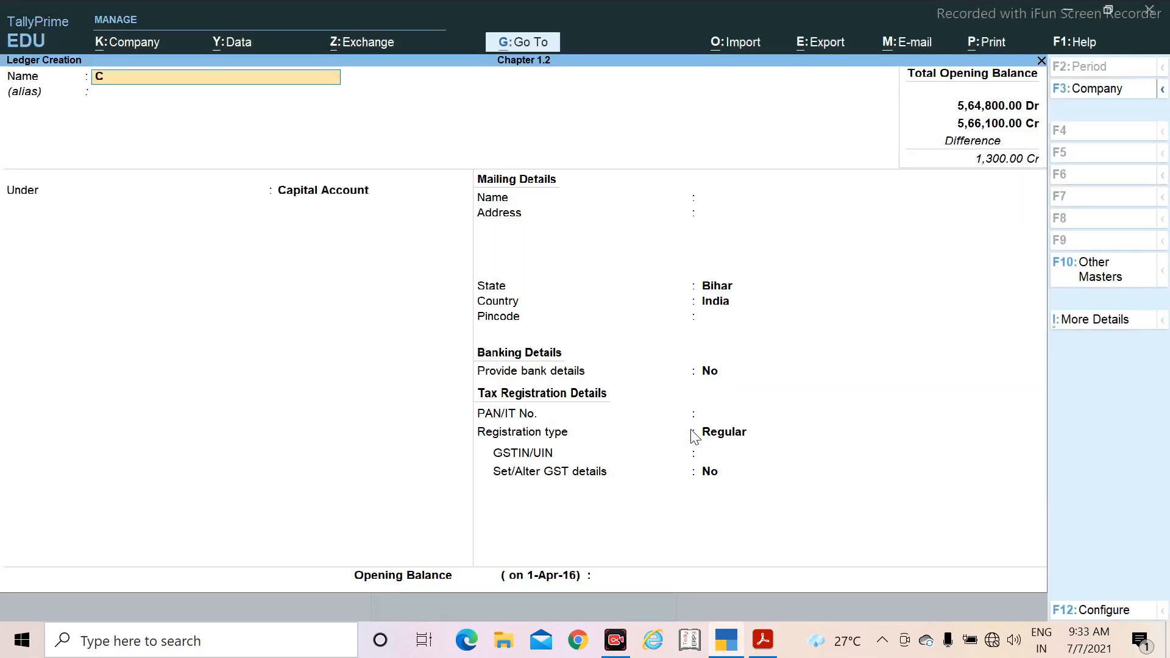
type("omputer")
key("Return")
key("Return")
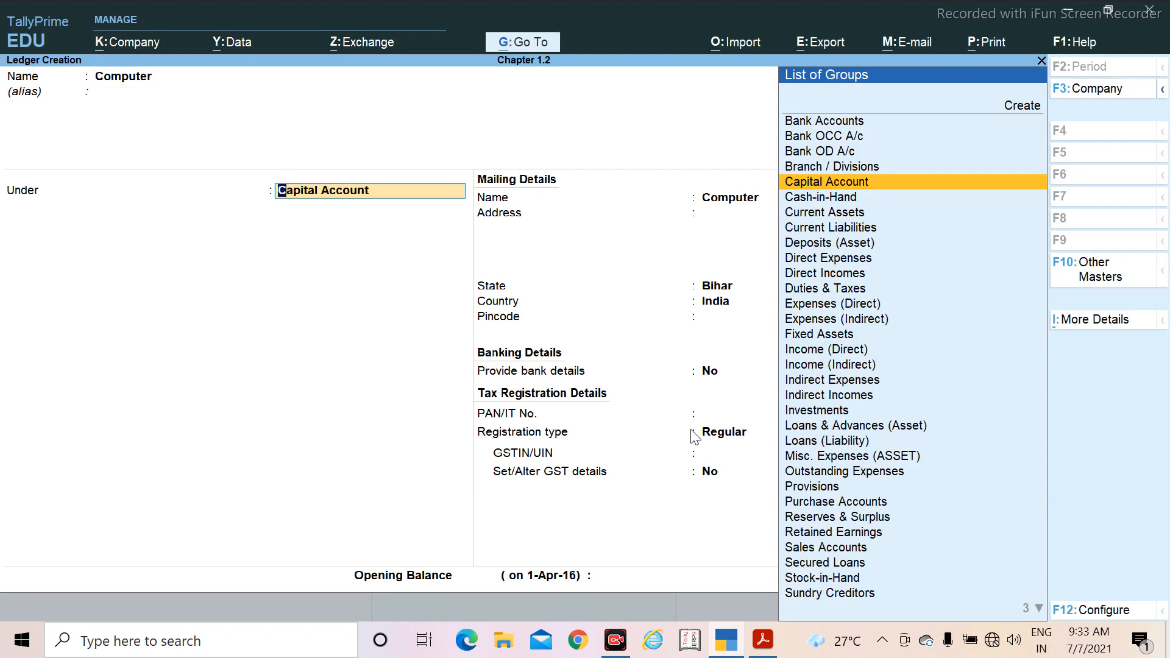
Step: Place Computer under Fixed Assets with default statutory and mailing details, and save it without an opening balance
type("Fi")
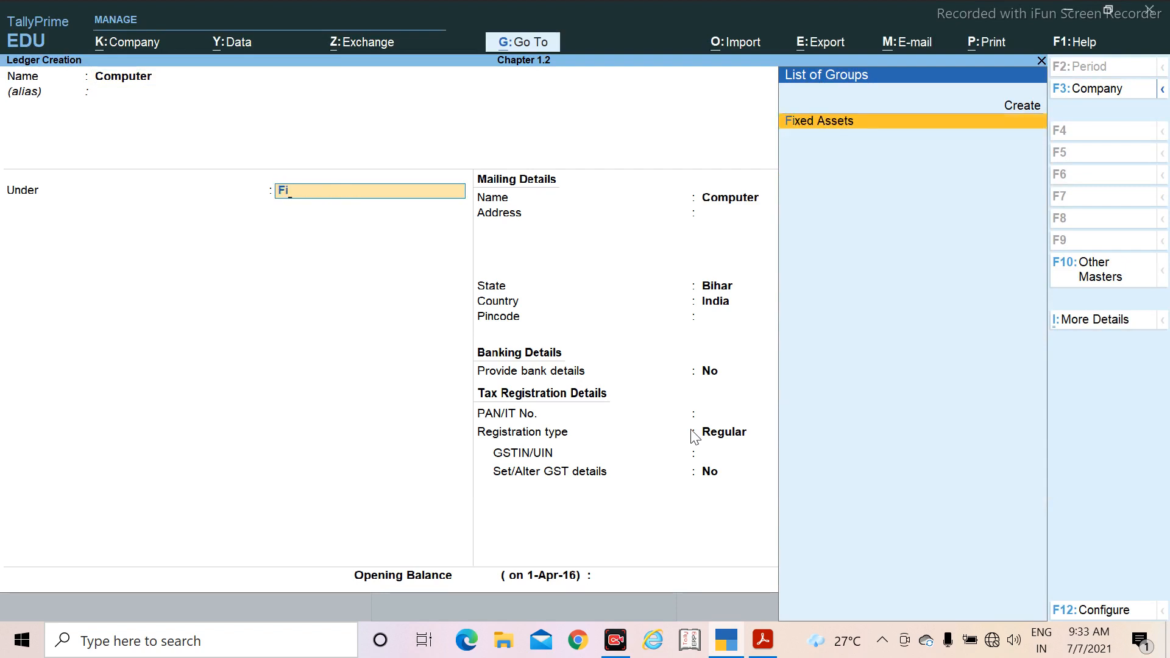
key("Return")
key("Return")
key("Return")
key("Return")
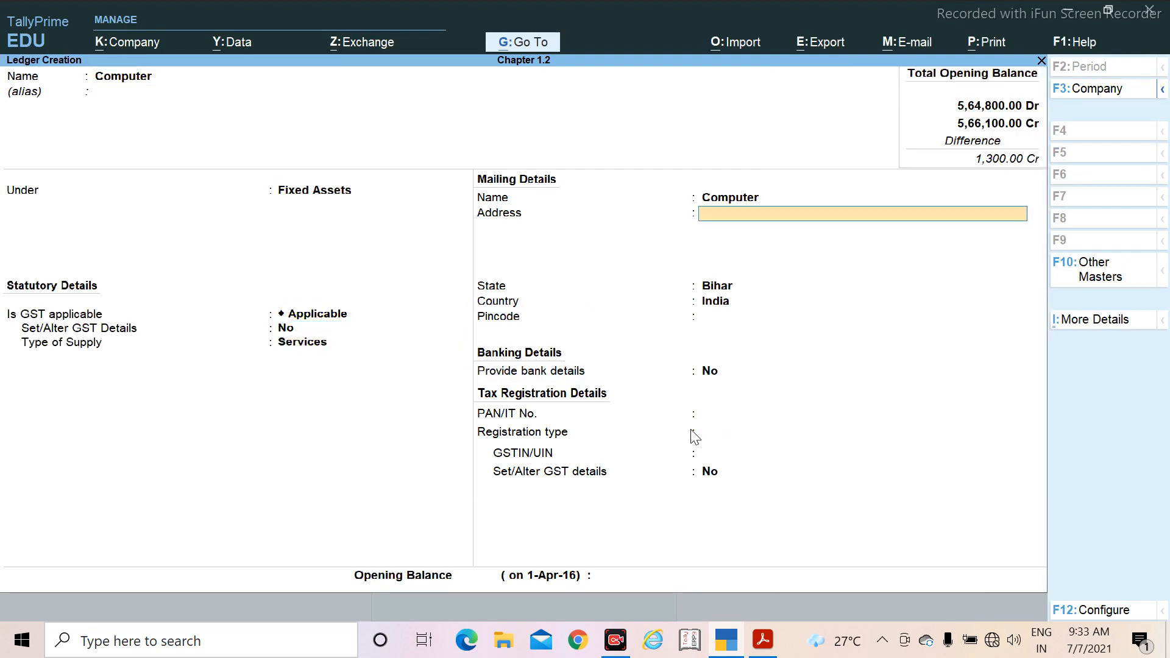
key("Return")
key("Return")
key("Return")
key("Return")
key("Return")
key("Return")
key("Return")
key("Return")
key("Return")
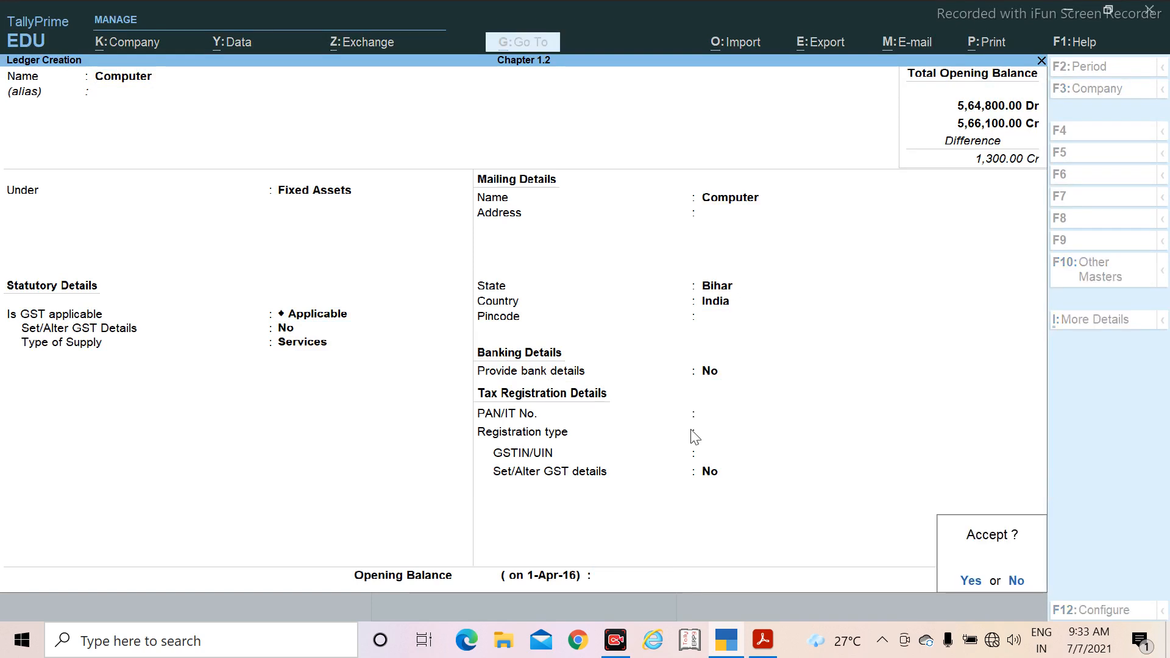
key("Return")
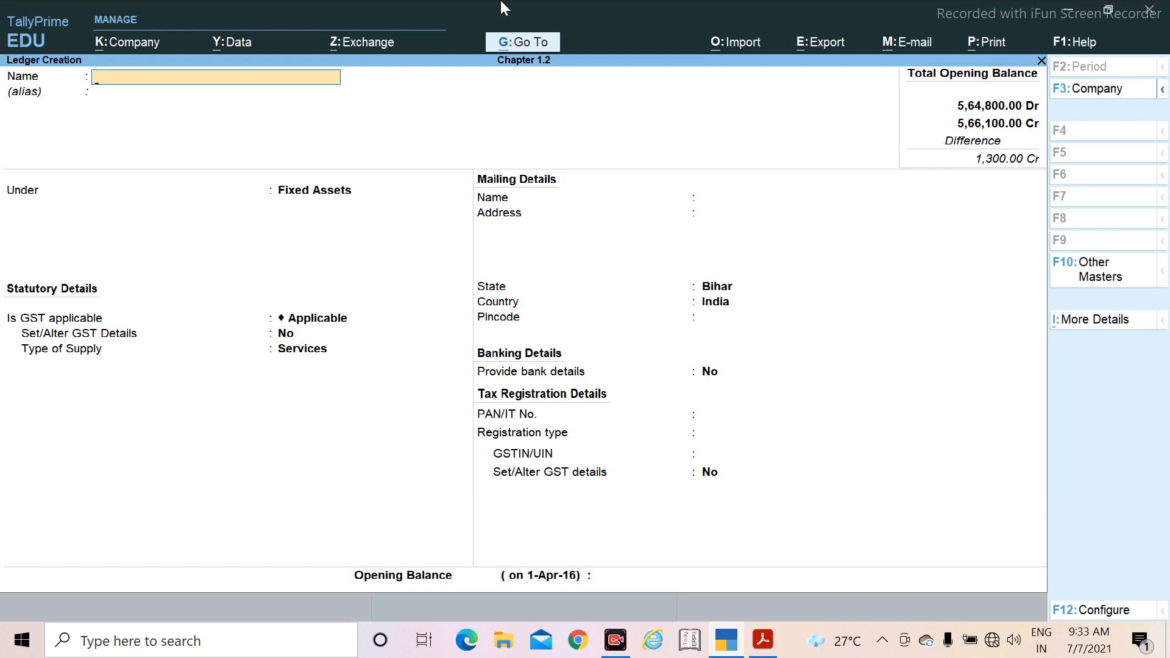
Step: Leave ledger creation and open the Computer ledger for alteration
key("Escape")
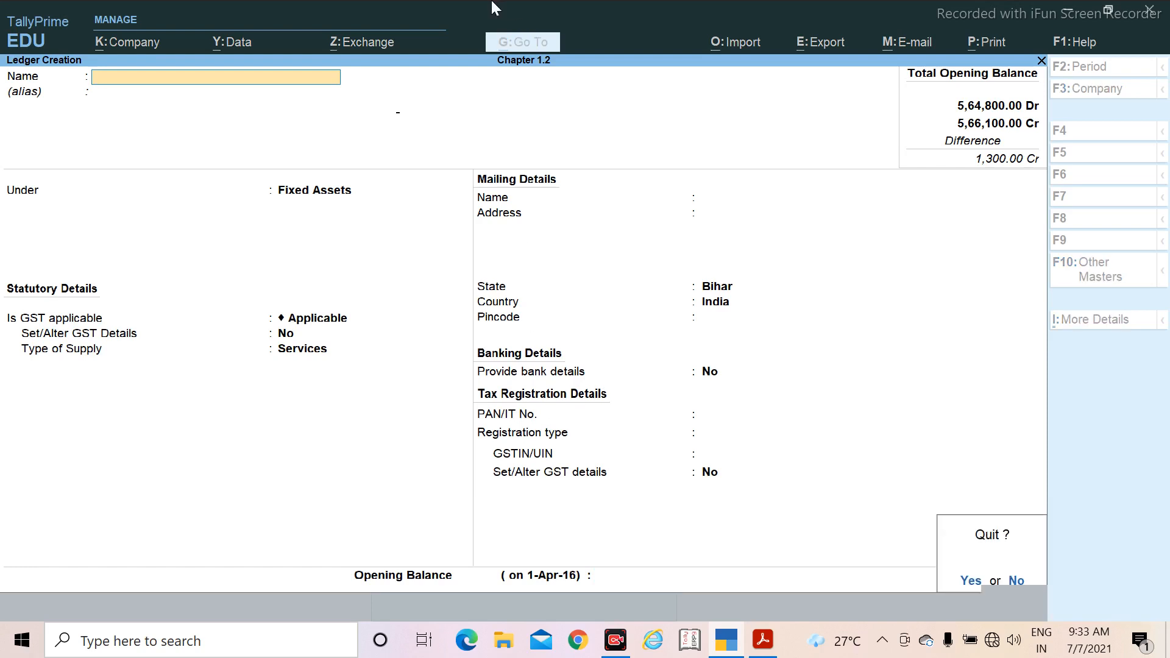
key("Return")
key("Down")
key("Down")
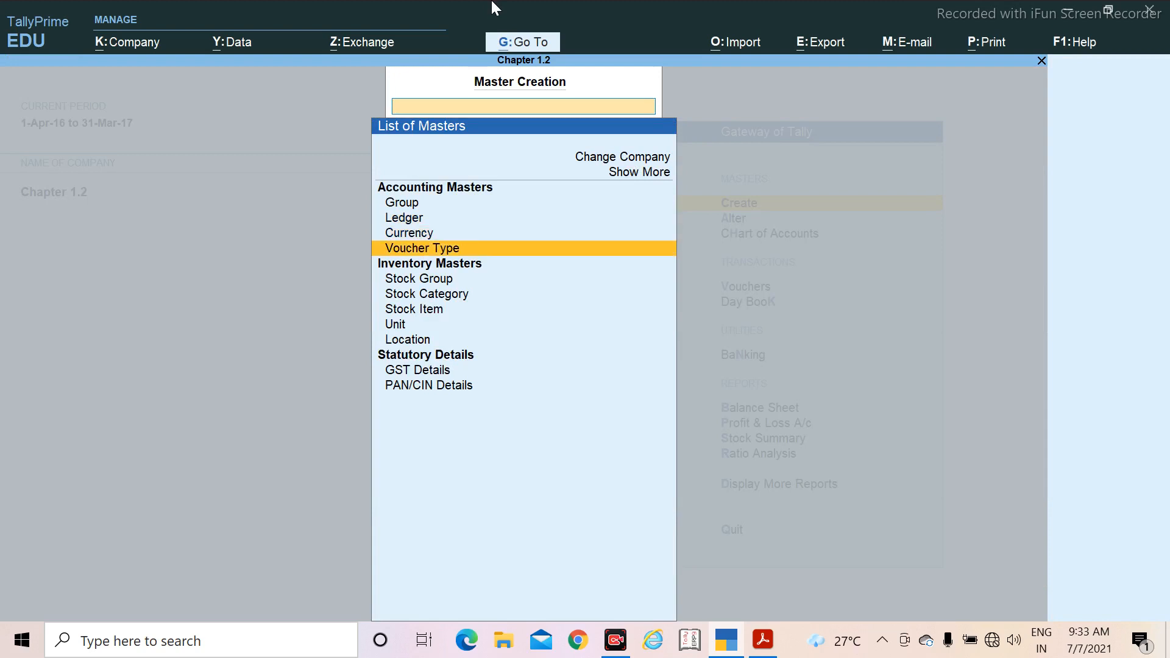
key("Down")
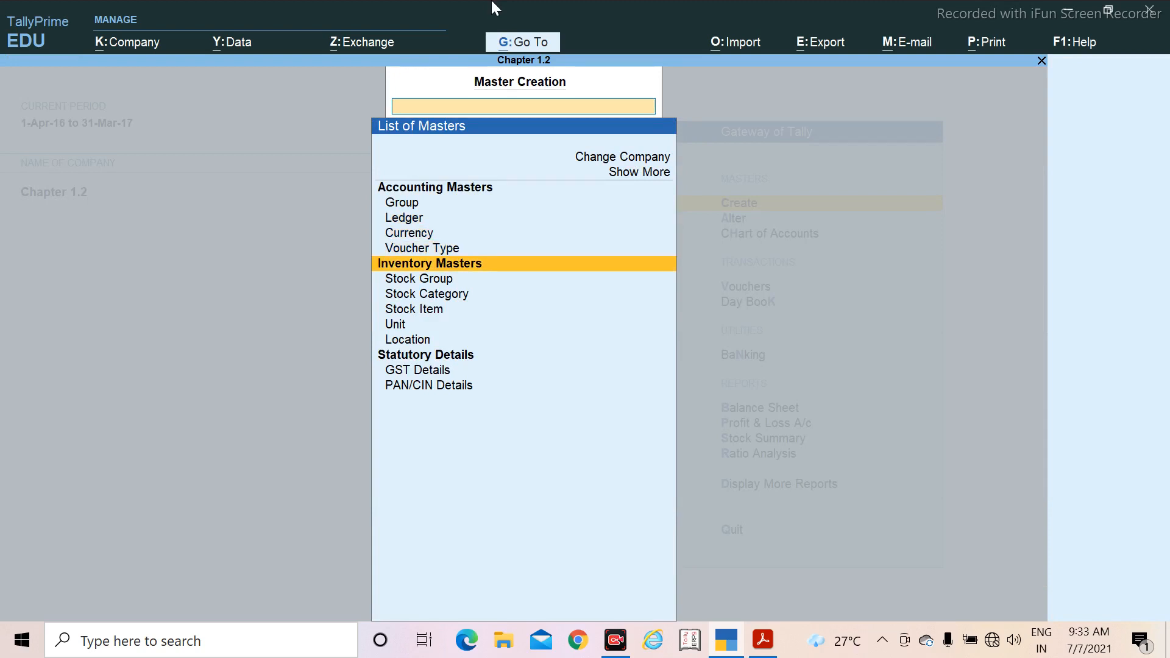
key("Escape")
key("Down")
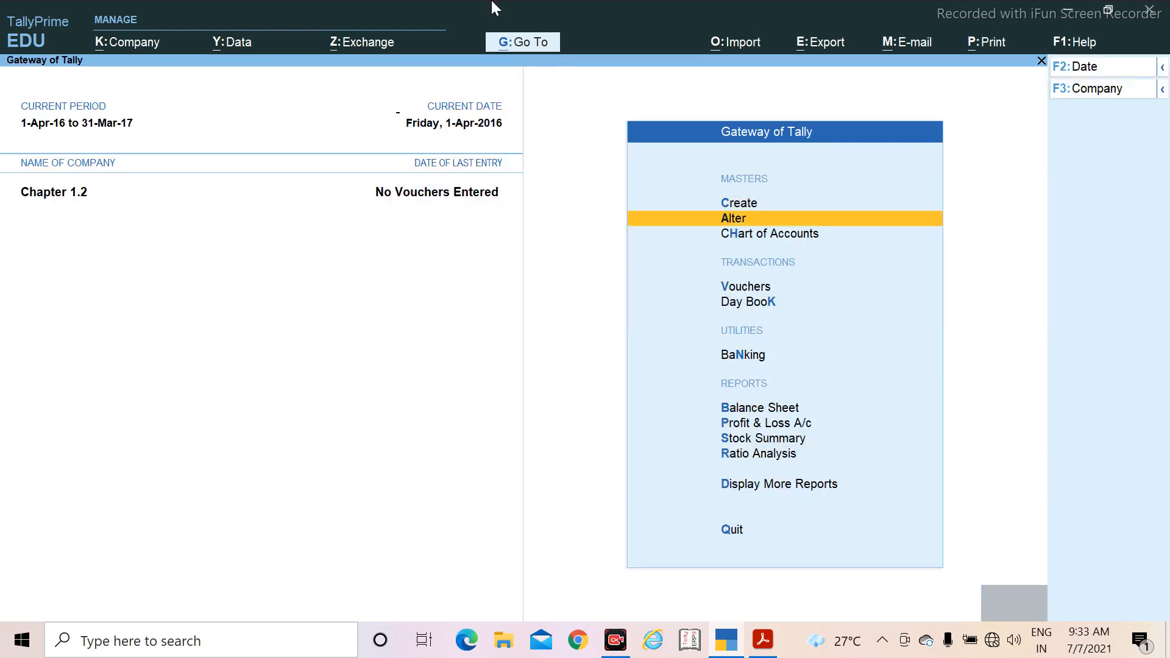
key("Return")
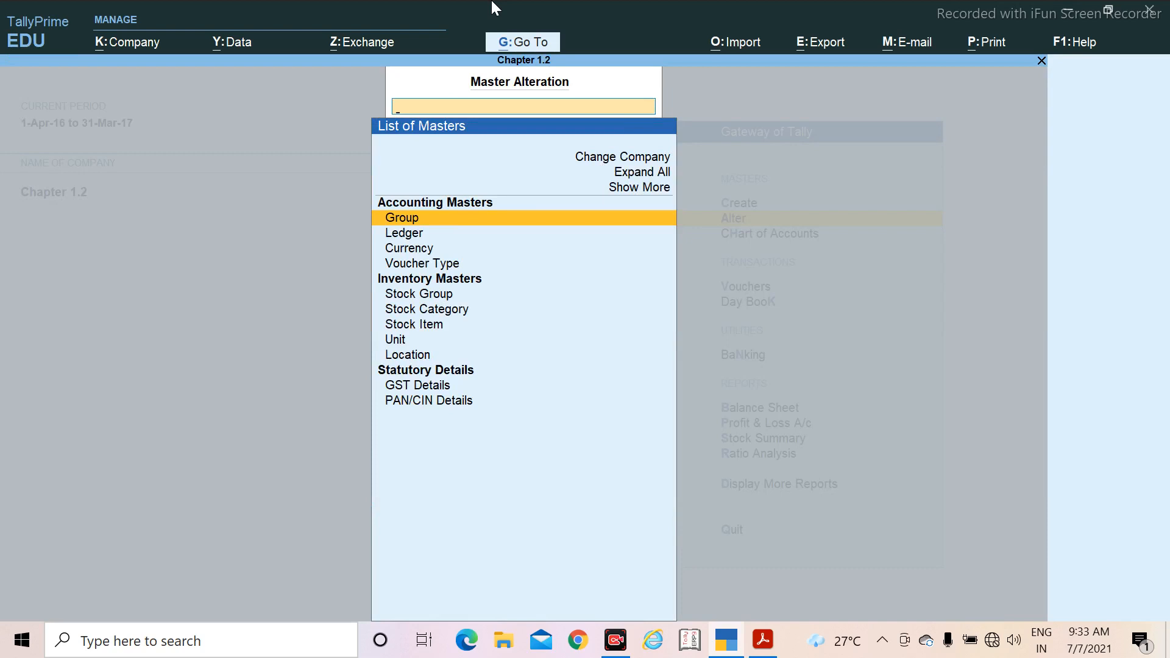
key("Down")
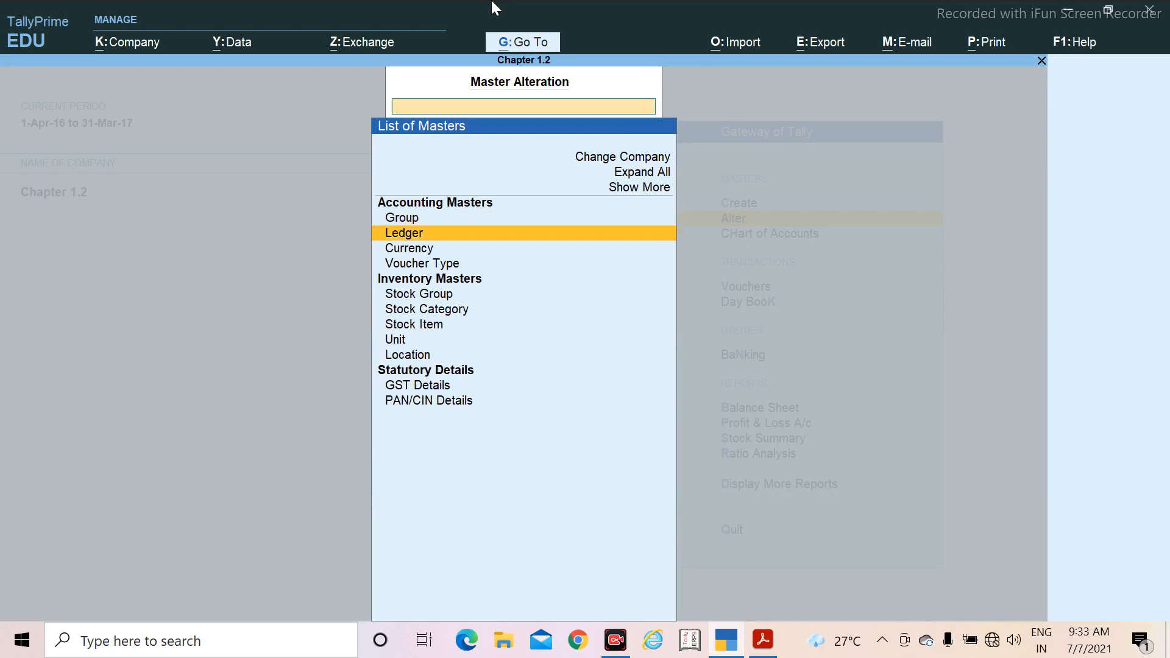
key("Return")
key("Down")
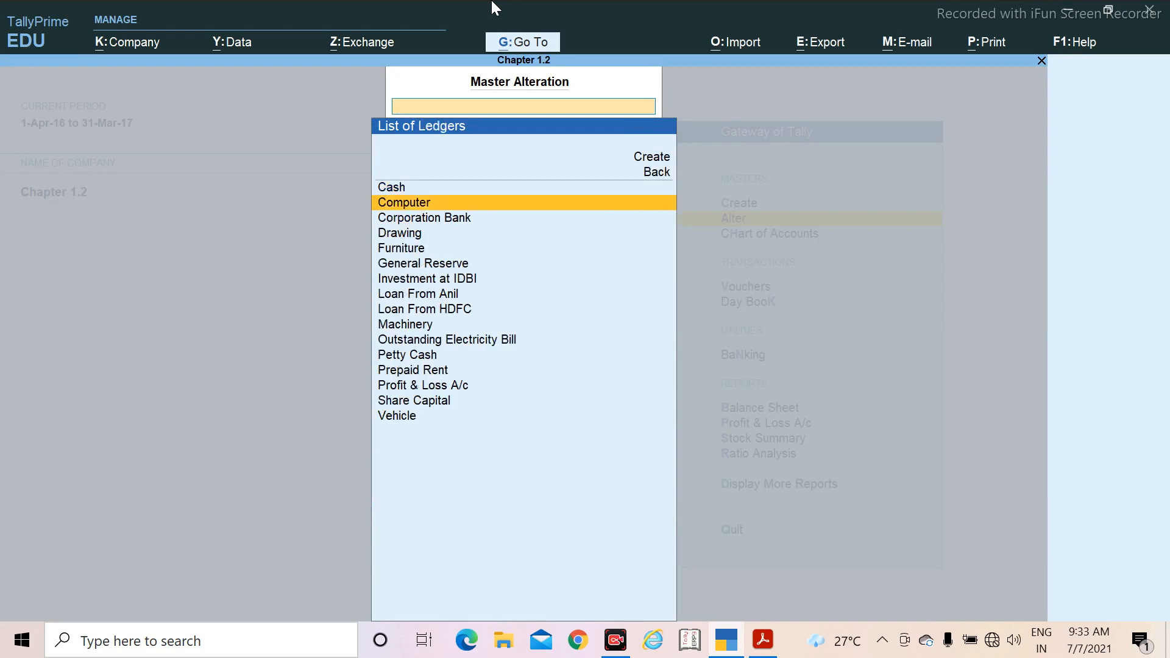
key("Return")
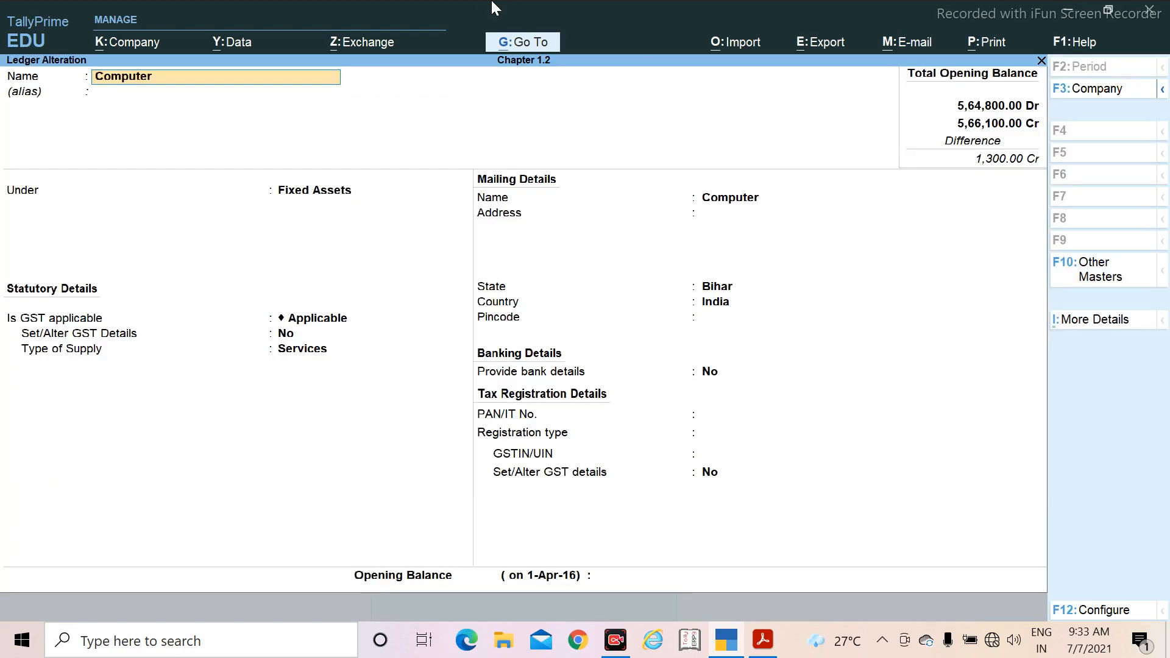
Step: Keep Computer's other ledger details, set its opening balance to 25,200 as listed in the PDF, and save the alteration
key("Return")
key("Return")
key("Return")
key("Return")
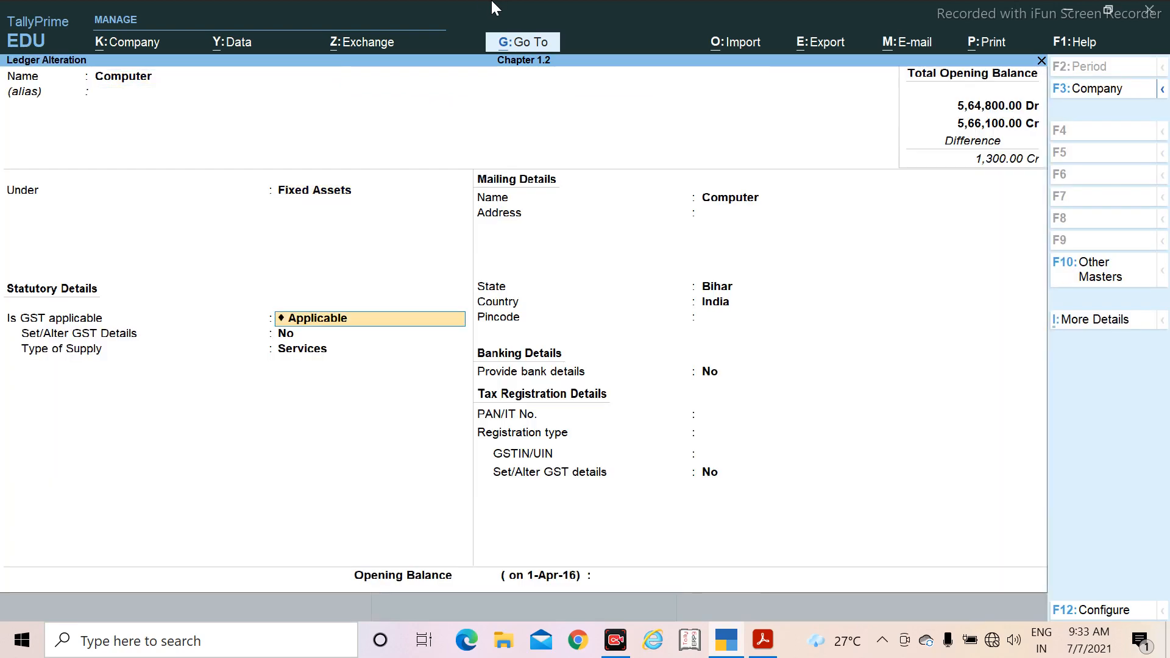
key("Return")
key("Return")
key("Return")
key("Return")
key("Return")
key("Return")
key("Return")
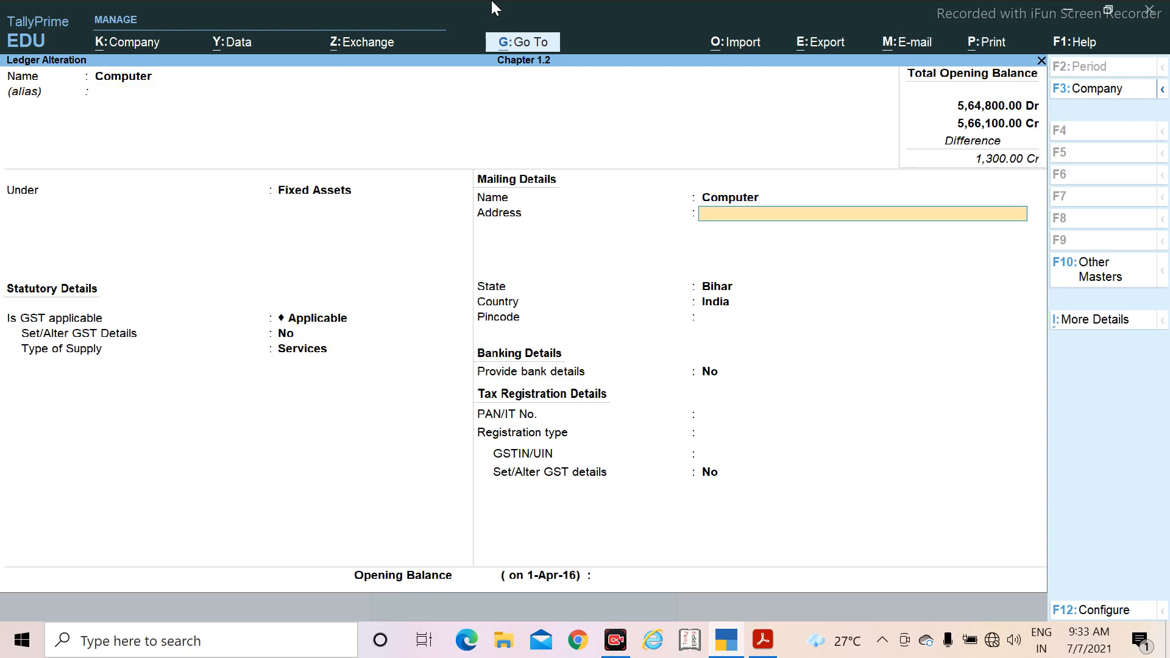
key("Return")
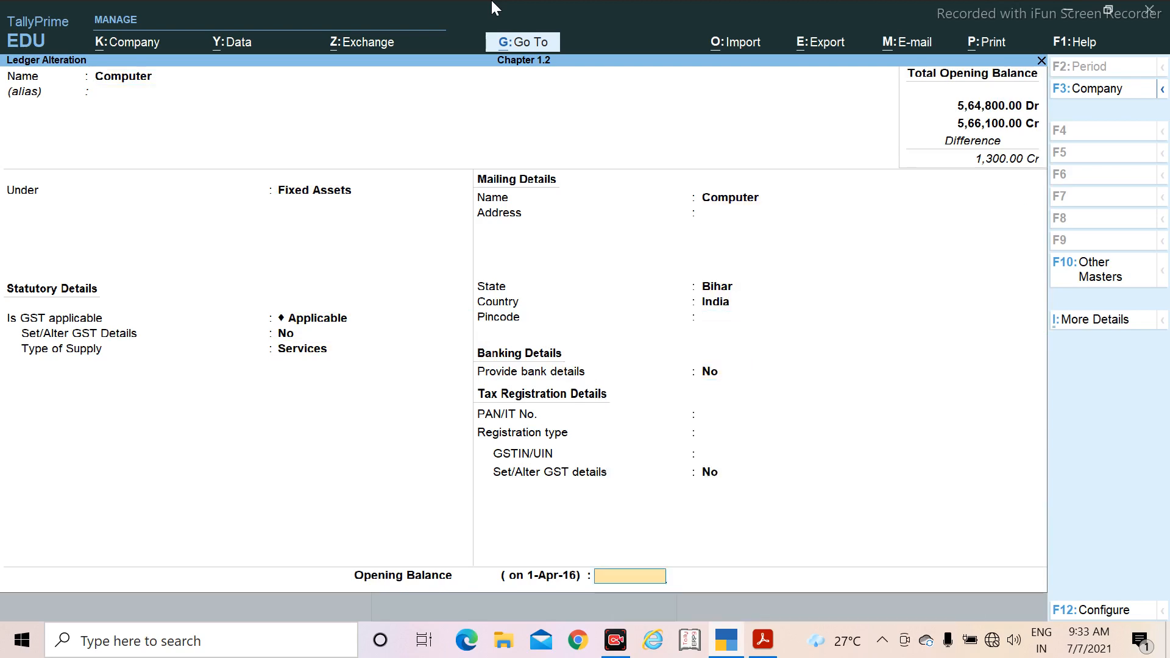
key("alt+Tab")
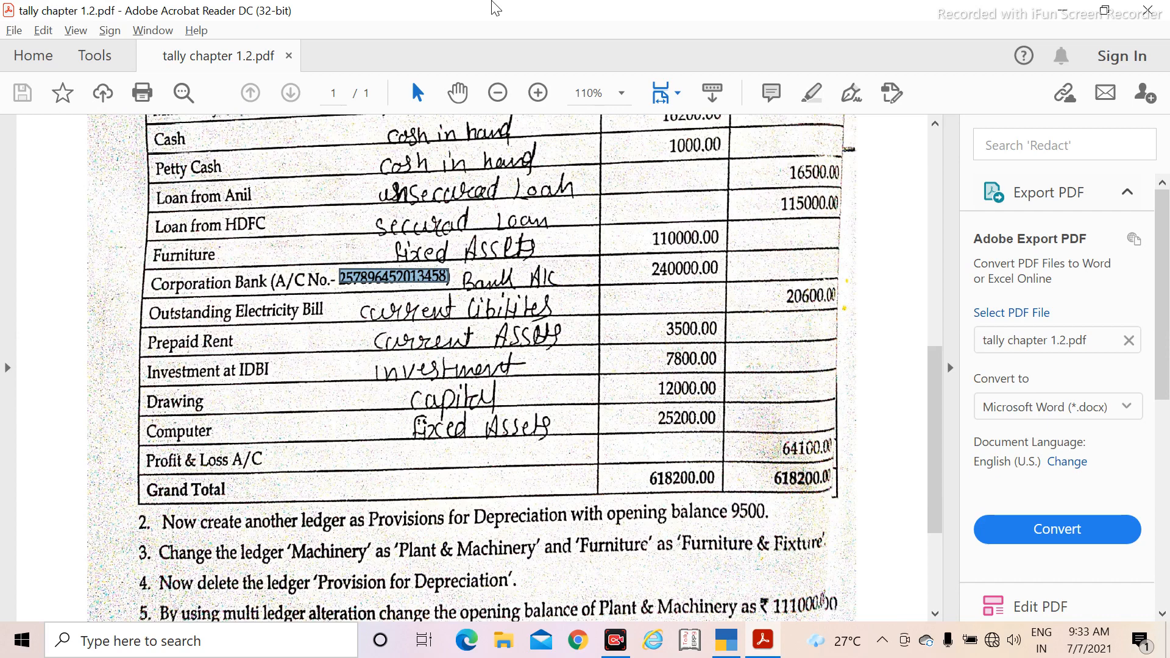
key("alt+Tab")
type("25")
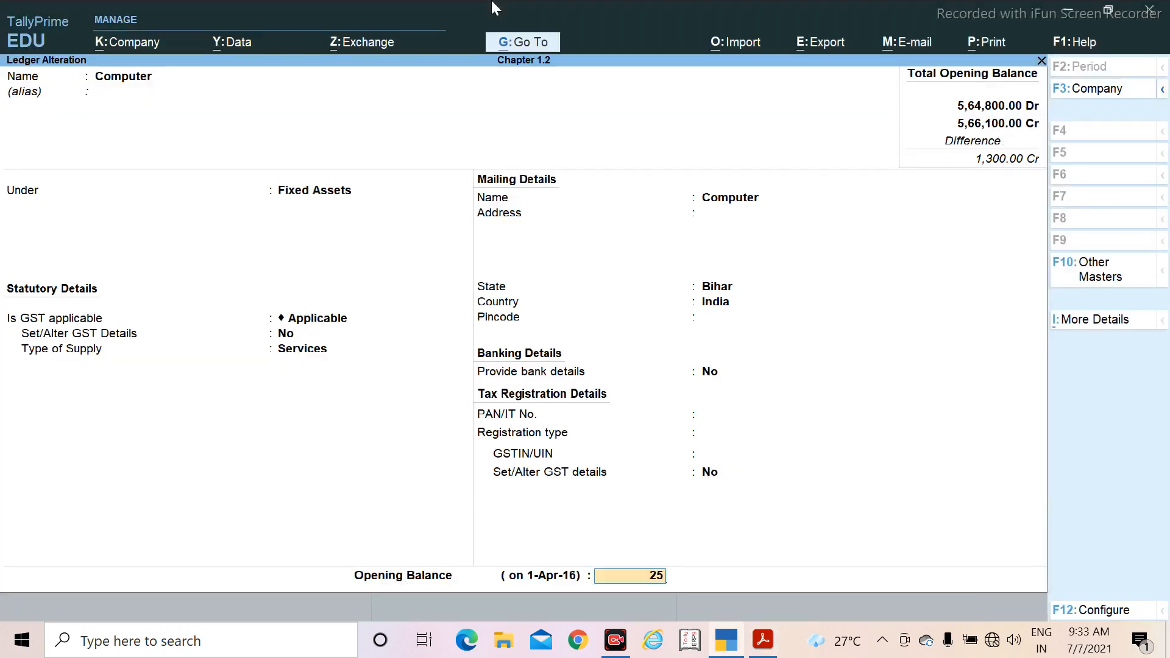
type("200")
key("Return")
key("Return")
key("Return")
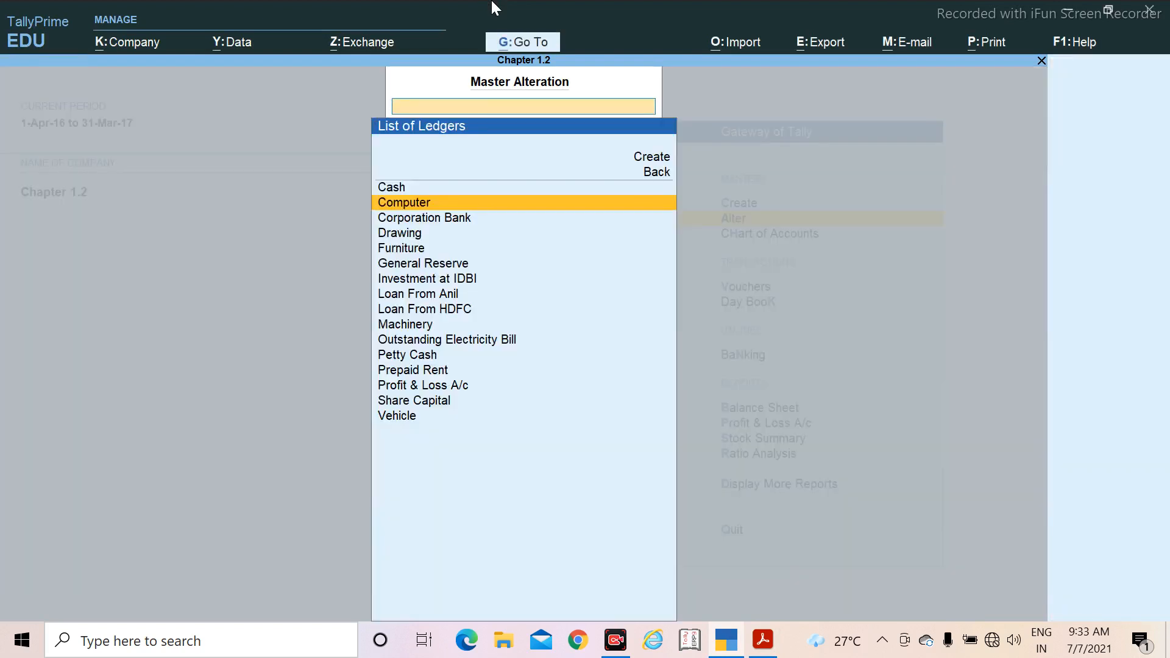
Step: Leave ledger alteration and open the list of masters for creating a new one
key("Escape")
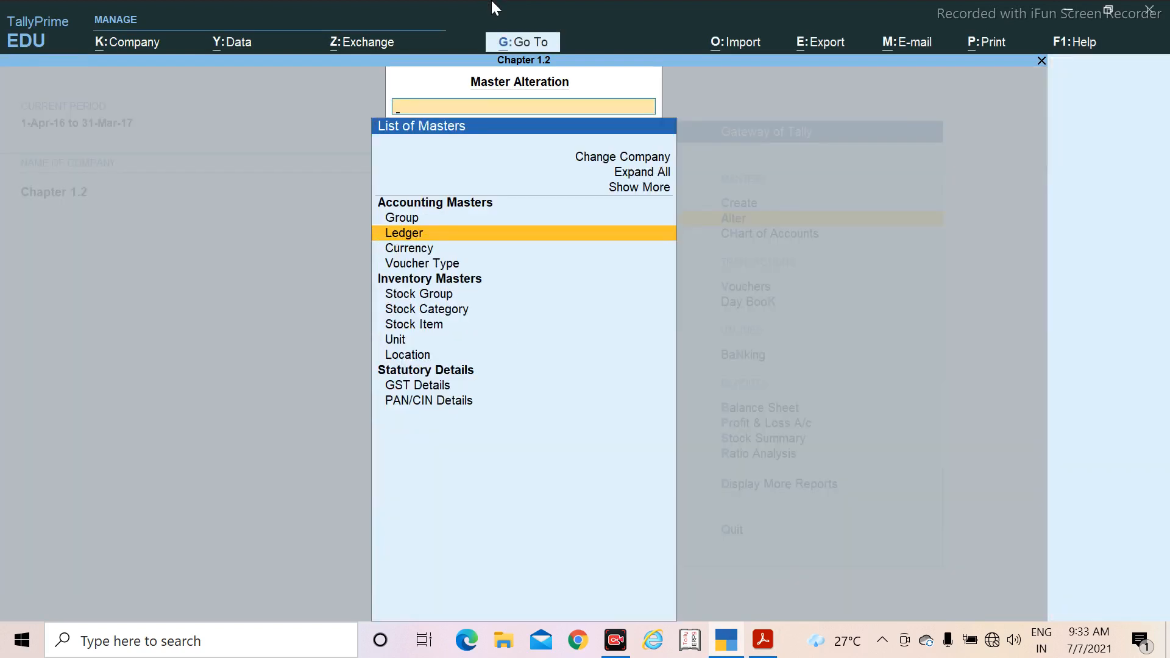
key("Escape")
key("Up")
key("Return")
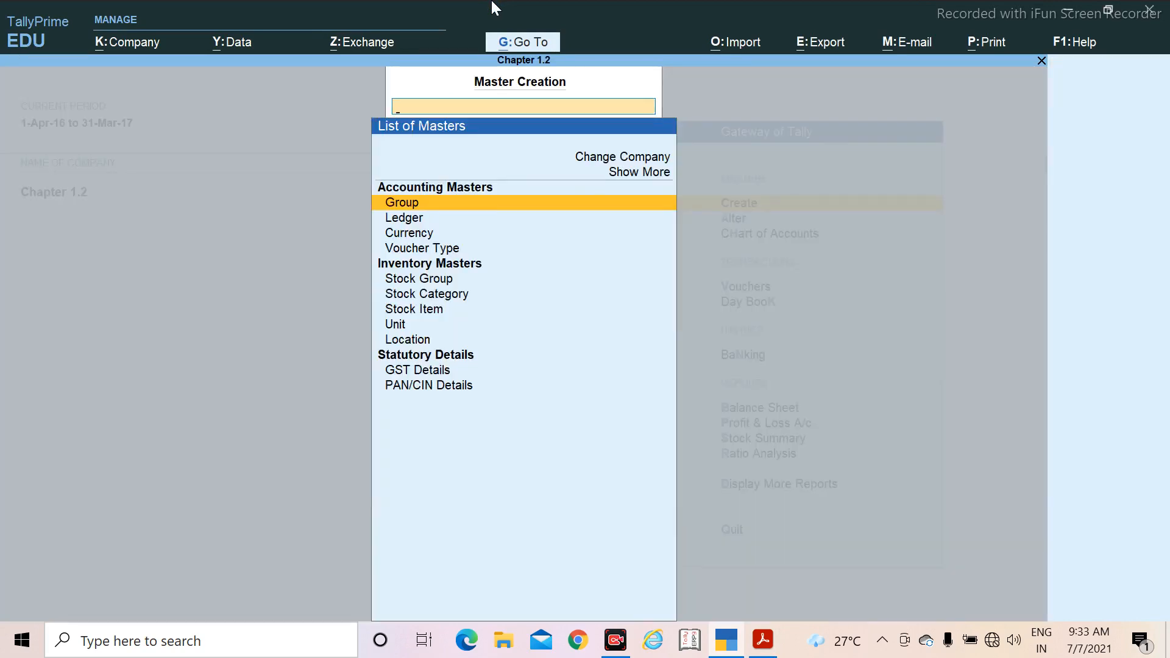
Step: Check the trial balance in the Acrobat Reader PDF, return to TallyPrime, and open the Cash ledger for alteration
key("alt+Tab")
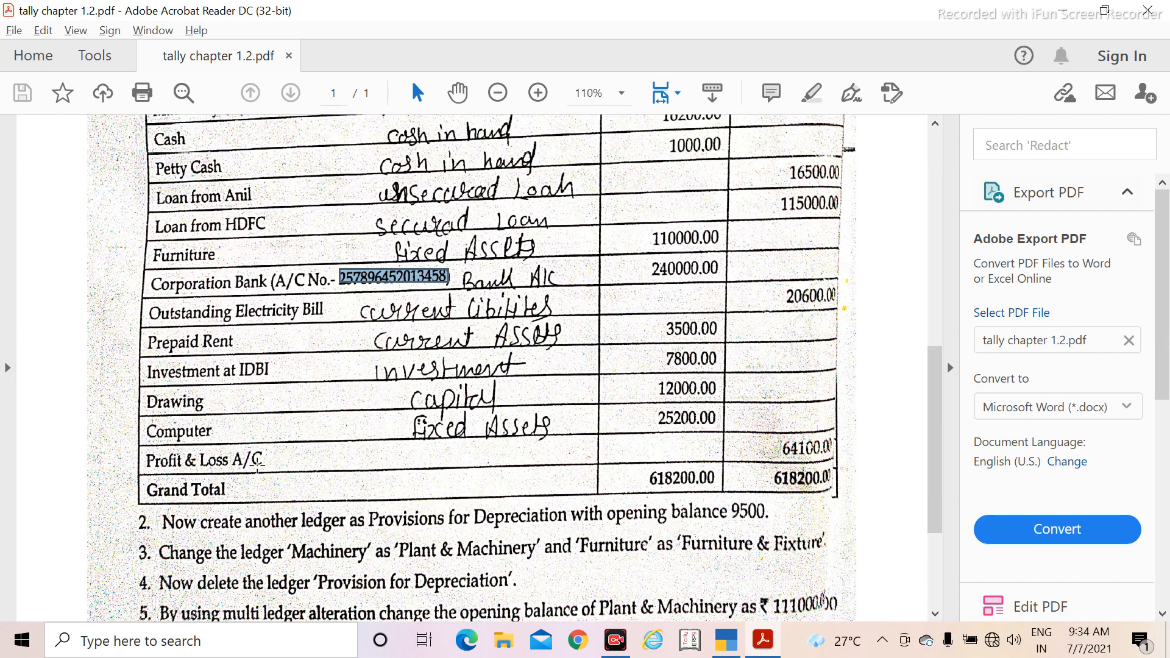
scroll(204, 454, "up", 2)
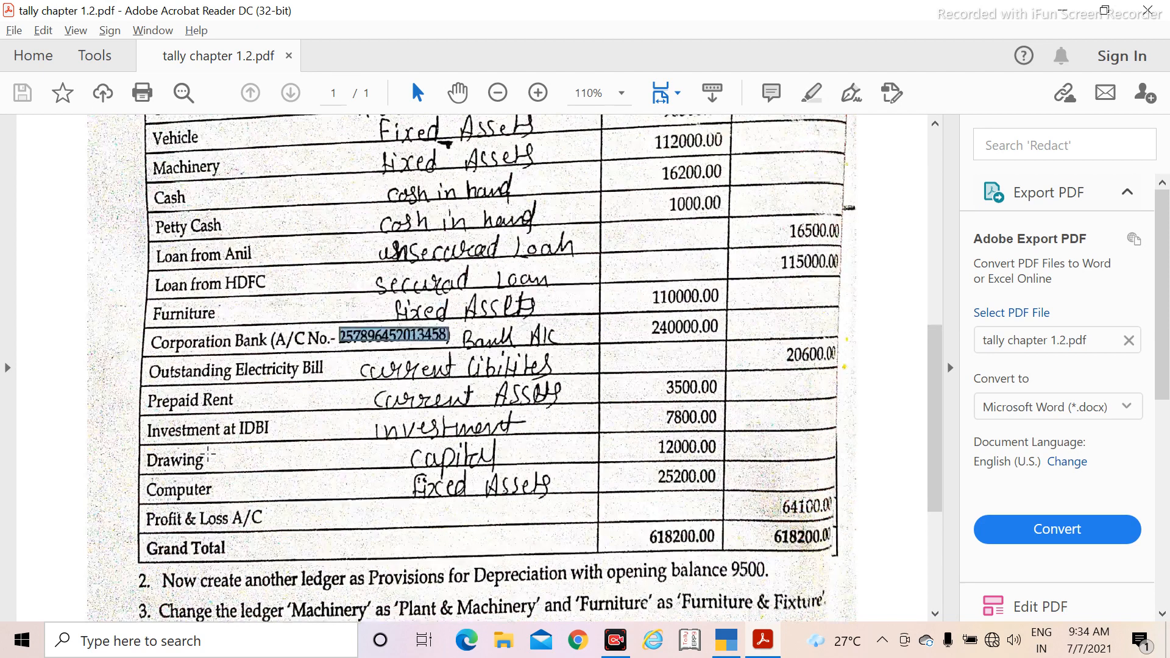
scroll(101, 356, "up", 2)
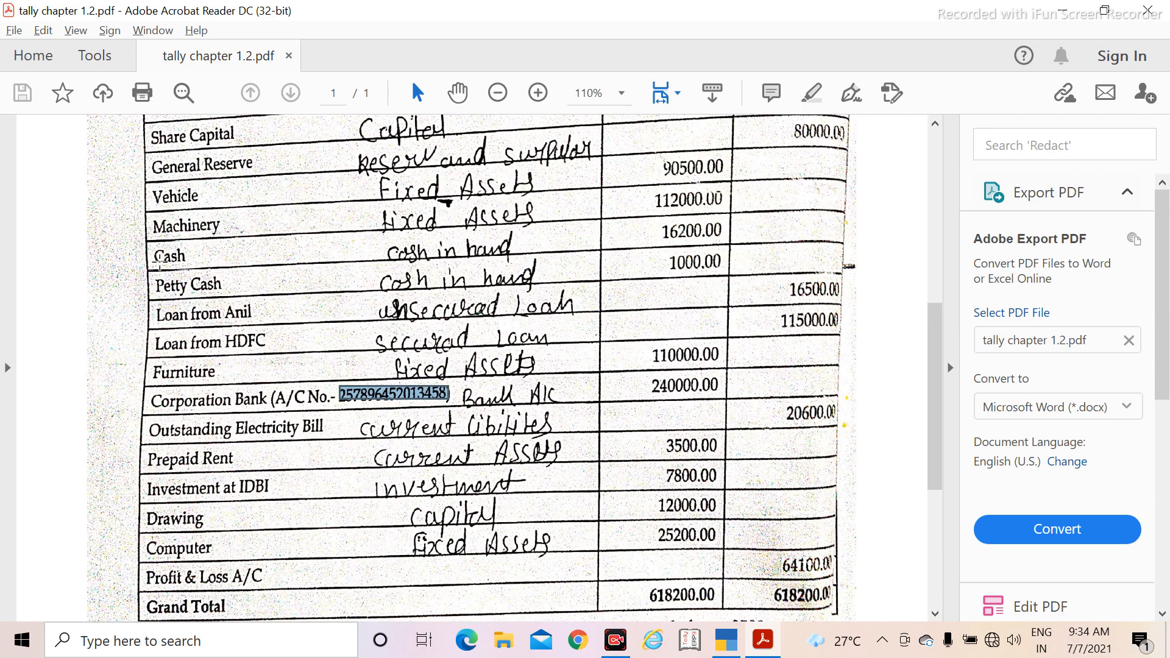
scroll(174, 386, "down", 2)
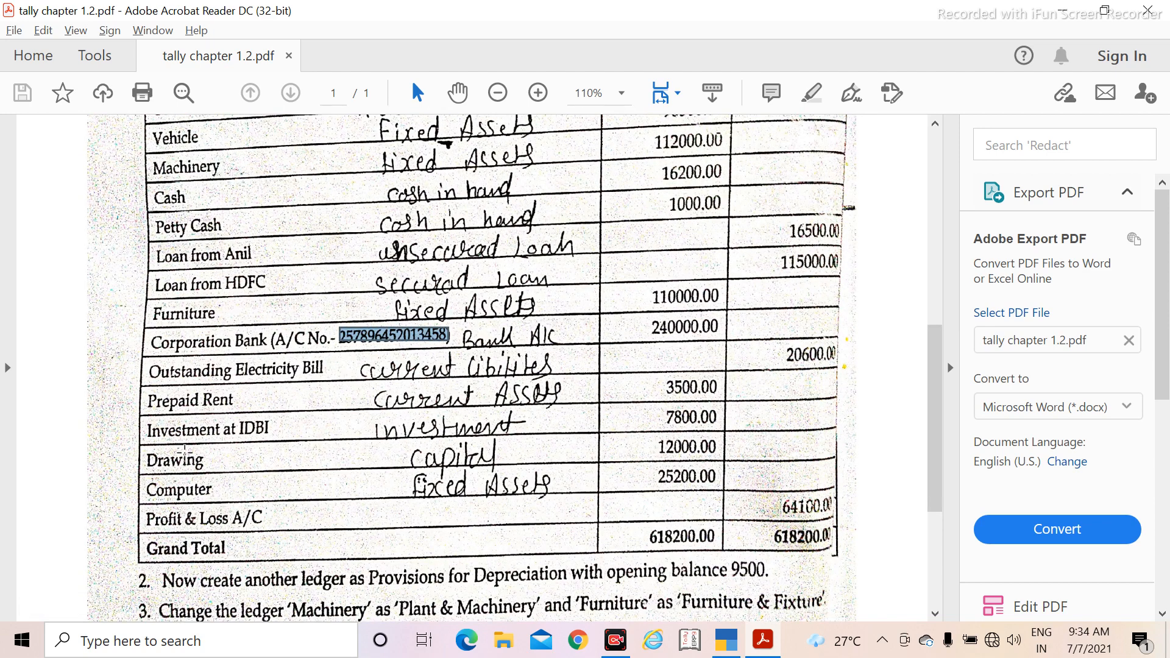
key("alt+Tab")
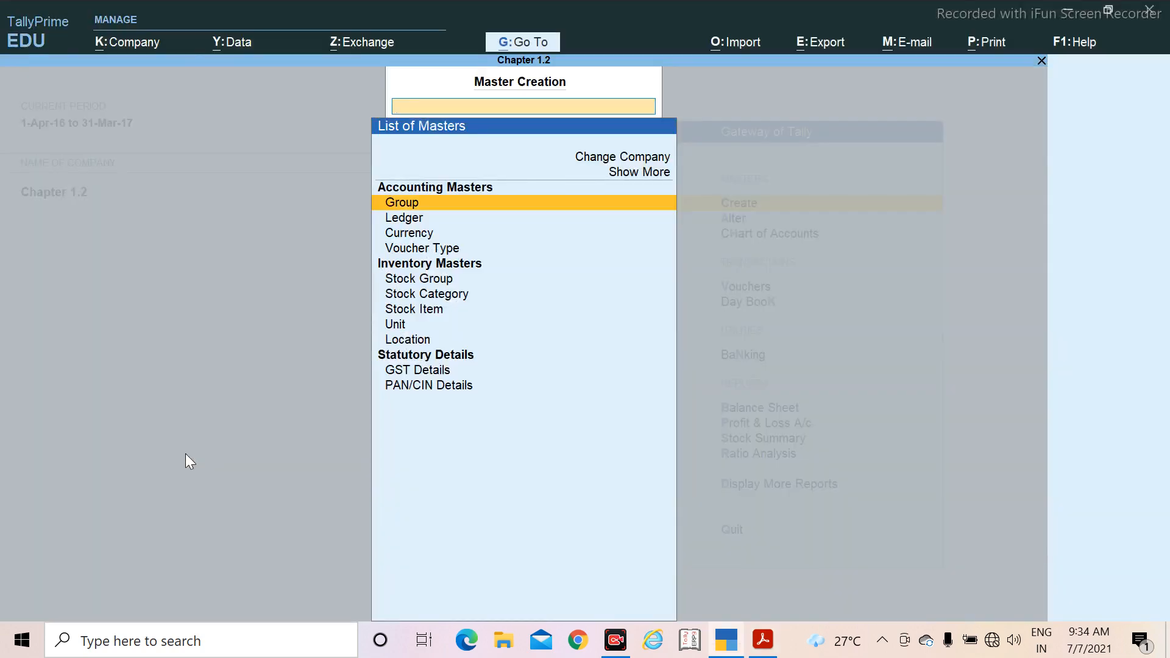
key("Escape")
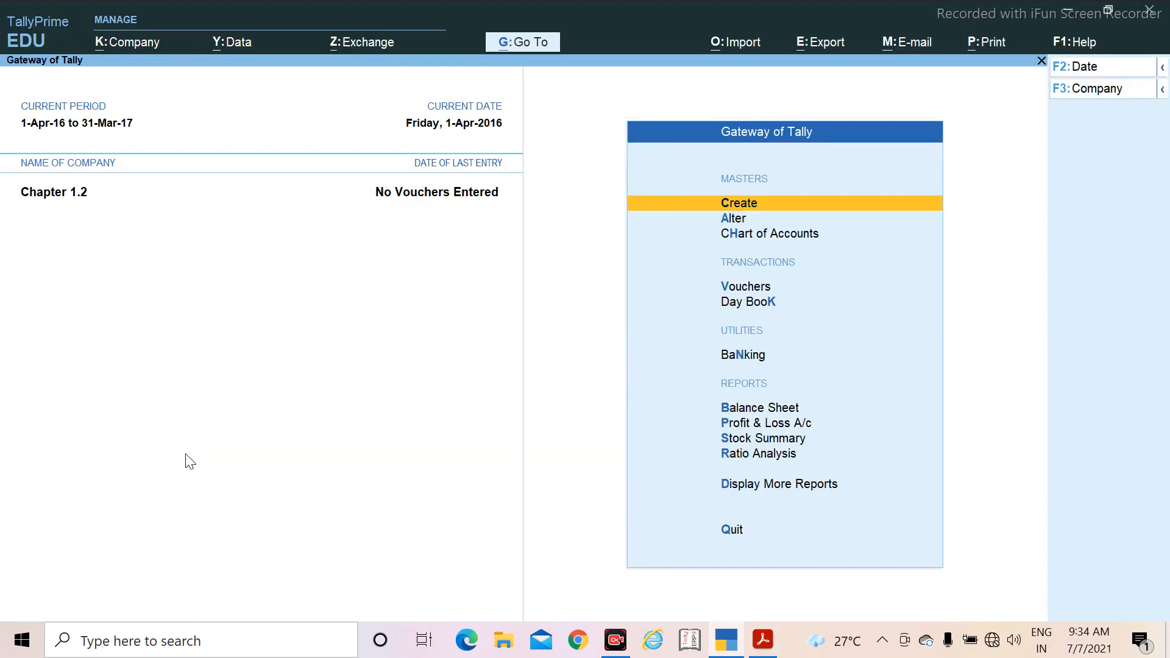
key("Down")
key("Return")
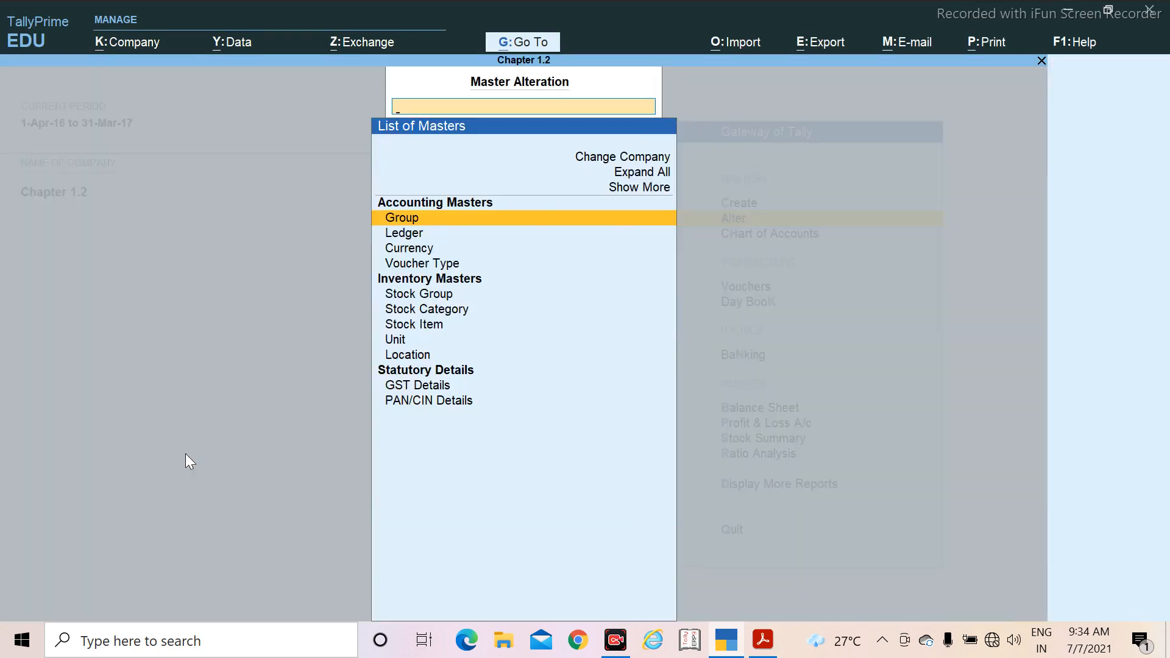
key("Down")
key("Return")
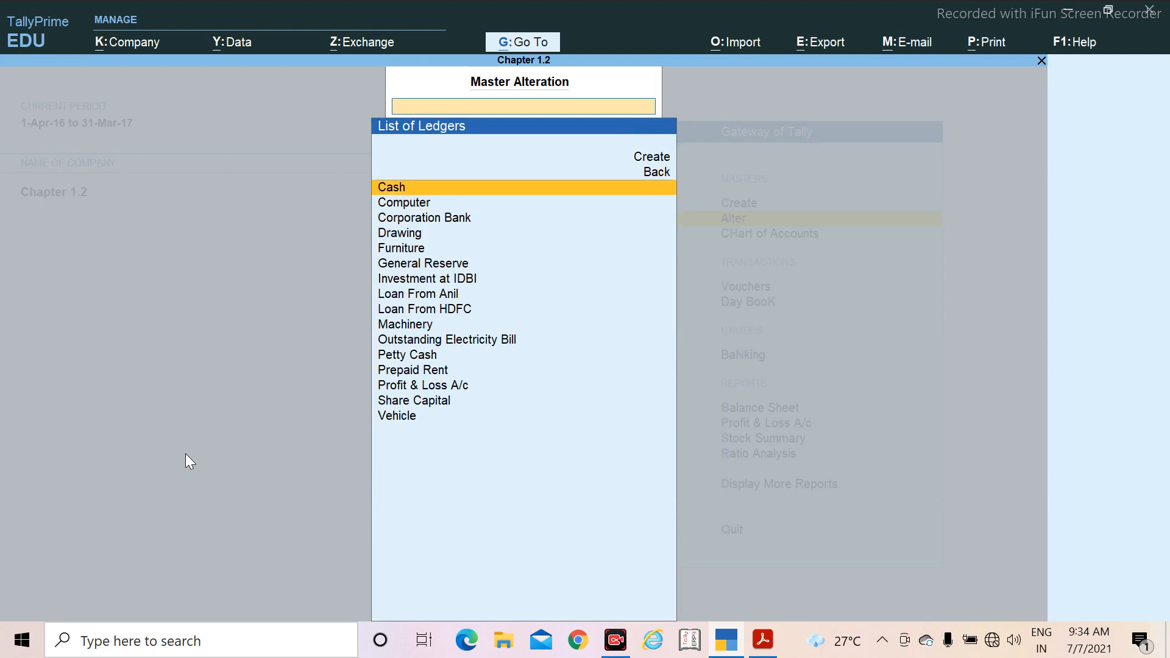
key("Return")
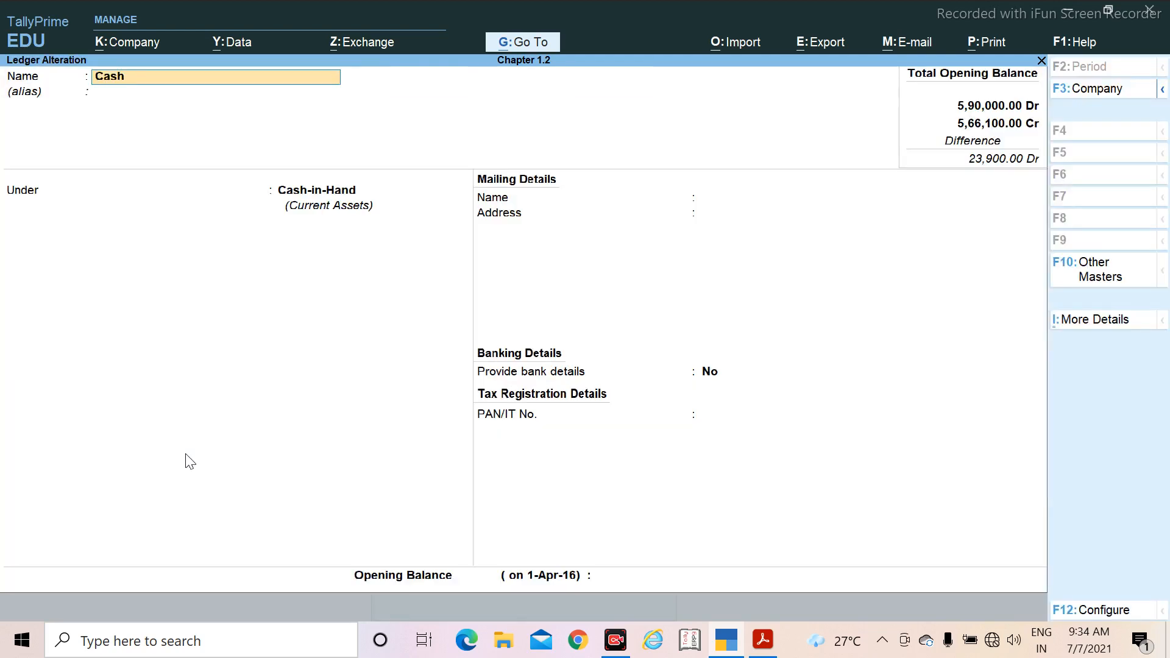
Step: Keep Cash under Cash-in-Hand, set its opening balance to 16,200 Dr as listed in the PDF, and save the alteration
key("Return")
key("Return")
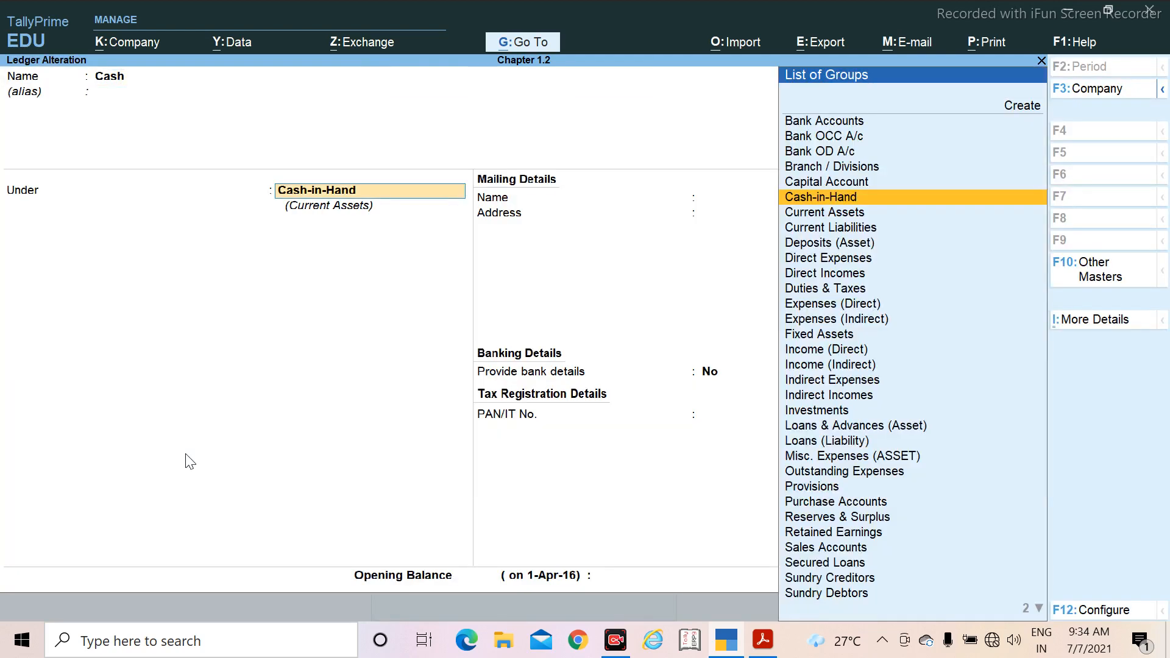
key("Return")
key("Return")
key("Return")
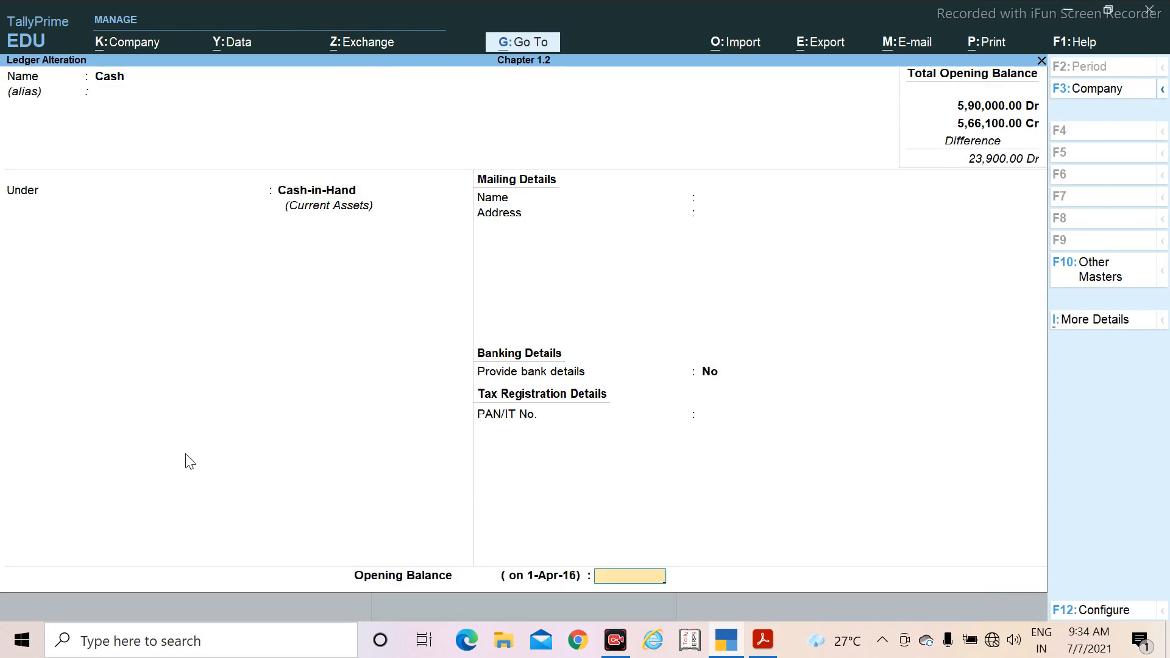
key("alt+Tab")
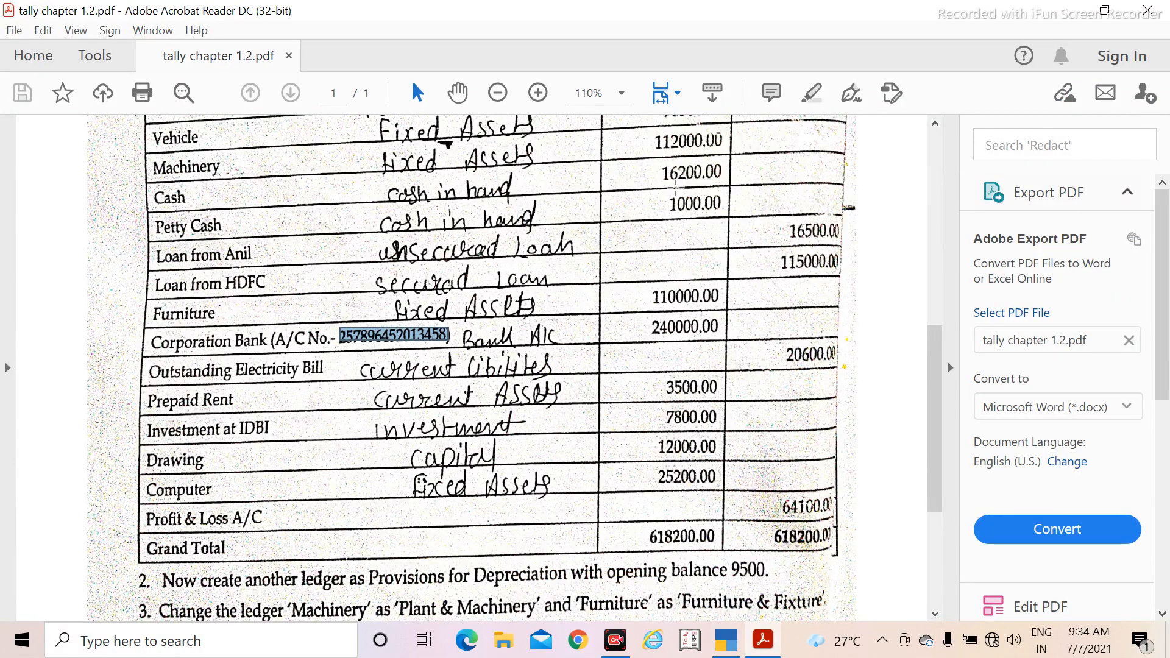
key("alt+Tab")
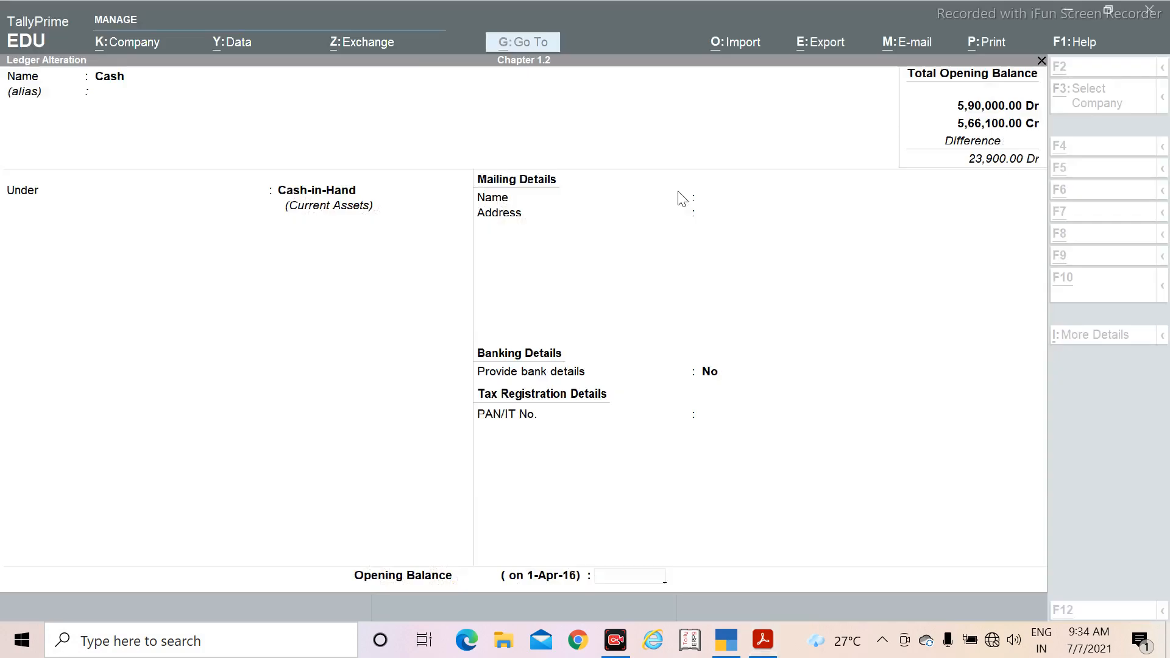
type("162")
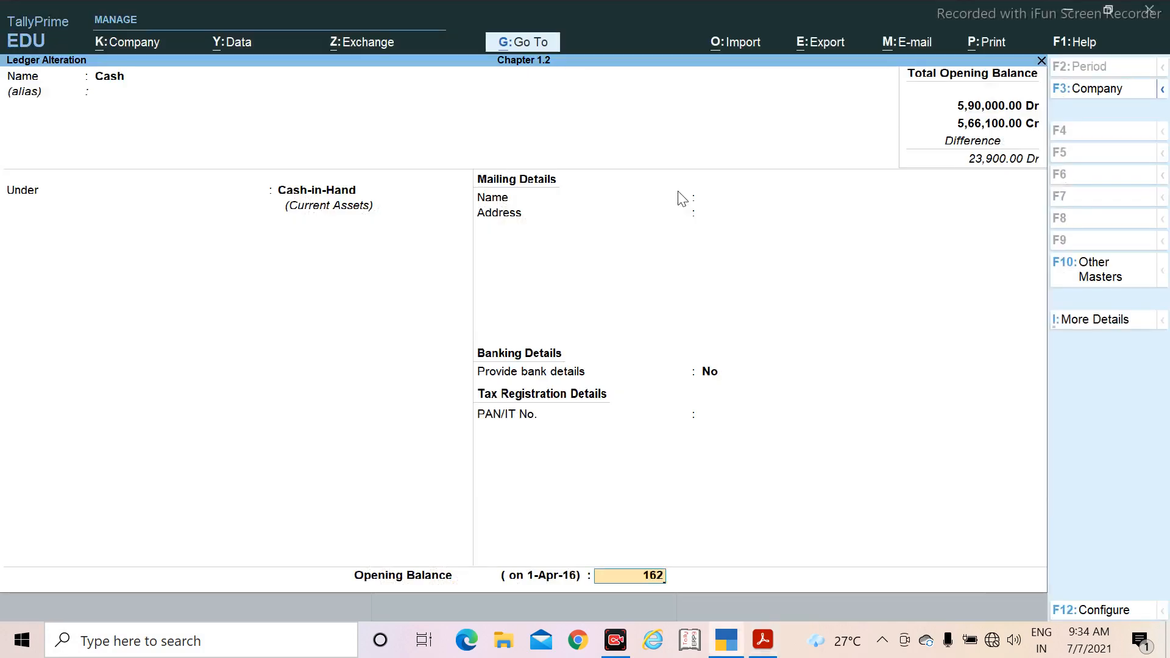
type("00")
key("Return")
key("Return")
key("Return")
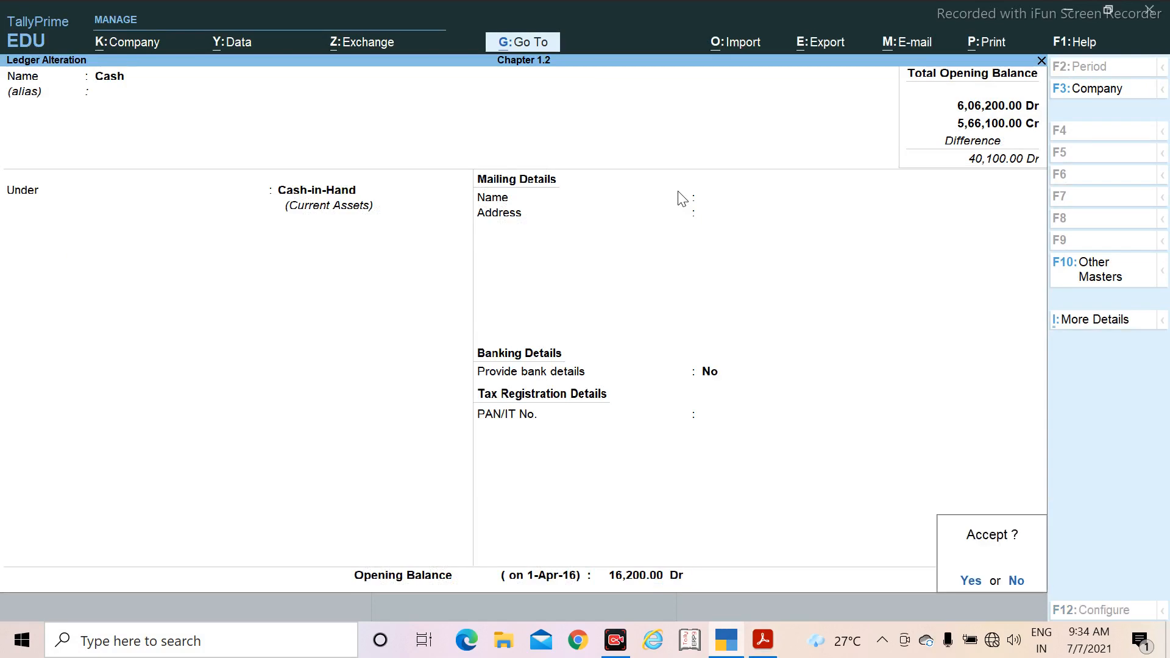
Step: Look up the Profit & Loss A/C balance in the PDF and open the Profit & Loss A/c ledger for alteration
key("alt+Tab")
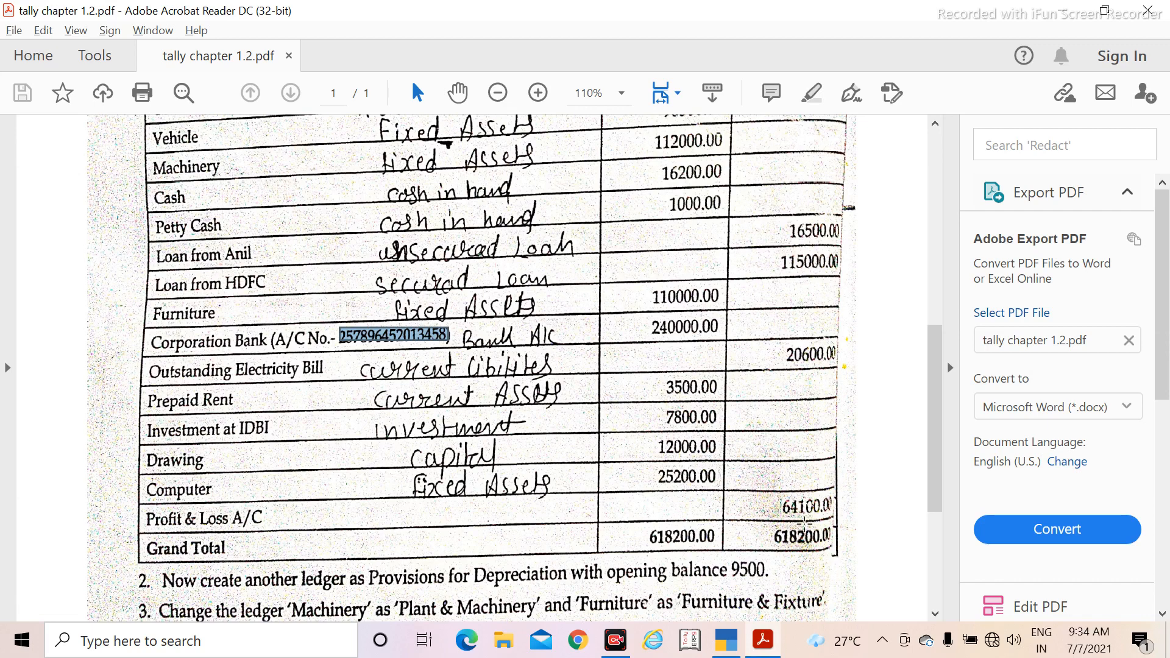
key("alt+Tab")
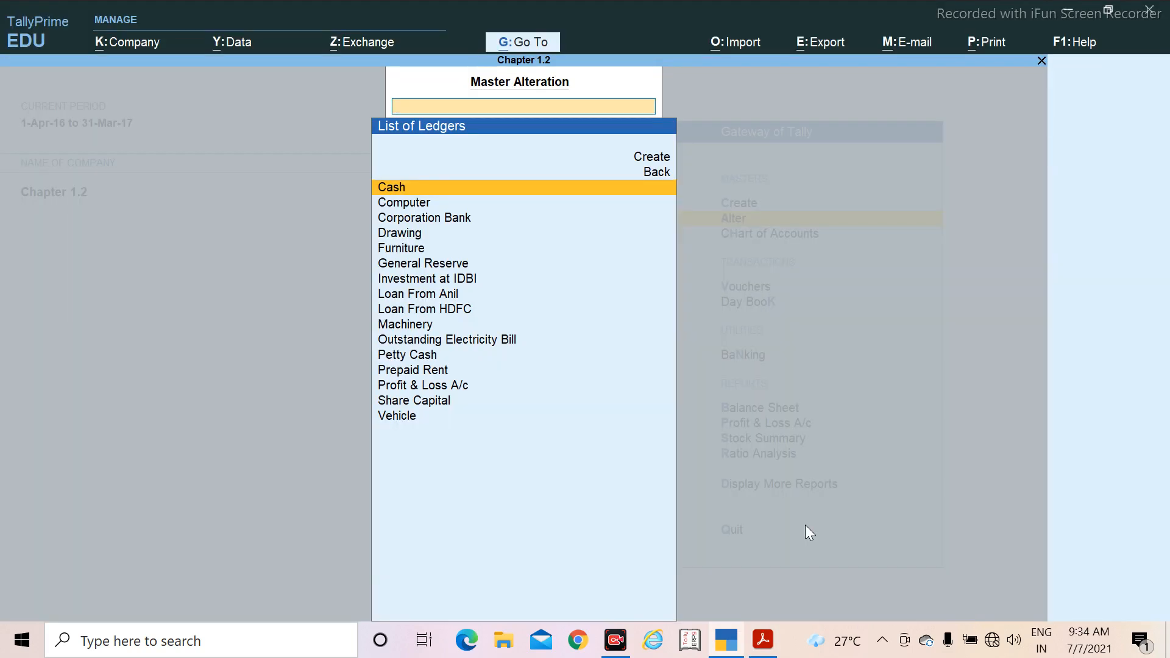
key("Down")
key("Down")
key("Down")
key("Down")
key("Down")
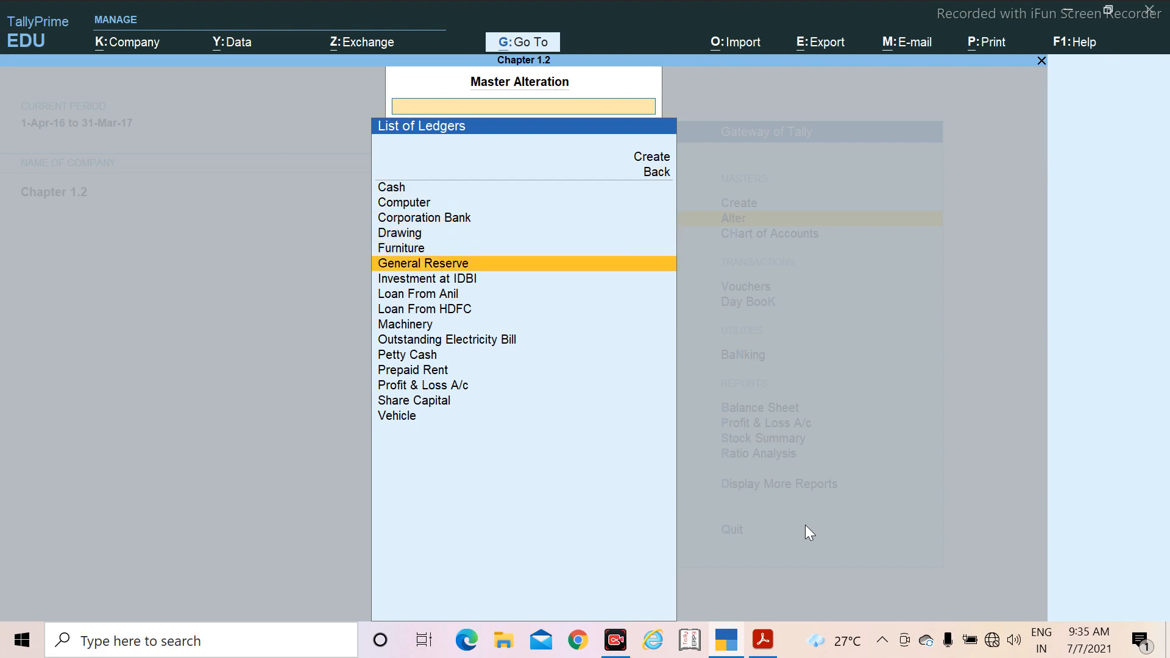
key("Down")
key("Down")
key("Down")
key("Down")
key("Down")
key("Down")
key("Down")
key("Down")
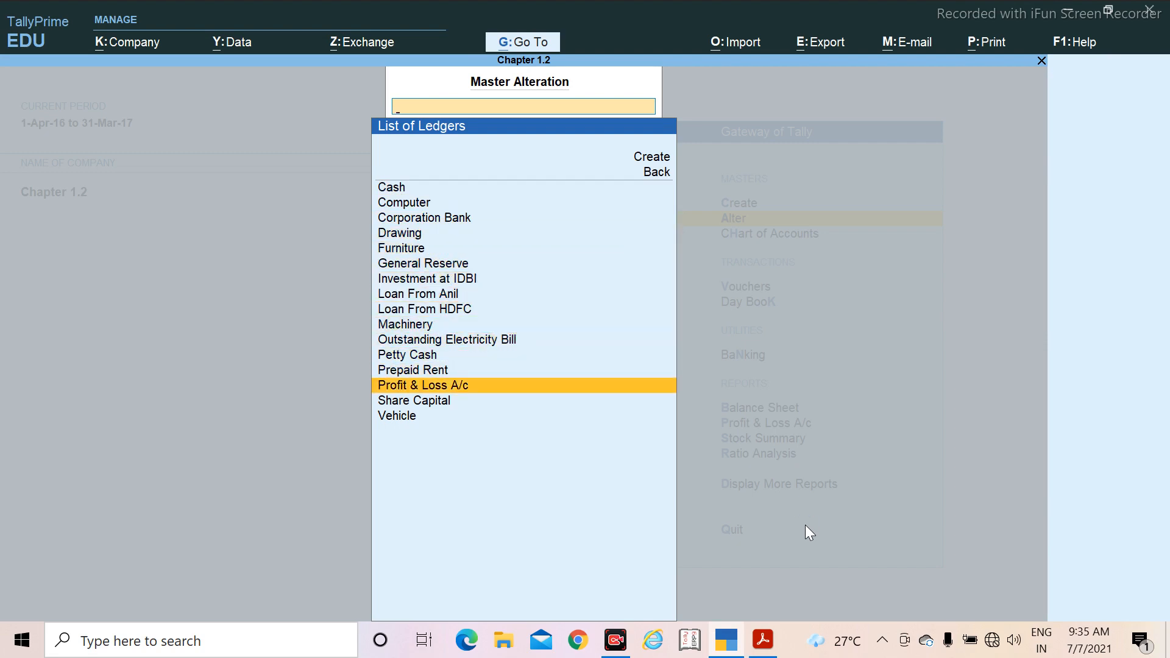
key("Return")
key("Return")
key("Return")
key("Return")
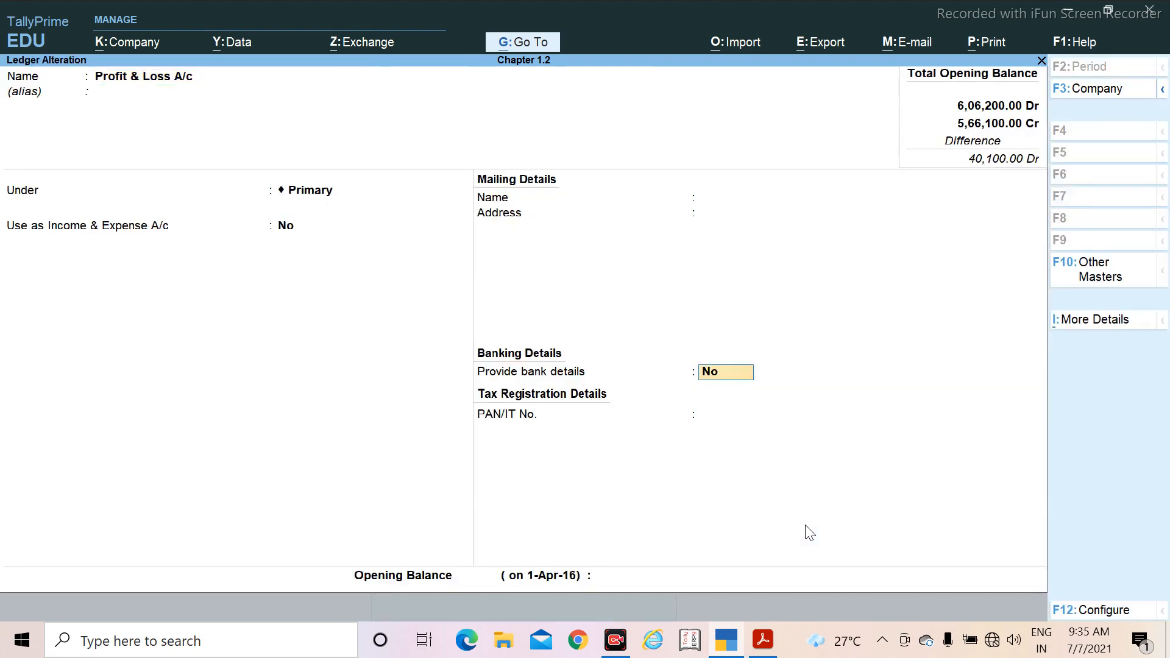
Step: Keep the Profit & Loss A/c ledger's other details, set its opening balance to 64,100, and save the alteration
key("Return")
type("64")
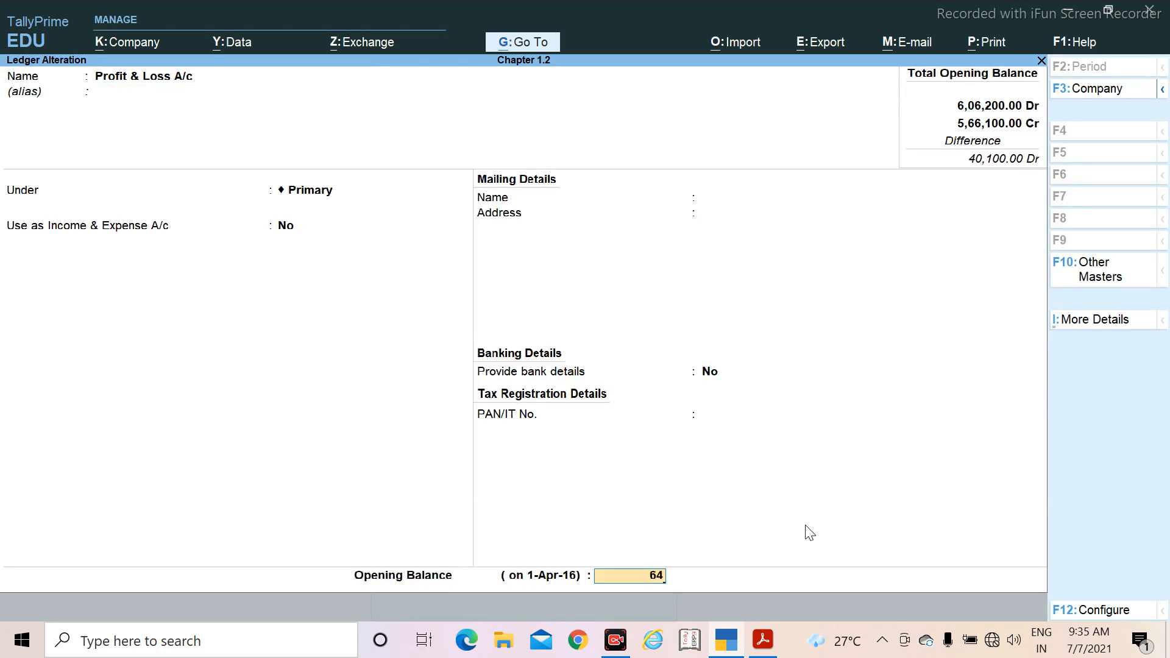
type("100")
key("Return")
key("Return")
key("Return")
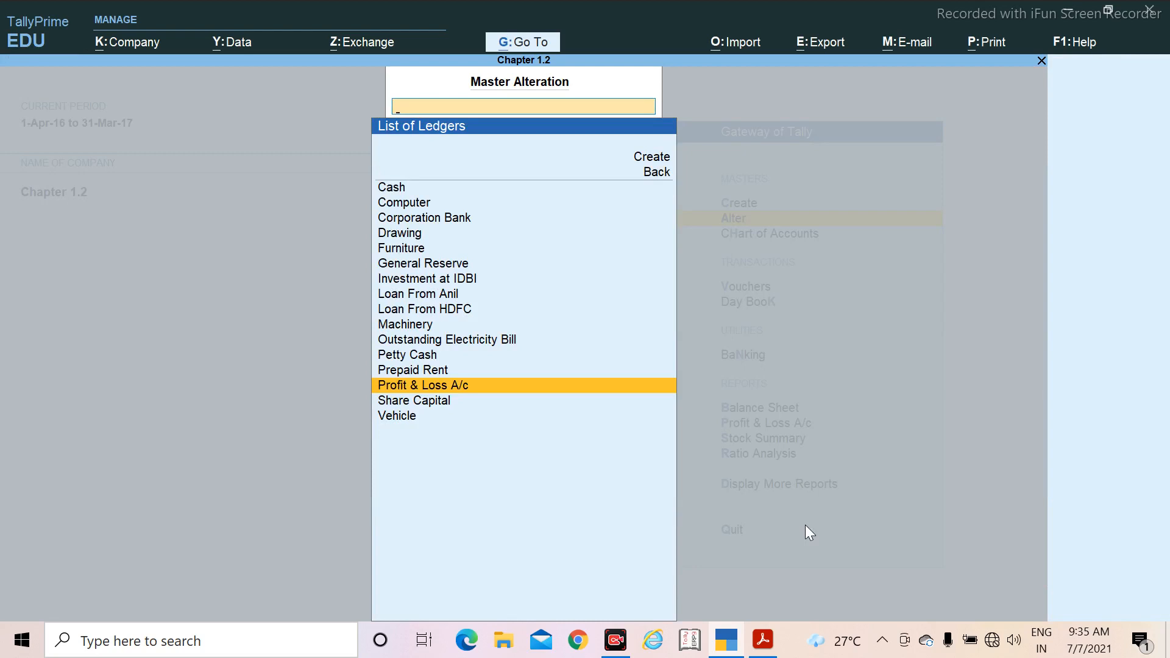
Step: Leave ledger alteration, read the remaining numbered tasks in the PDF, and open a blank ledger creation form in TallyPrime
key("Escape")
key("Escape")
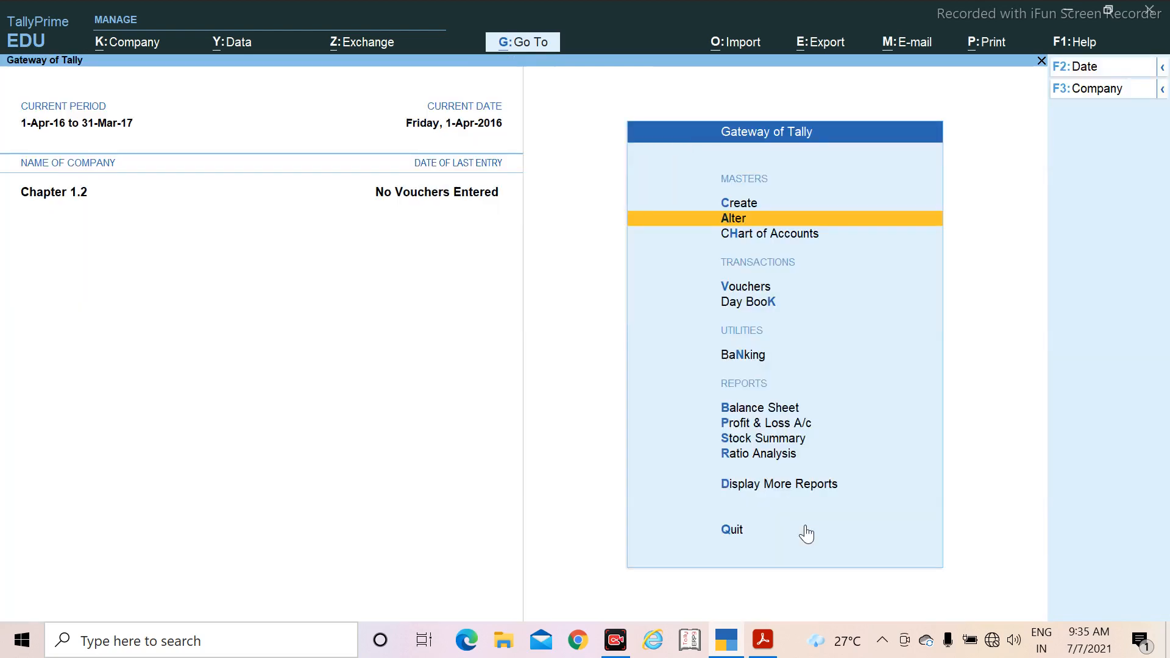
key("alt+Tab")
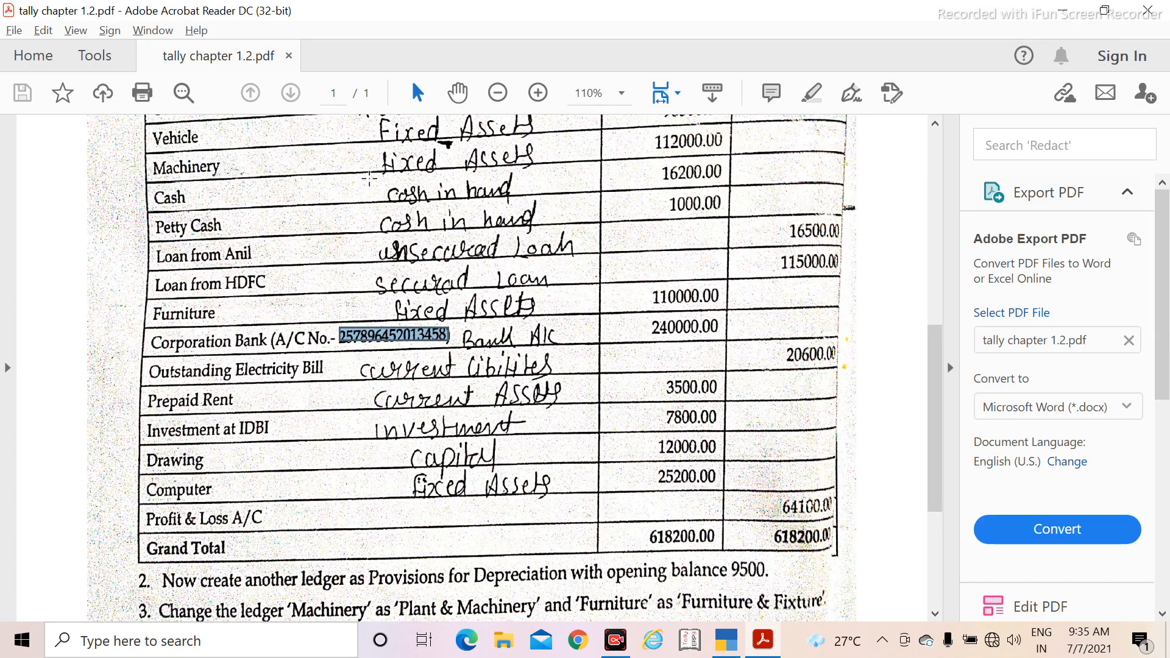
scroll(334, 246, "down", 2)
scroll(334, 245, "down", 5)
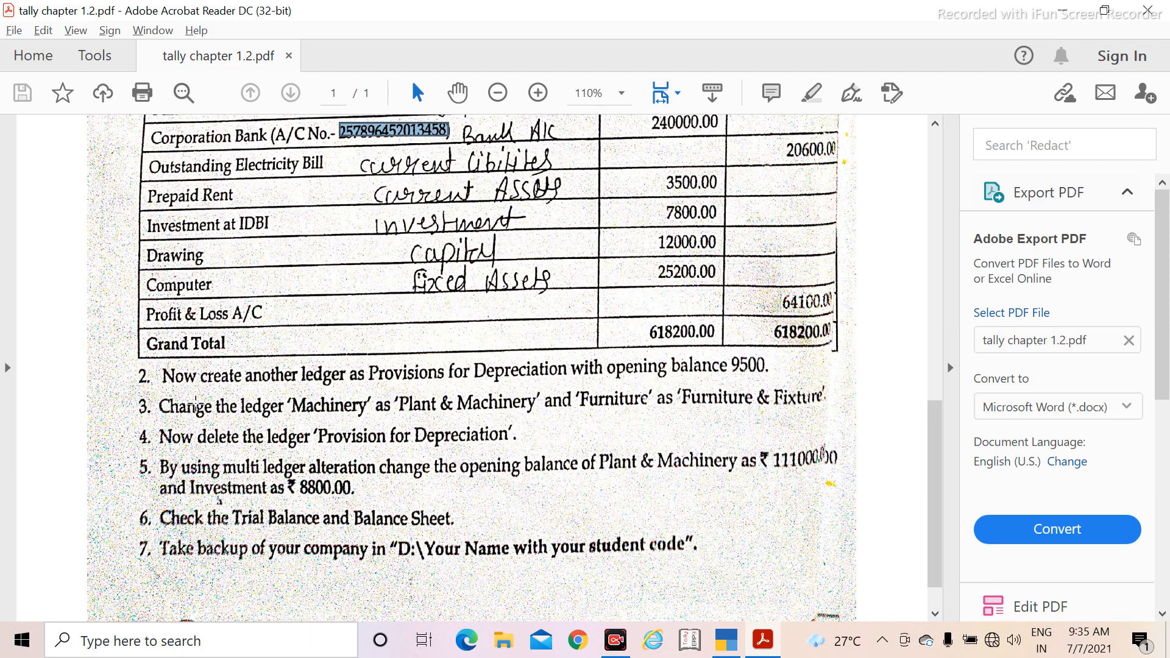
key("alt+Tab")
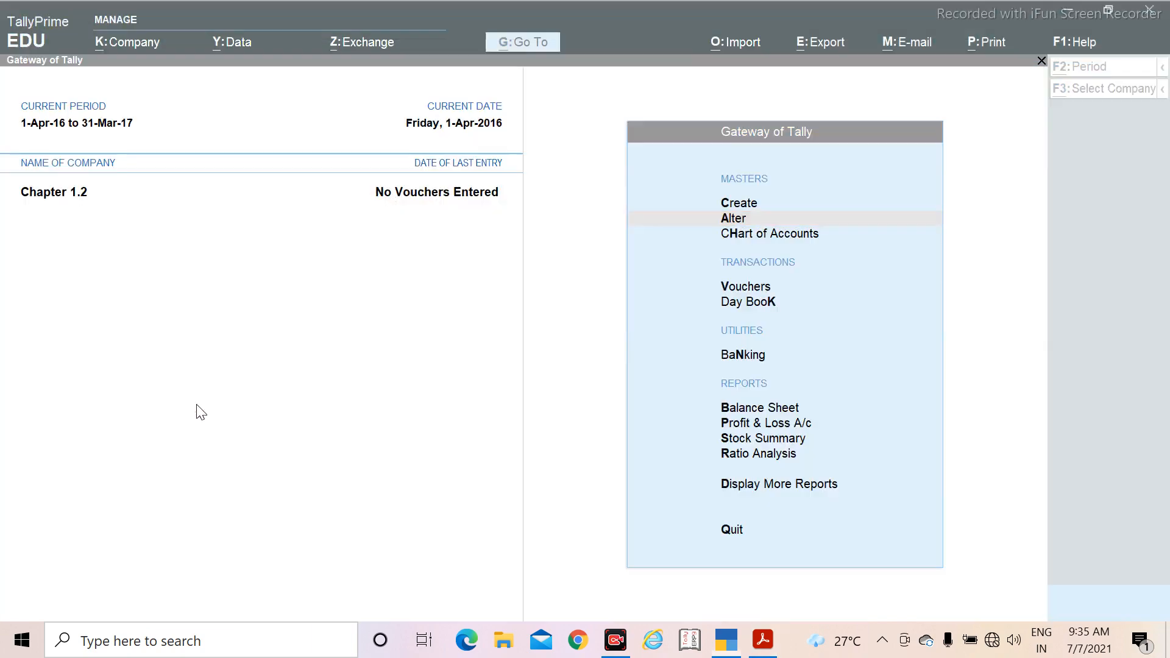
key("Up")
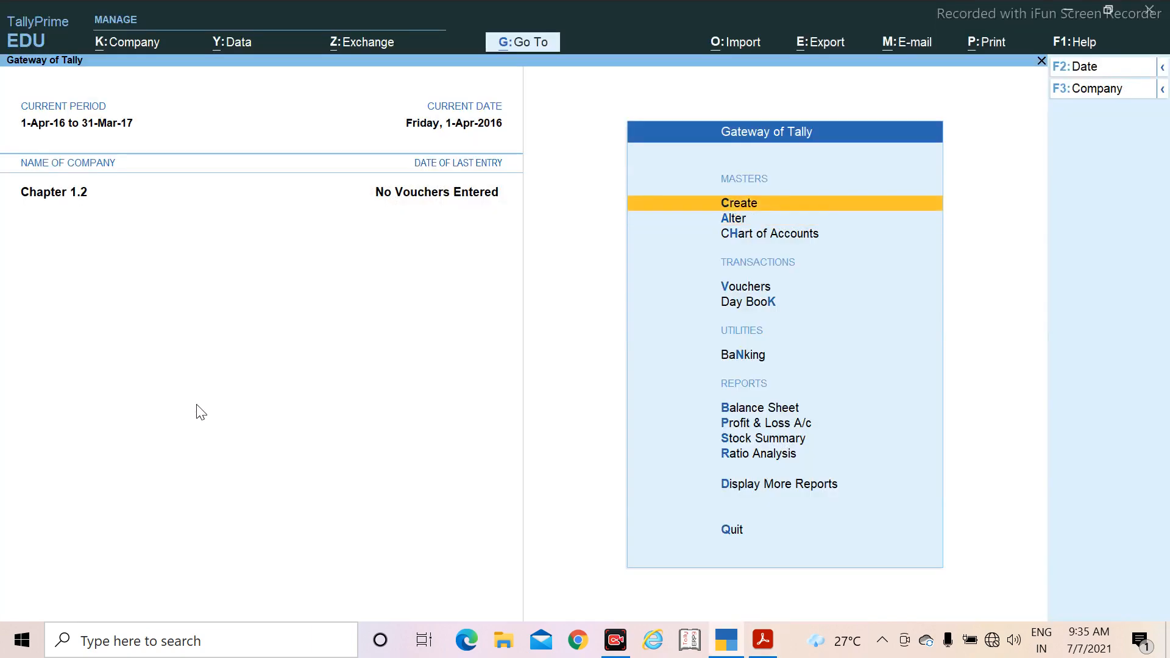
key("Return")
key("Down")
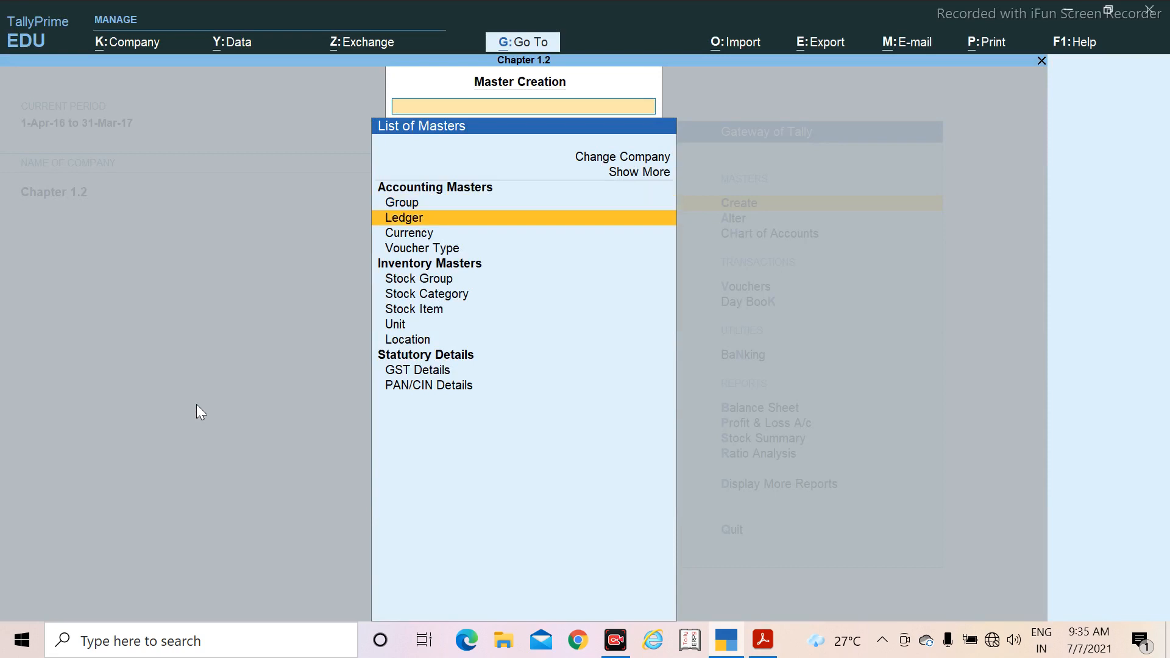
key("Return")
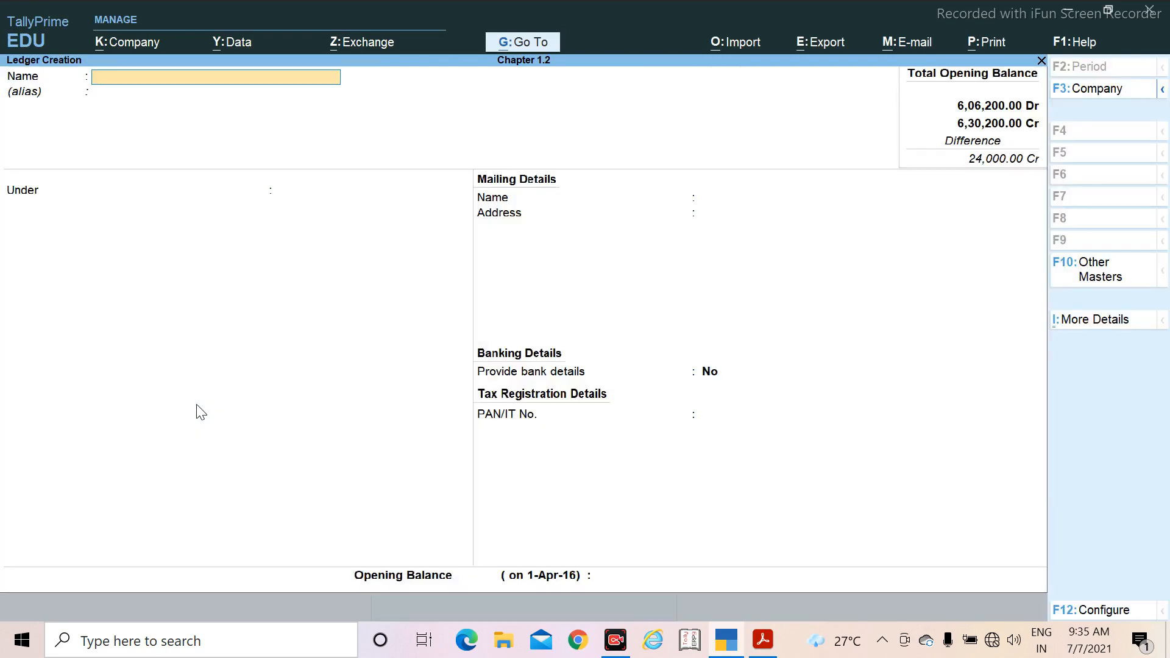
Step: Name the new ledger Provisions for Depreciation and leave its alias blank
type("Provisions for Depre")
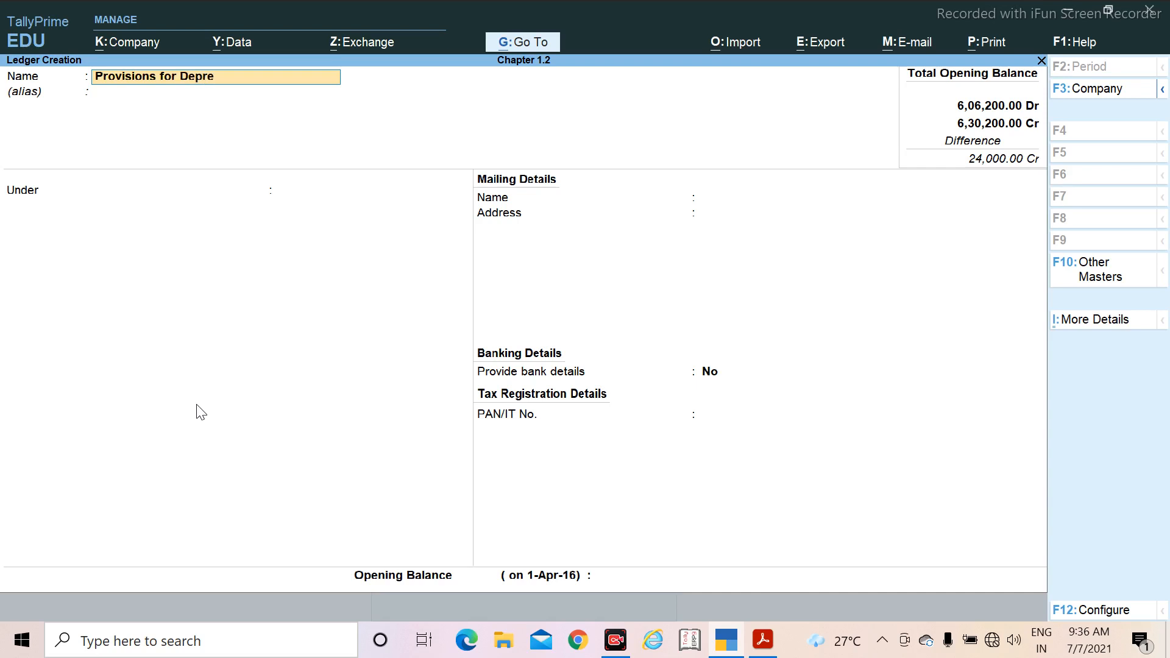
type("ciation")
key("Return")
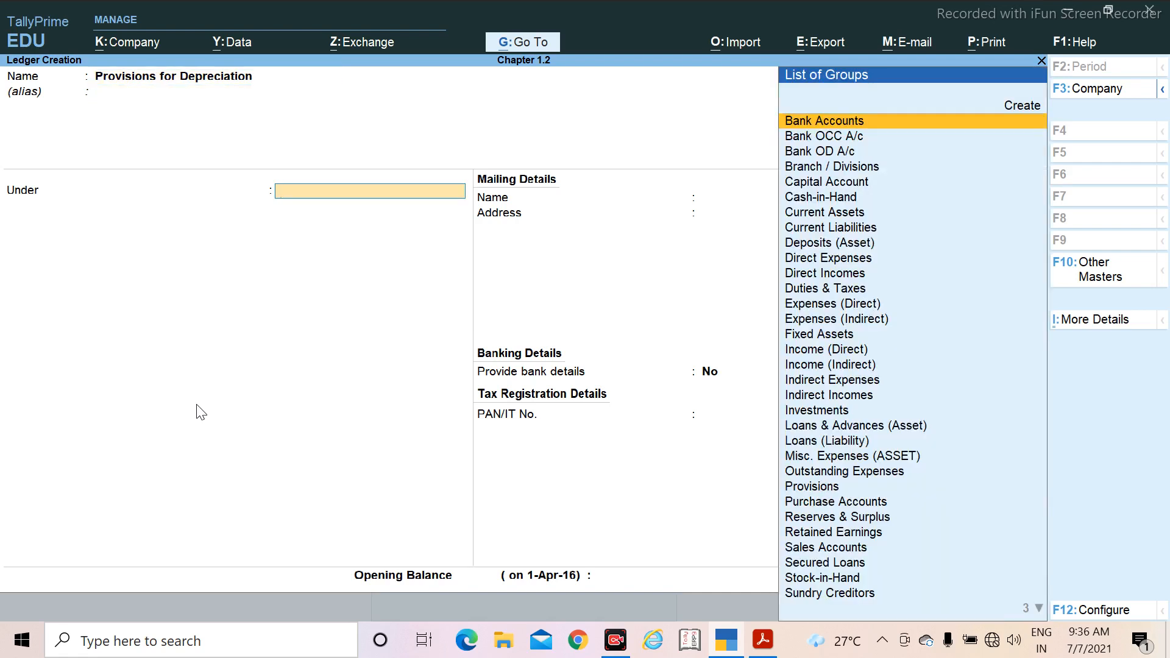
Step: Place the Provisions for Depreciation ledger under the Provisions group and provide no bank details
type("Pr")
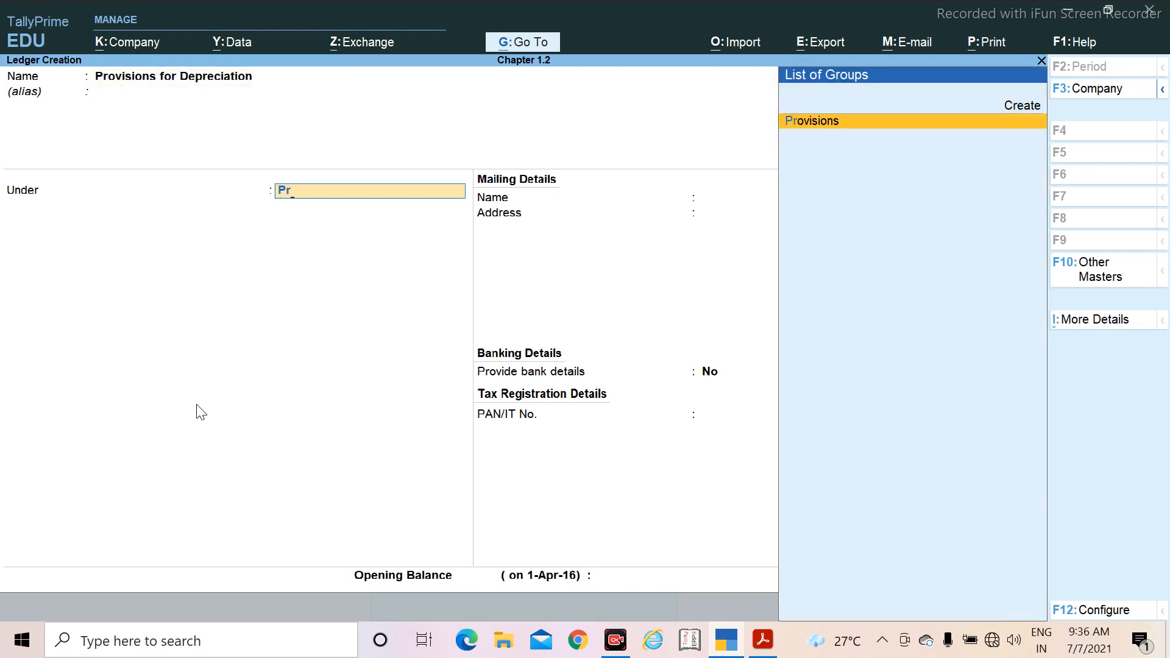
key("Return")
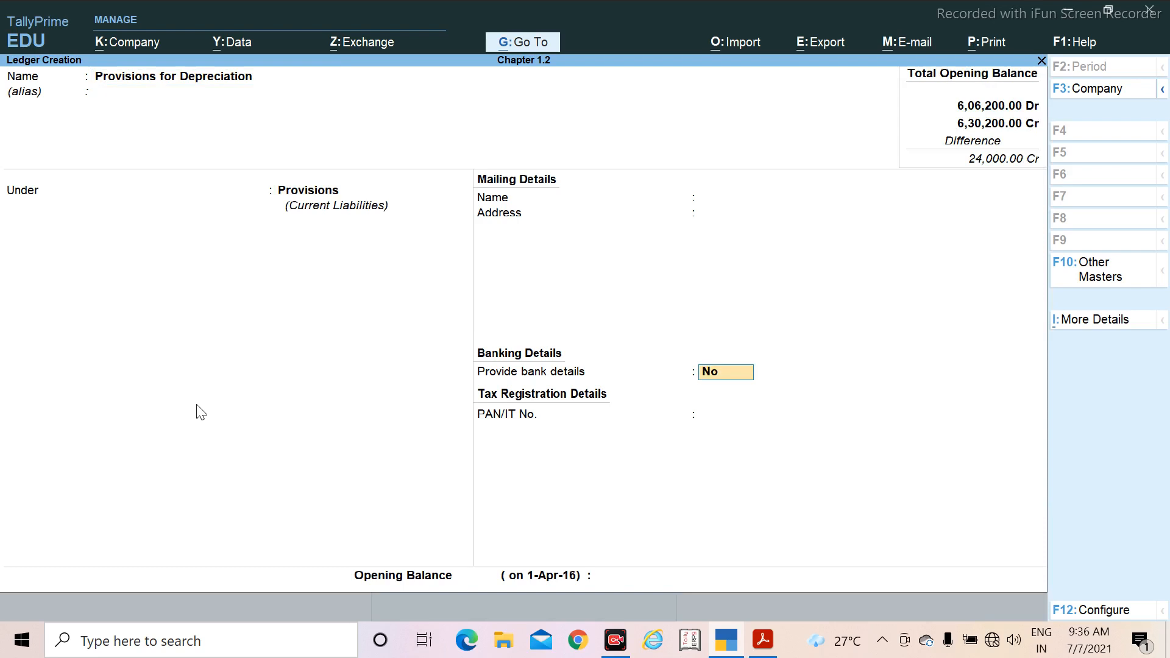
key("Return")
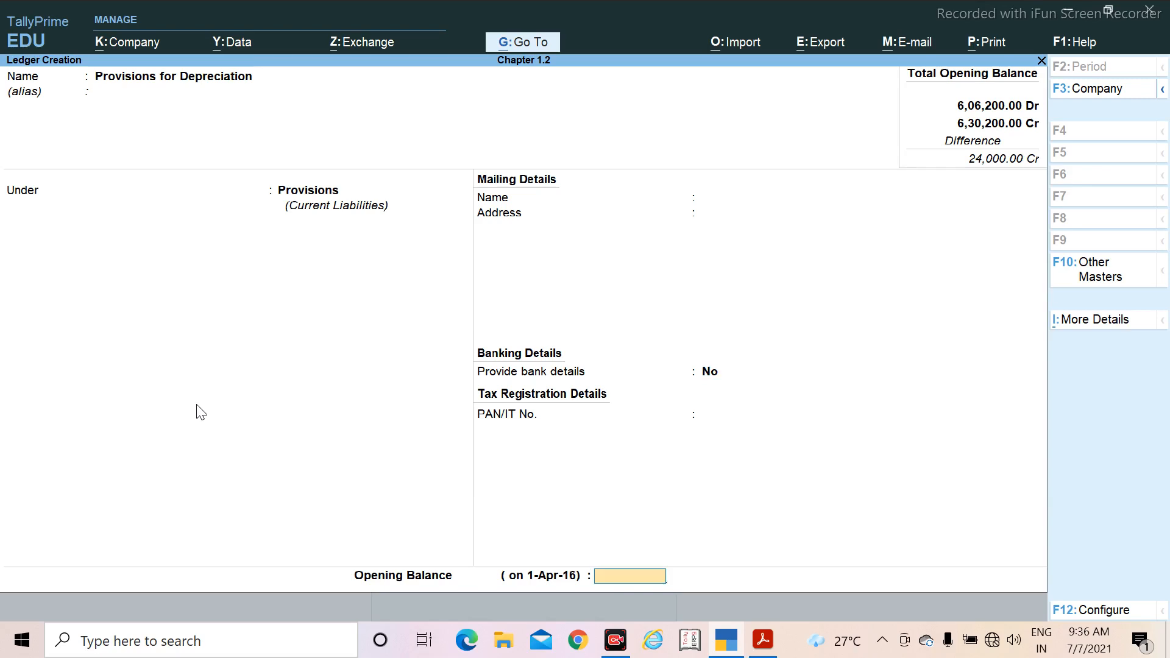
Step: Look up the ledger's opening balance in the PDF, enter 9,500 Cr in TallyPrime, and save the ledger
key("alt+Tab")
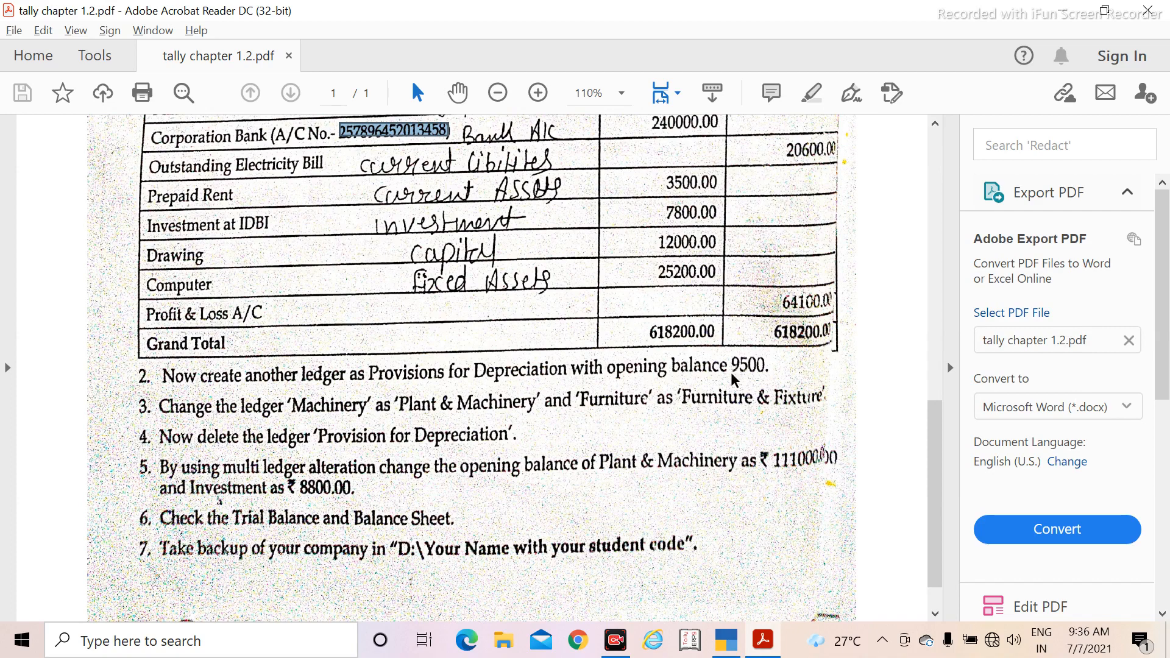
key("alt+Tab")
type("9500")
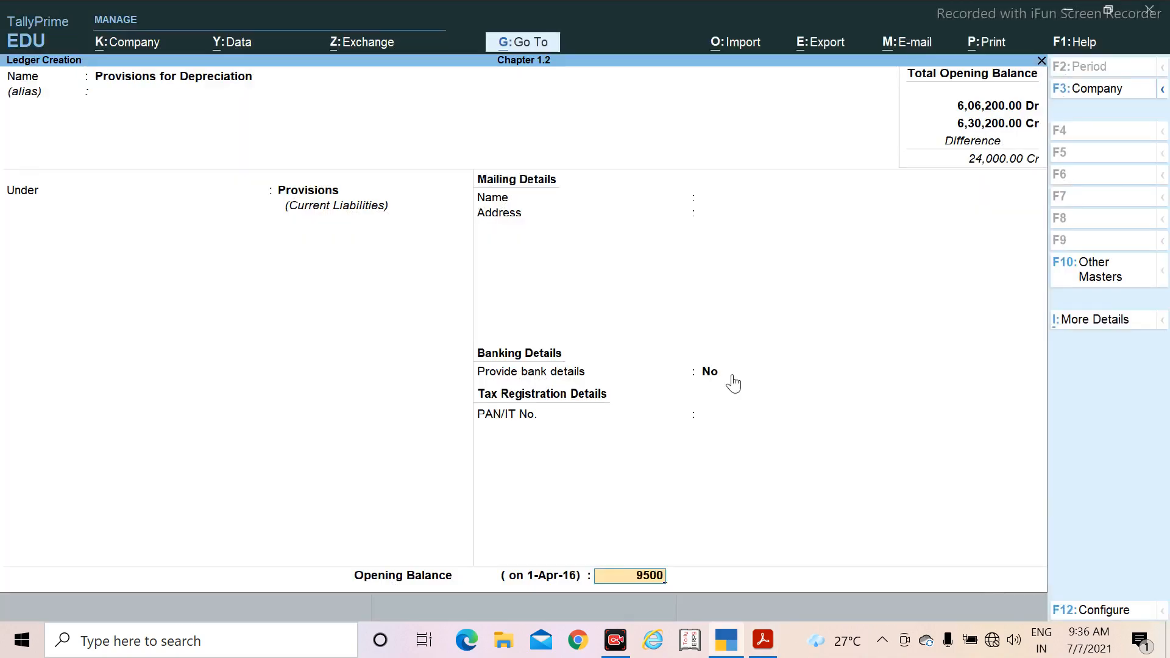
key("Return")
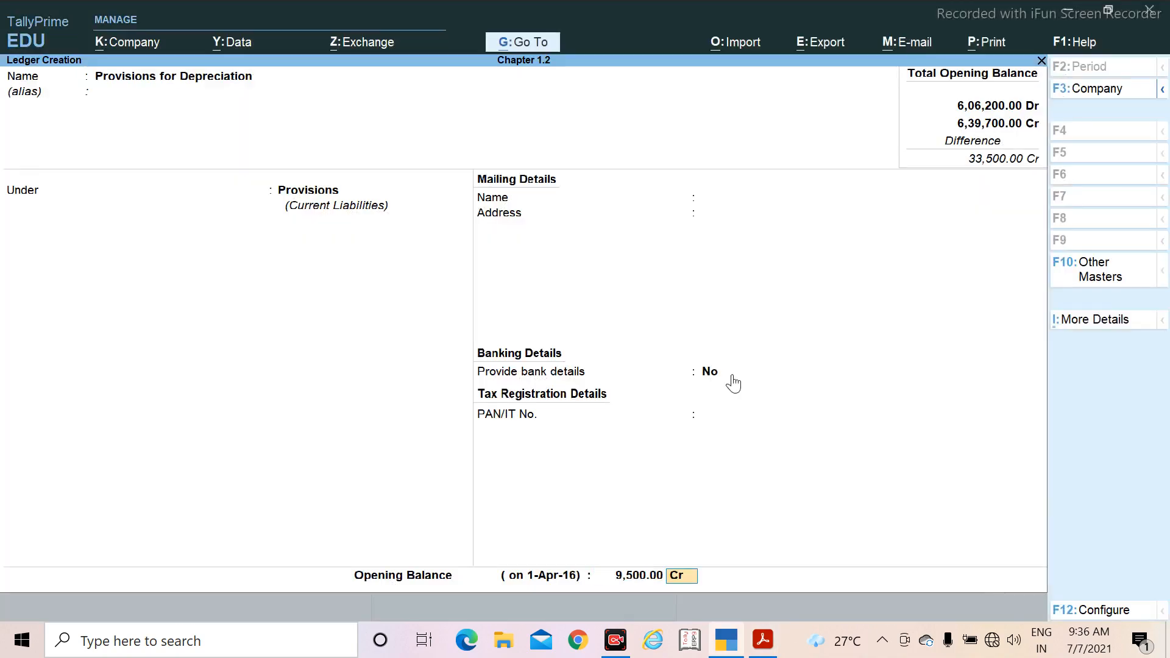
key("Return")
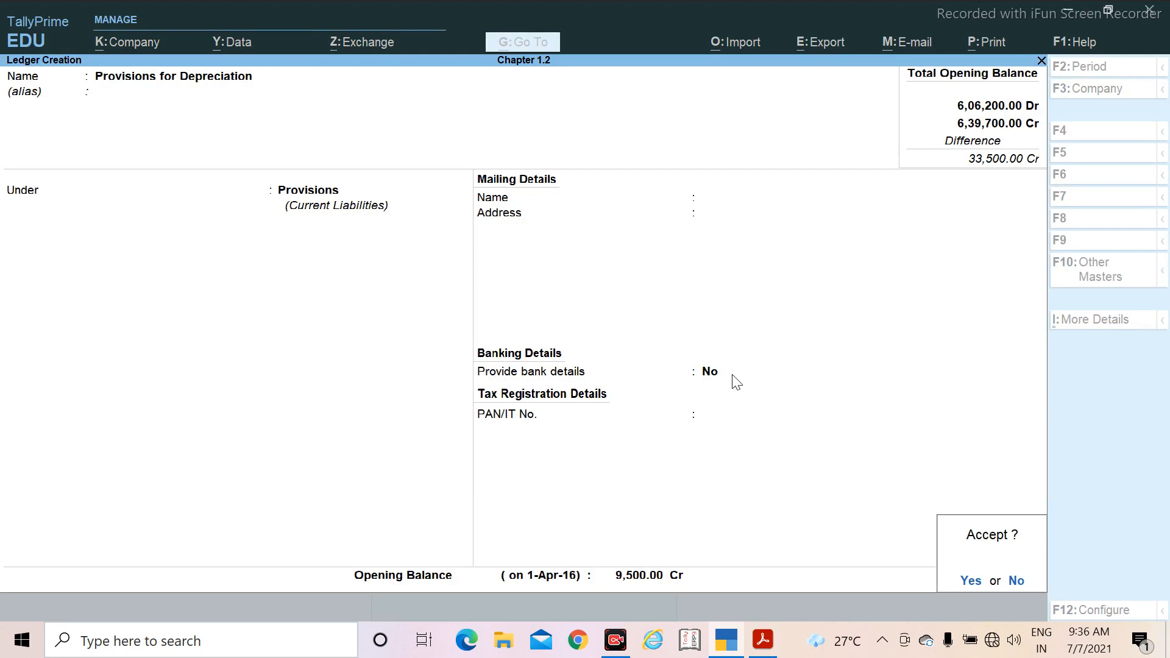
key("Return")
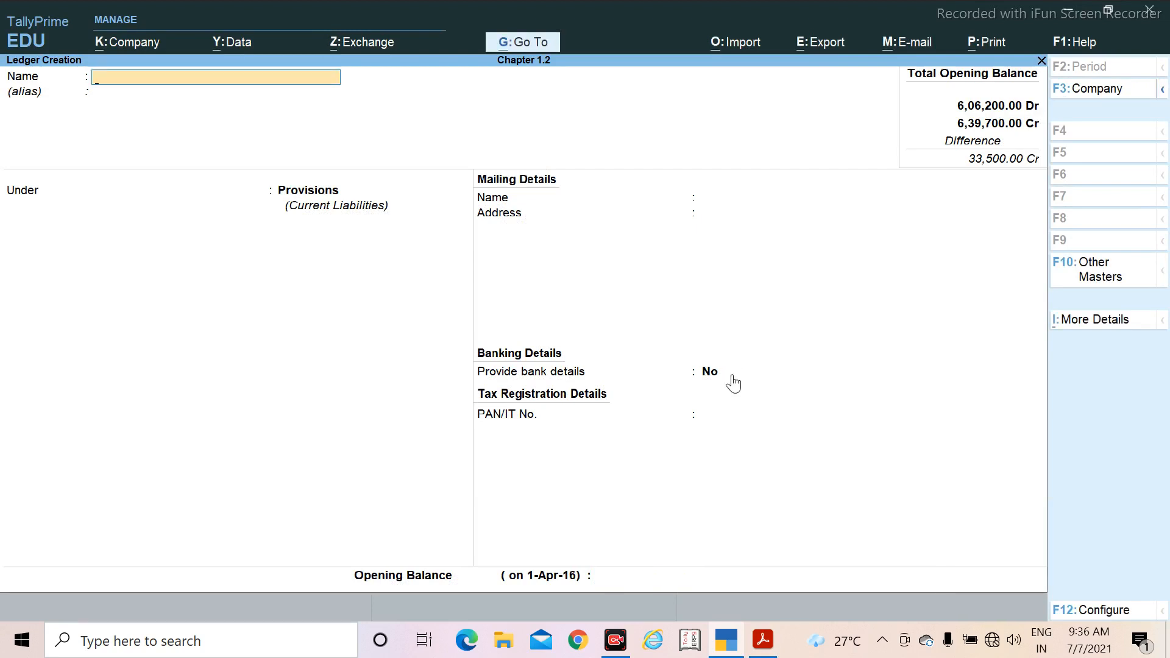
Step: Leave ledger creation and read the ledger renaming task in the PDF, returning to TallyPrime
key("Escape")
key("Return")
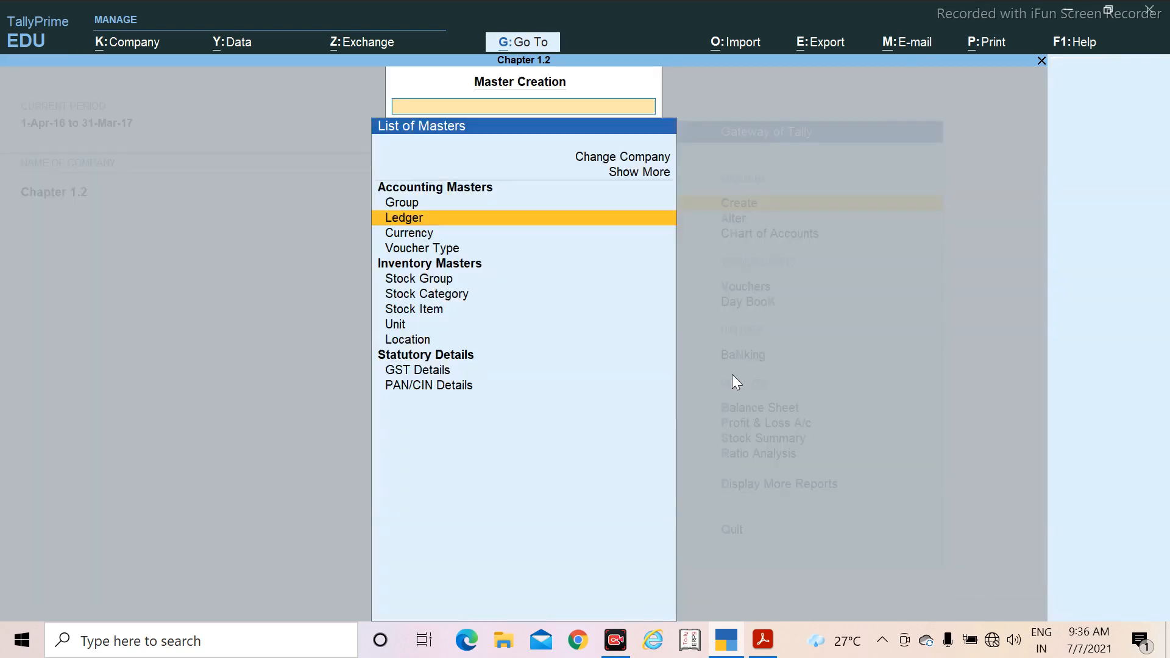
key("alt+Tab")
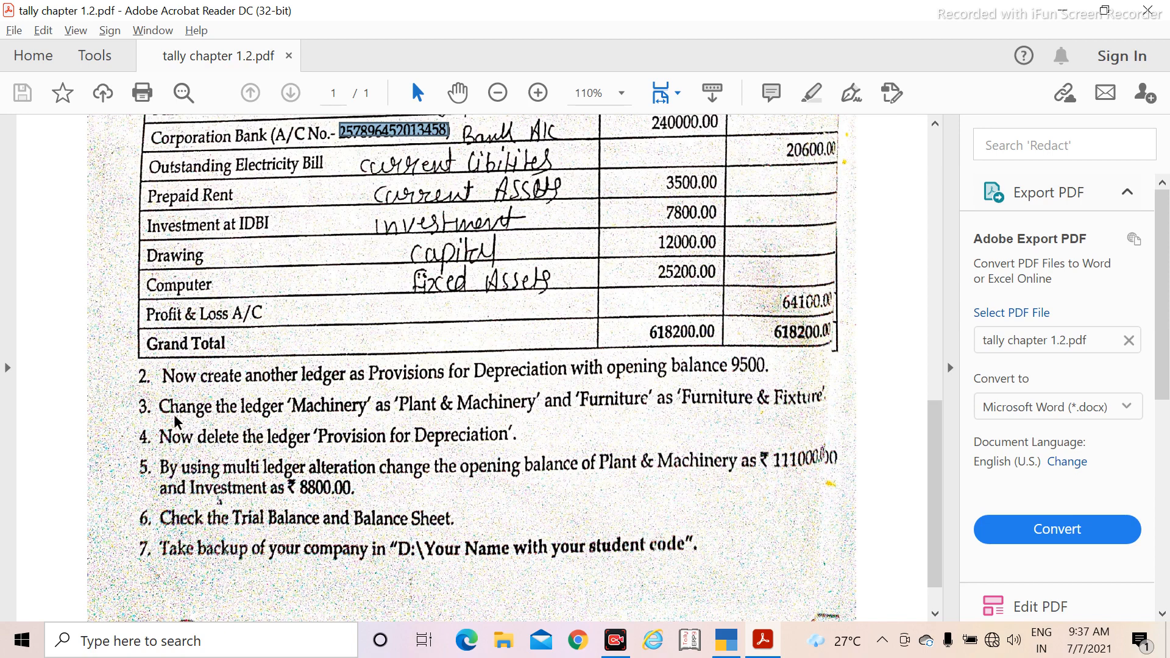
key("alt+Tab")
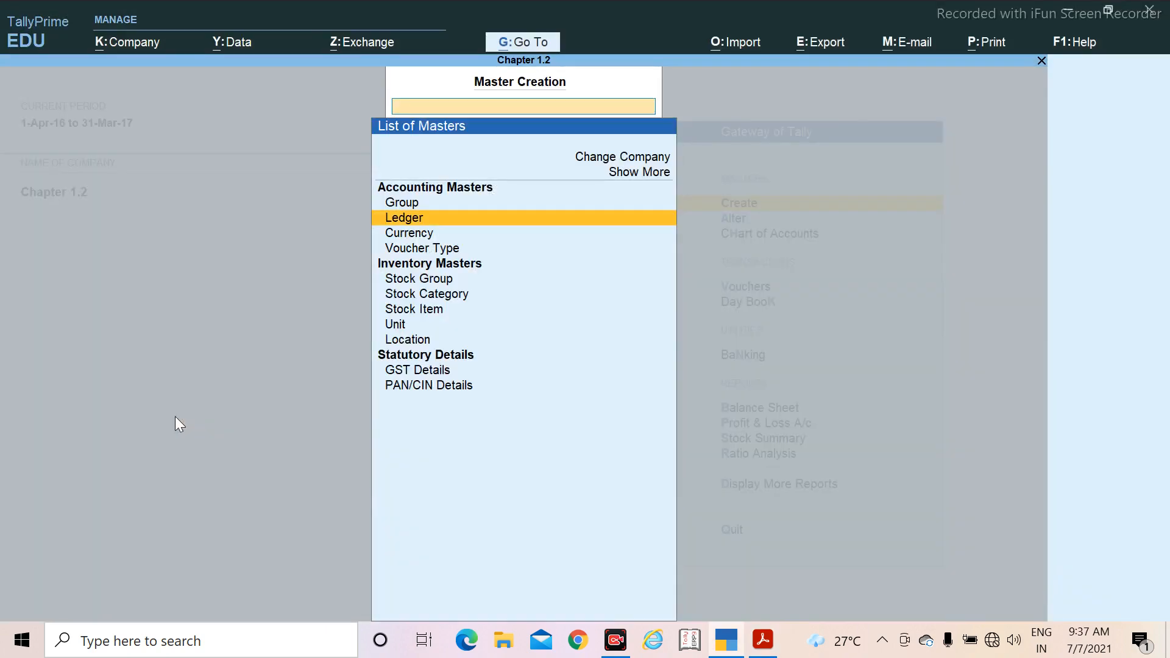
Step: Switch from master creation to master alteration and open the Furniture ledger for alteration
key("Escape")
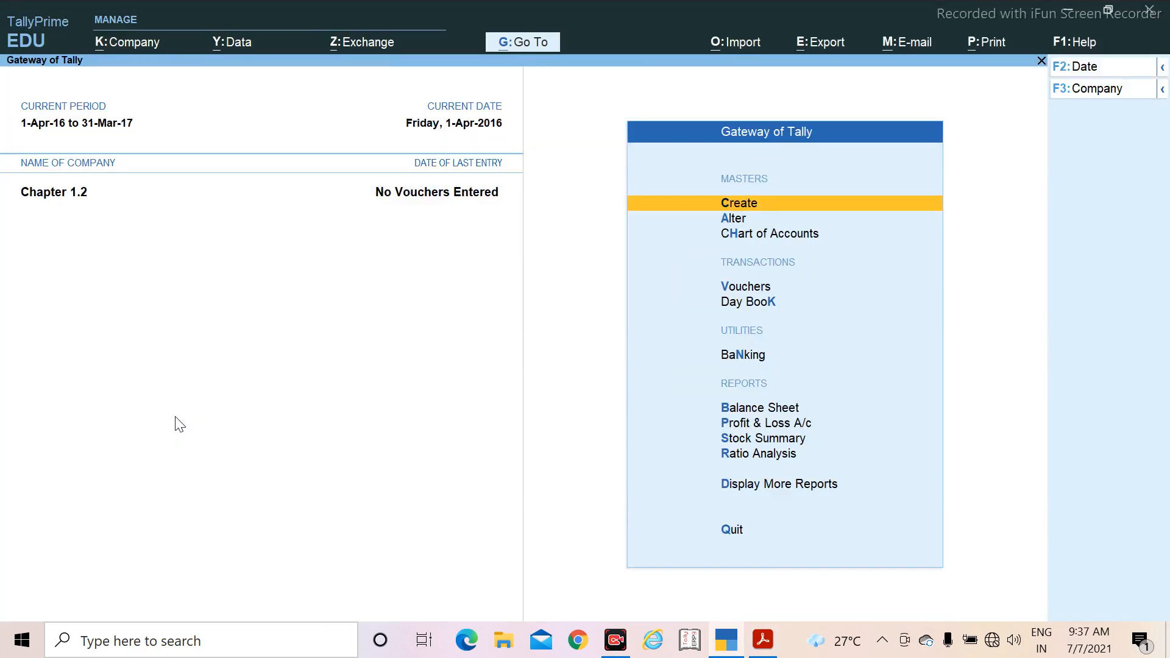
key("Down")
key("Return")
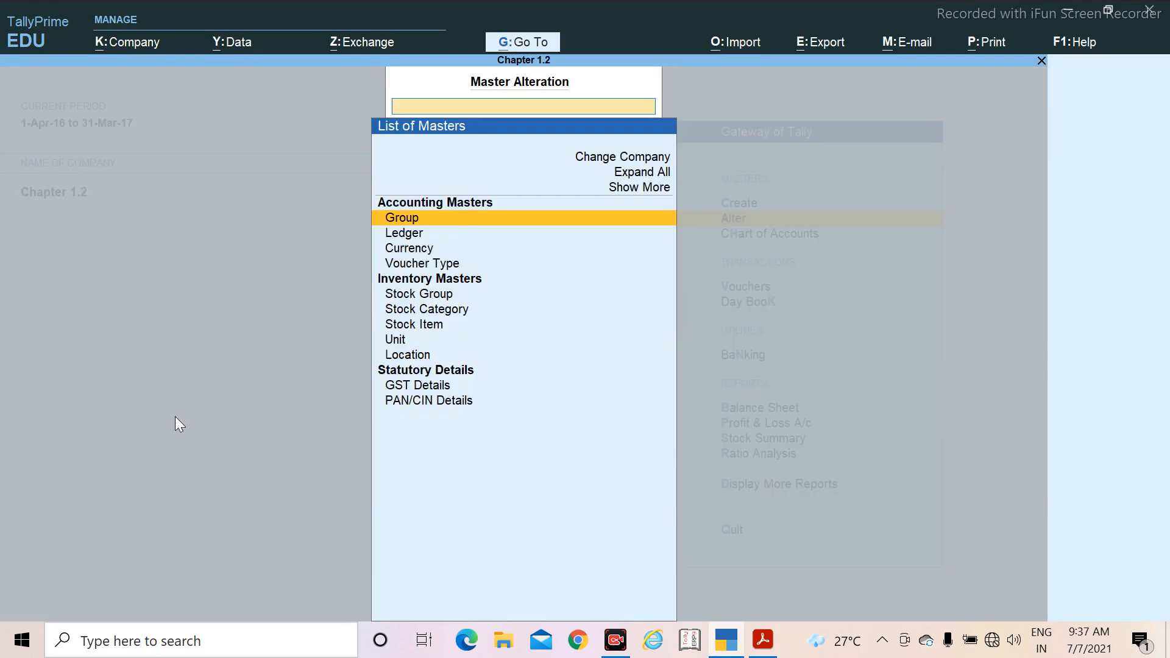
key("Down")
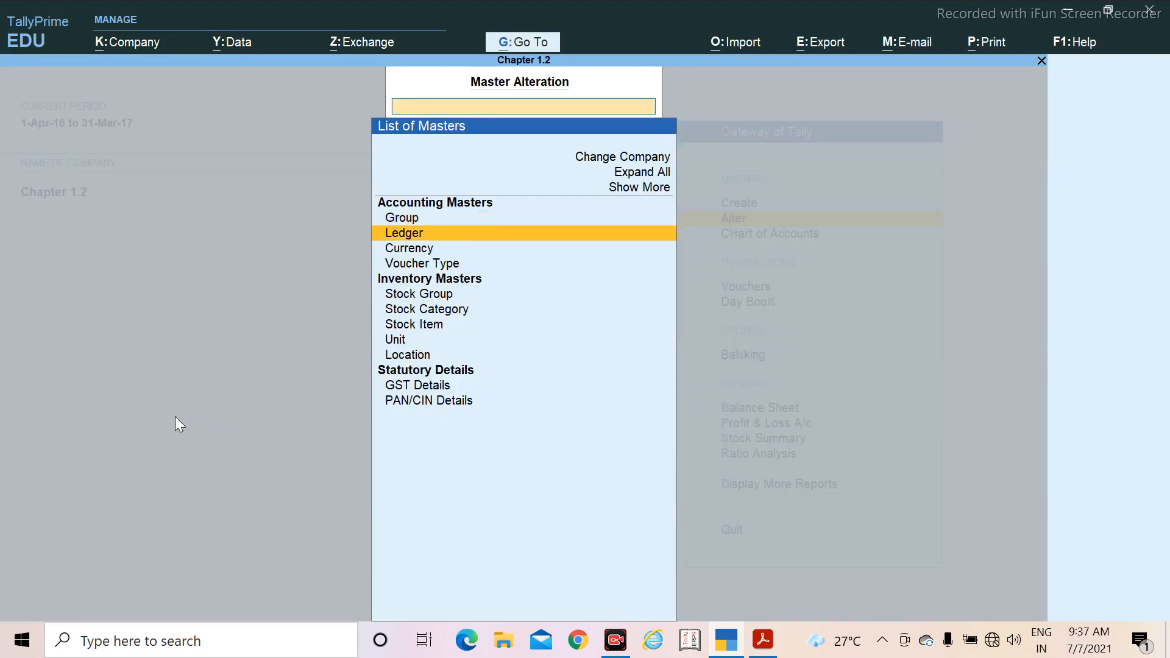
key("Return")
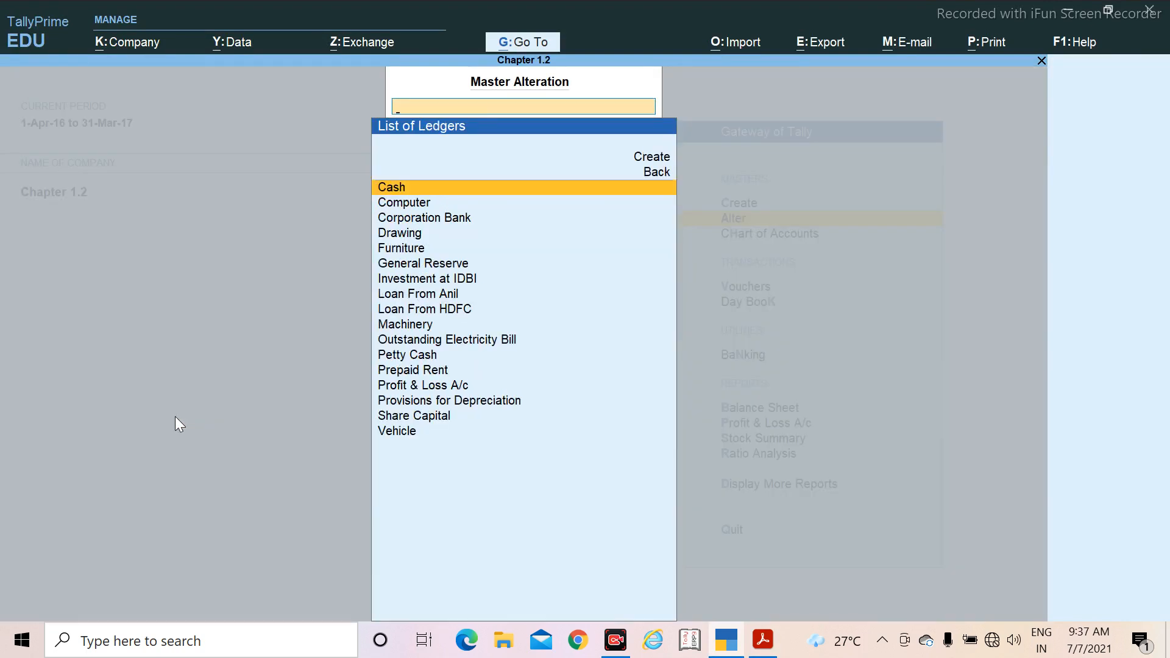
key("Down")
key("Down")
key("Down")
key("Down")
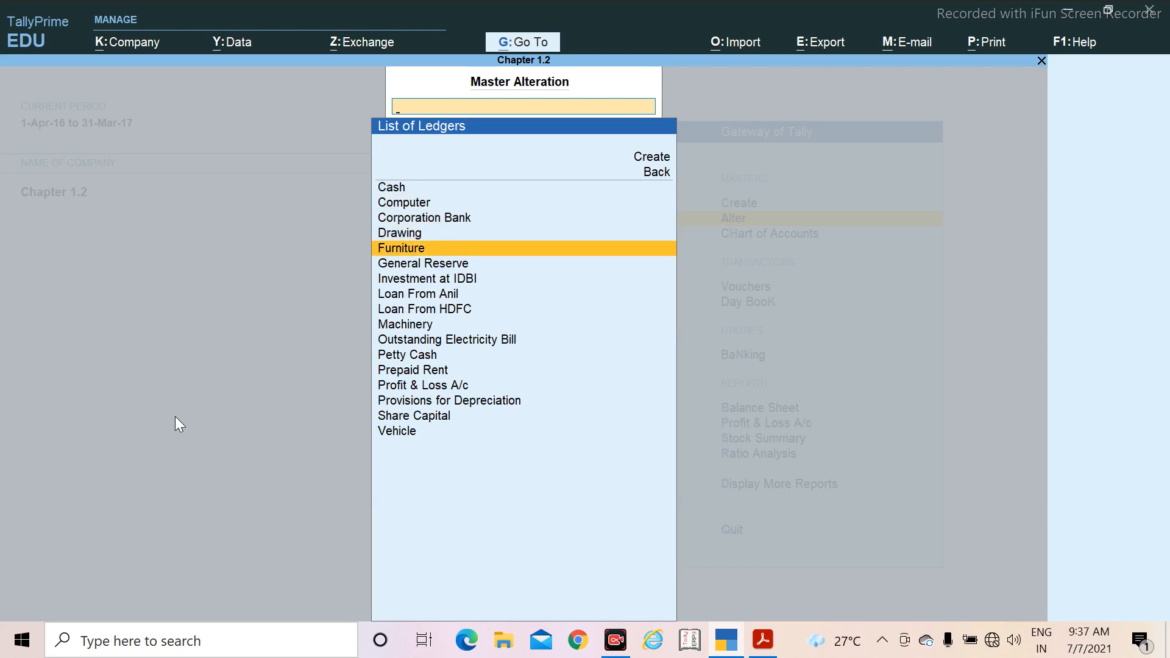
key("Return")
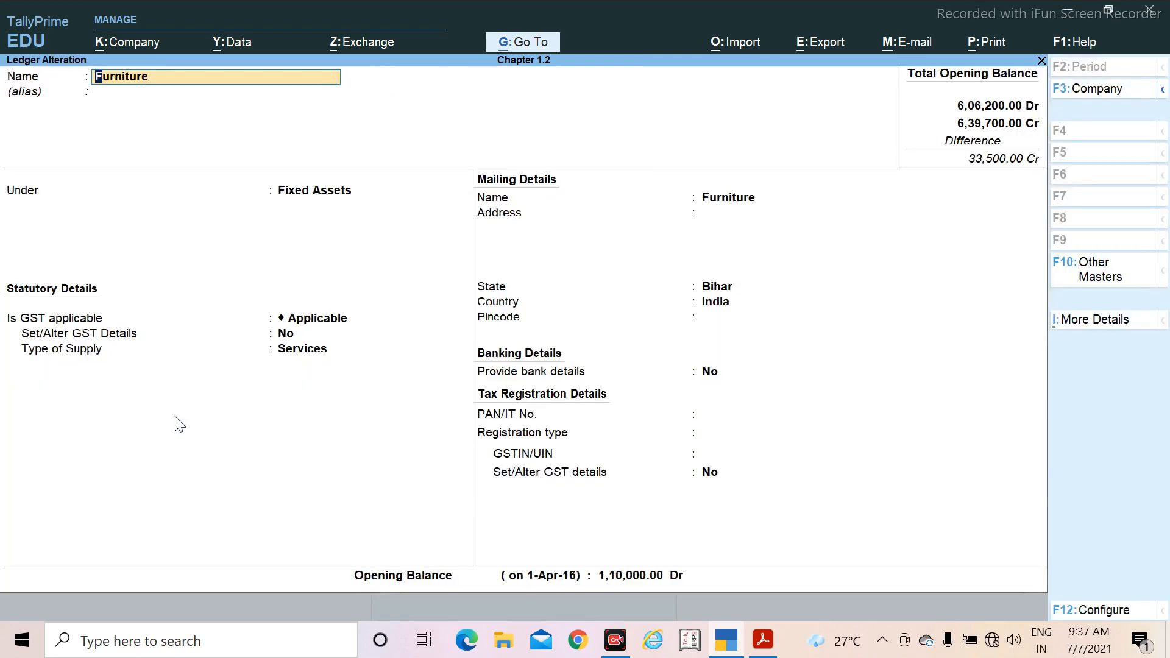
Step: Rename the Furniture ledger as Furniture&Fixture, checking the required name in the PDF
key("alt+Tab")
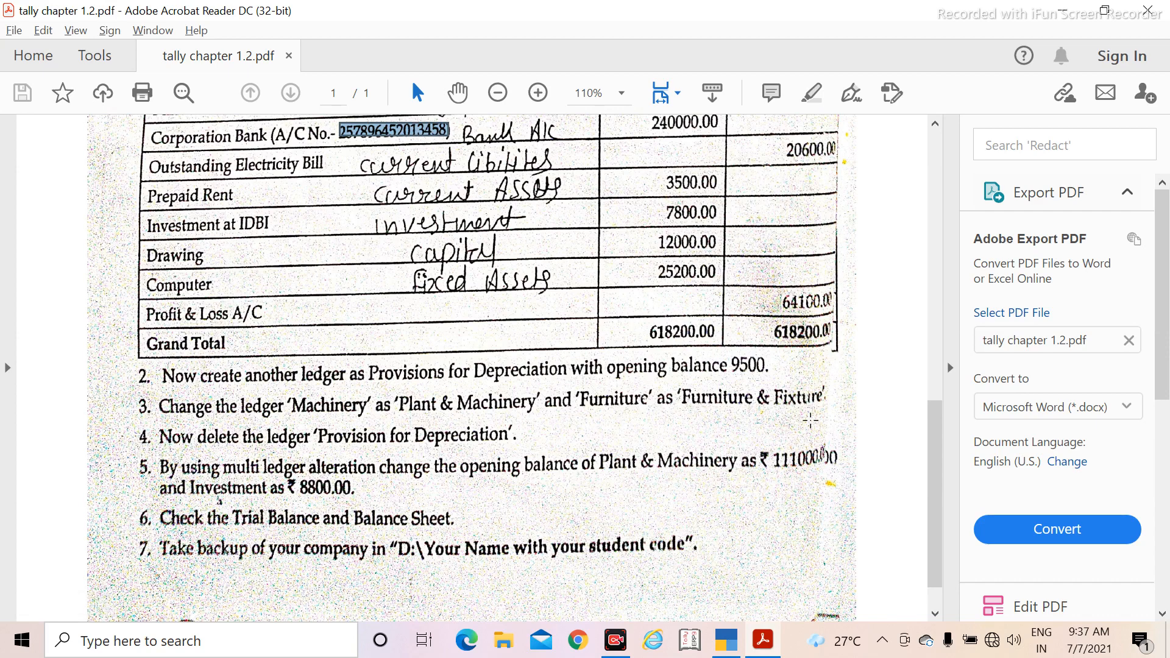
key("alt+Tab")
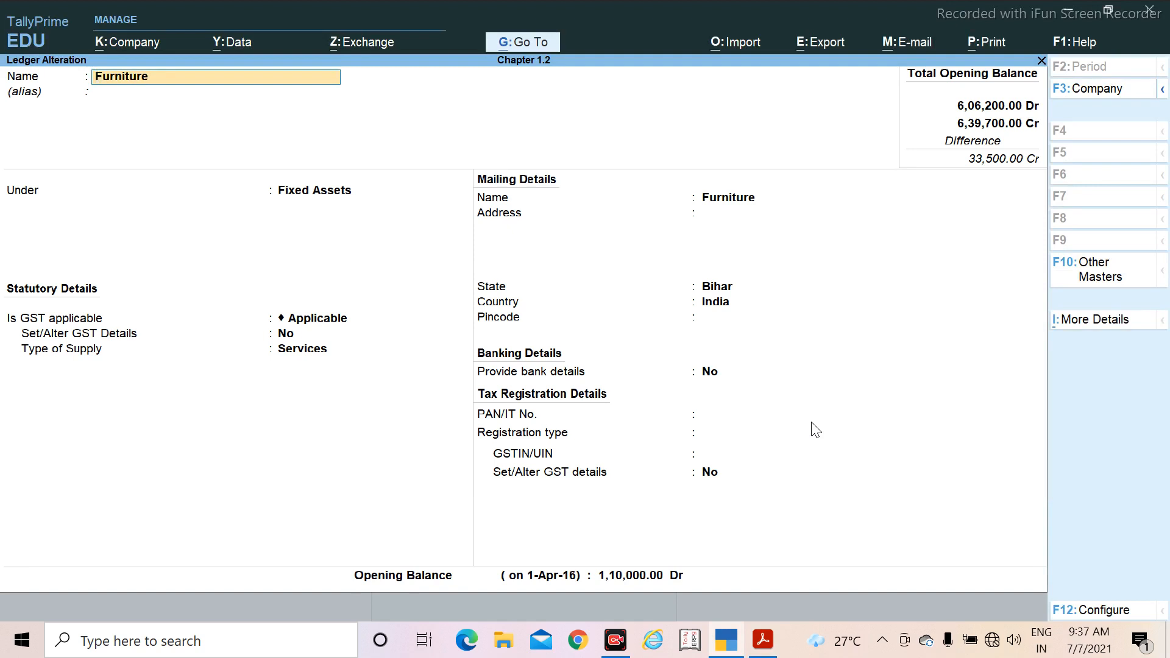
key("ctrl")
type("&")
key("alt+Tab")
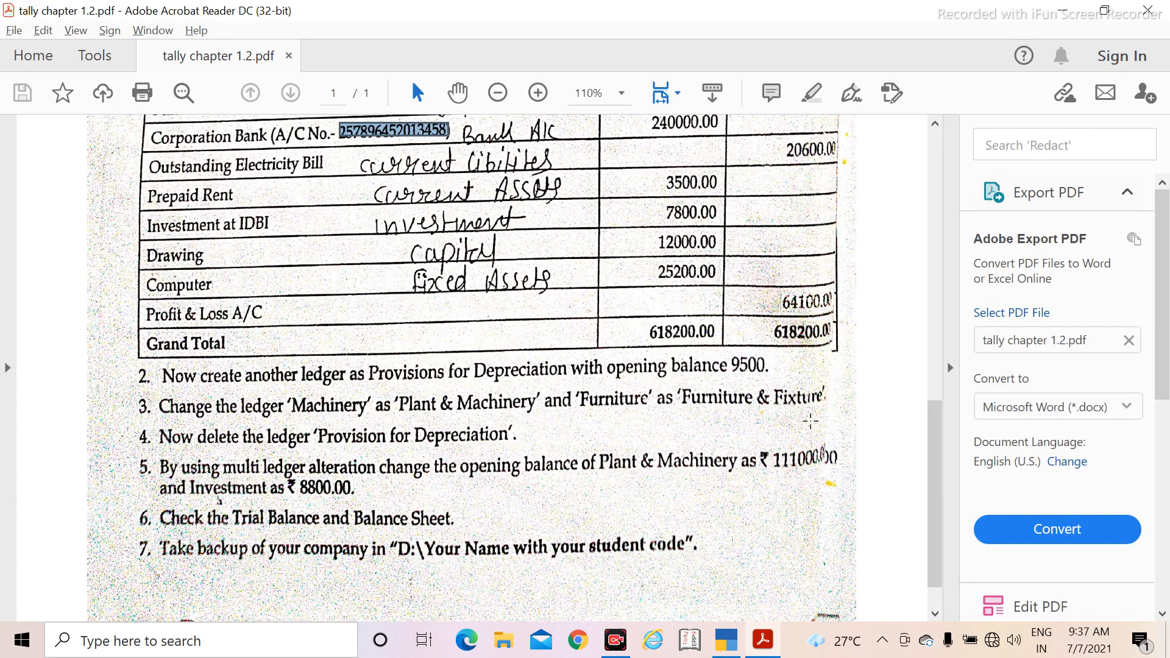
key("alt+Tab")
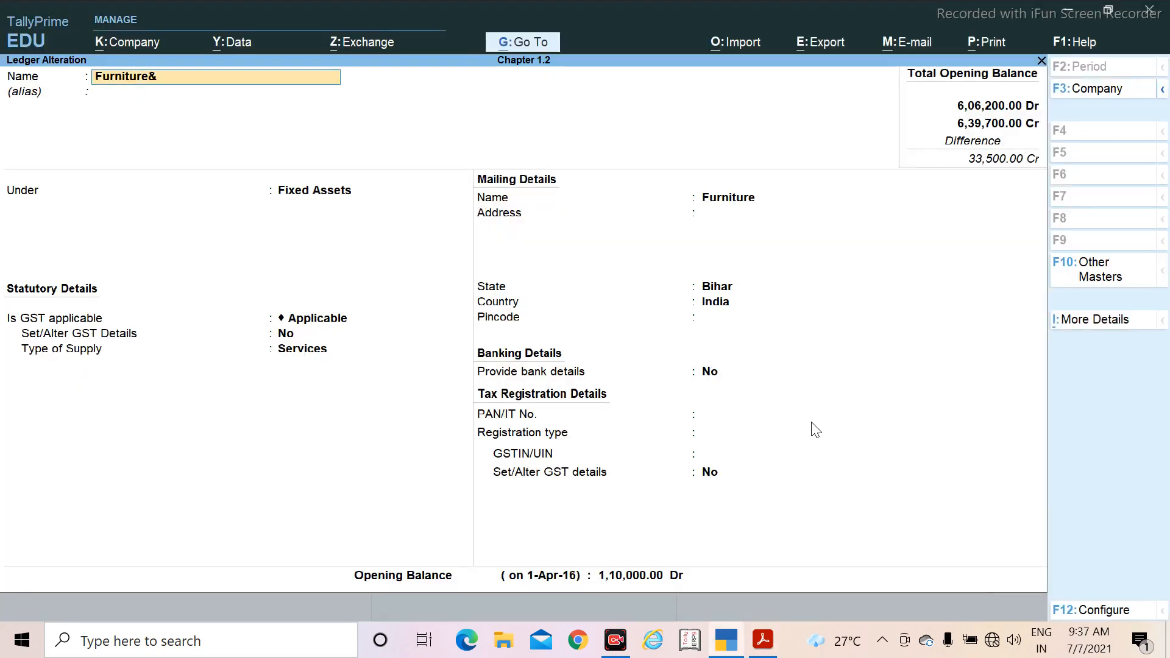
type("Fix")
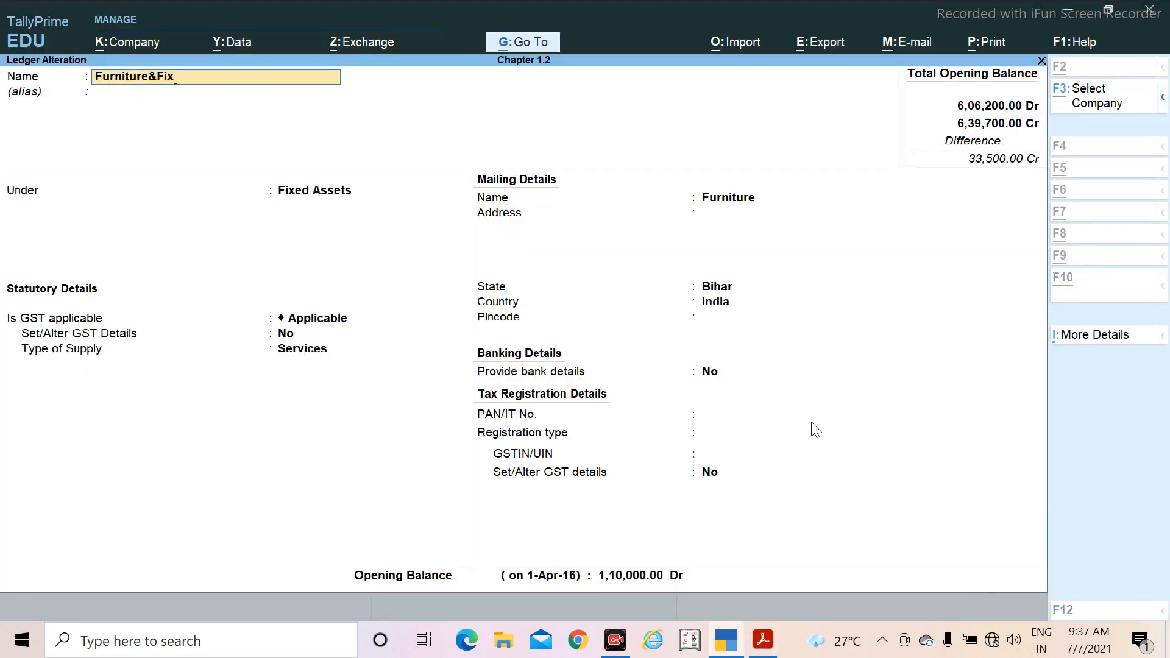
key("alt+Tab")
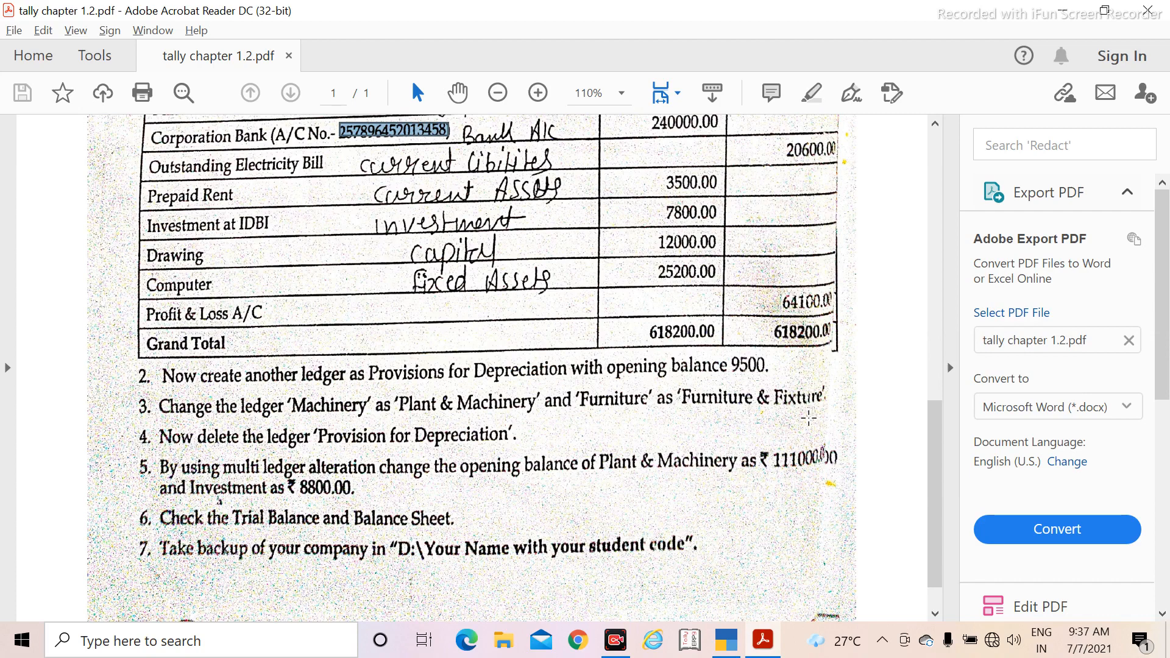
key("alt+Tab")
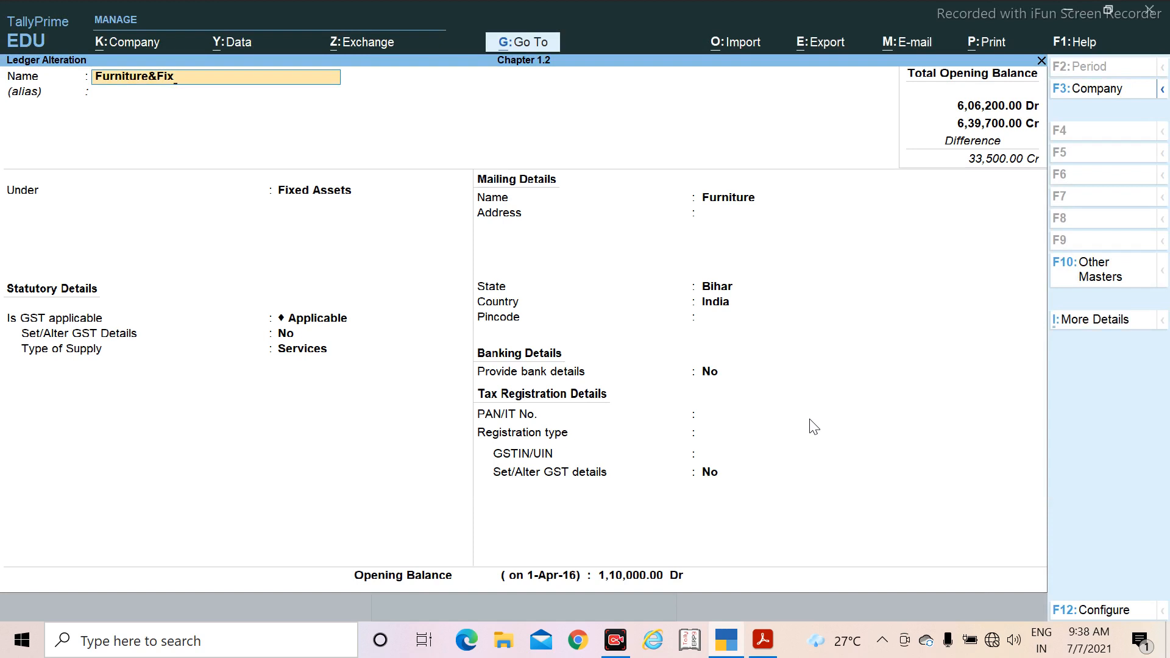
type("ture")
key("Return")
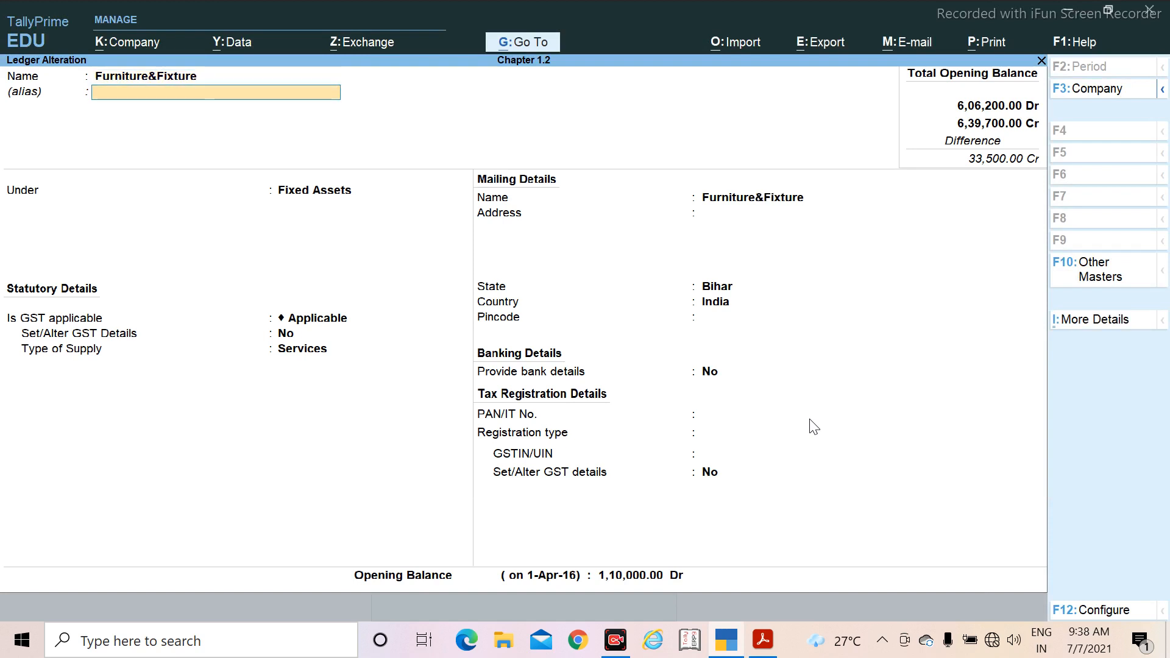
Step: Leave the alias blank, keep the Fixed Assets group, and save the Furniture&Fixture ledger alteration
key("Return")
key("Return")
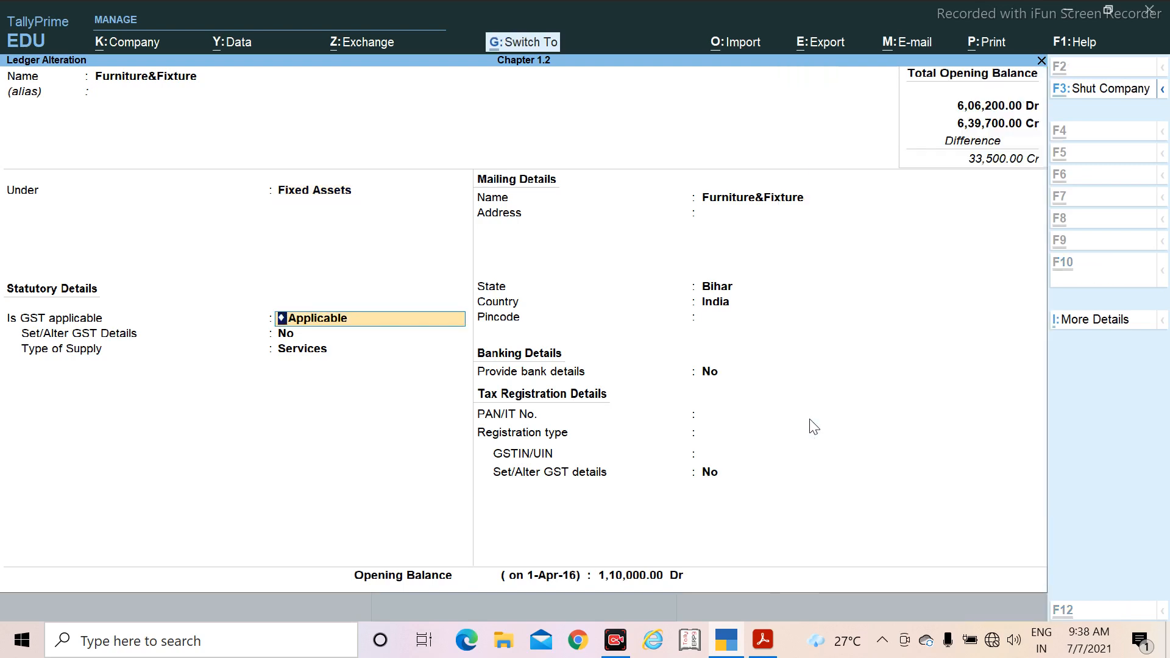
key("ctrl+a")
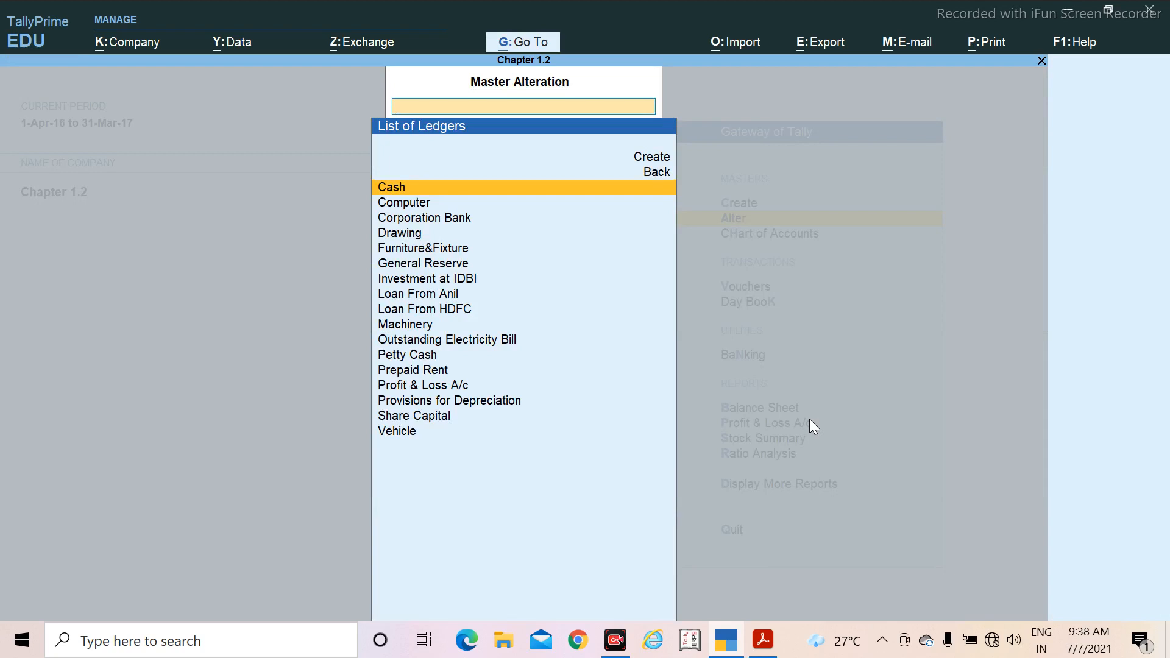
Step: Recheck the renaming task in the PDF and open the Machinery ledger for alteration in TallyPrime
key("alt+Tab")
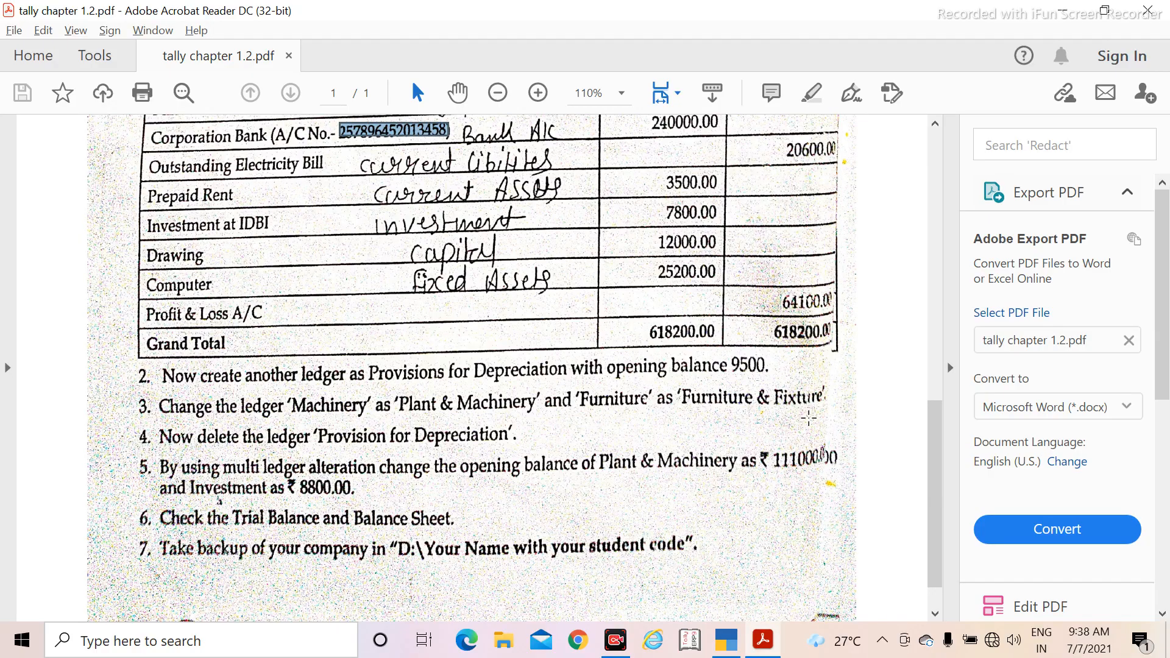
key("alt+Tab")
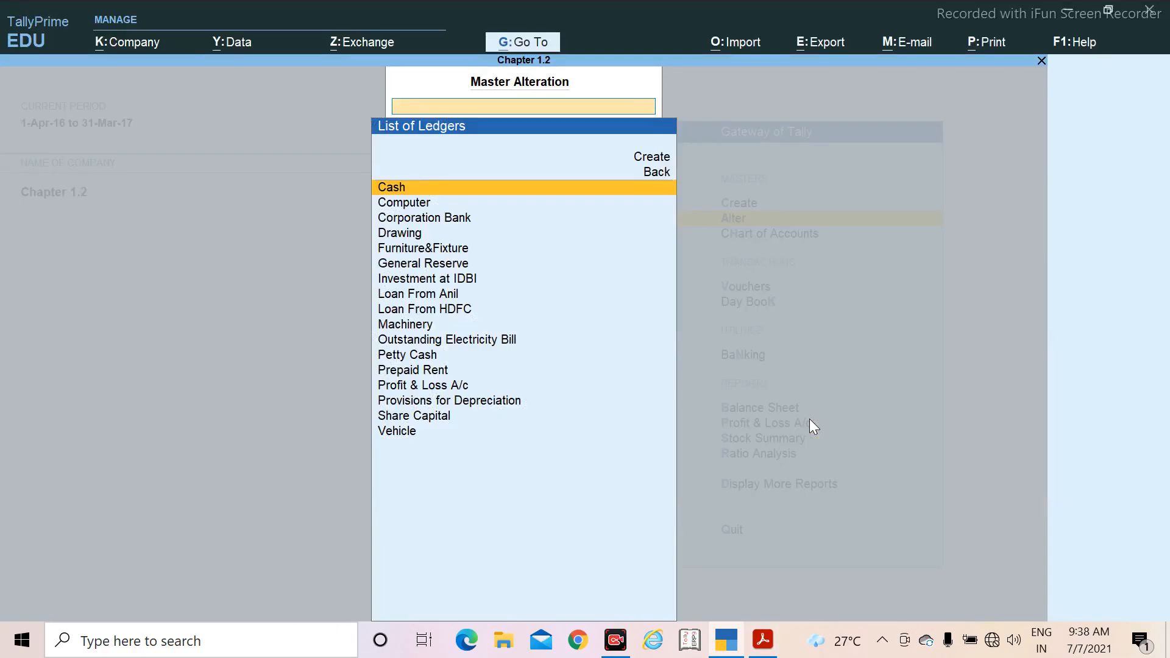
key("Down")
key("Down")
key("Down")
key("Down")
key("Down")
key("Down")
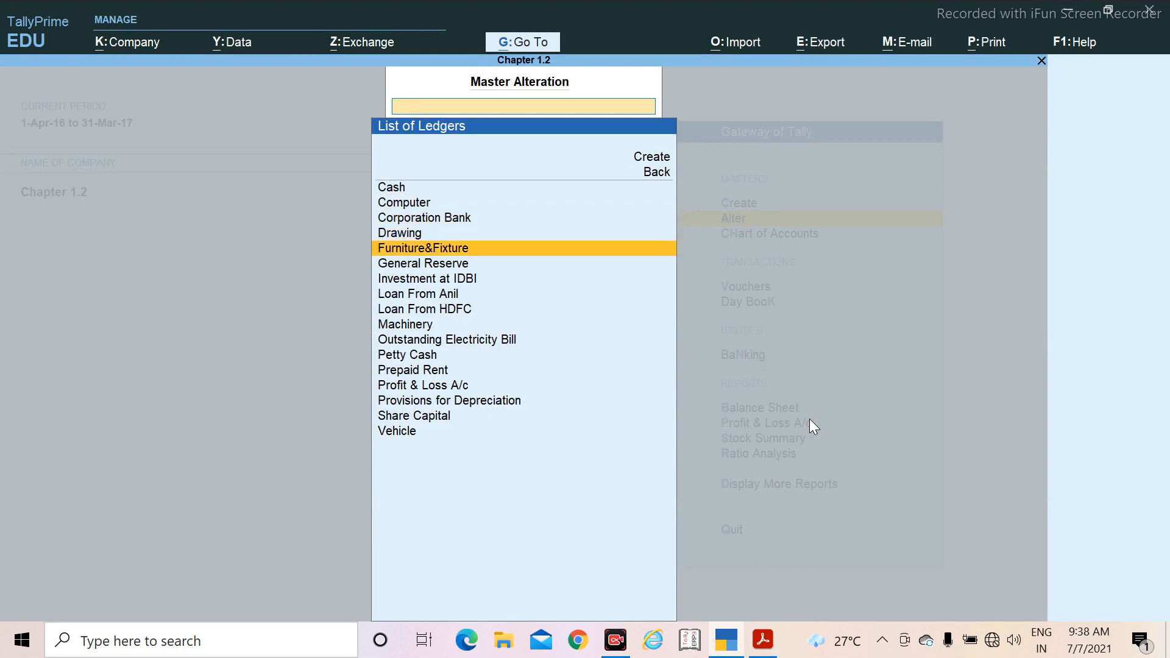
key("Down")
key("Down")
key("Down")
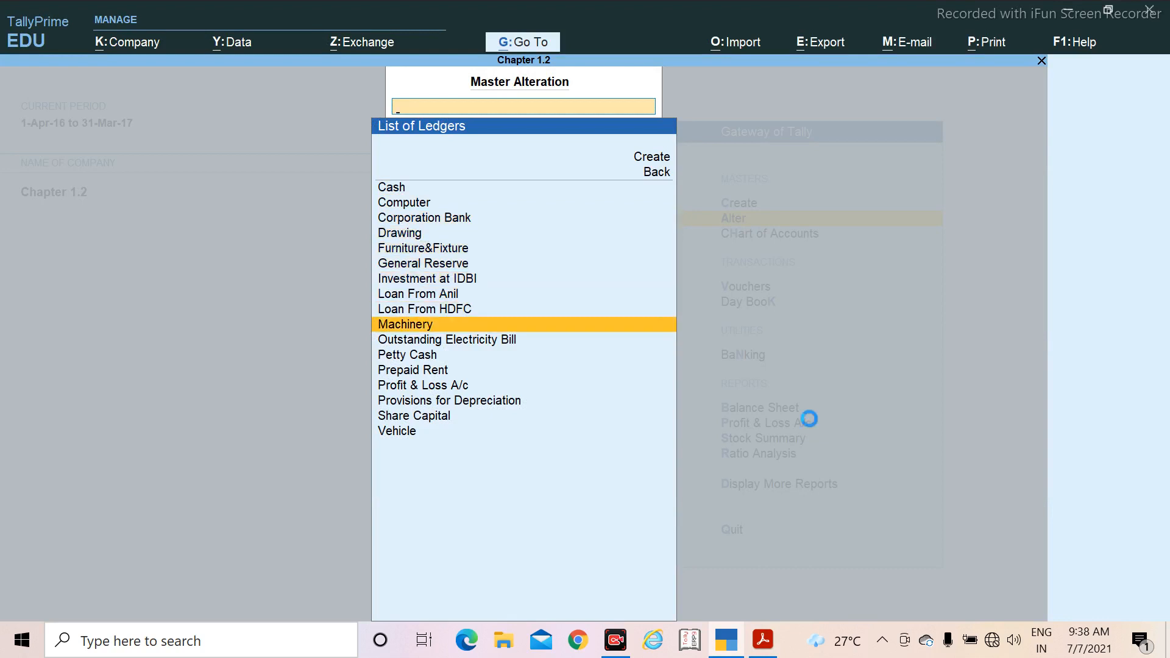
key("Return")
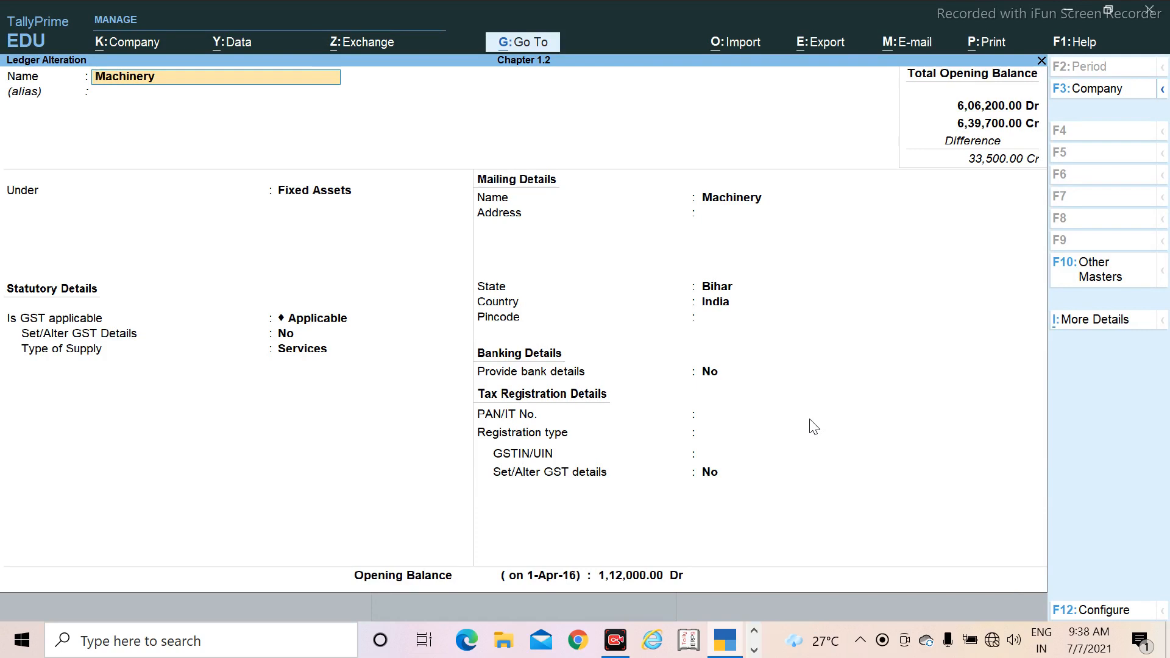
Step: Replace the Machinery ledger's name with Plant & Machinery and leave its alias blank
key("BackSpace")
key("BackSpace")
key("BackSpace")
key("BackSpace")
key("BackSpace")
key("BackSpace")
key("BackSpace")
key("BackSpace")
key("BackSpace")
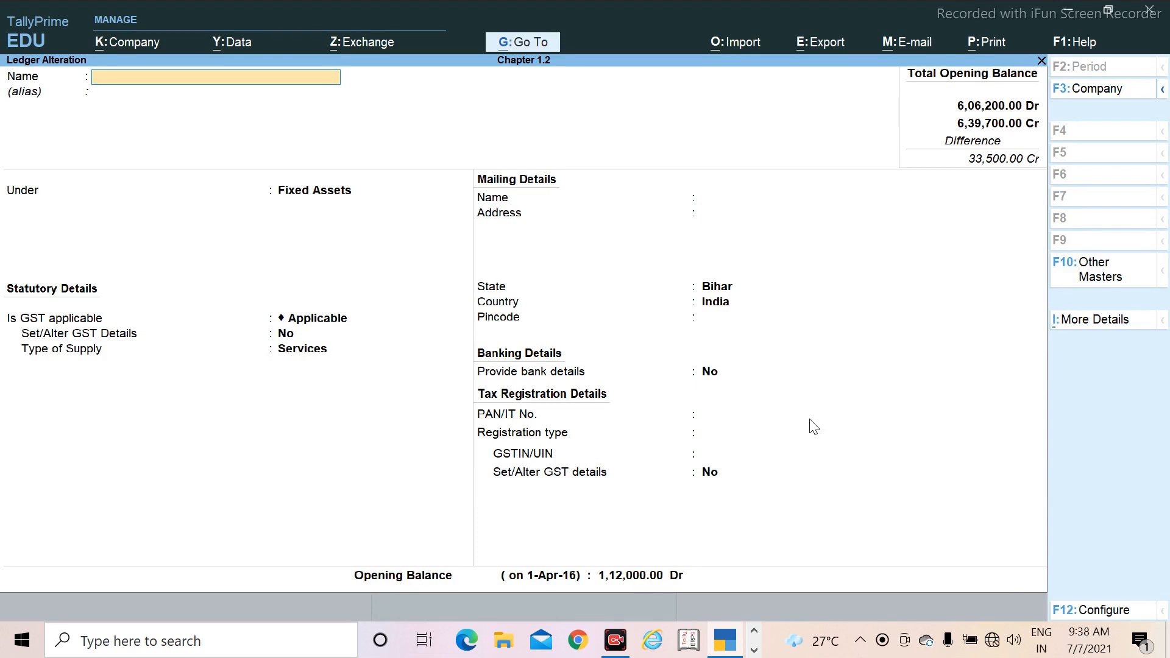
type("Pl")
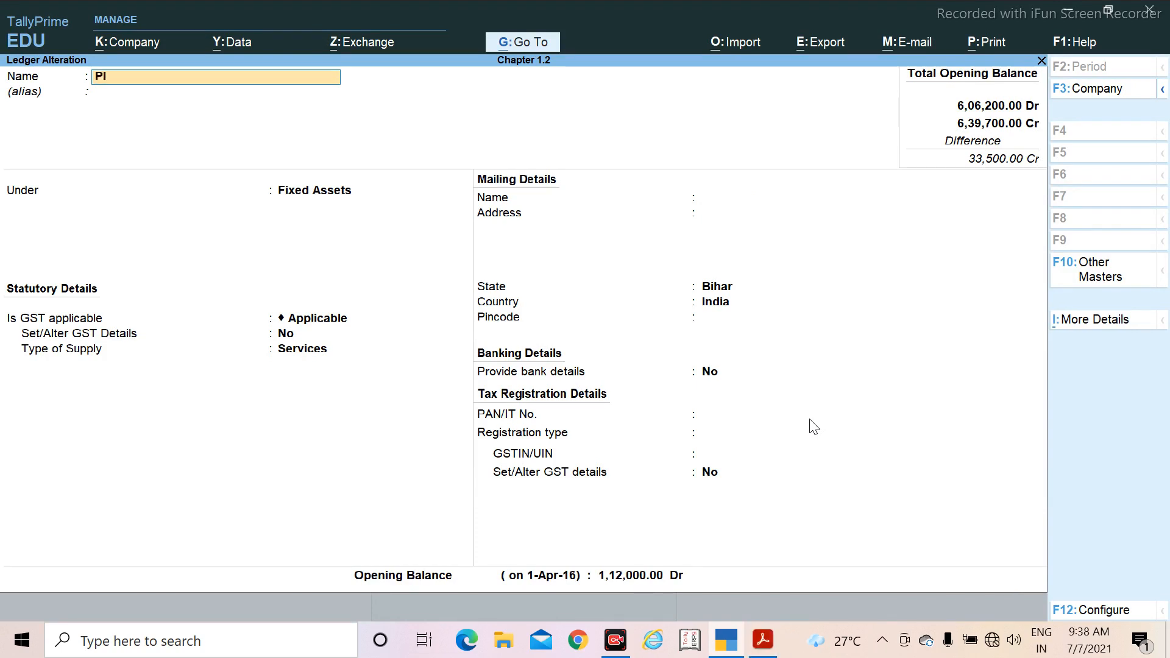
type("ant&")
key("BackSpace")
type("& Machinery")
key("Return")
key("Return")
key("Return")
key("Return")
key("Return")
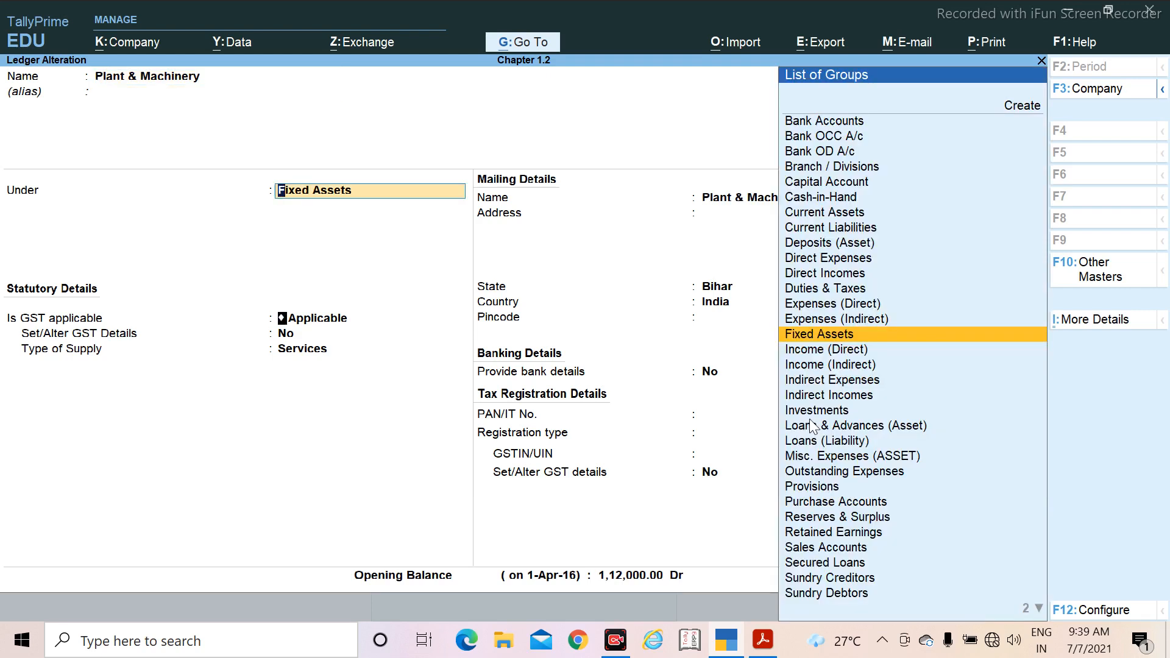
Step: Keep the Fixed Assets group and remaining details, save the Plant & Machinery ledger alteration, and return to the Gateway of Tally
key("Return")
key("Return")
key("Return")
key("Return")
key("Return")
key("Return")
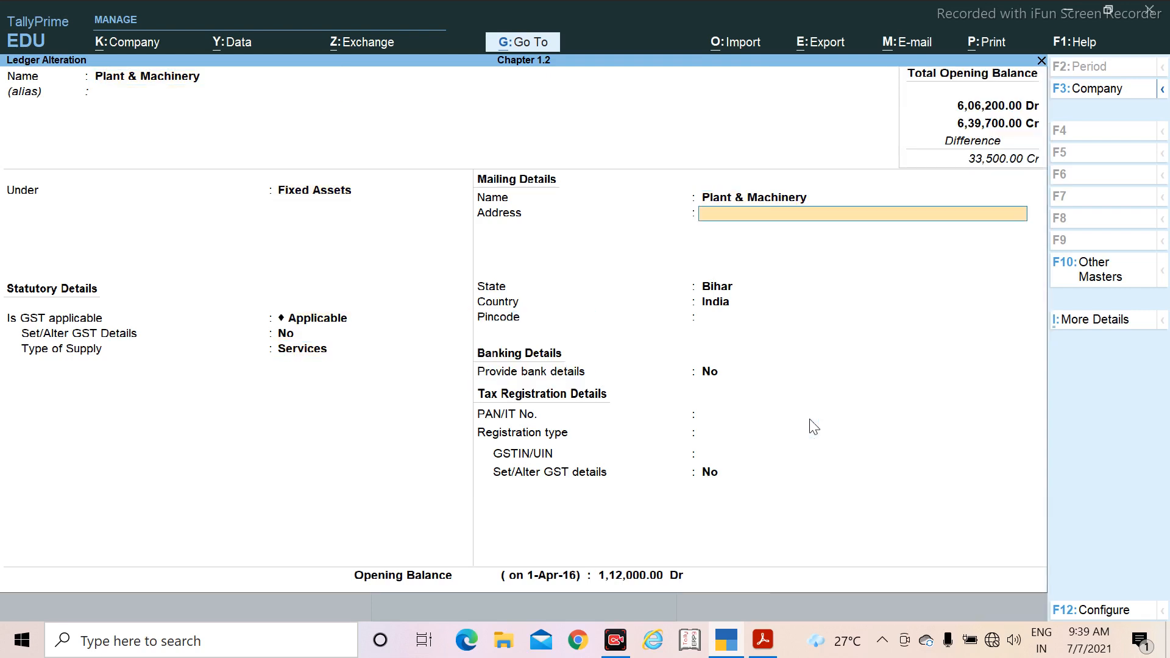
key("Return")
key("Return")
key("Return")
key("Return")
key("Return")
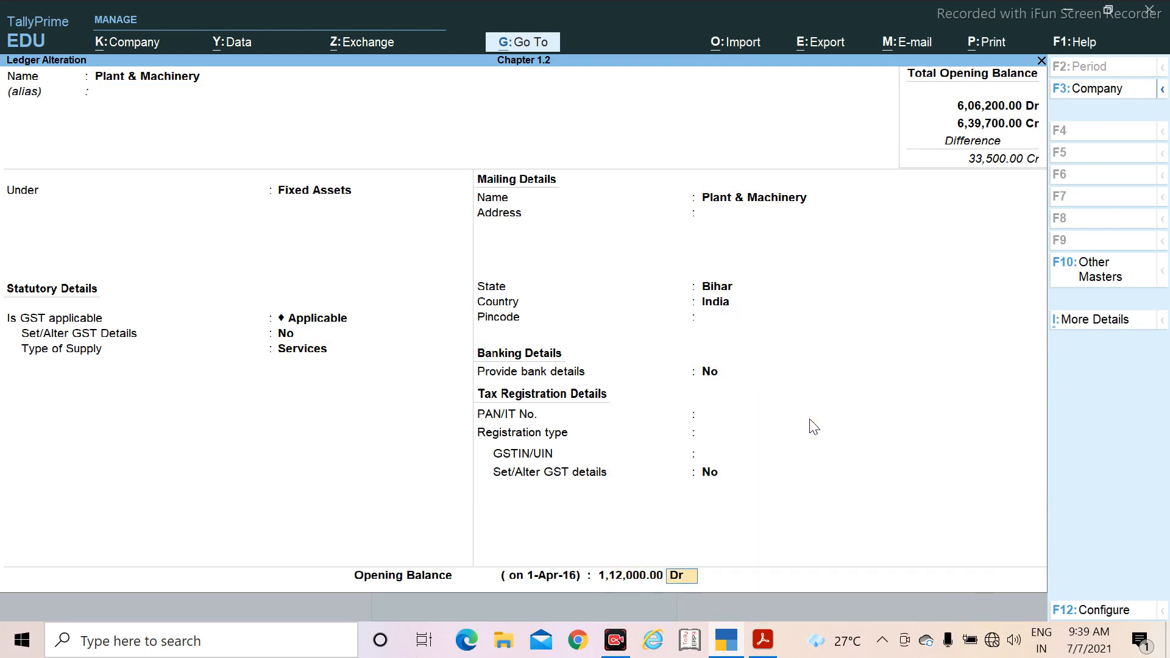
key("Return")
key("Return")
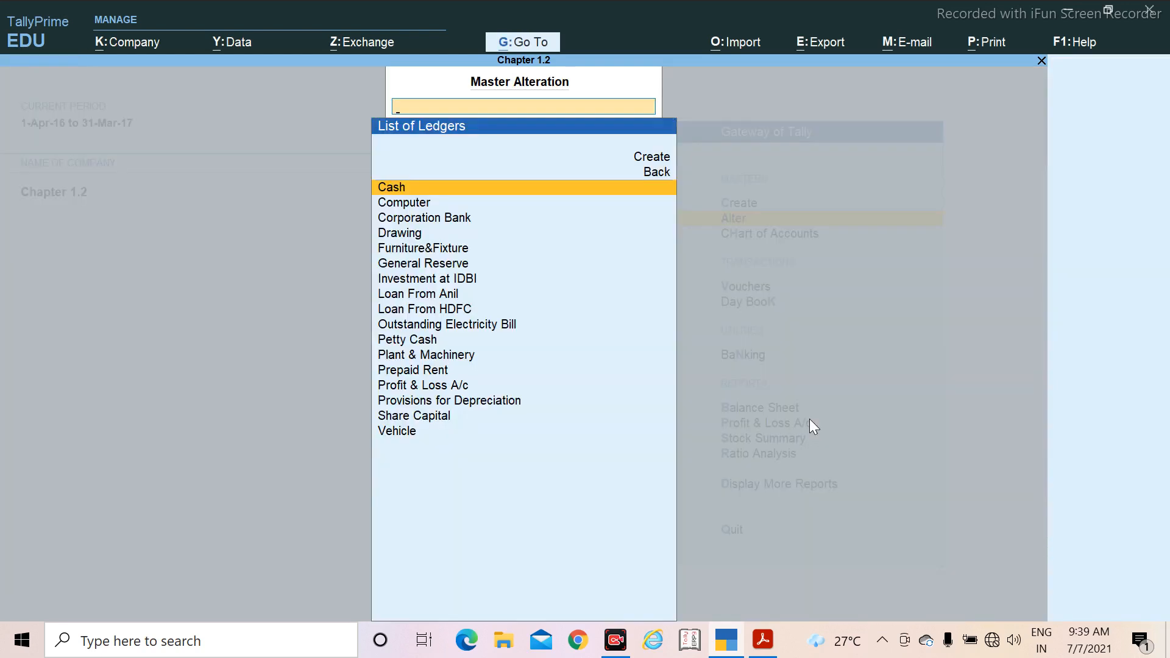
key("Escape")
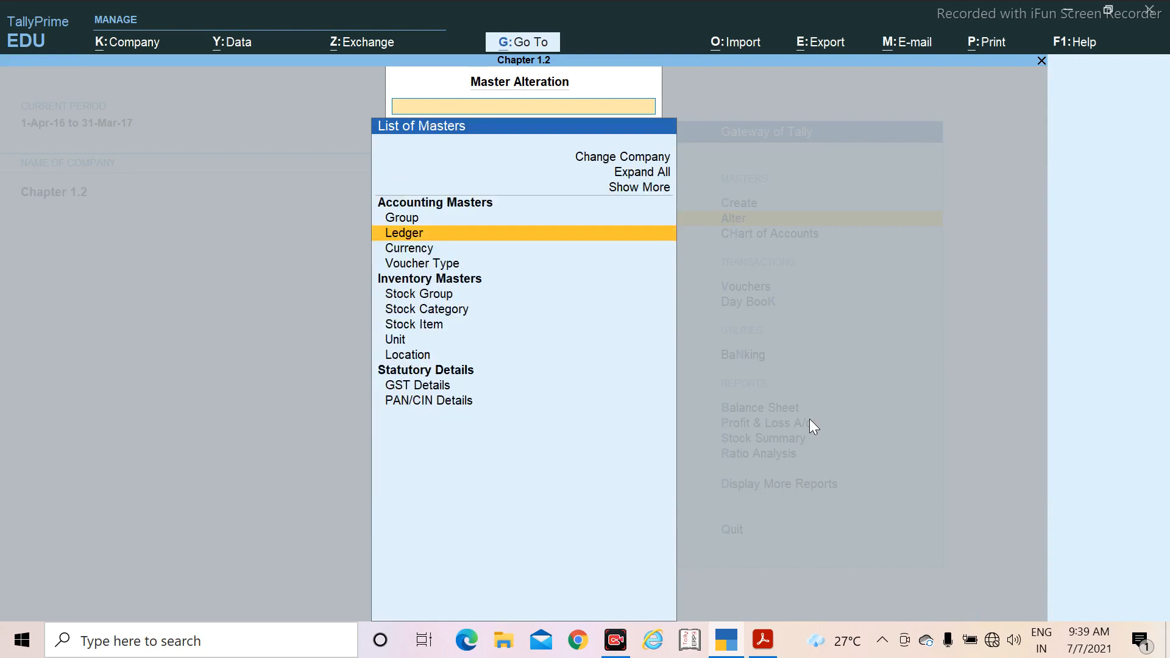
key("Escape")
Step: Check the ledger deletion task in the PDF and bring up the list of ledgers for alteration in TallyPrime
key("alt+Tab")
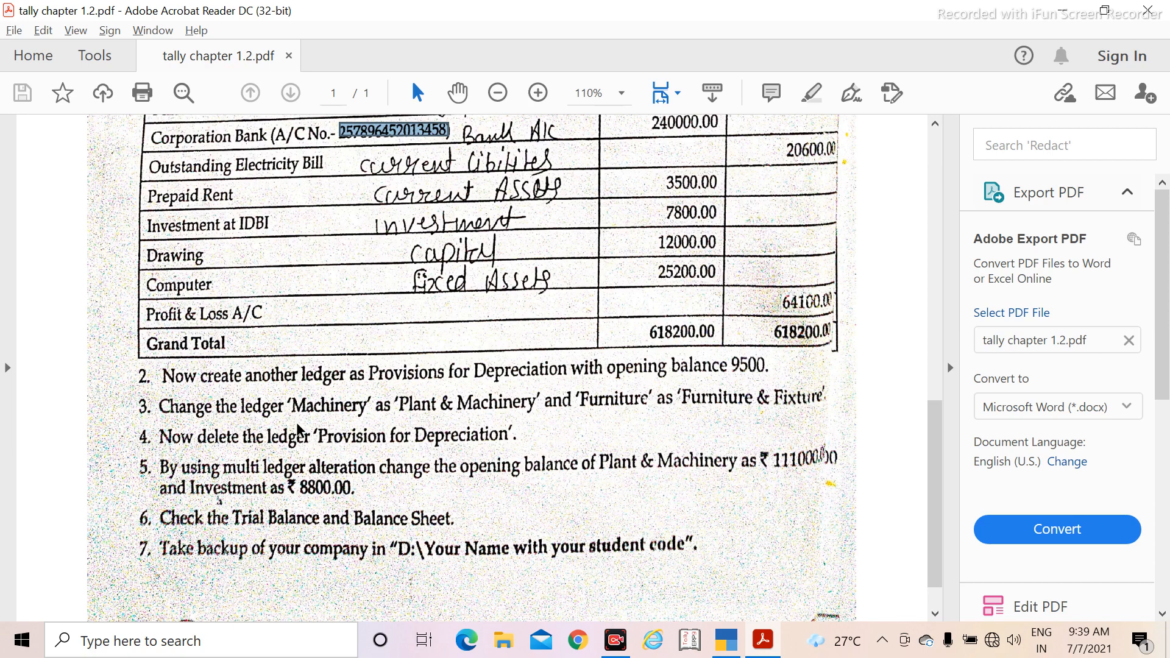
key("alt+Tab")
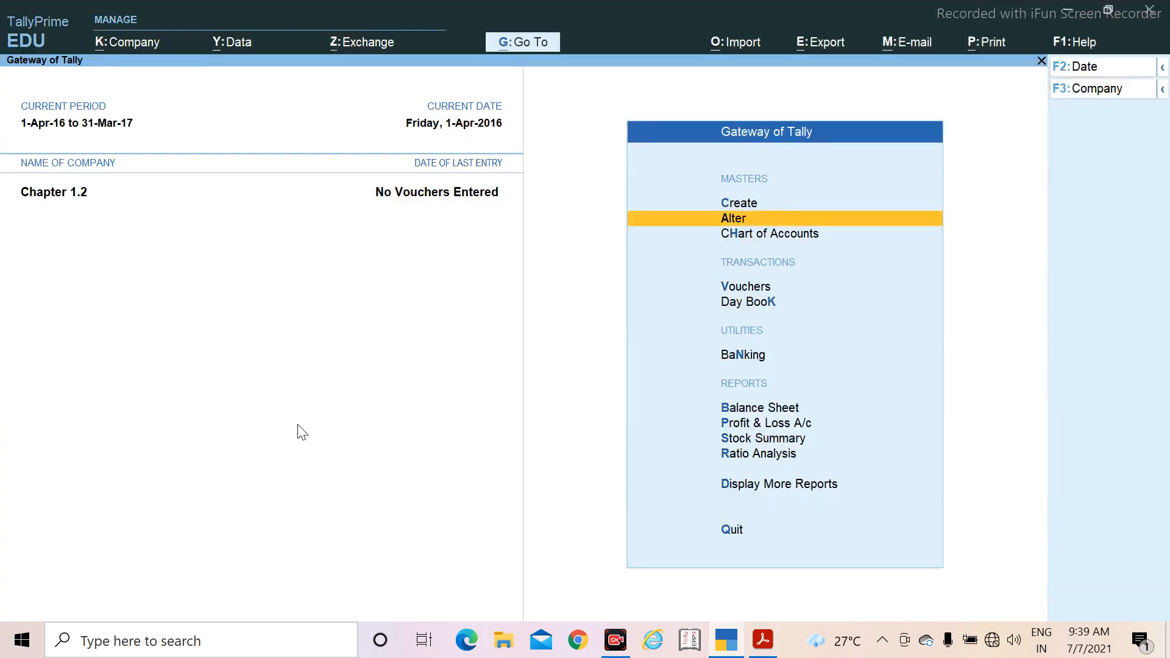
key("Up")
key("Down")
key("Return")
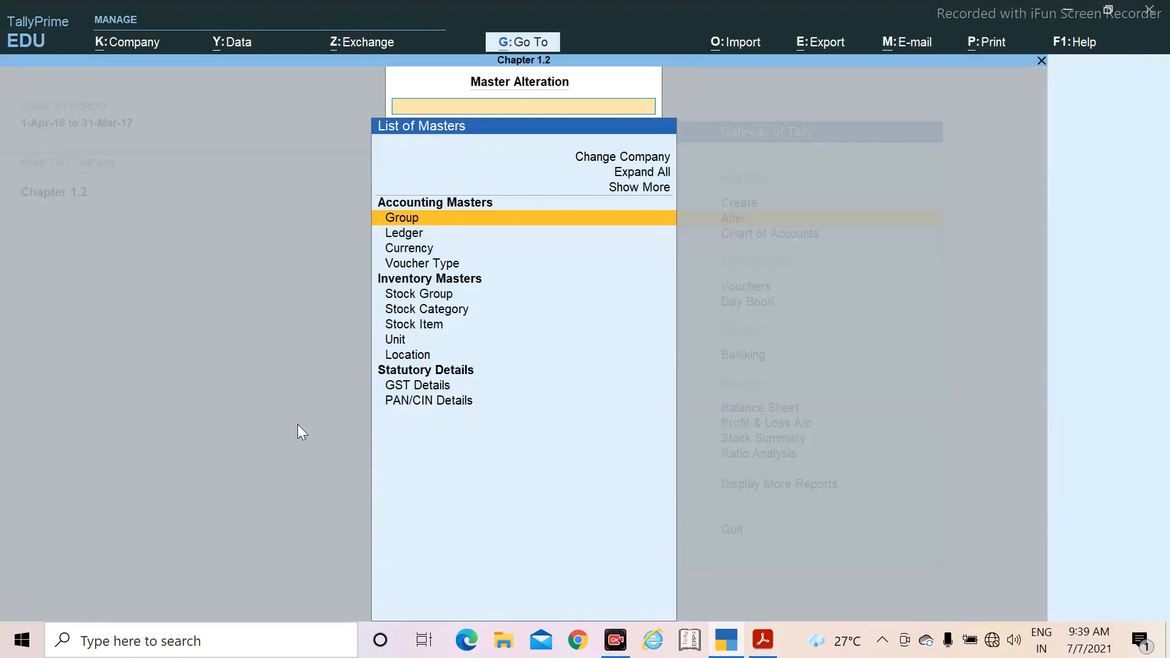
key("Down")
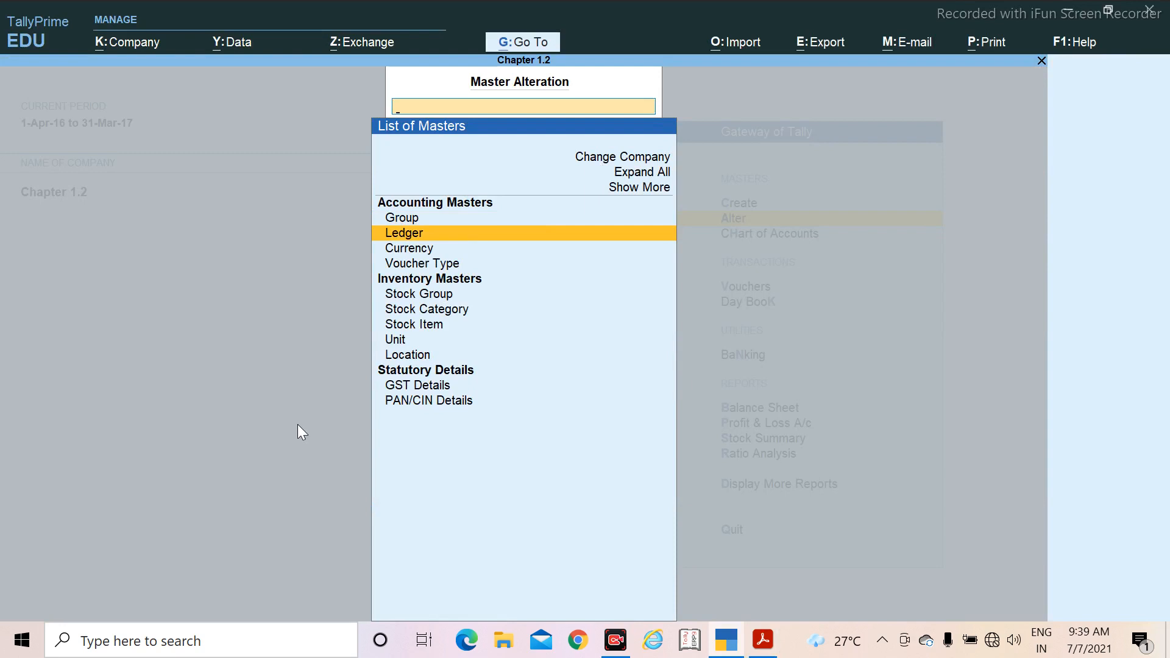
key("Return")
Step: Delete the Provisions for Depreciation ledger from its alteration screen and confirm the deletion
key("Down")
key("Down")
key("Down")
key("Down")
key("Down")
key("Down")
key("Down")
key("Down")
key("Down")
key("Down")
key("Down")
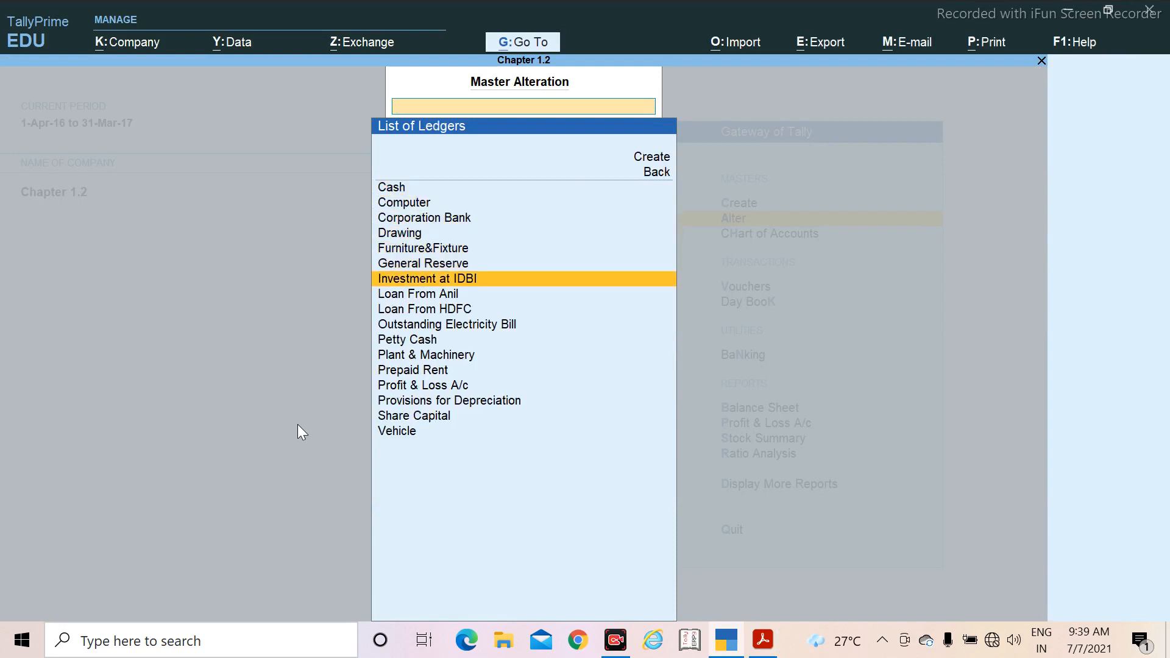
key("Down")
key("Down")
key("Down")
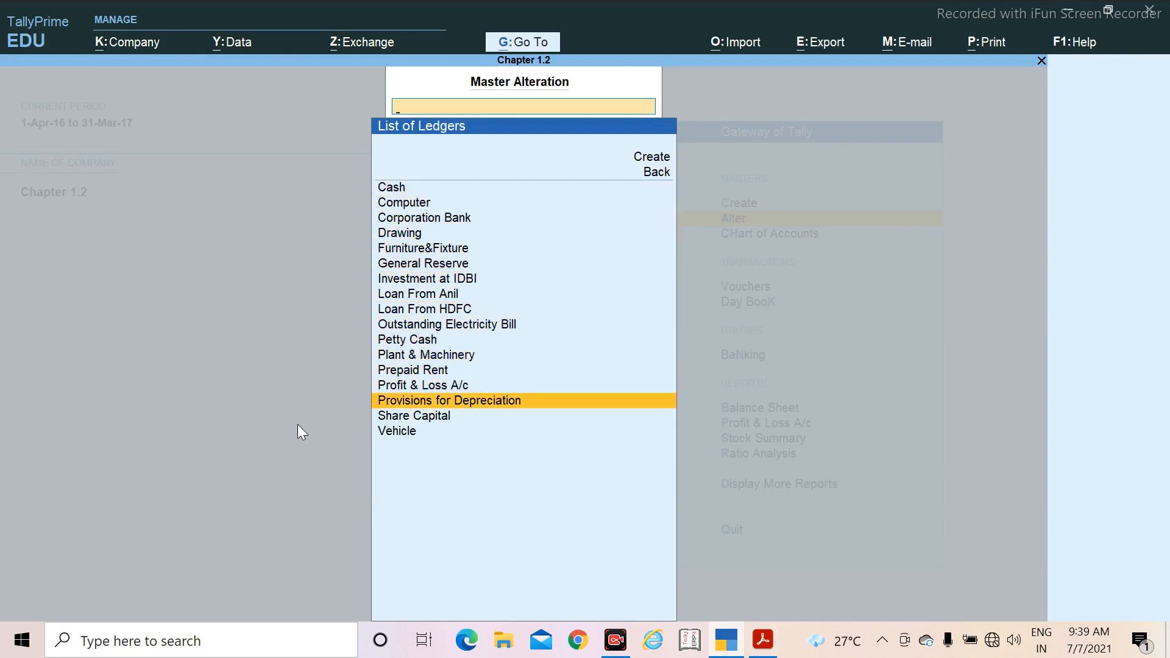
key("Return")
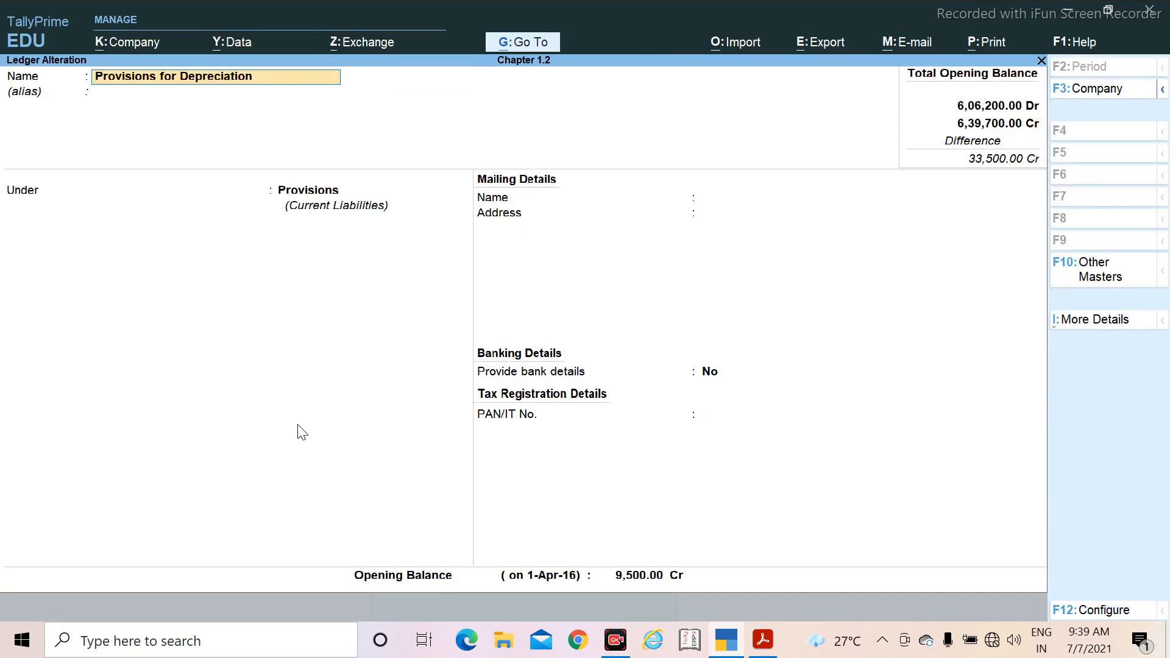
key("alt")
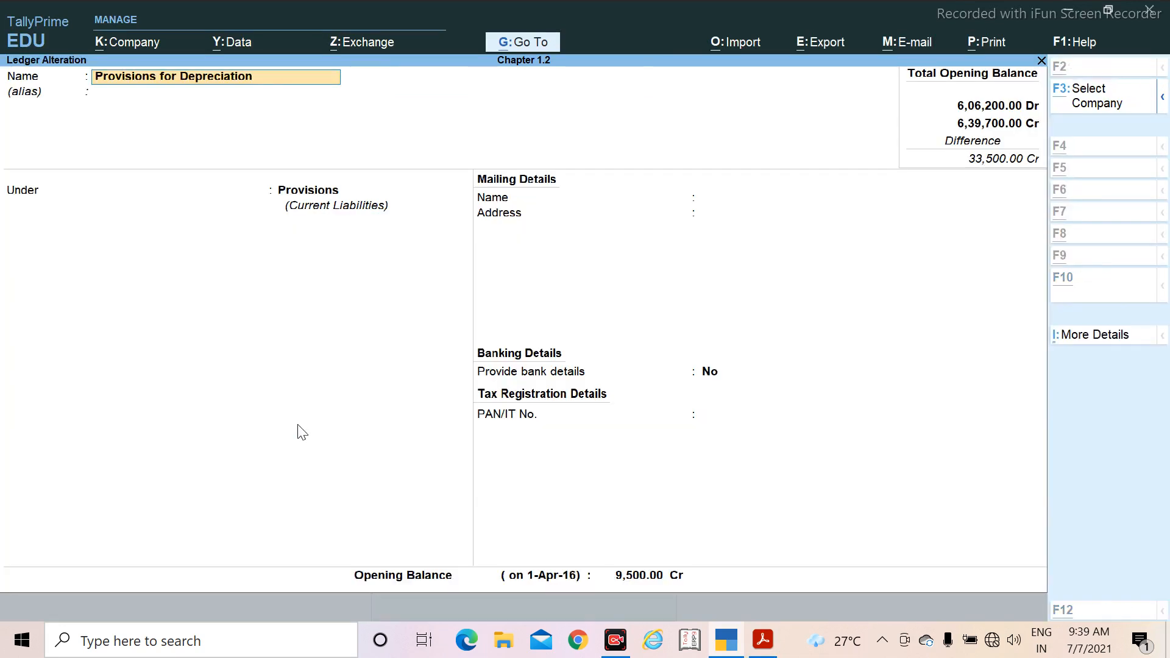
key("alt+d")
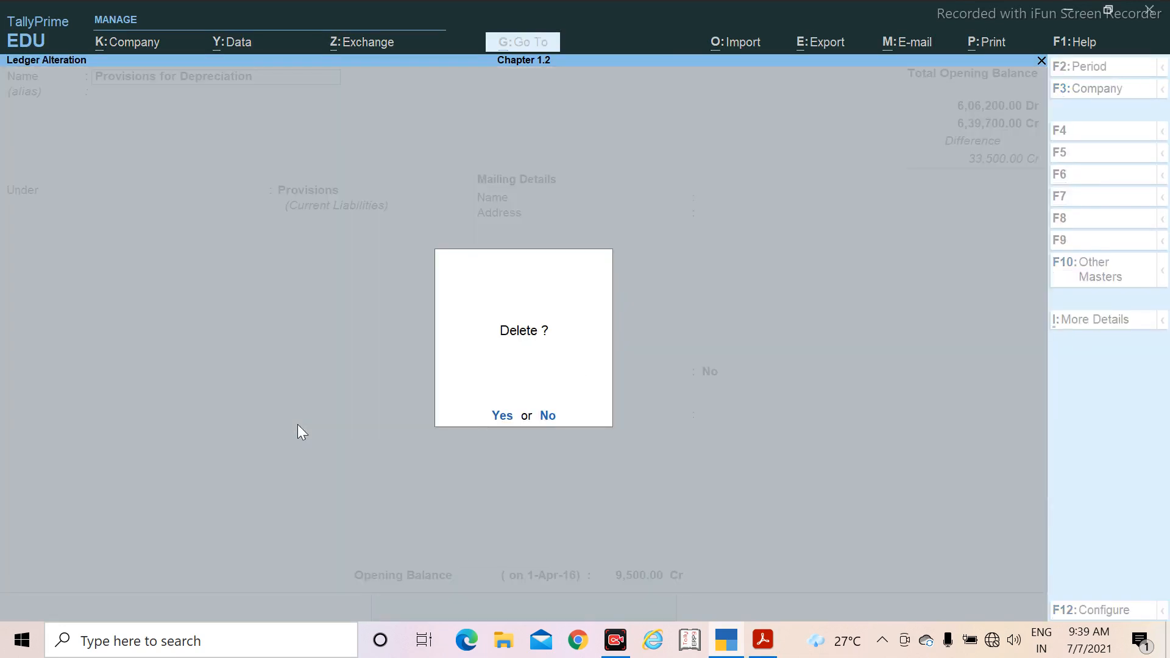
key("y")
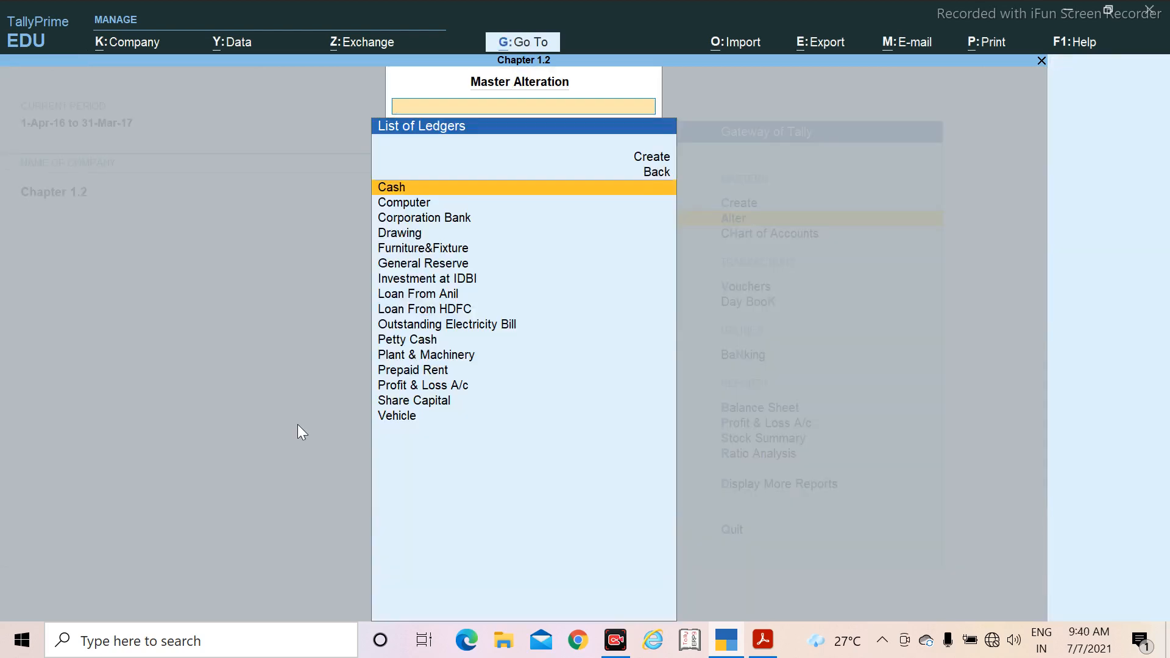
Step: Review the remaining entries in the list of ledgers and return to the Gateway of Tally
key("Down")
key("Down")
key("Down")
key("Down")
key("Down")
key("Down")
key("Down")
key("Down")
key("Down")
key("Down")
key("Down")
key("Down")
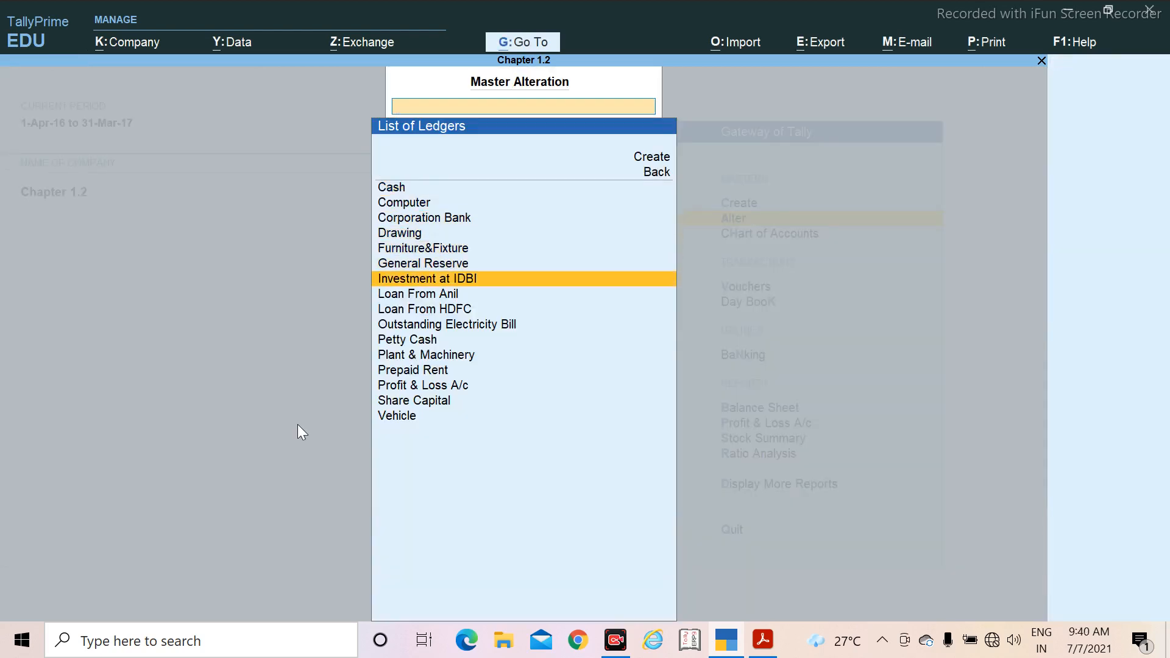
key("Down")
key("Down")
key("Down")
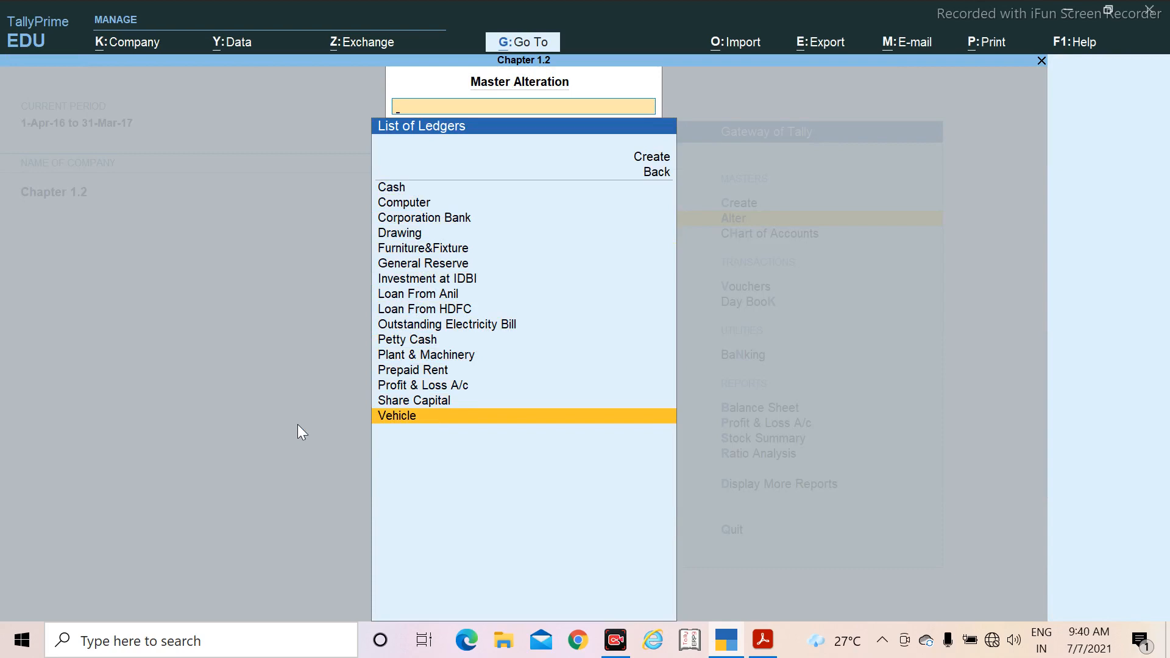
key("Escape")
key("Escape")
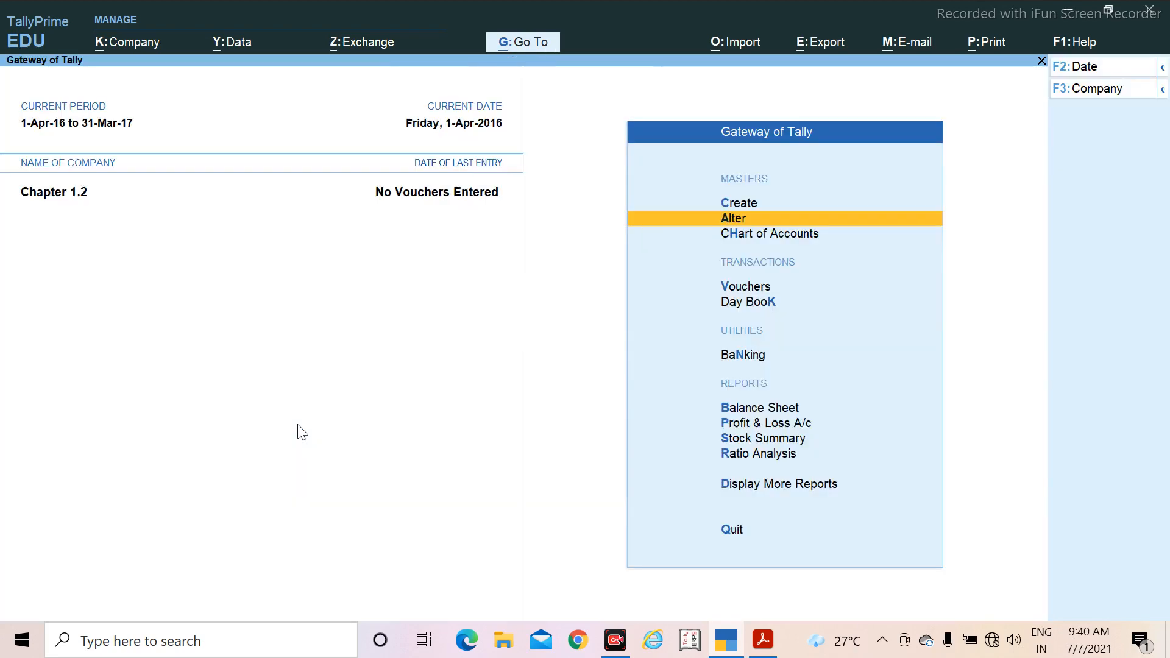
Step: Check the opening balance task in the PDF and open the Plant & Machinery ledger for alteration in TallyPrime
key("alt+Tab")
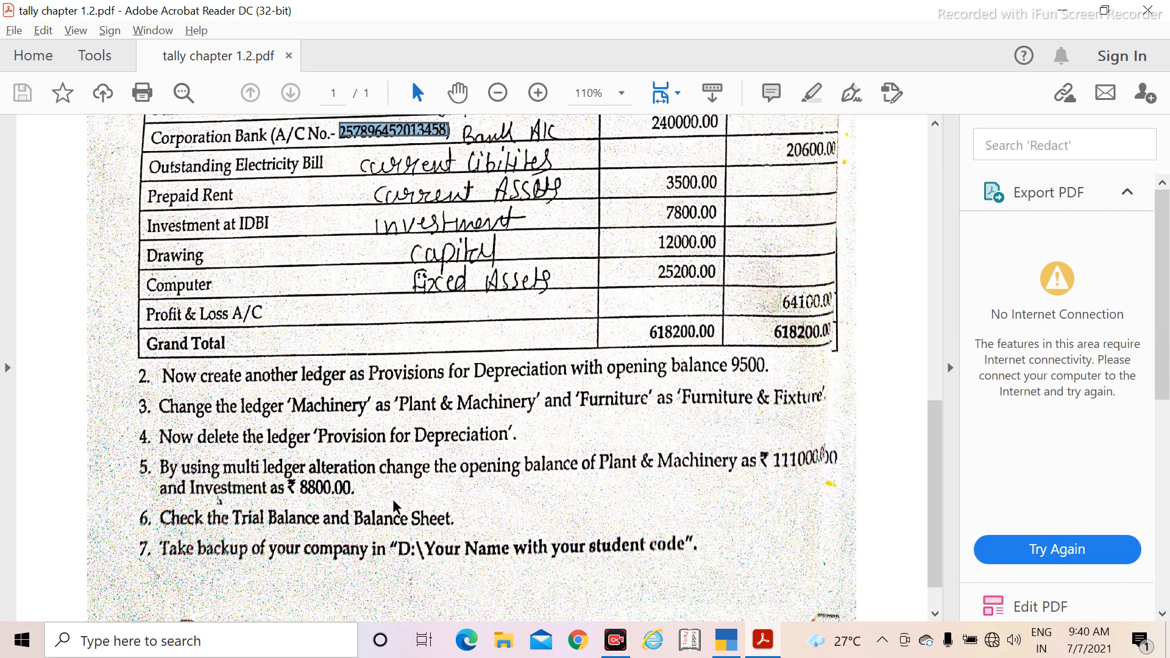
key("alt+Tab")
key("Return")
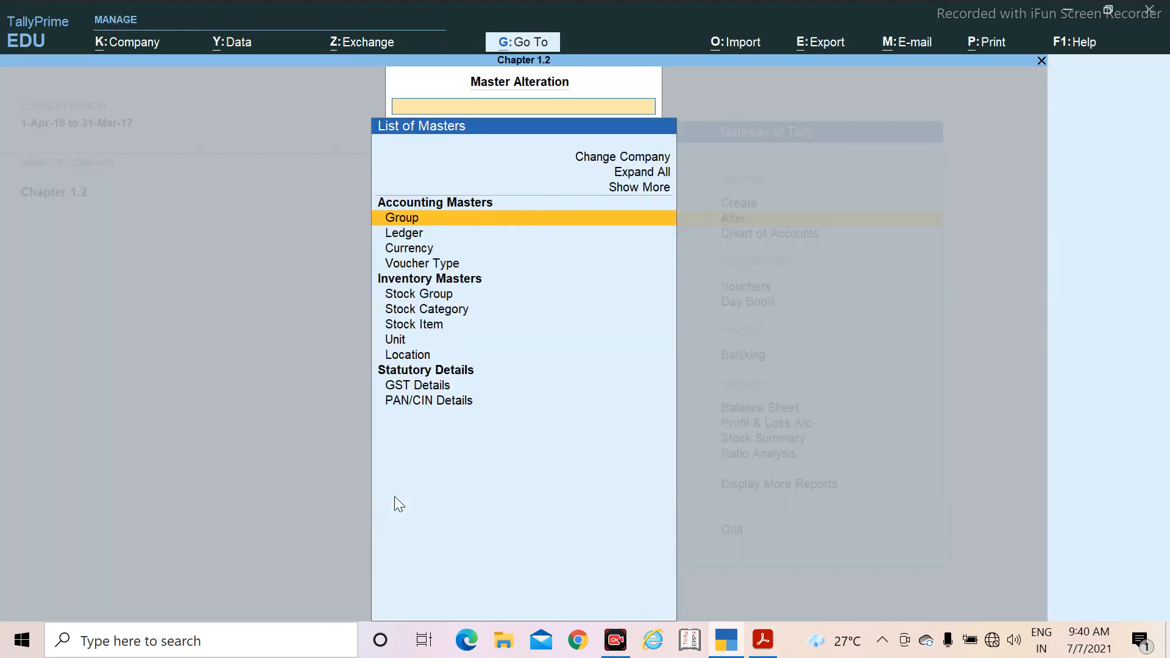
key("Down")
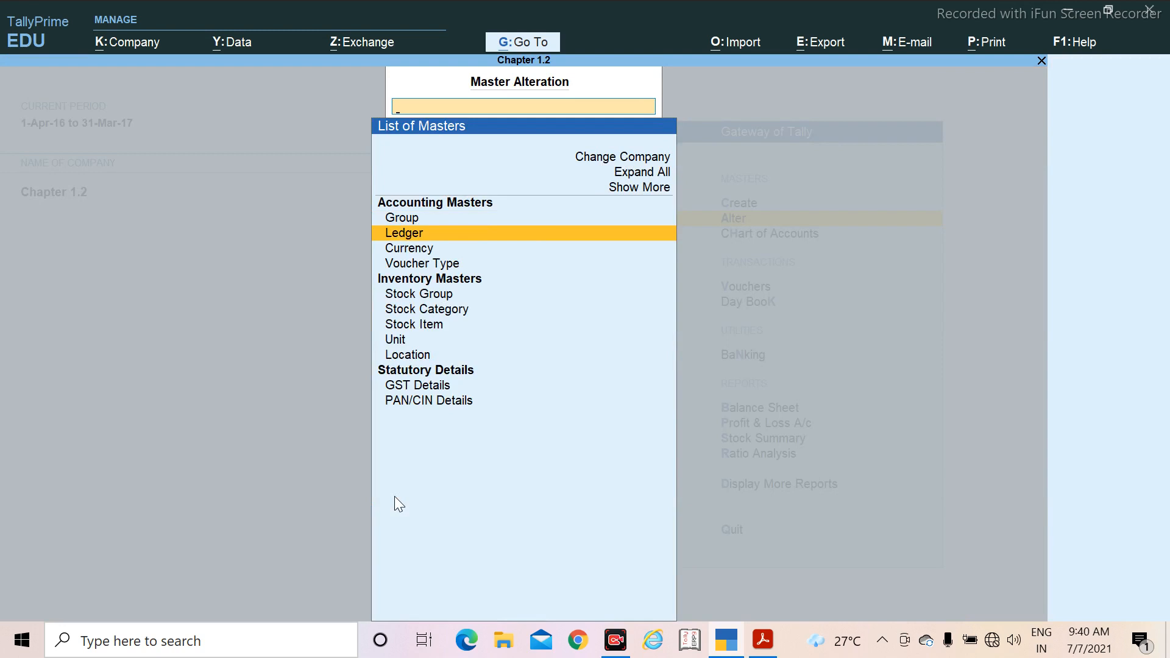
key("Return")
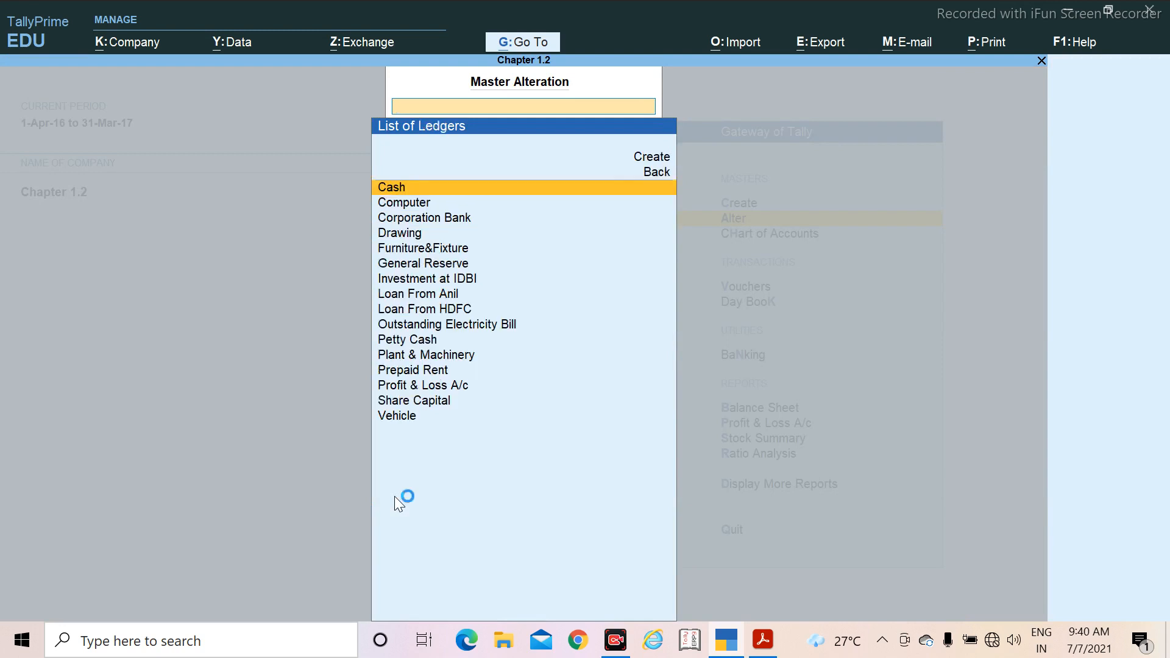
key("Down")
key("Down")
key("Down")
key("Down")
key("Down")
key("Down")
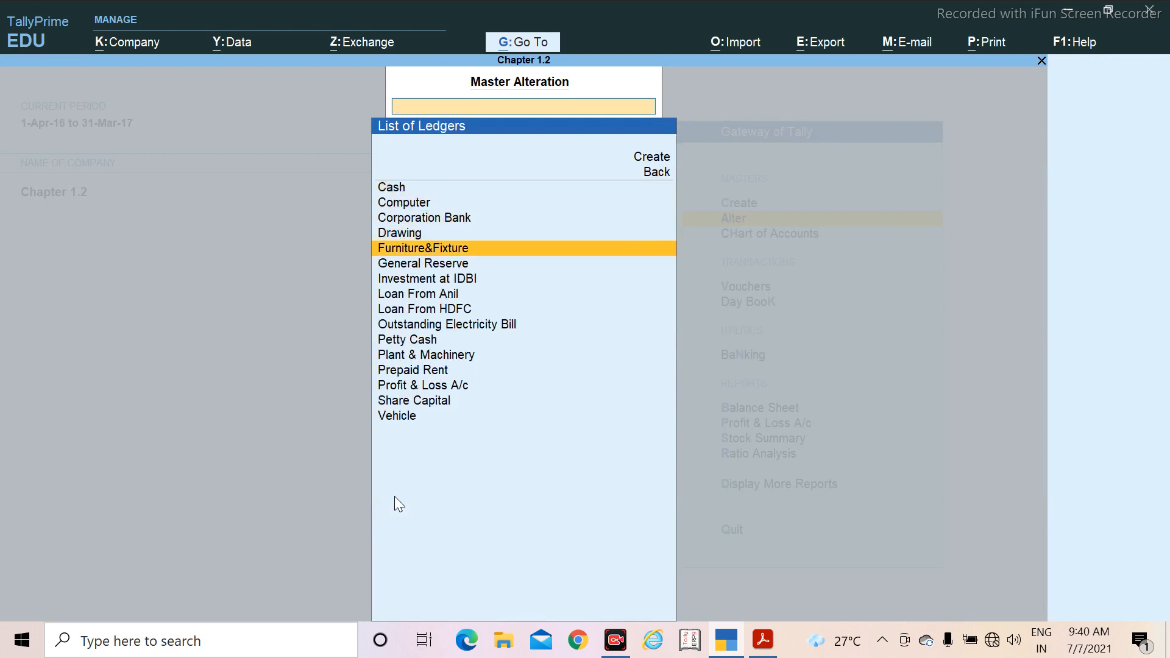
key("Up")
key("Up")
key("Down")
key("Down")
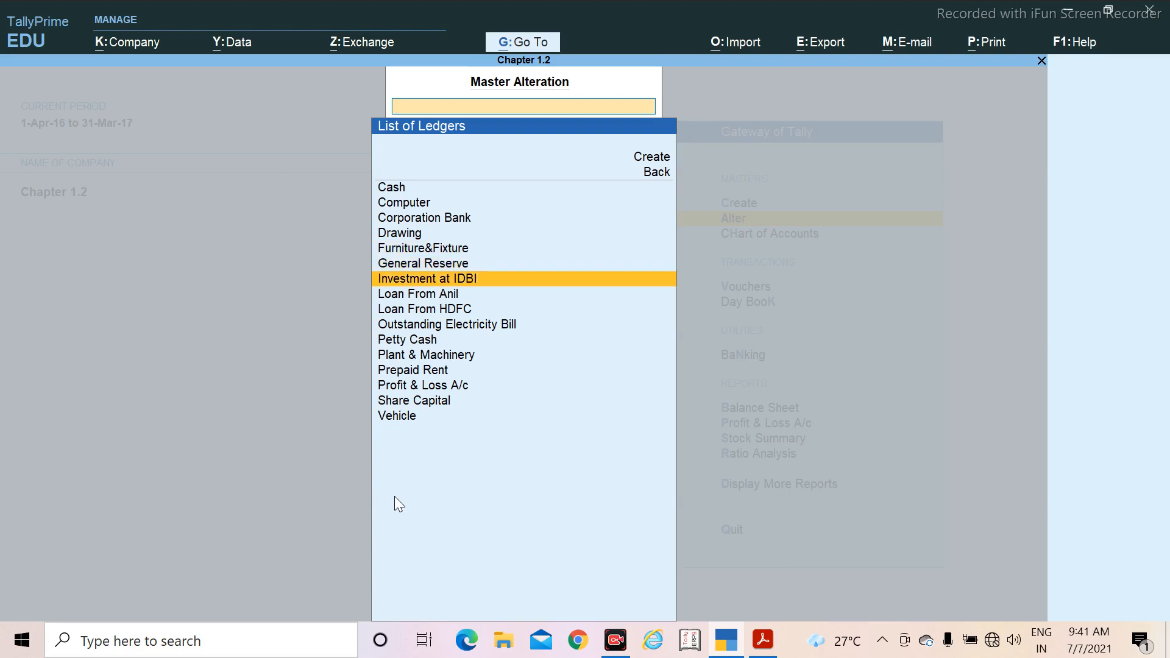
key("Up")
key("Down")
key("Down")
key("Down")
key("Down")
key("Down")
key("Down")
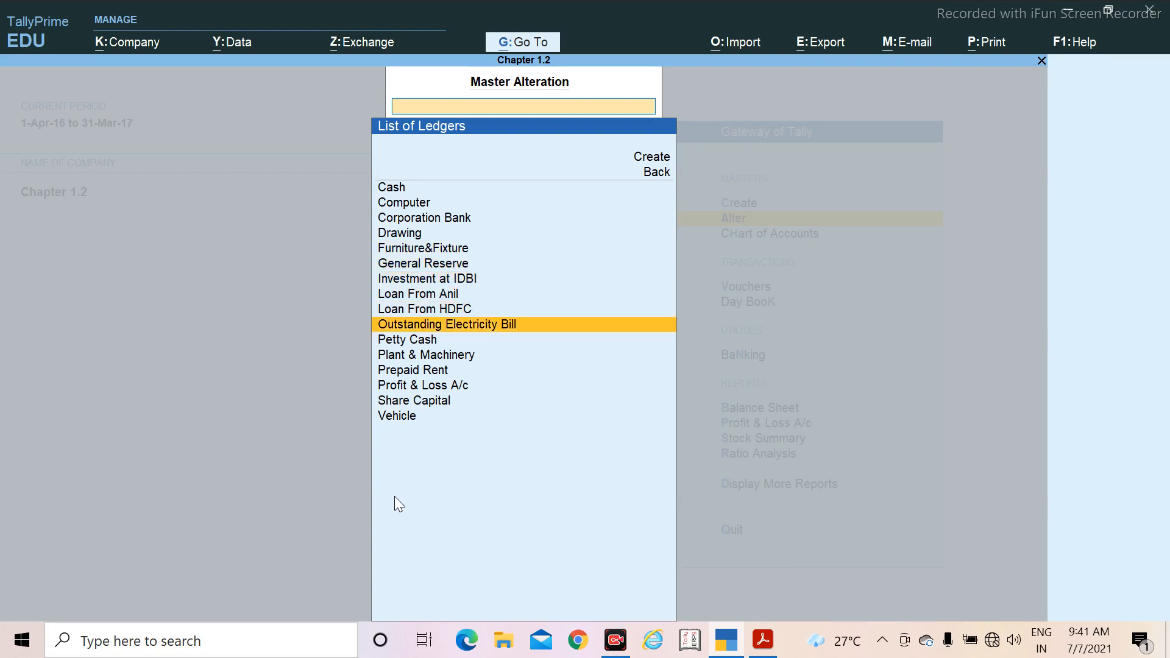
key("Return")
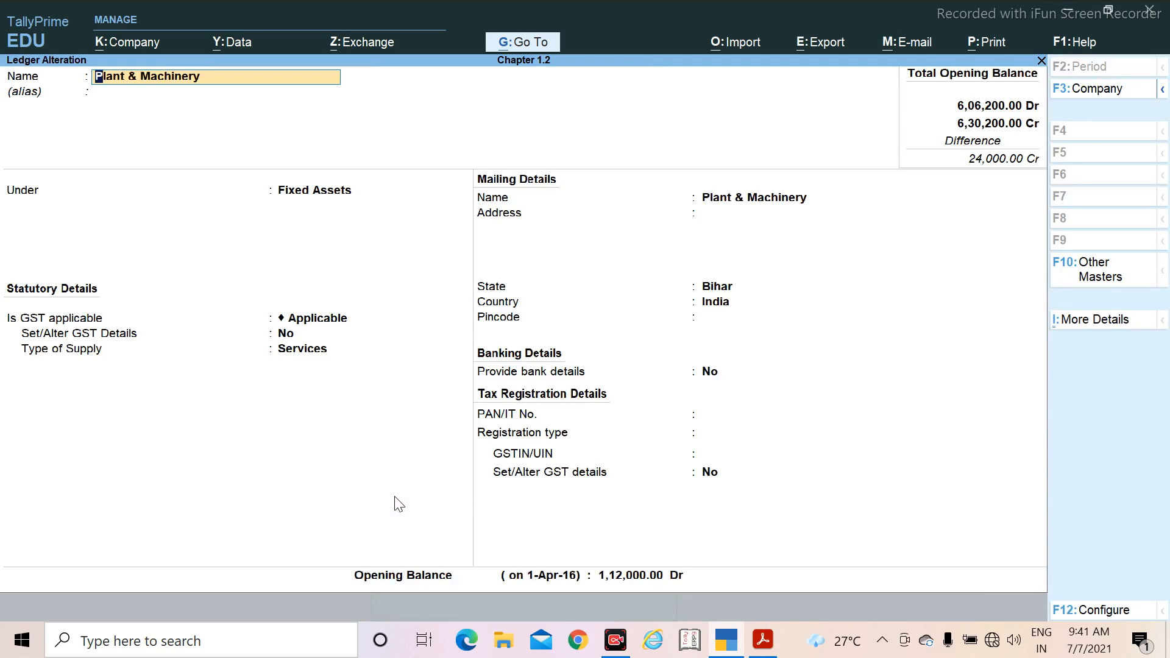
Step: Set the Plant & Machinery ledger's opening balance to 1,11,000.00 Dr, keeping its other details, and save the alteration
key("Return")
key("Return")
key("Return")
key("Return")
key("Return")
key("Return")
key("Return")
key("Return")
key("Return")
key("Return")
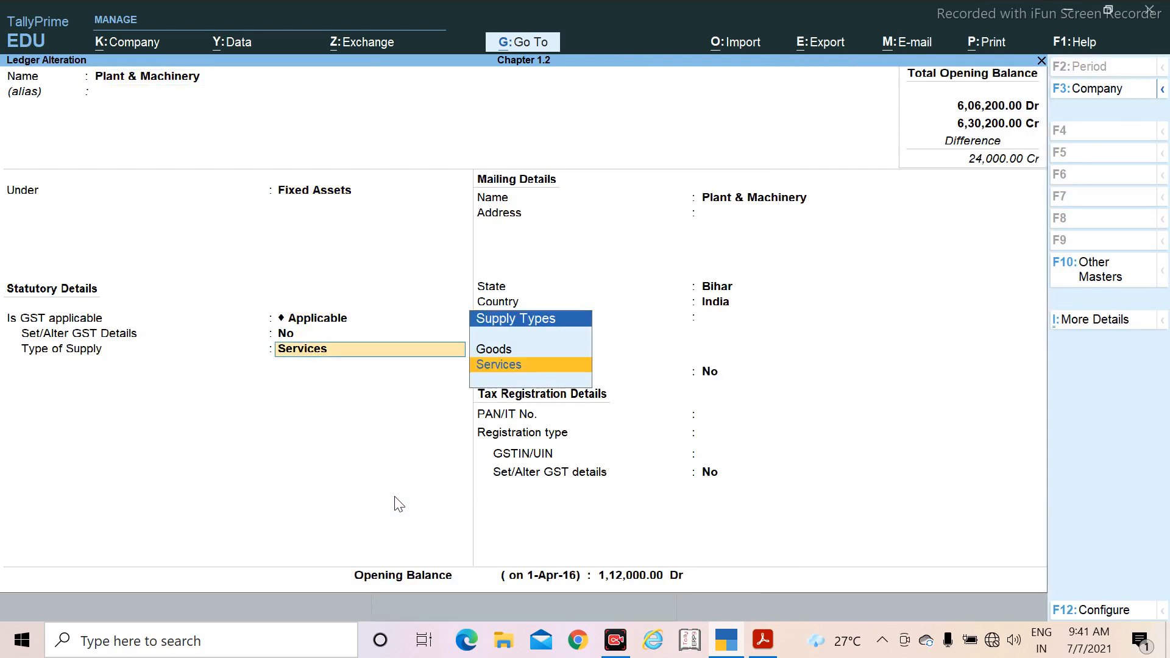
key("Return")
key("Return")
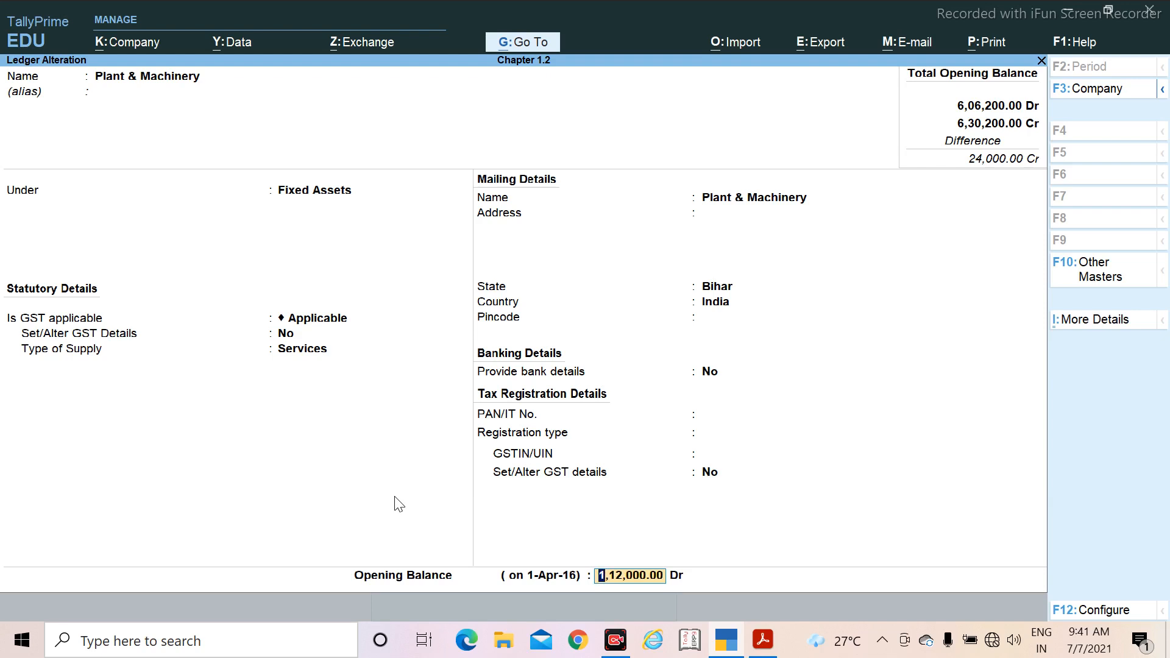
type("1,")
type("11,00")
type("0")
key("Return")
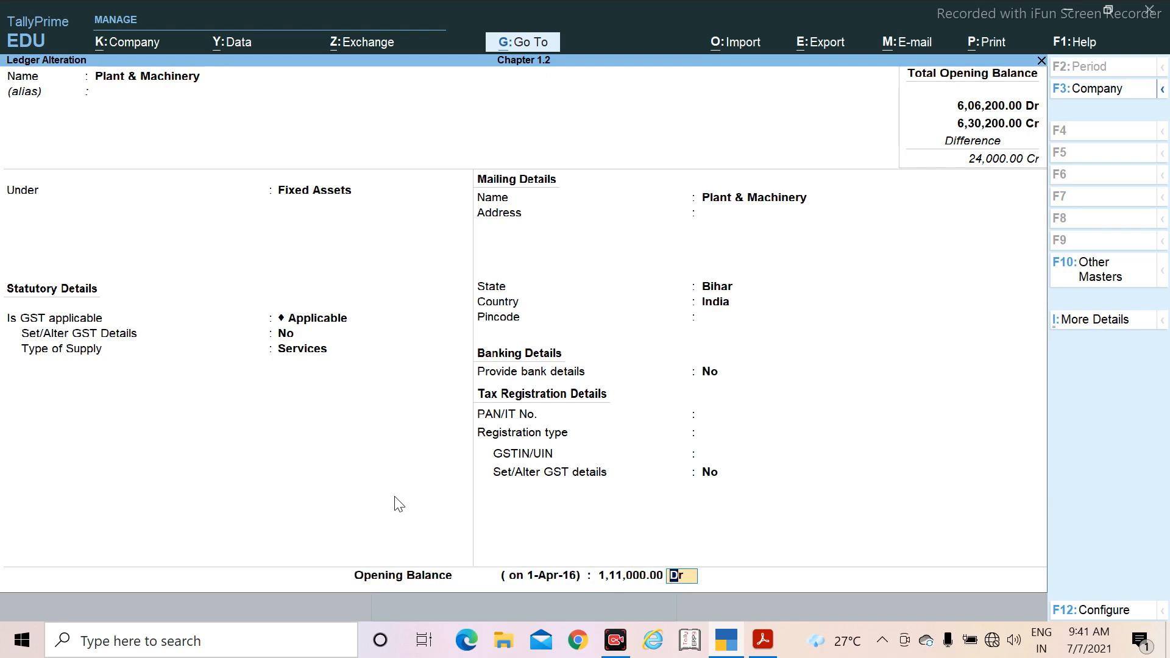
key("Return")
key("Return")
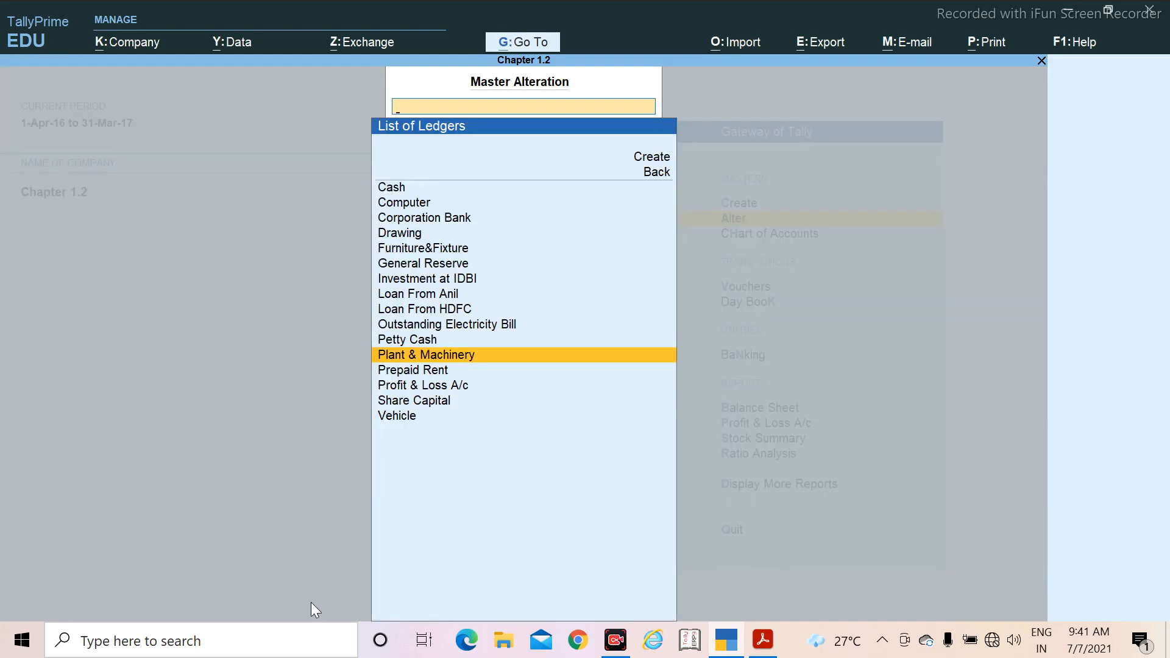
Step: Recheck the Investment balance task in the PDF and open the Investment at IDBI ledger for alteration in TallyPrime
left_click(761, 641)
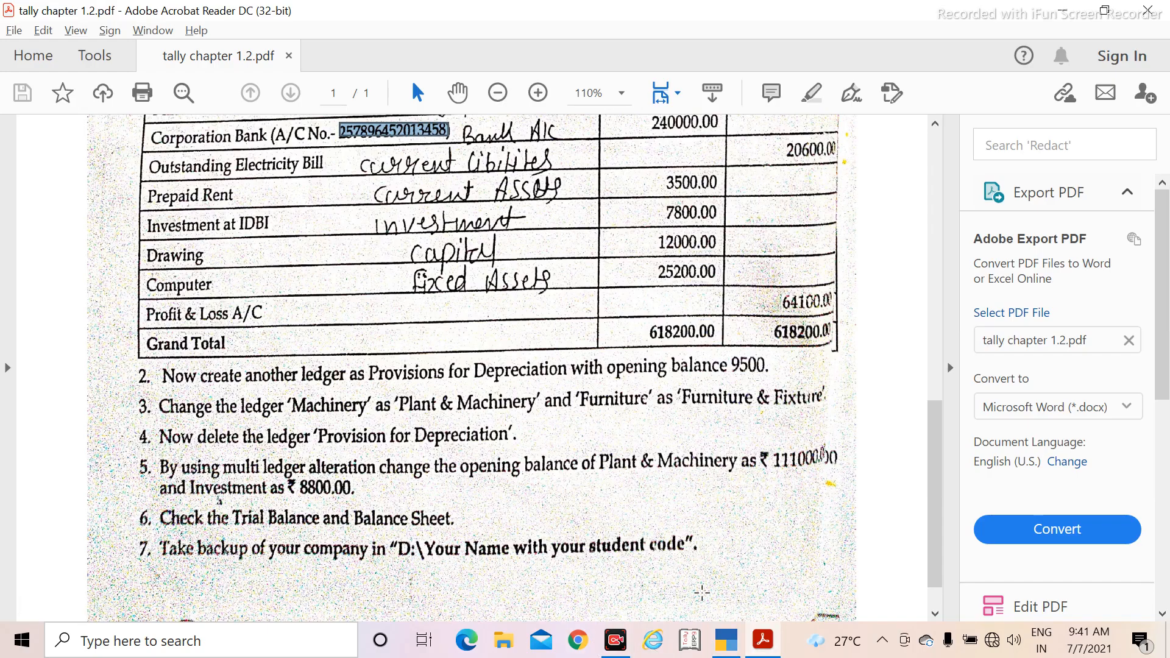
left_click(725, 646)
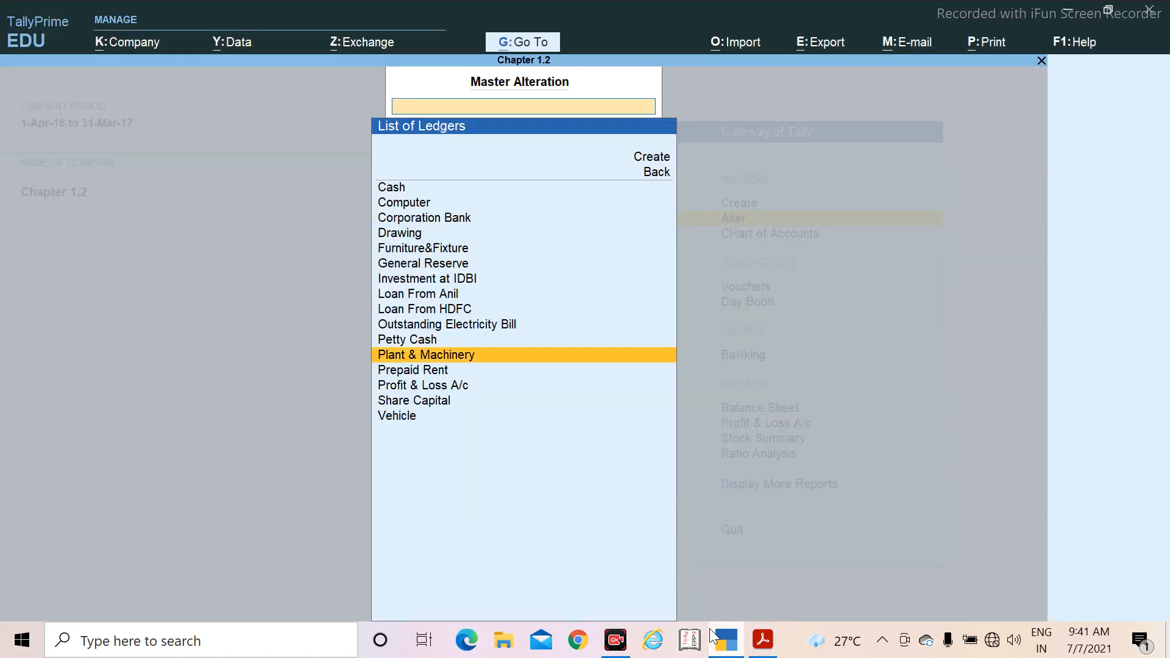
key("Up")
key("Up")
key("Up")
key("Up")
key("Up")
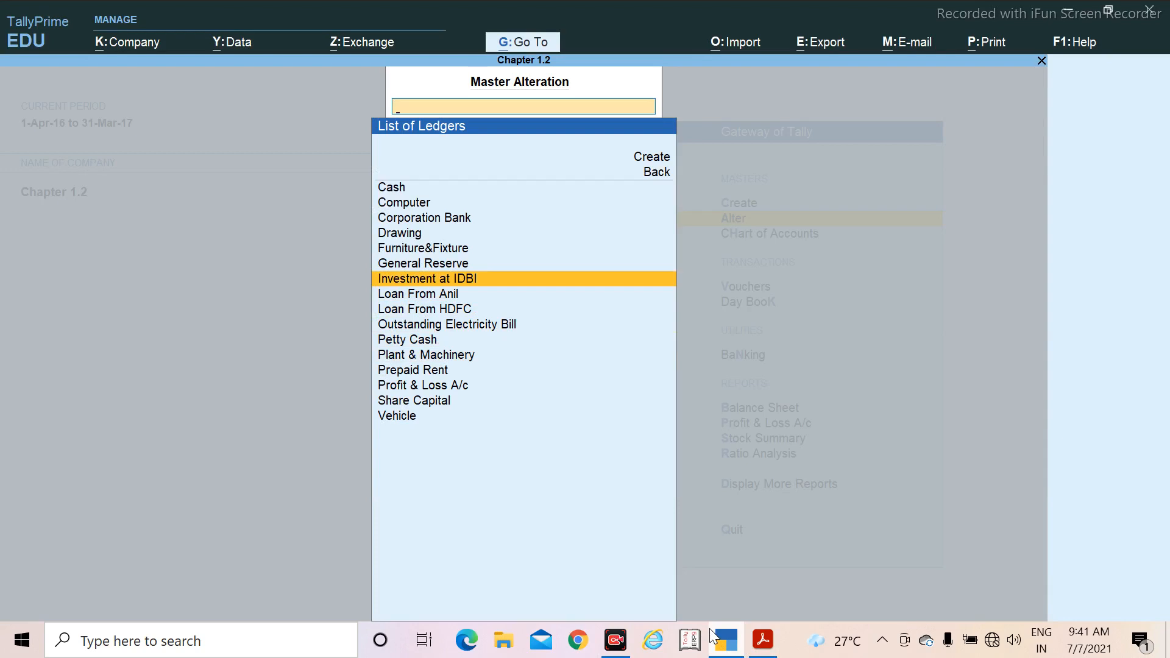
key("Return")
Step: Set the Investment at IDBI ledger's opening balance to 8,800.00 Dr, save the alteration and return to the Gateway of Tally
key("Return")
key("Return")
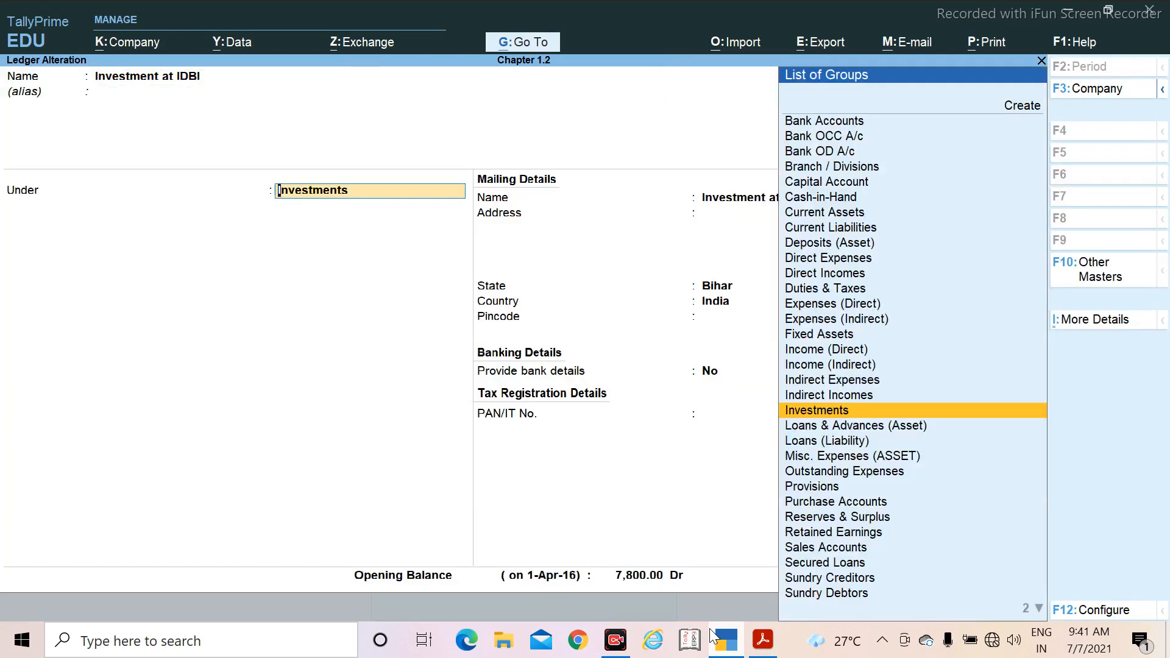
key("Return")
key("Return")
key("Return")
key("Return")
key("Return")
key("Return")
key("Return")
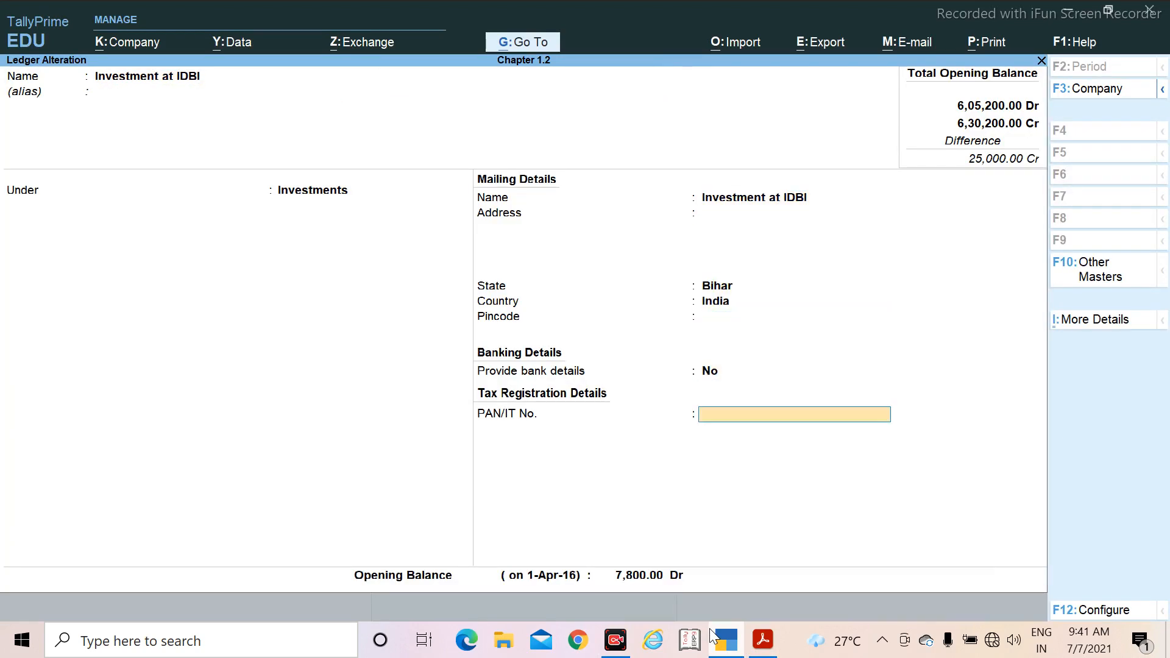
key("Return")
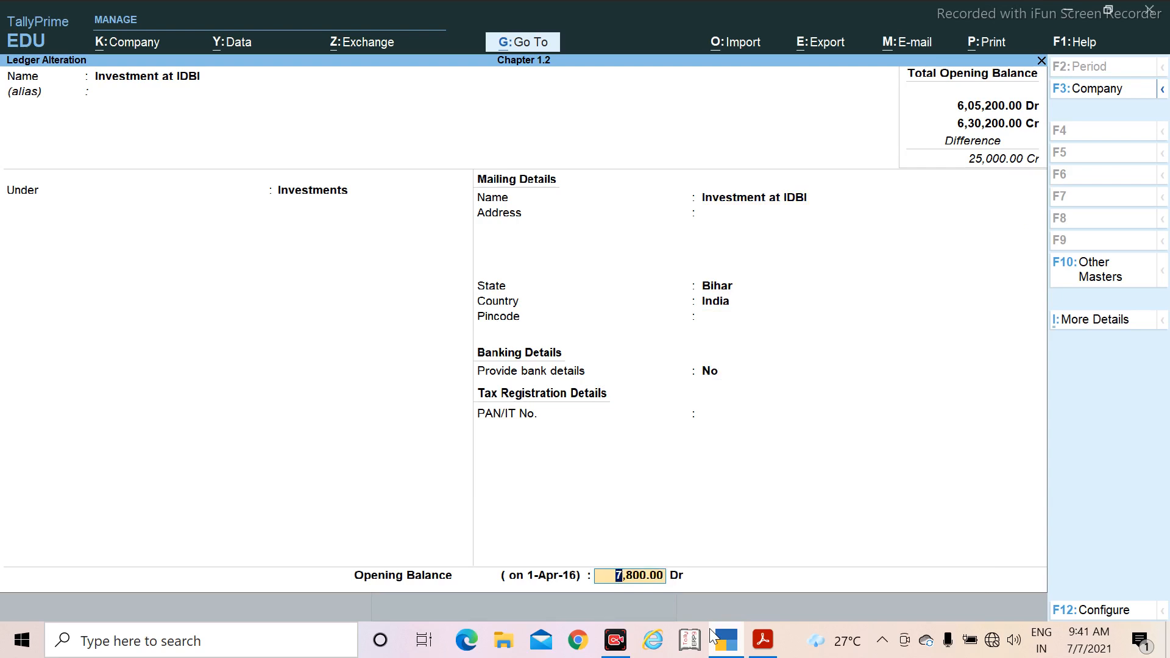
type("8800")
key("Return")
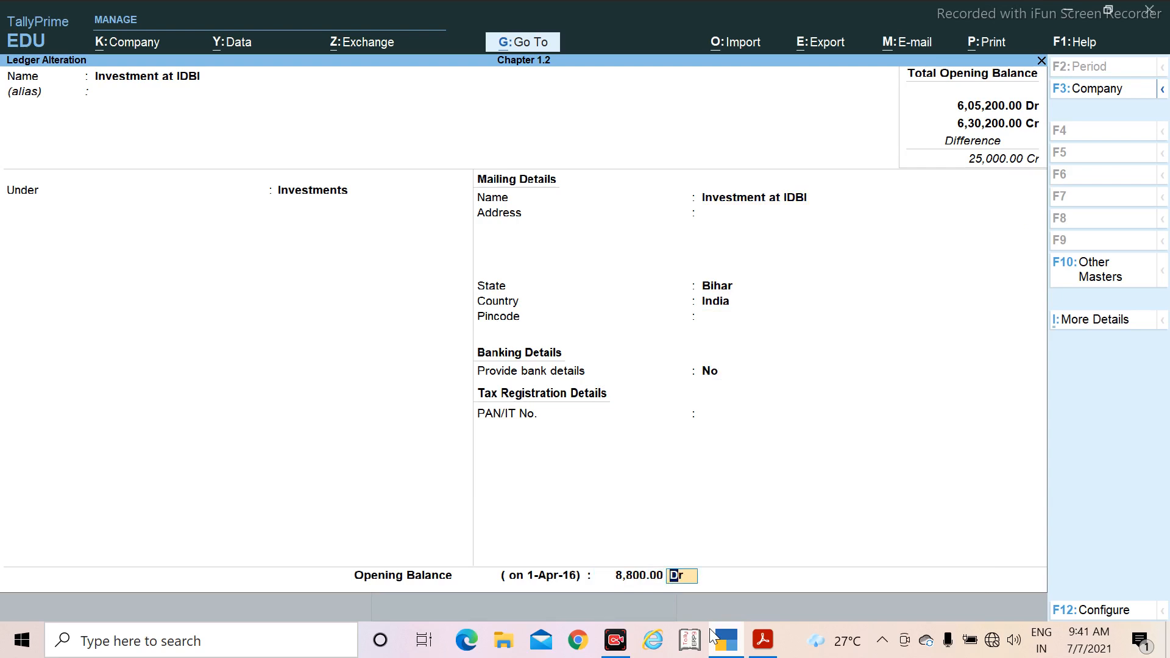
key("Return")
key("Return")
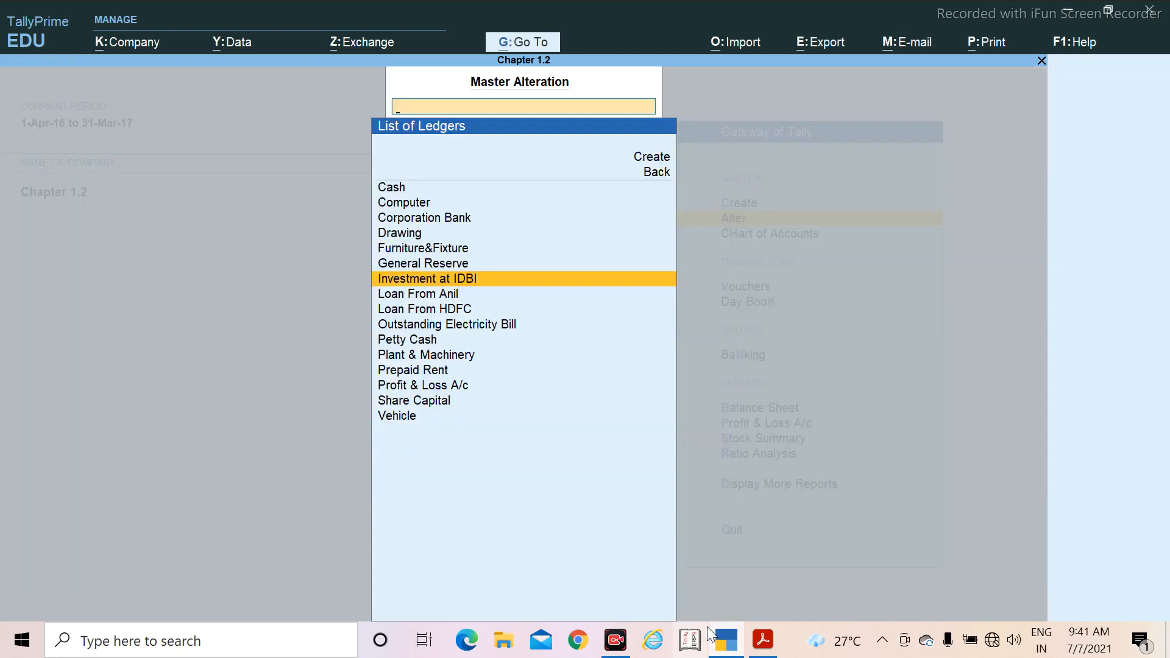
key("Escape")
key("Escape")
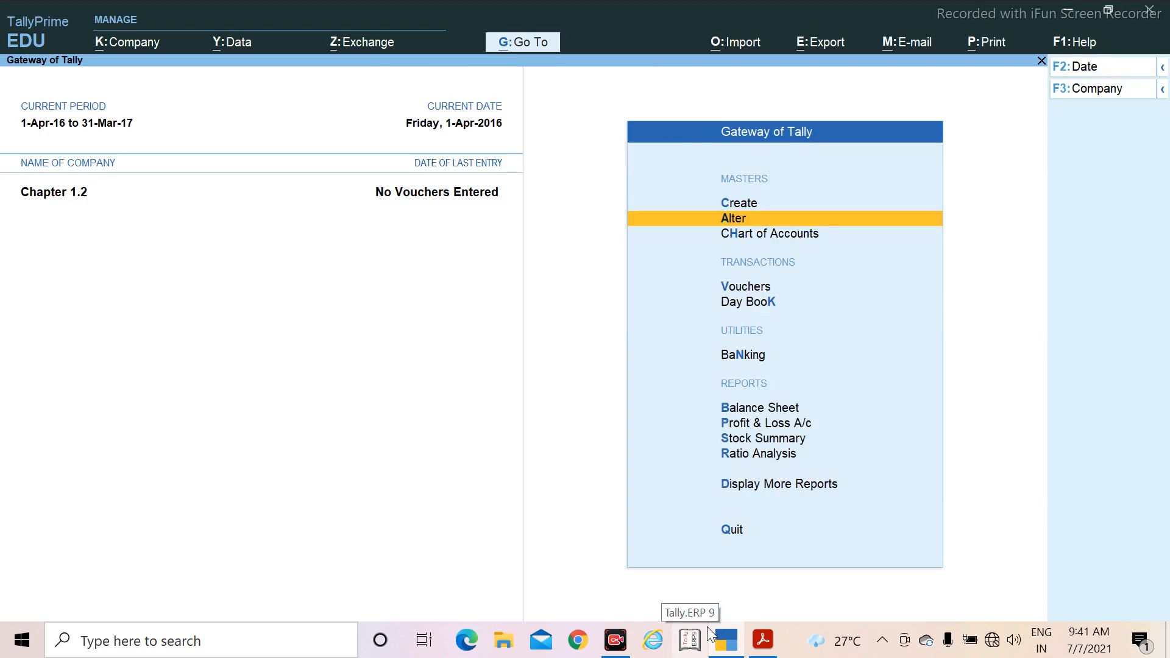
Step: Check the reports task in the PDF, then review the Balance Sheet of Chapter 1.2 in TallyPrime
key("alt+Tab")
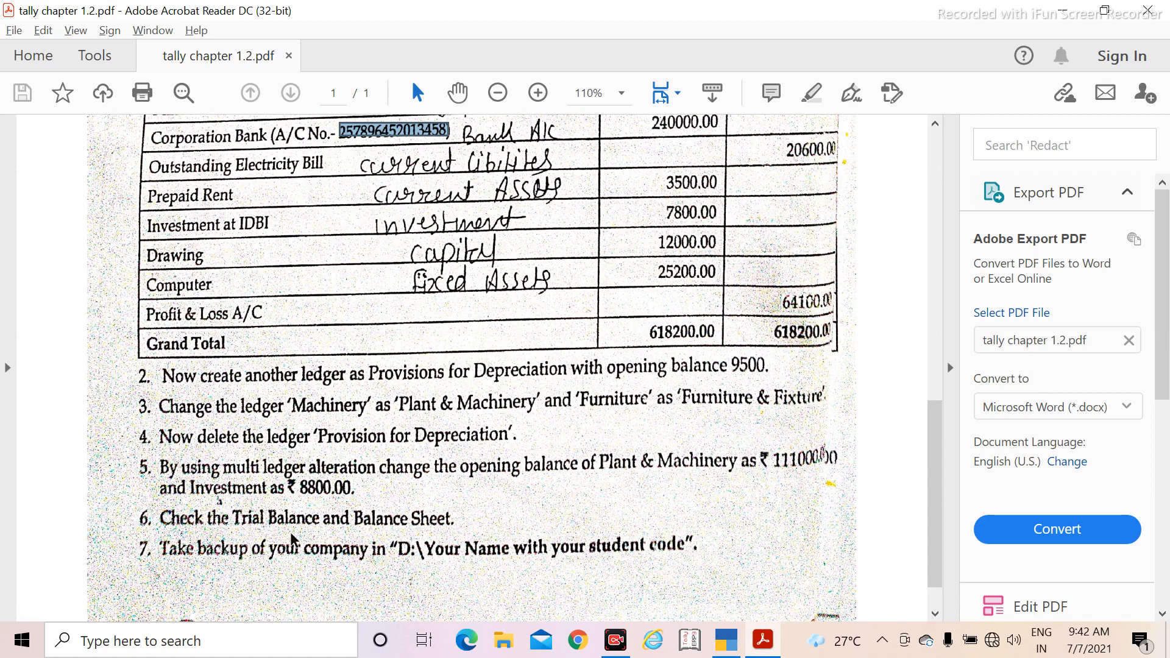
key("alt+Tab")
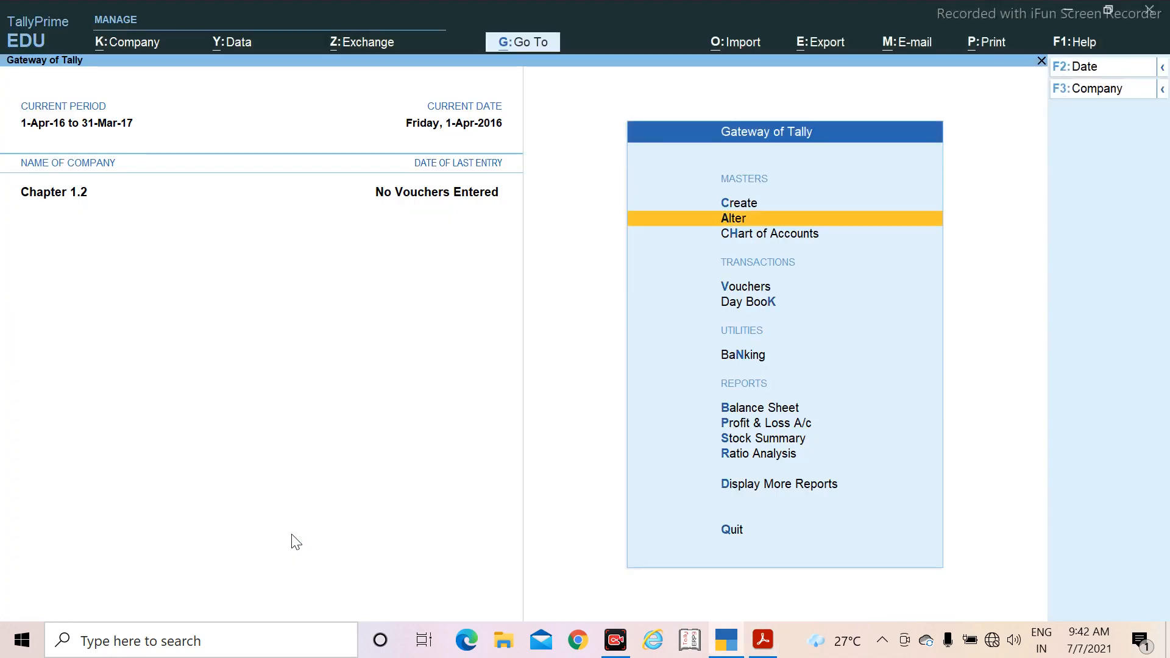
key("Down")
key("Down")
key("Down")
key("Down")
key("Down")
key("Down")
key("Down")
key("Up")
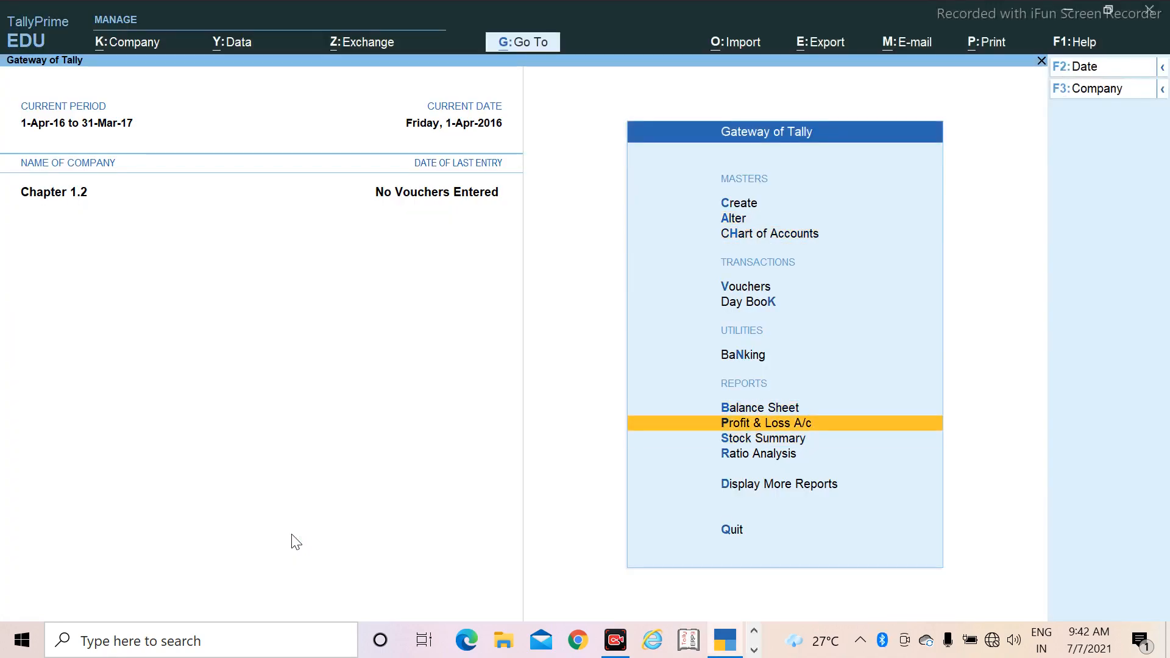
key("Up")
key("Return")
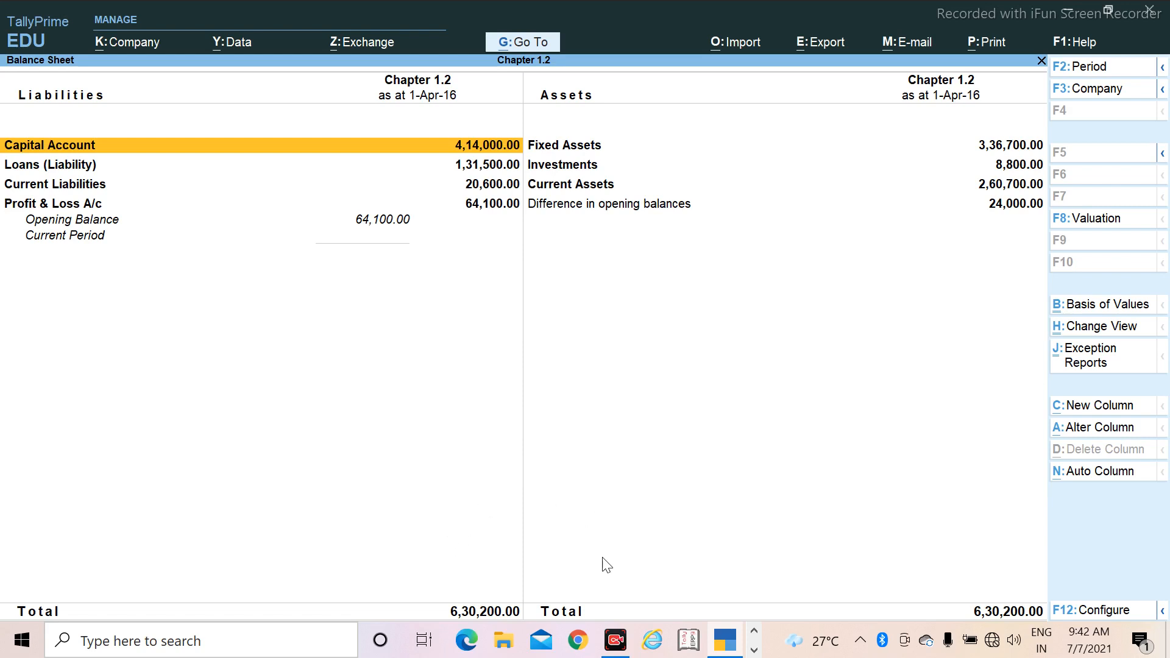
key("Escape")
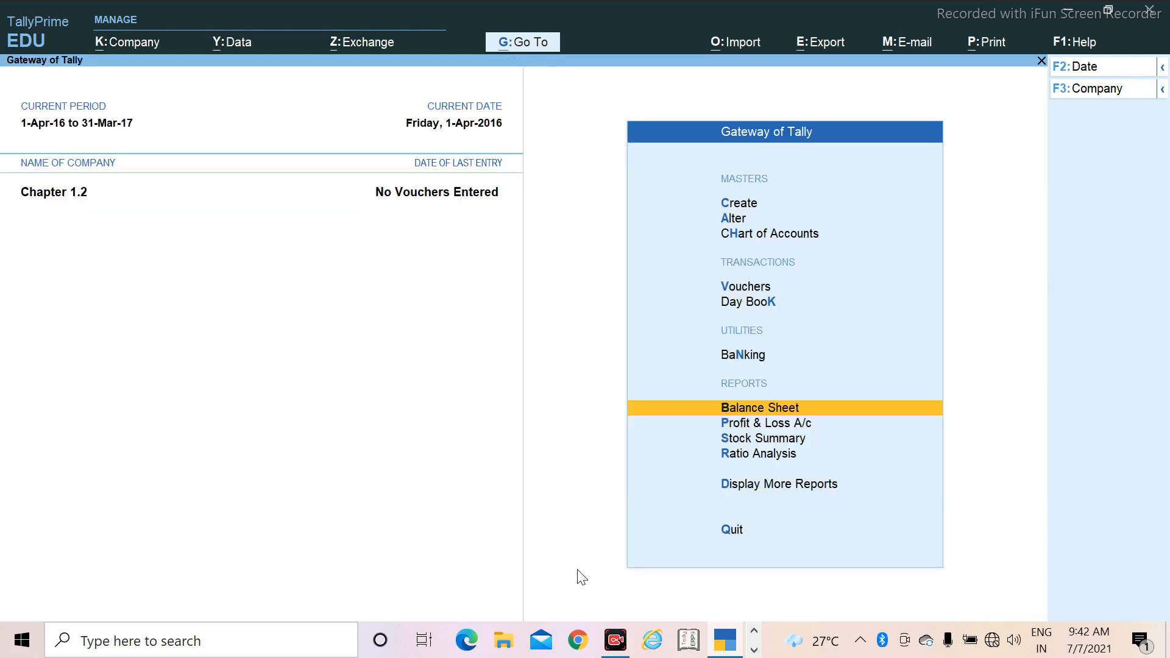
Step: Review the Trial Balance of Chapter 1.2 and return to the Gateway of Tally
key("Down")
key("Down")
key("Down")
key("Down")
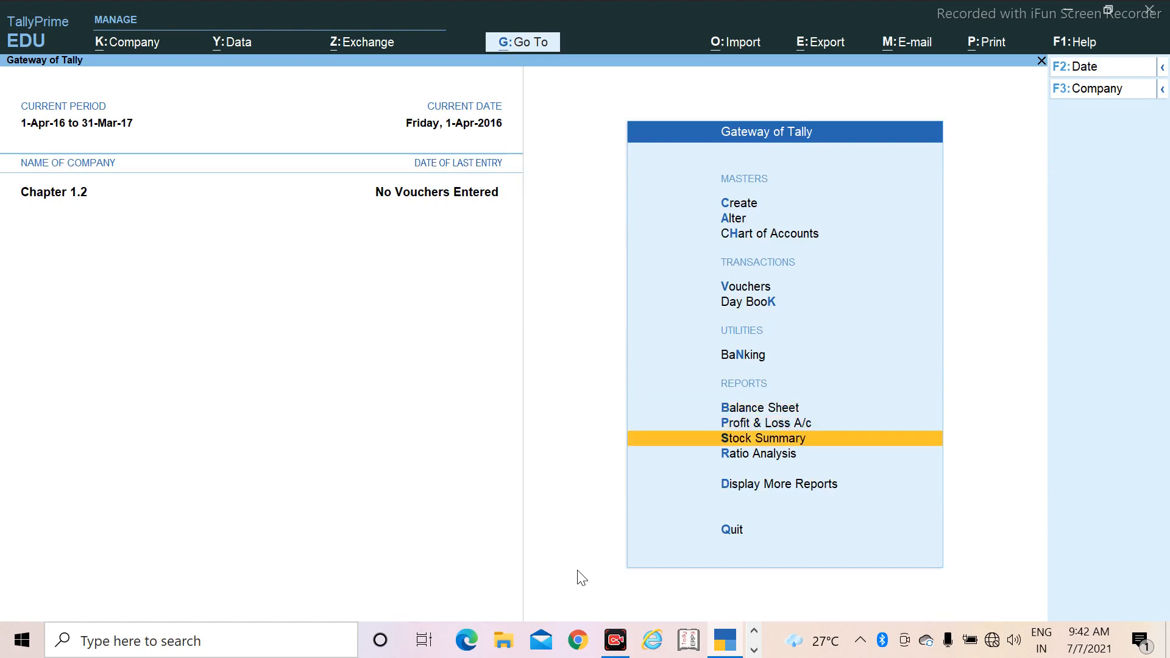
key("Return")
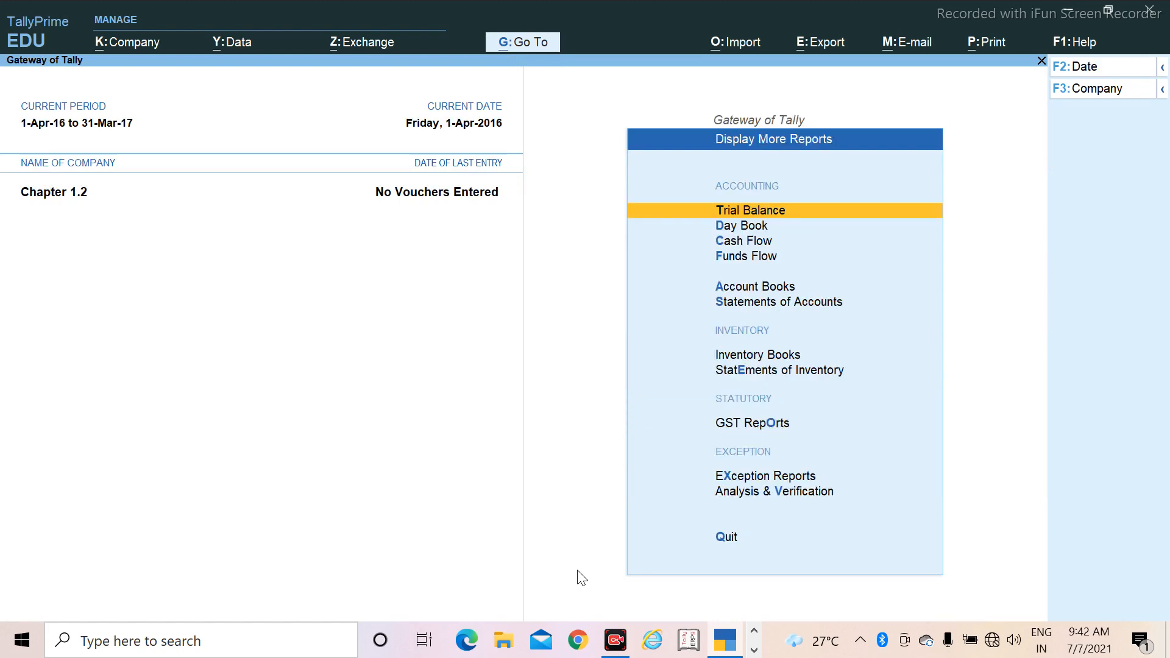
key("Return")
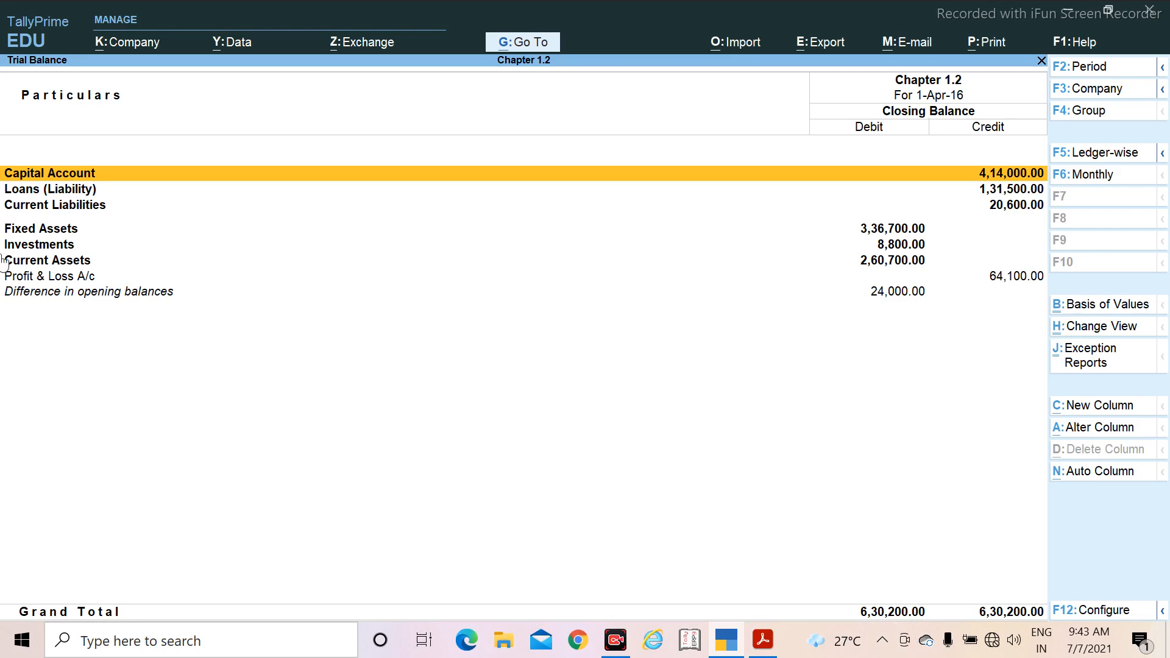
key("Escape")
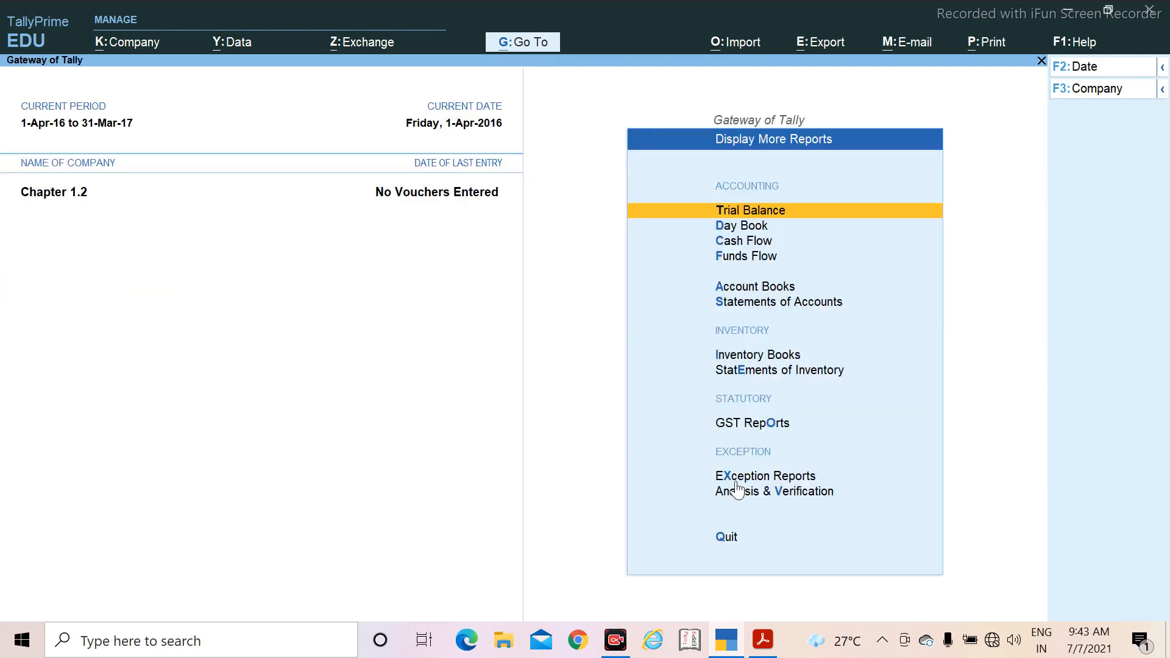
key("Escape")
Step: Recheck the Balance Sheet, then switch to Acrobat Reader and read the backup task in the PDF
left_click(746, 410)
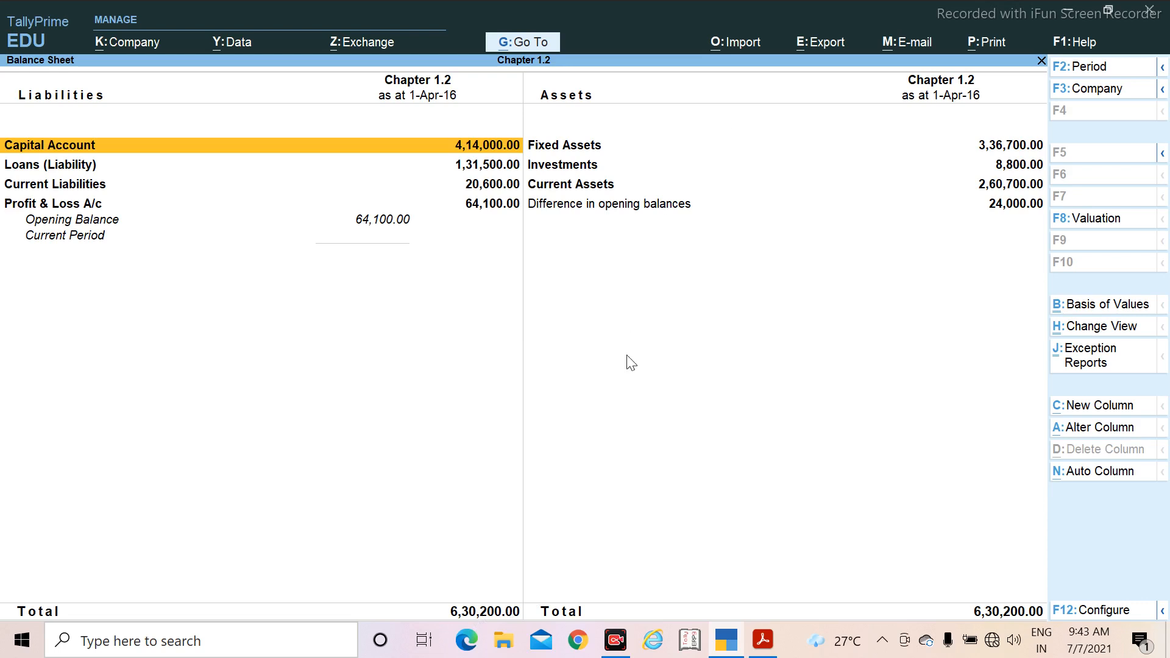
key("Escape")
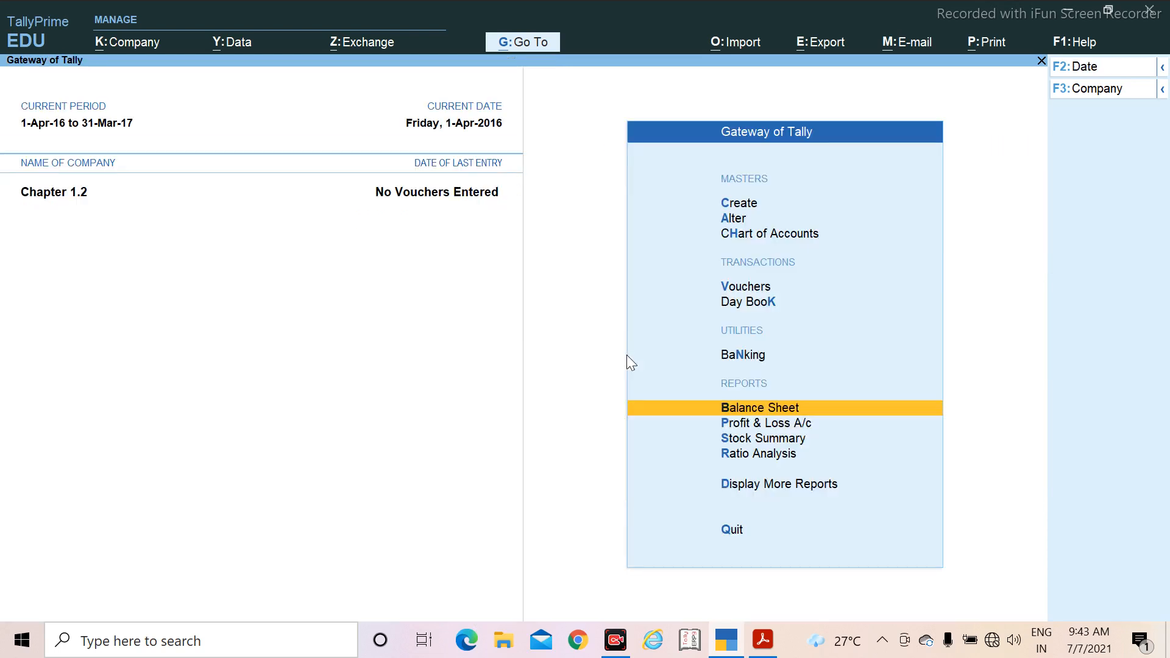
left_click(762, 640)
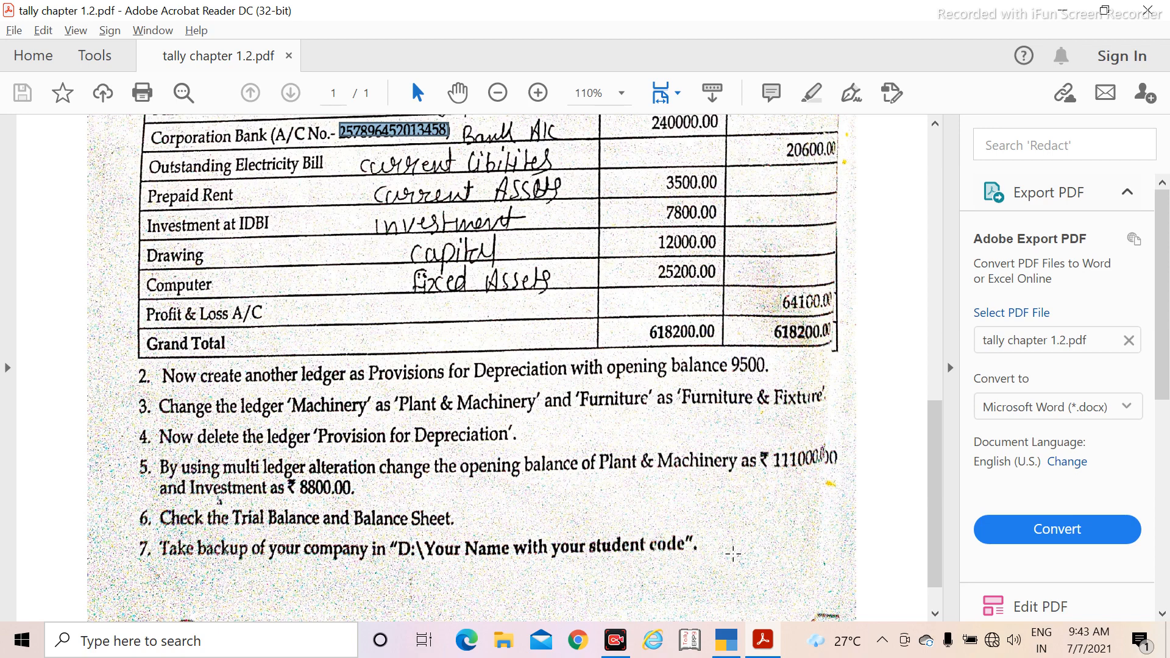
Step: Minimise the open windows and create a new folder on the desktop
left_click(1062, 11)
left_click(1067, 11)
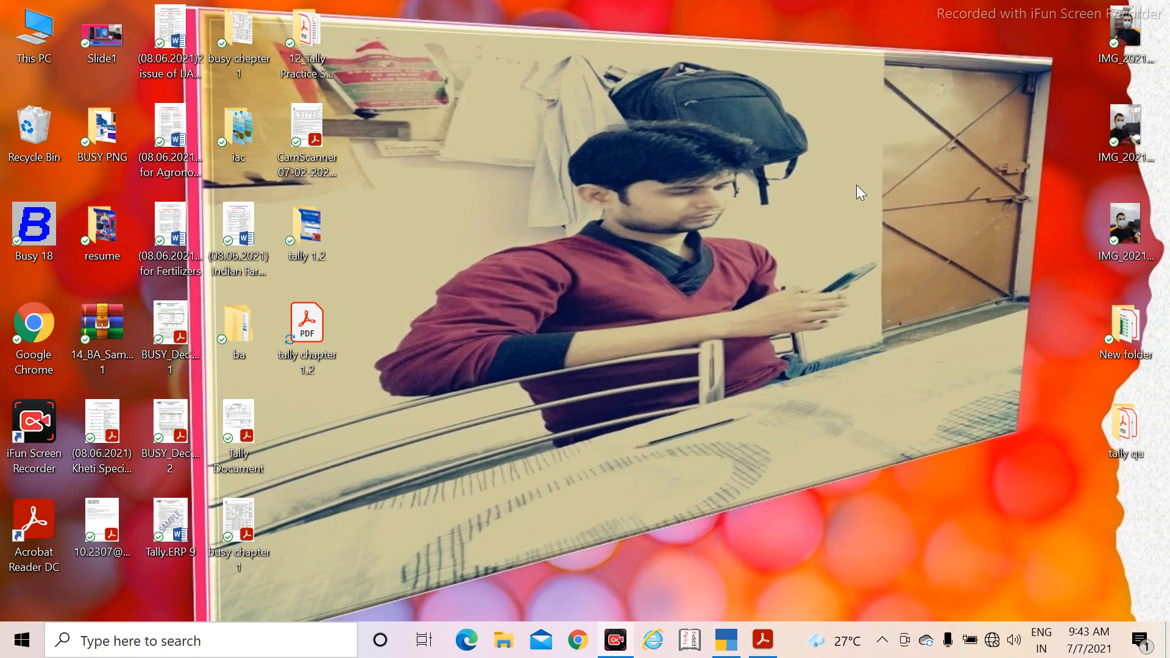
right_click(671, 104)
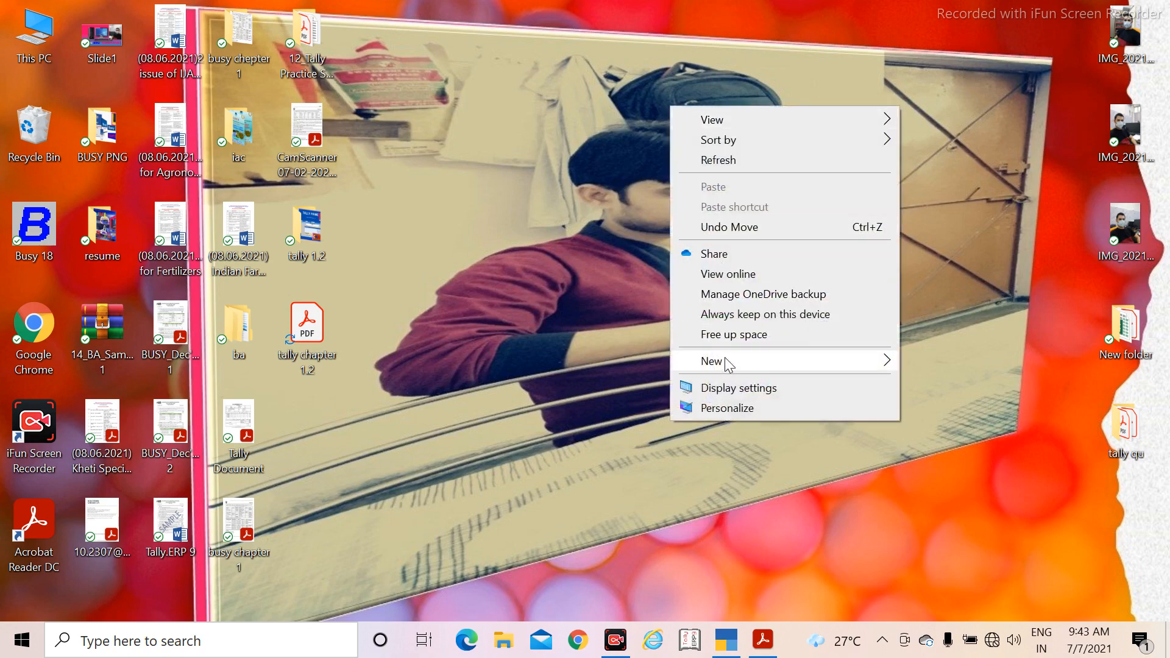
mouse_move(728, 364)
left_click(974, 366)
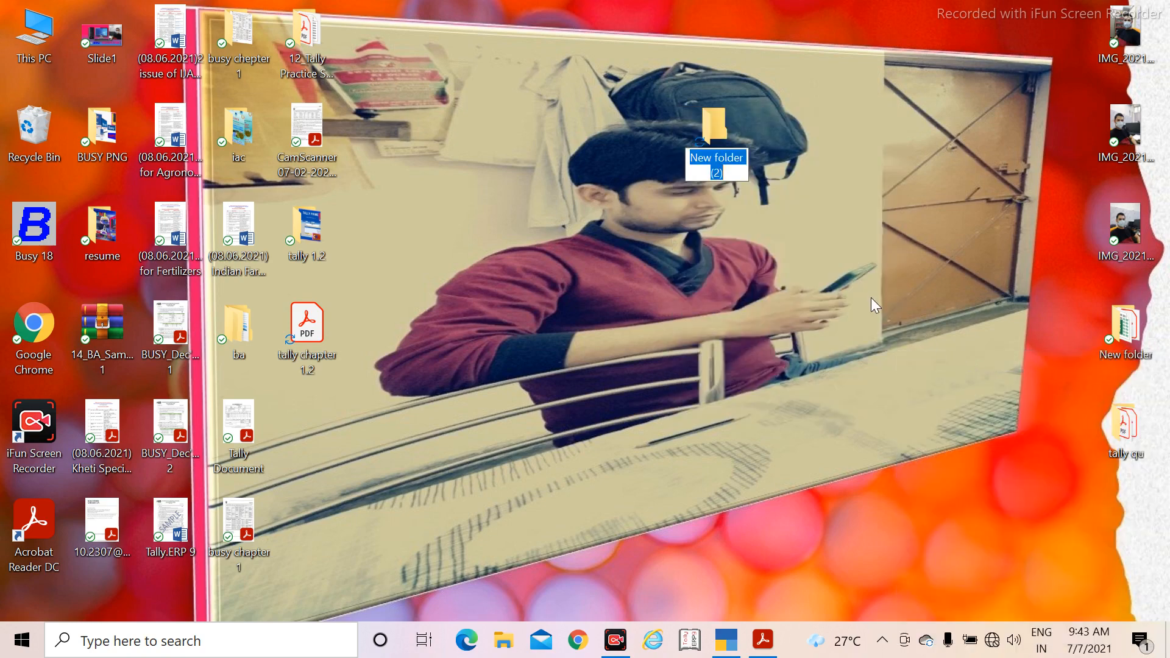
Step: Try to name the new desktop folder tally 1.2, declining to merge it with the existing folder
type("ta")
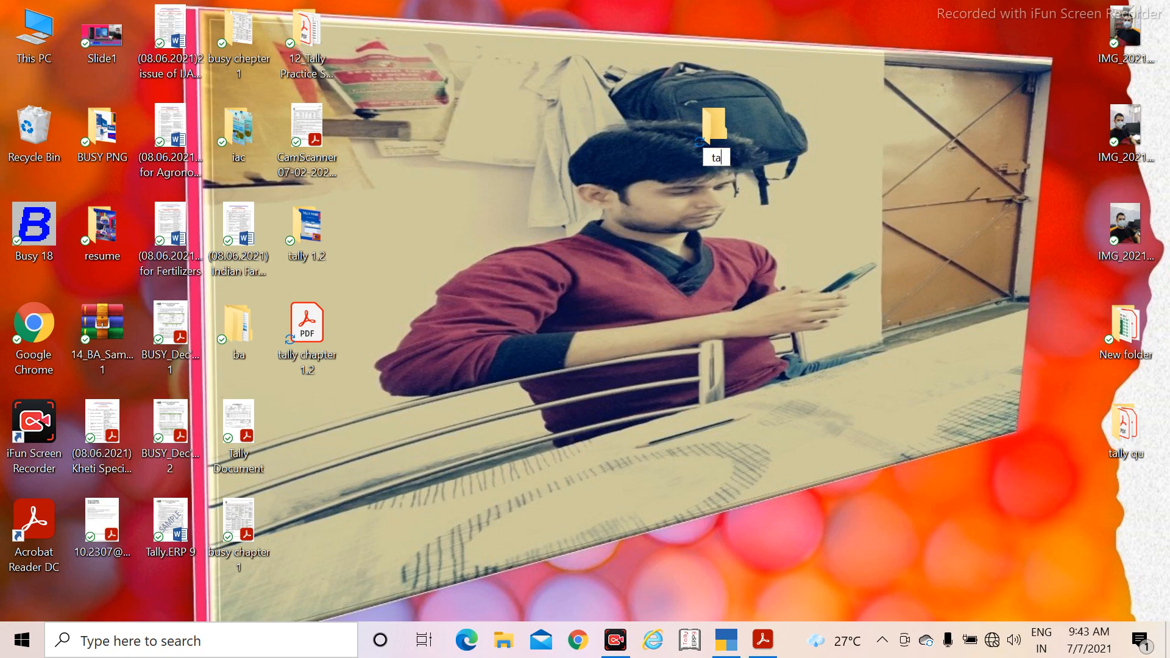
type("lly 1.2")
key("Return")
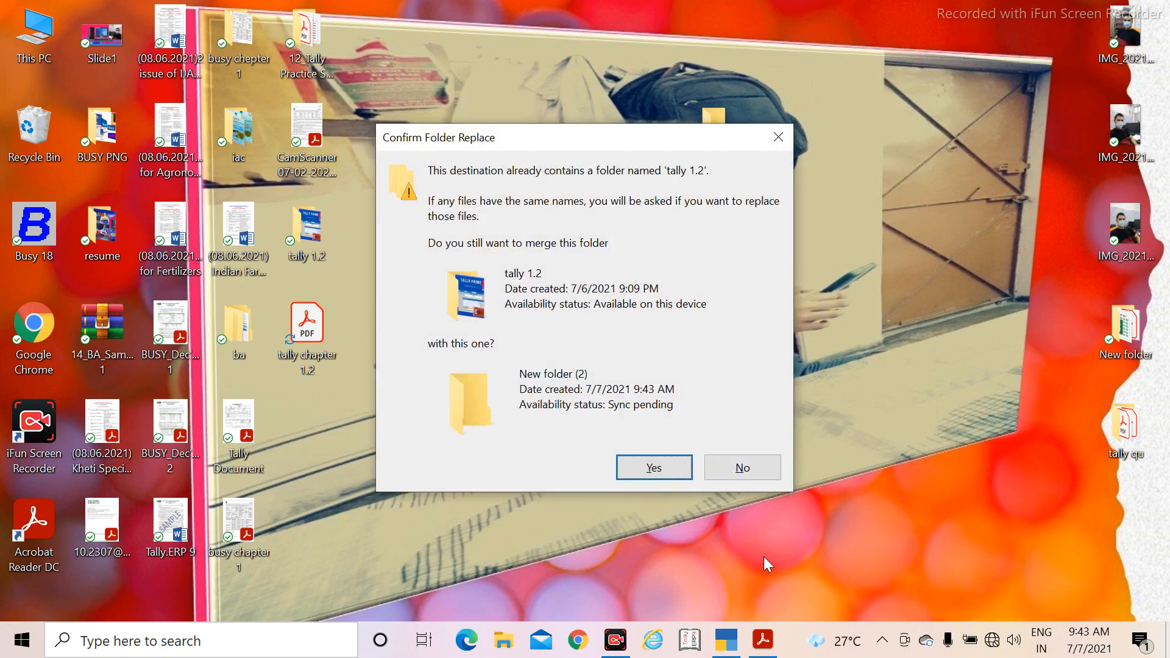
left_click(751, 476)
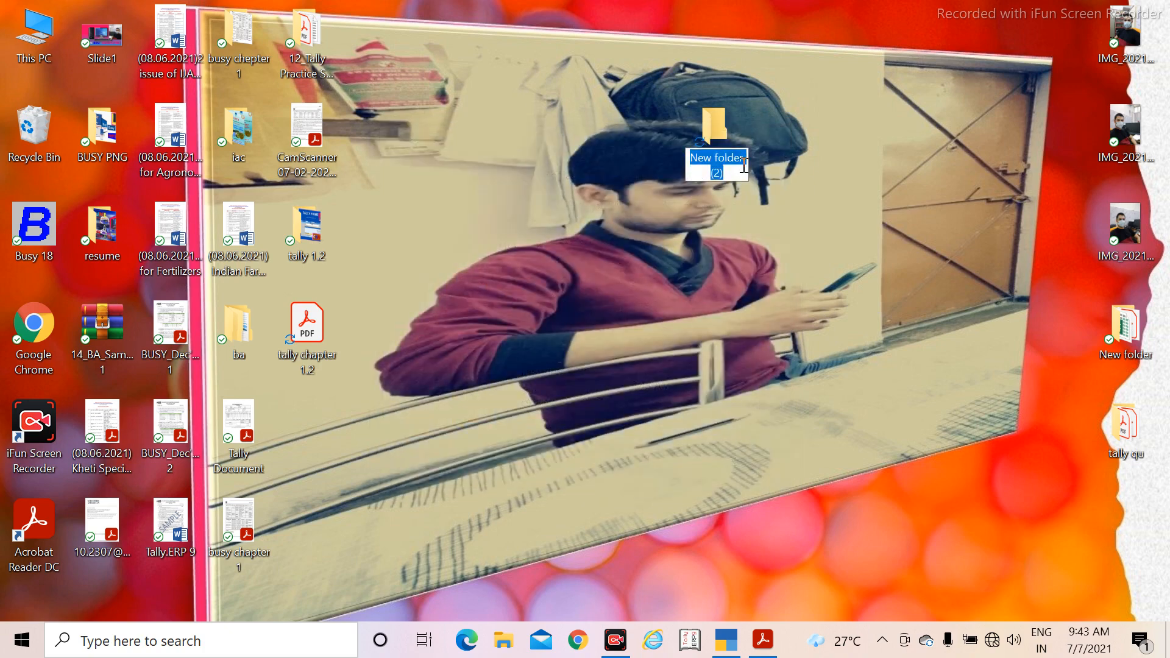
Step: Name the new desktop folder tally
type("b")
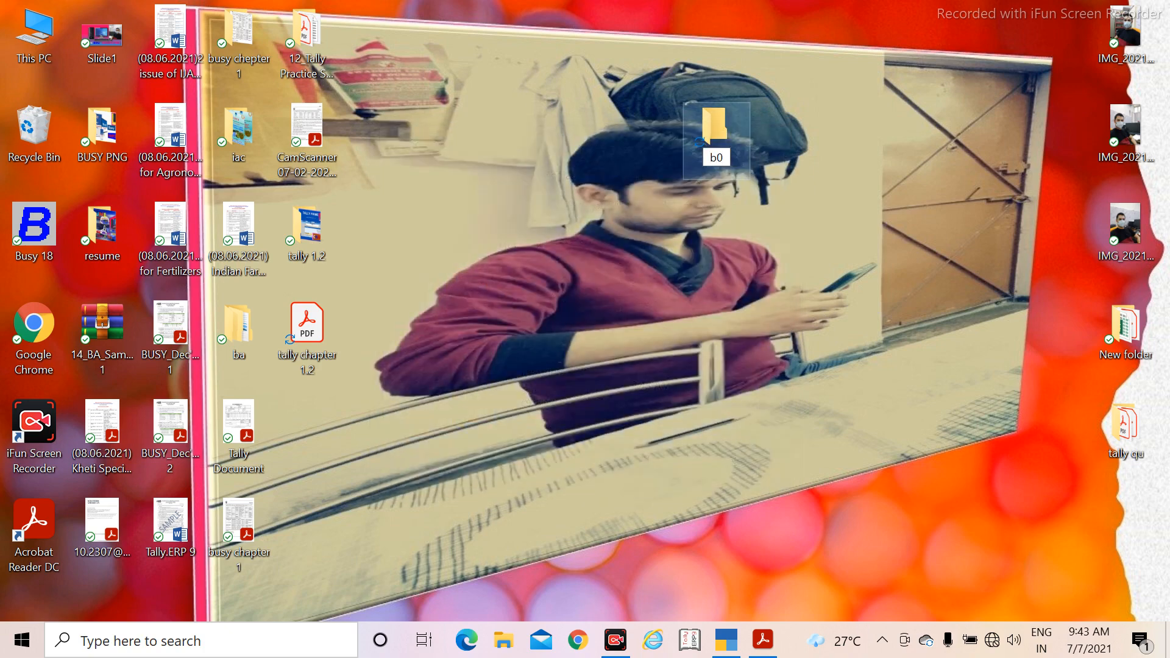
type("033")
key("BackSpace")
key("BackSpace")
type("tally")
key("Return")
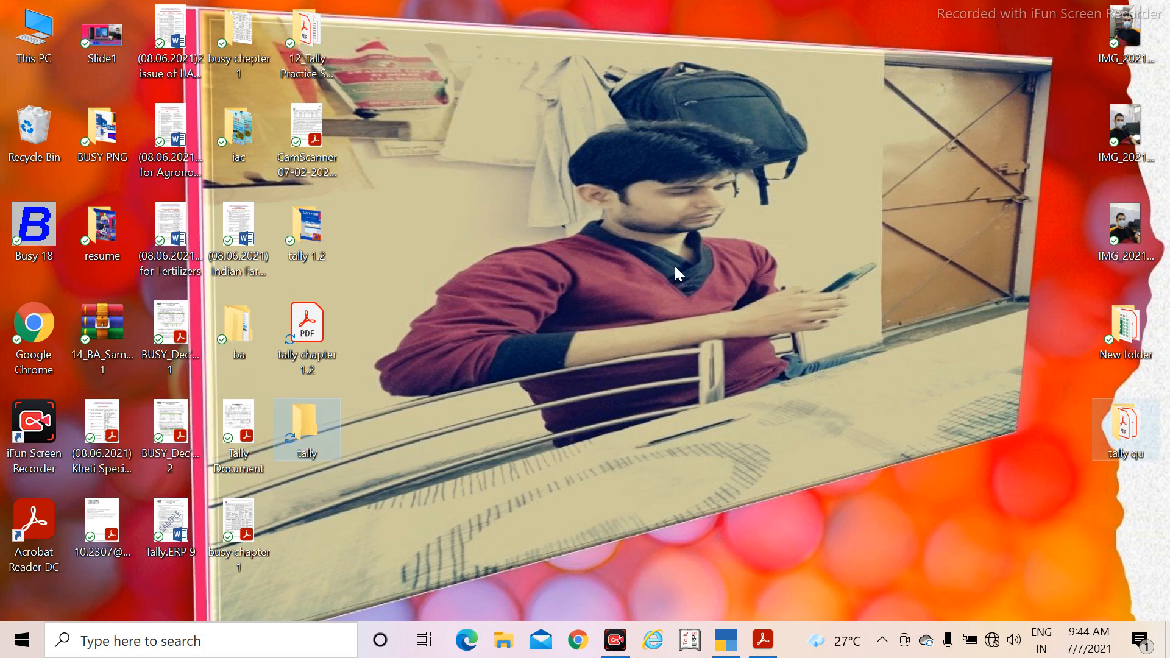
Step: Open the tally folder, copy its full path and minimise the File Explorer window
double_click(316, 433)
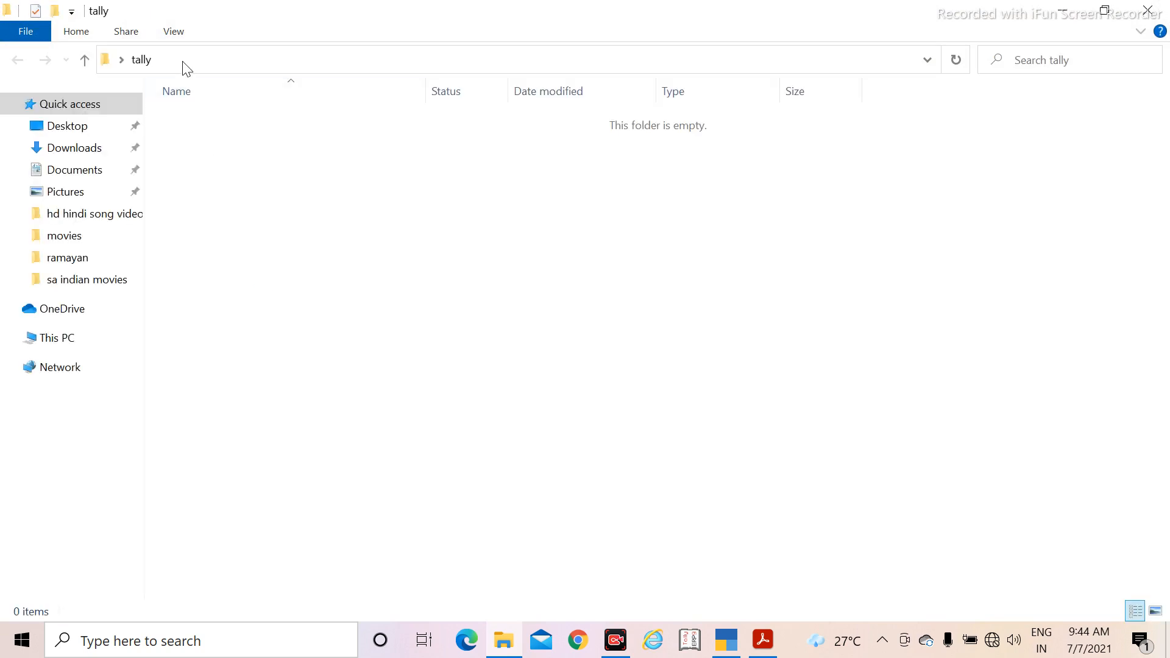
left_click(195, 59)
right_click(196, 58)
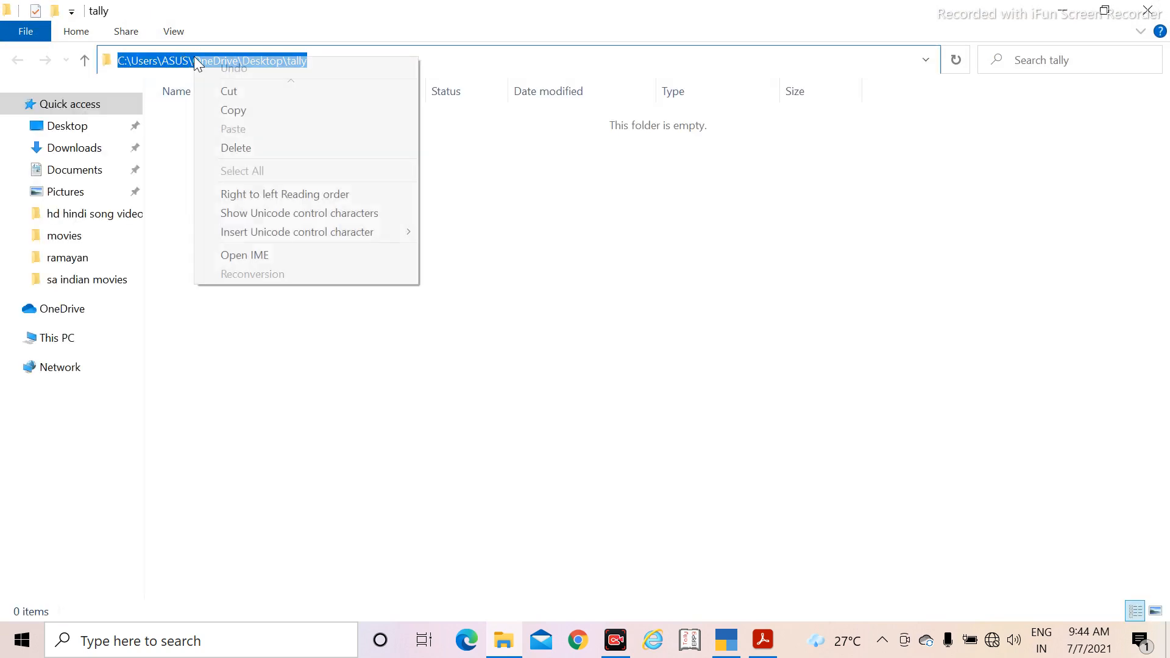
left_click(233, 111)
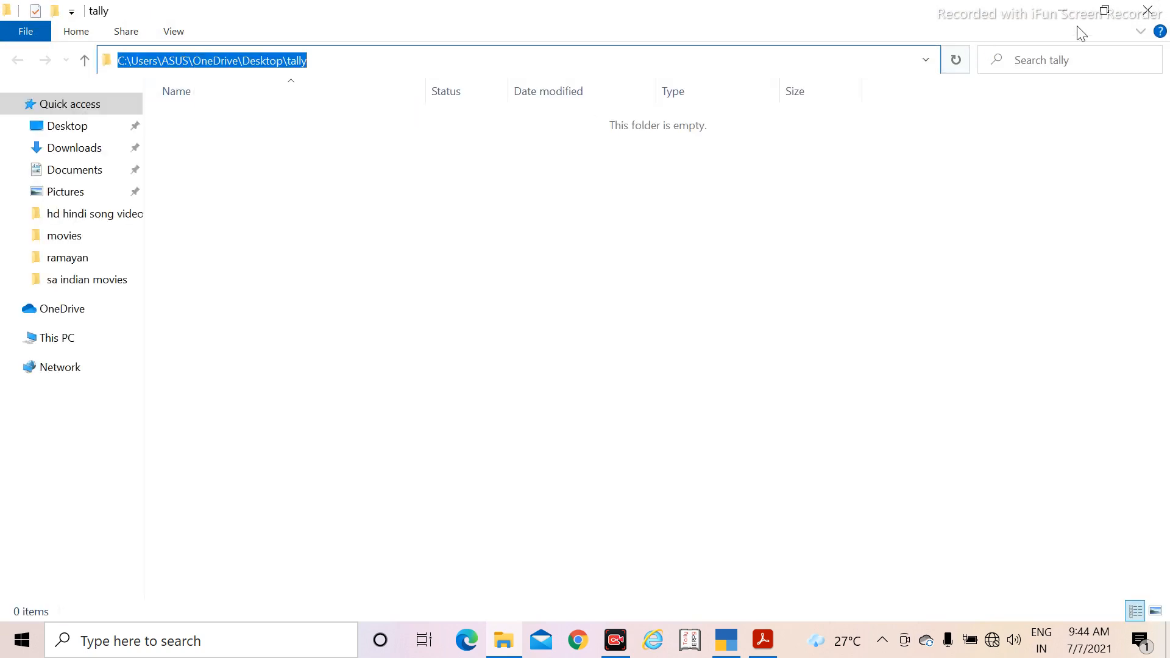
left_click(1060, 14)
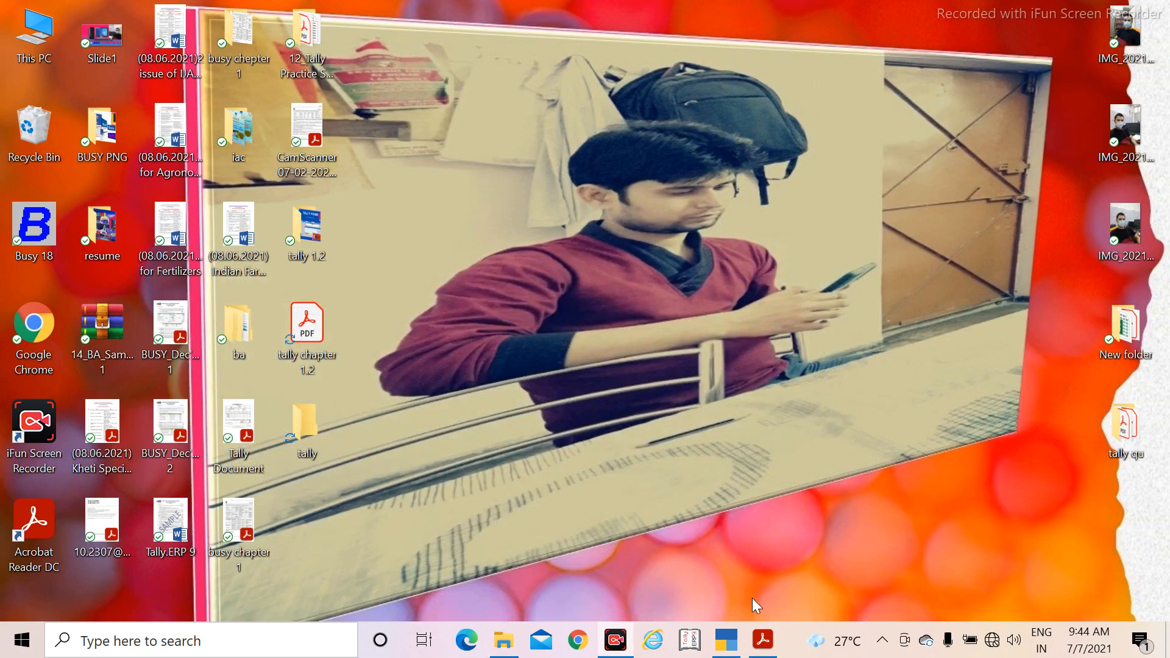
Step: Switch to TallyPrime, open the company data backup and enter C:\Users\ASUS\OneDrive\Desktop\tally as the backup destination path
left_click(735, 639)
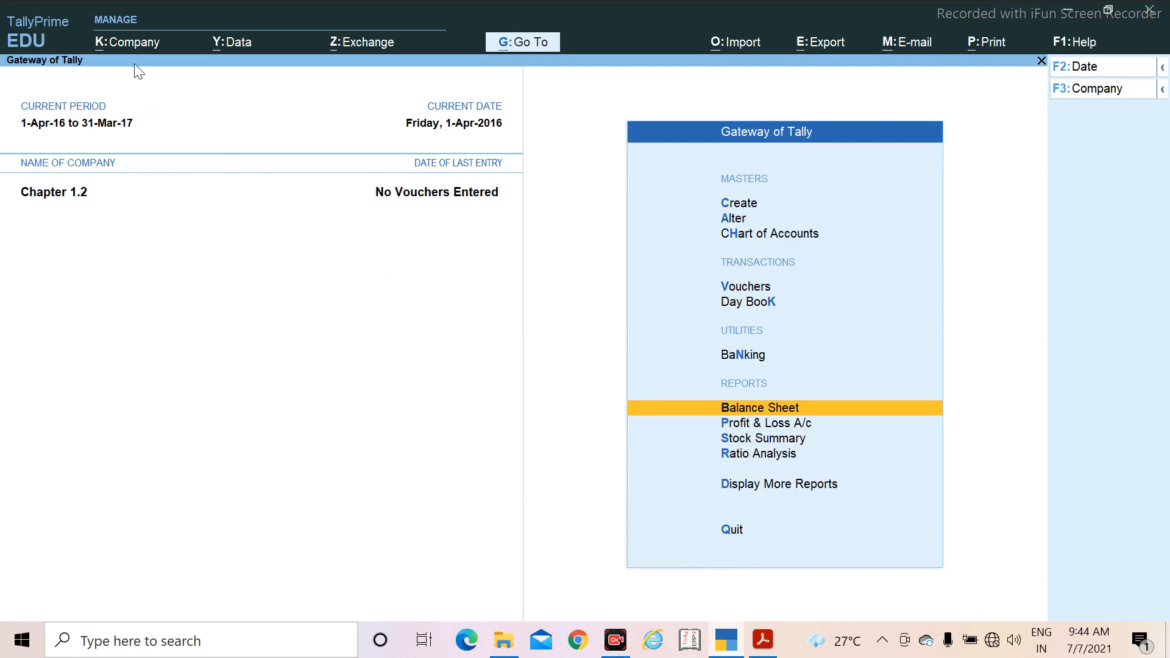
left_click(129, 42)
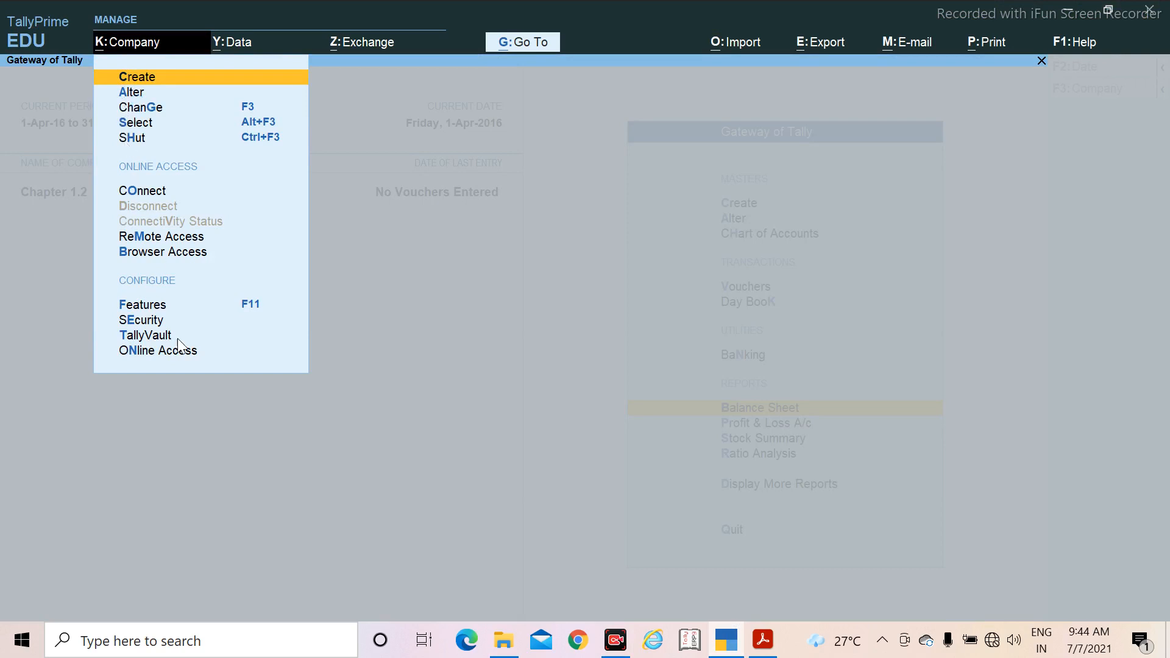
left_click(232, 44)
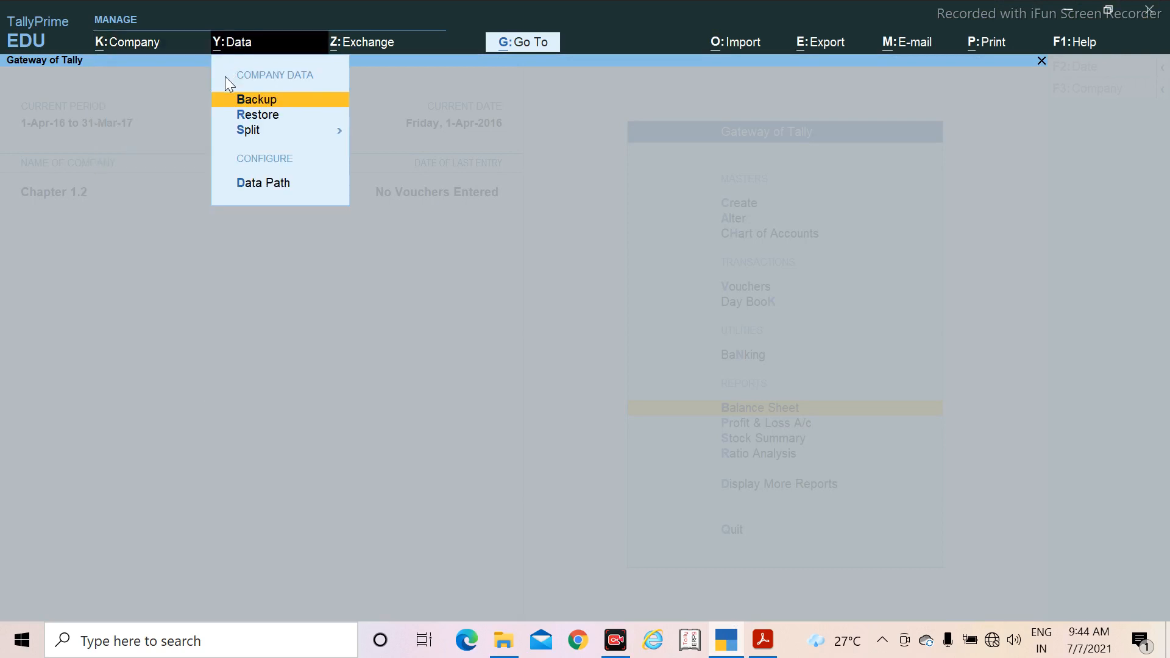
left_click(260, 100)
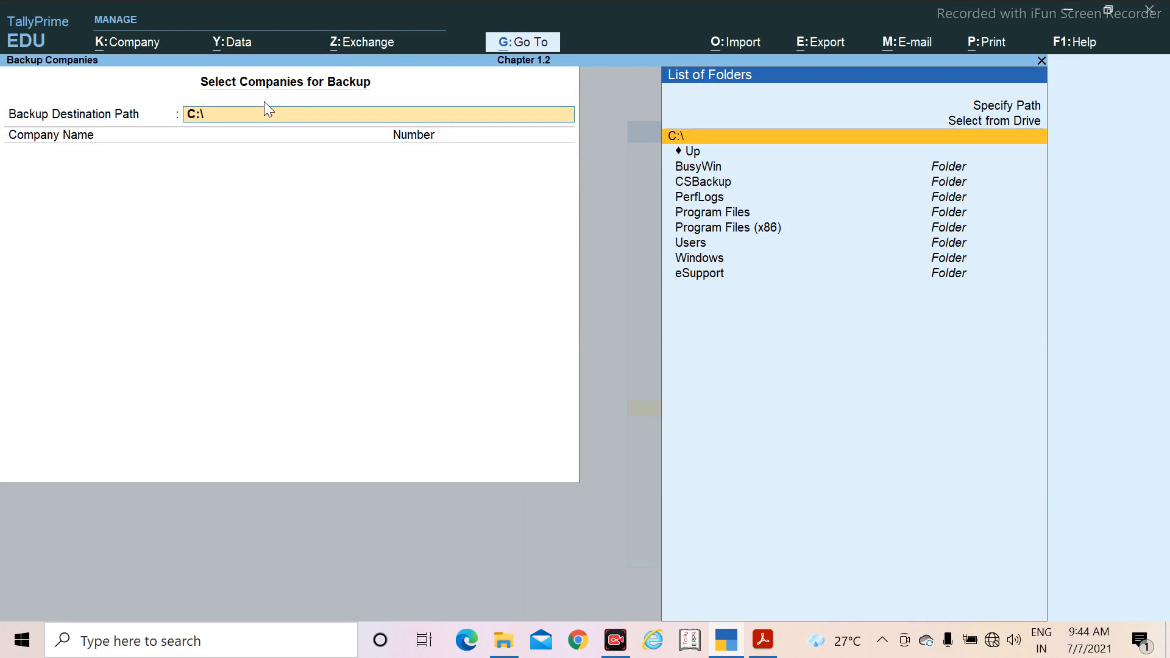
key("ctrl")
key("ctrl+v")
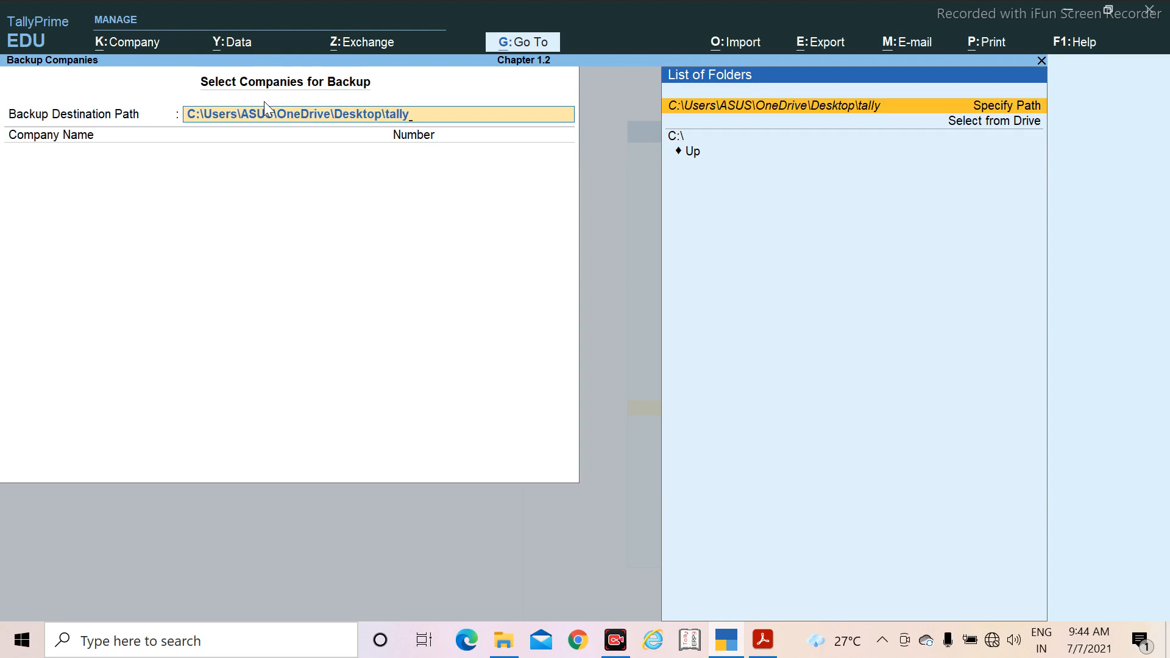
Step: Confirm the tally folder as the backup destination and back up the Chapter 1.2 company to it
key("Return")
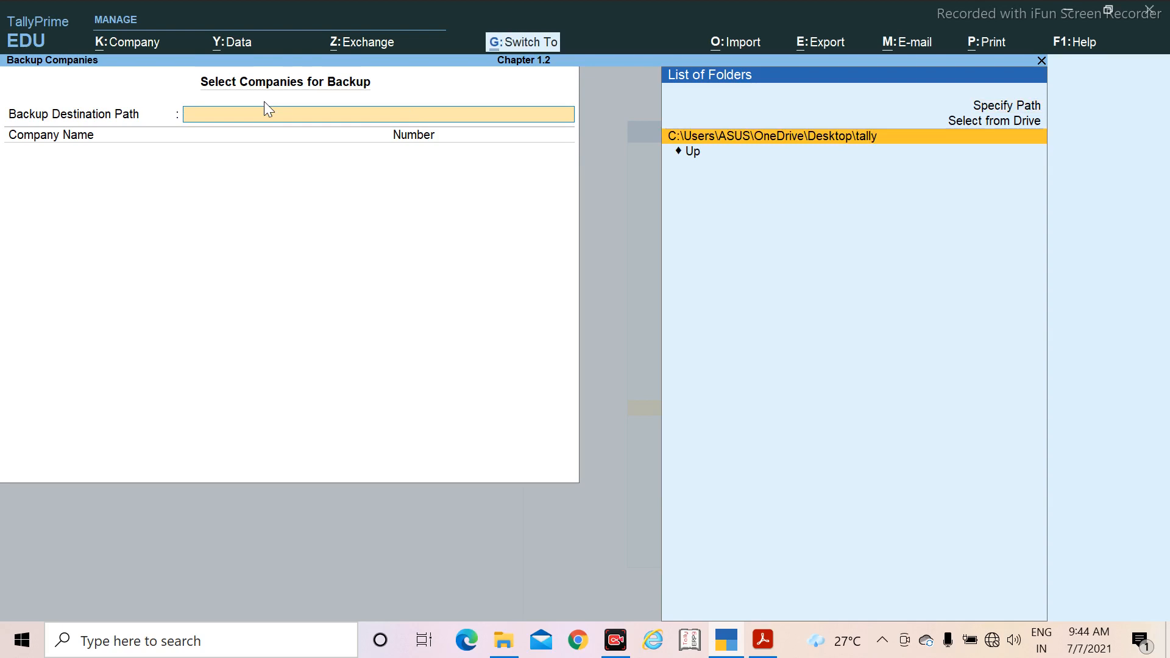
key("Return")
key("Return")
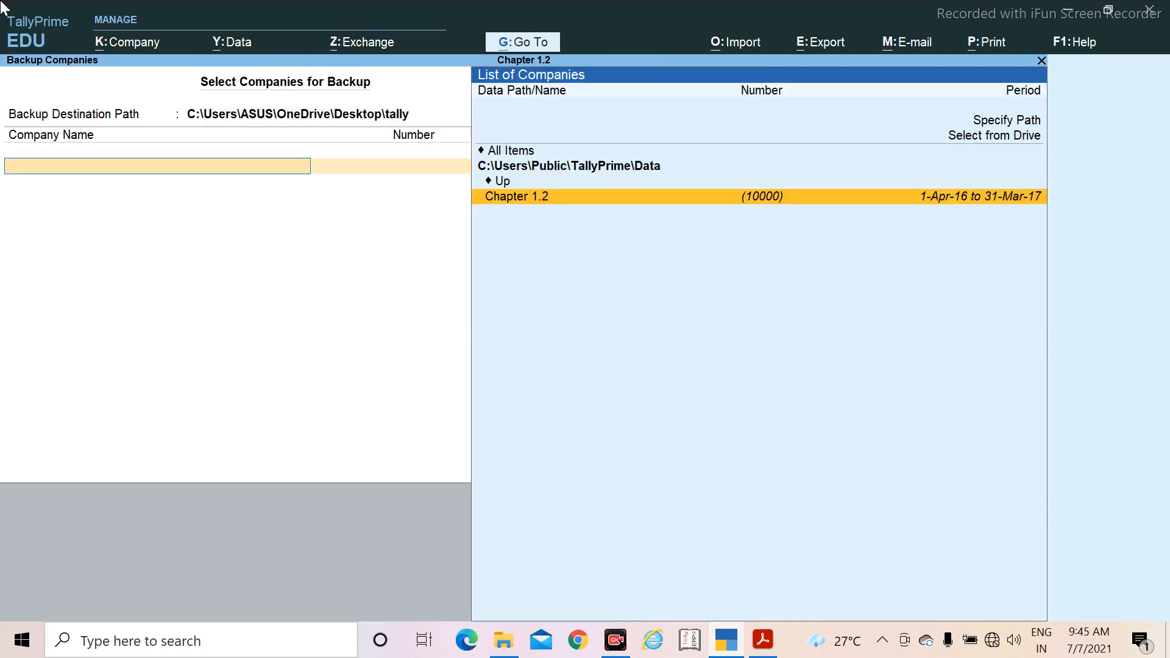
left_click(539, 198)
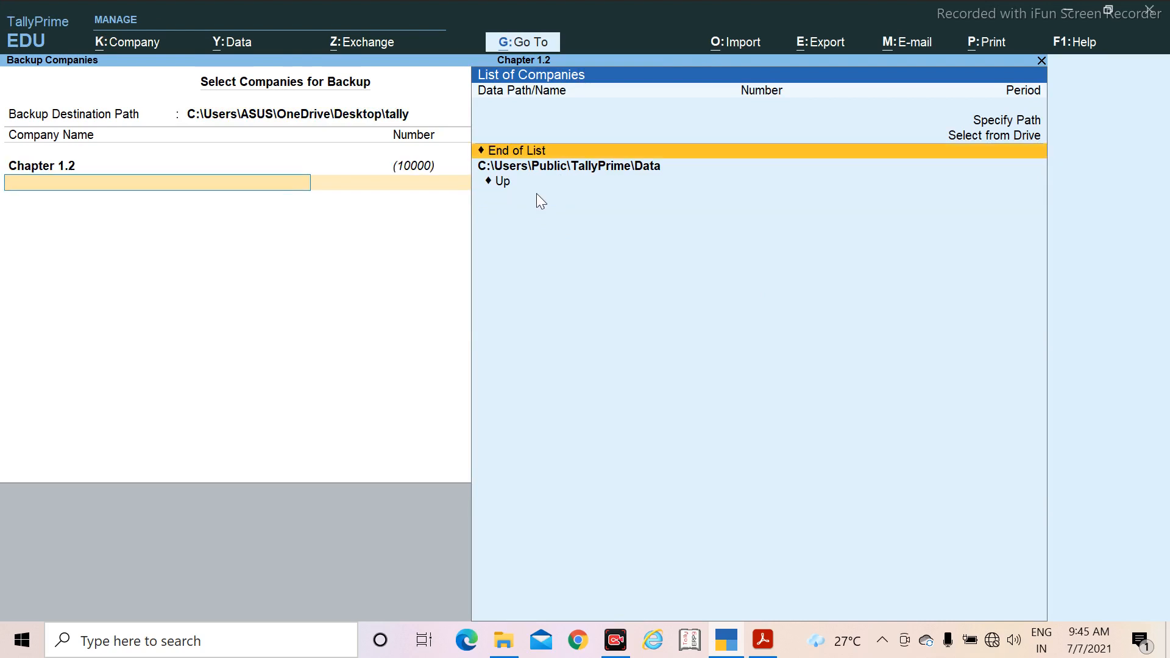
left_click(524, 150)
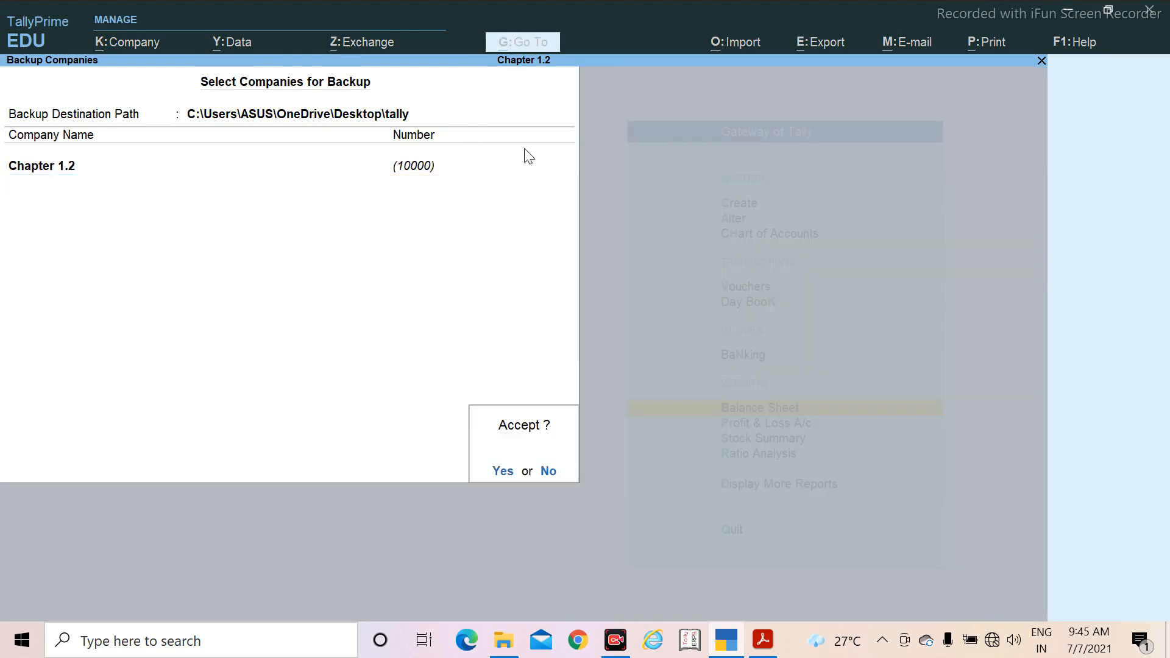
left_click(503, 472)
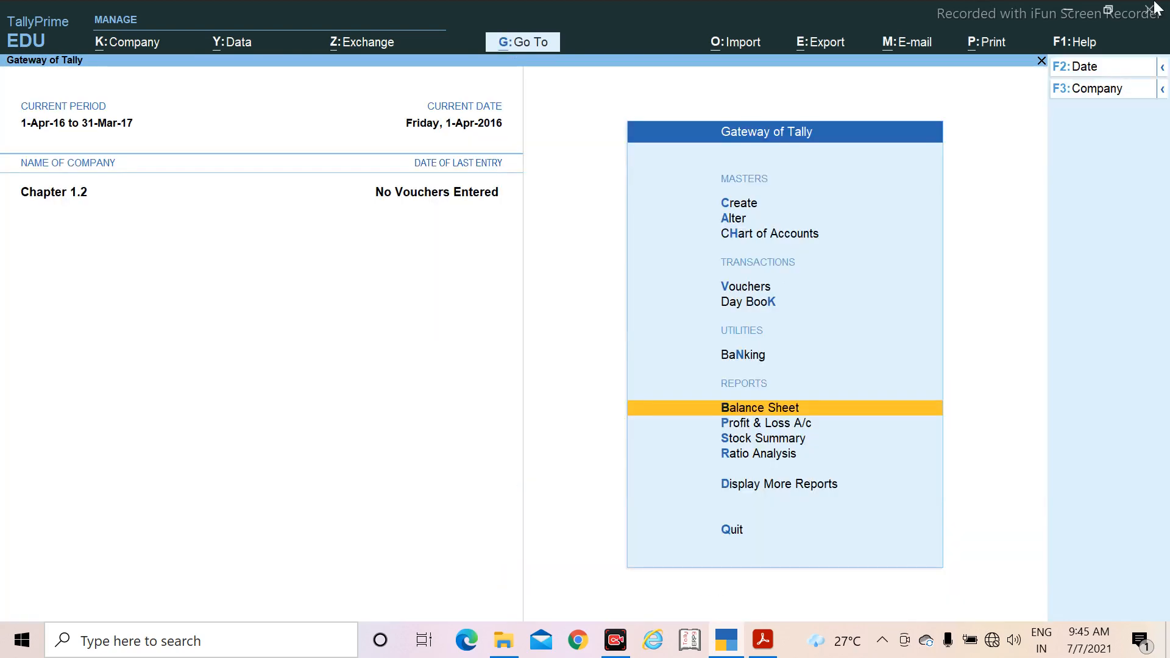
Step: Minimise TallyPrime and compress the desktop's tally folder into a zipped folder, keeping the name tally
left_click(1075, 11)
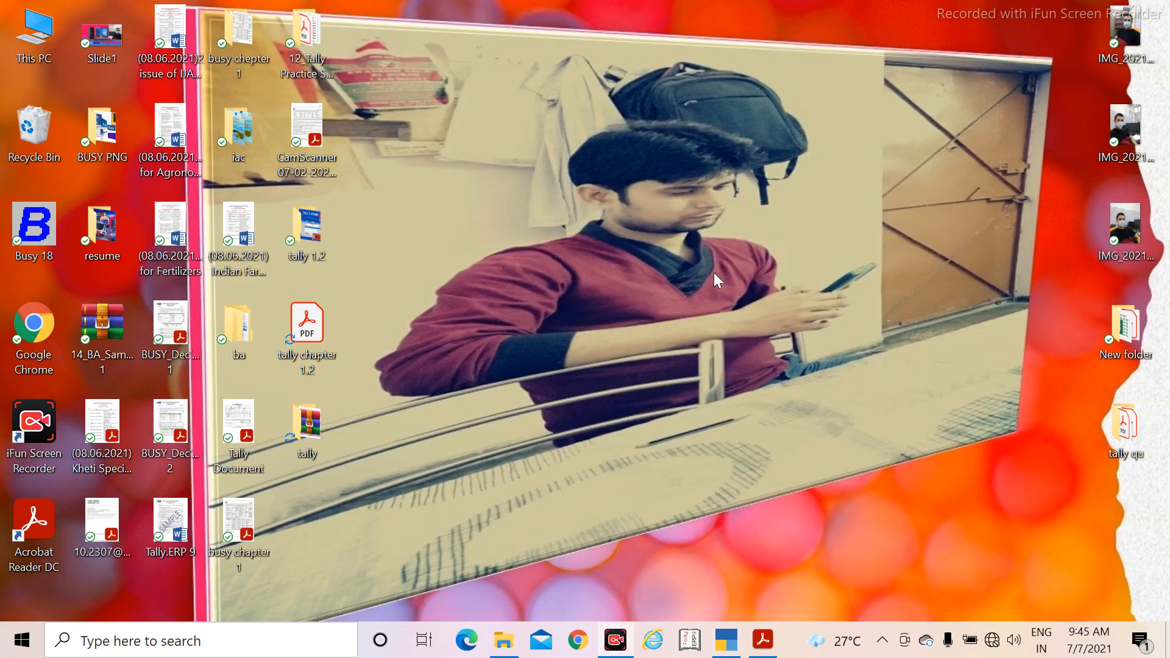
right_click(305, 426)
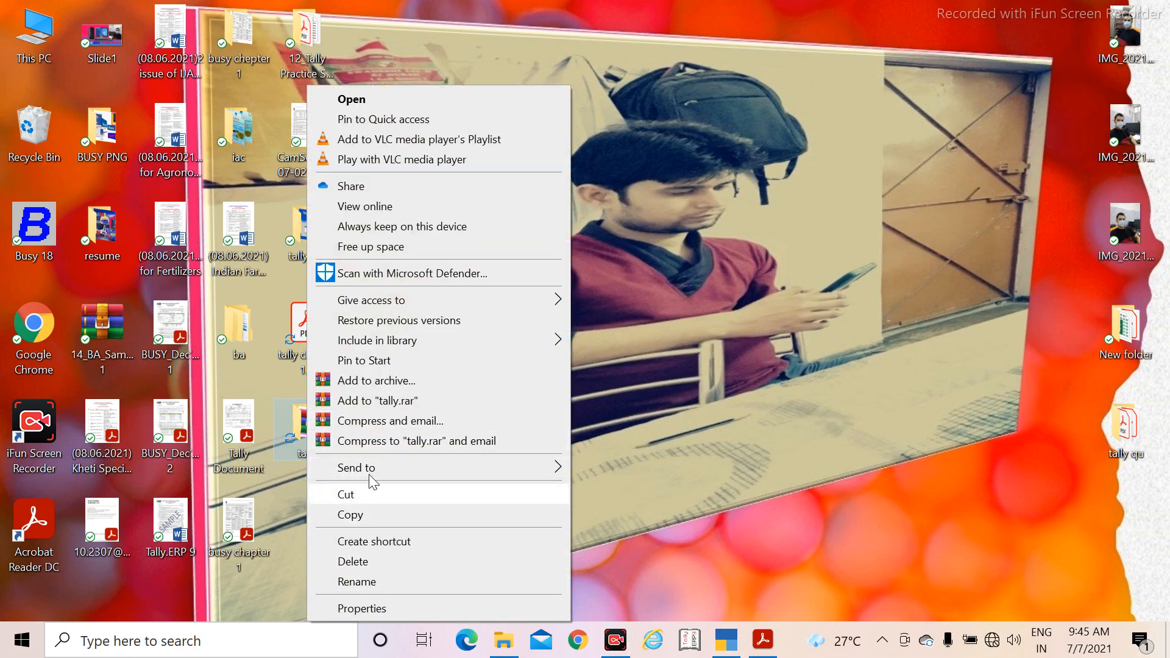
mouse_move(369, 469)
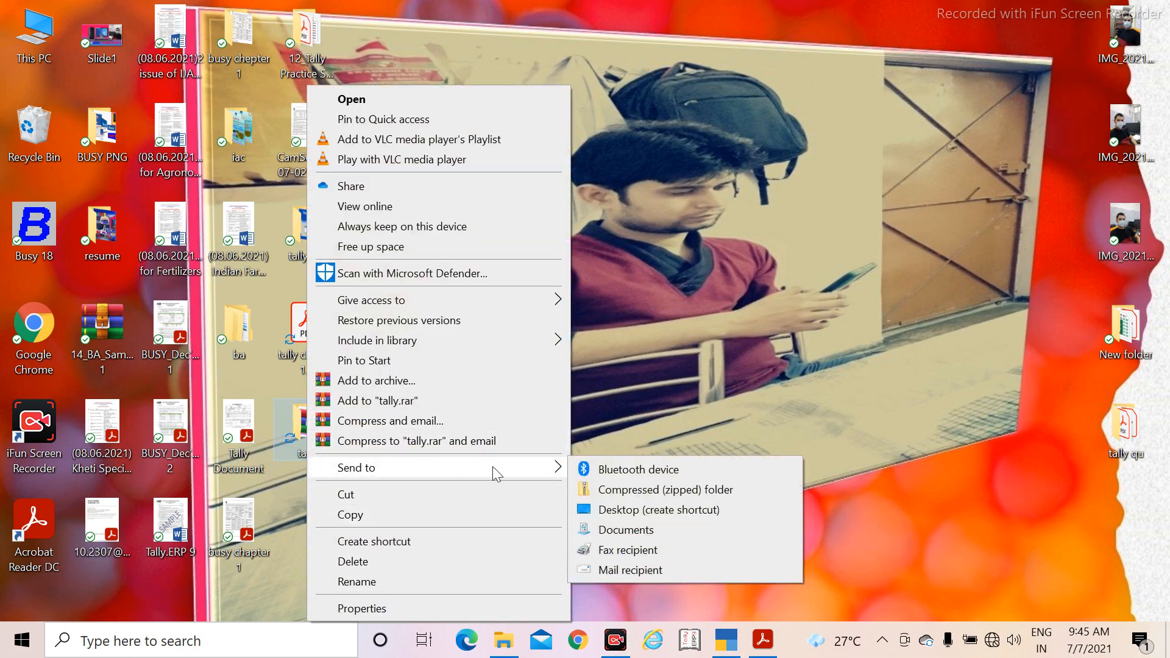
left_click(663, 490)
key("Return")
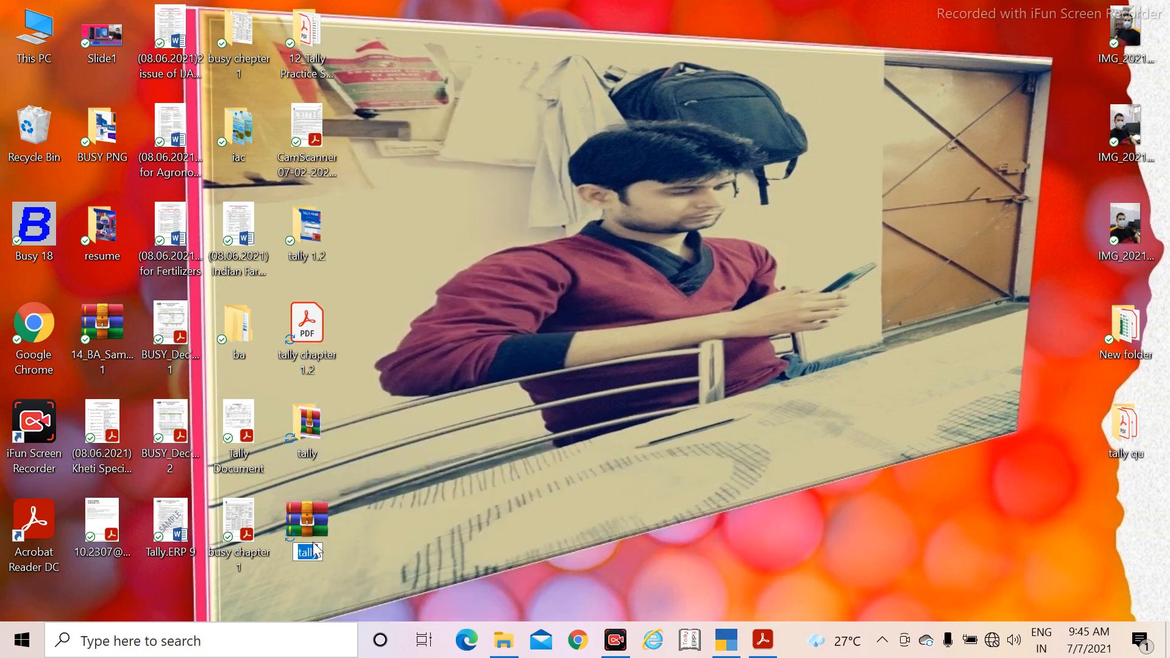